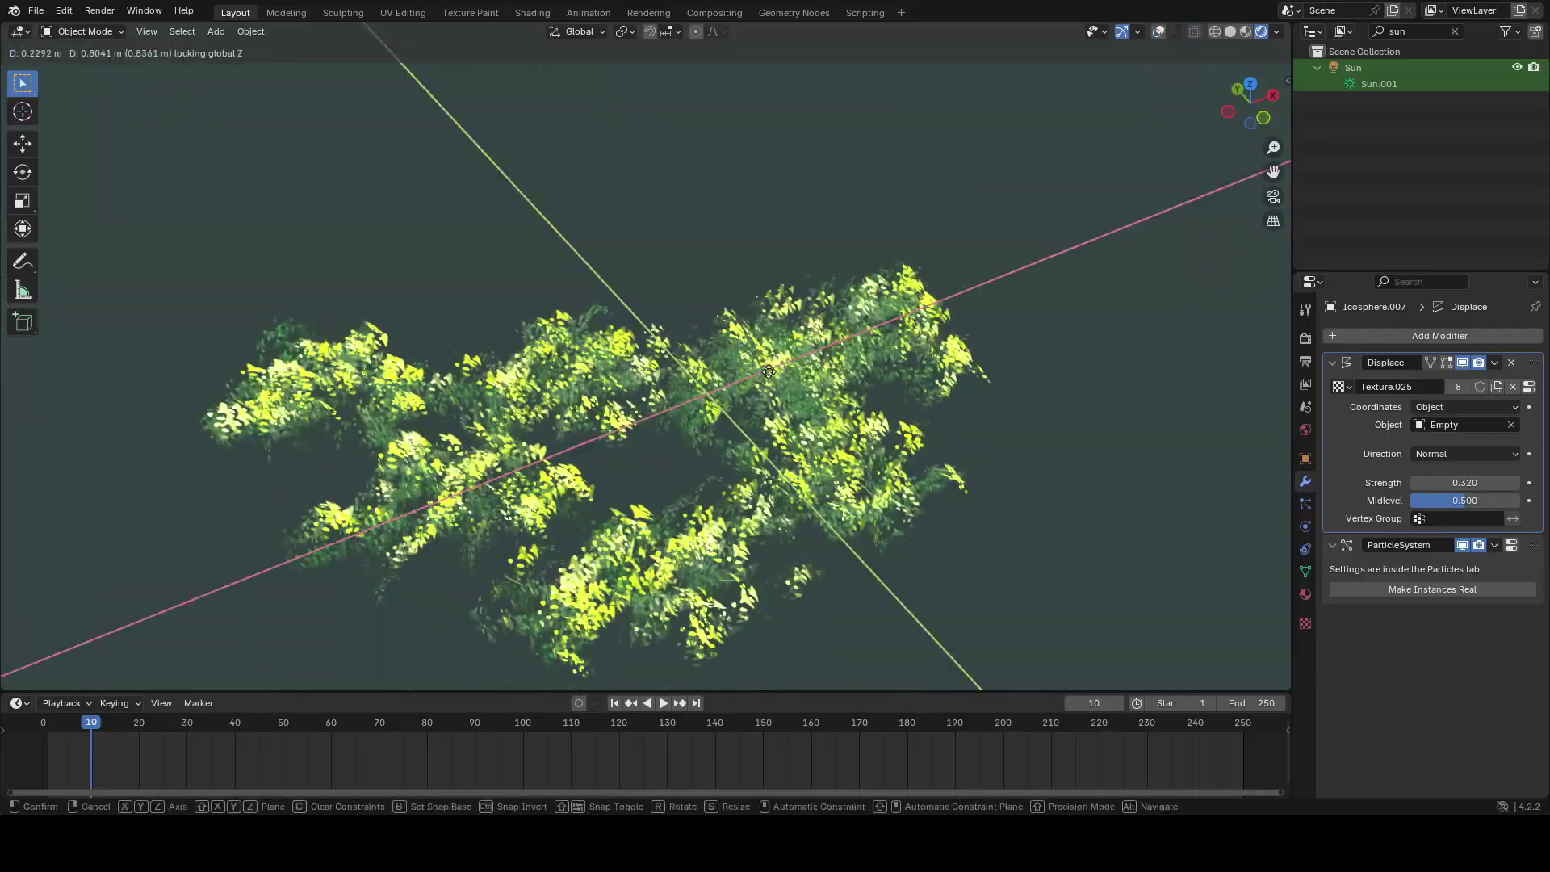
- Rotate the foliage clump about the Z axis and move it into the gap at the back of the canopy
key(r)
key(z)
click(461, 362)
key(g)
click(847, 373)
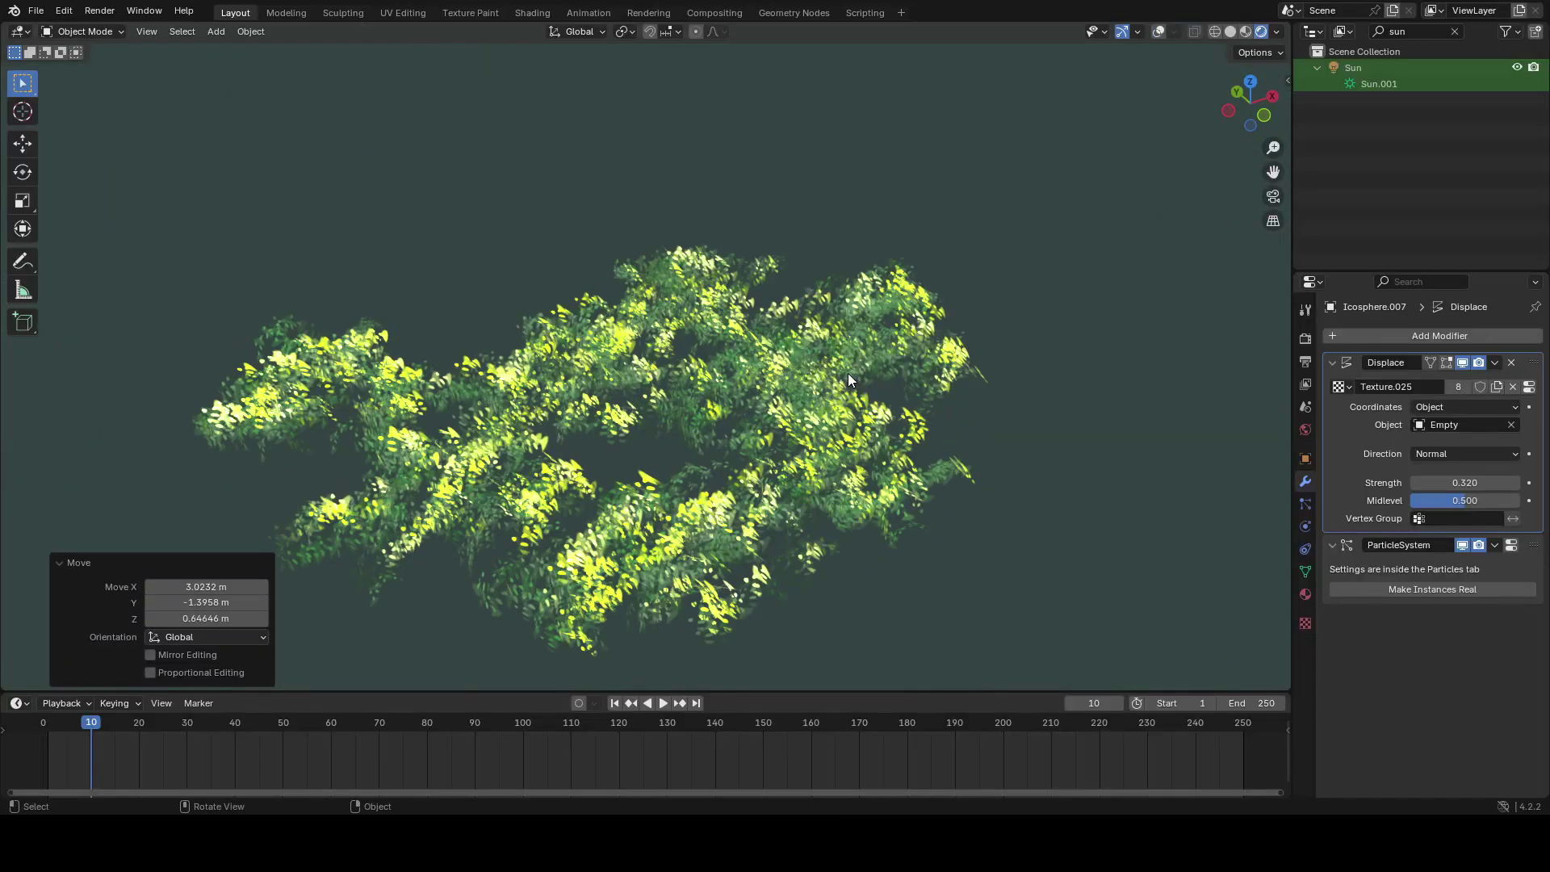
- Delete the selected foliage clump, then duplicate other clumps and place the copies in the canopy without changing their height
key(Delete)
click(773, 386)
key(alt+shift+z)
shift+click(703, 508)
key(alt+shift+z)
key(shift+d)
key(shift+z)
click(685, 339)
key(shift+z)
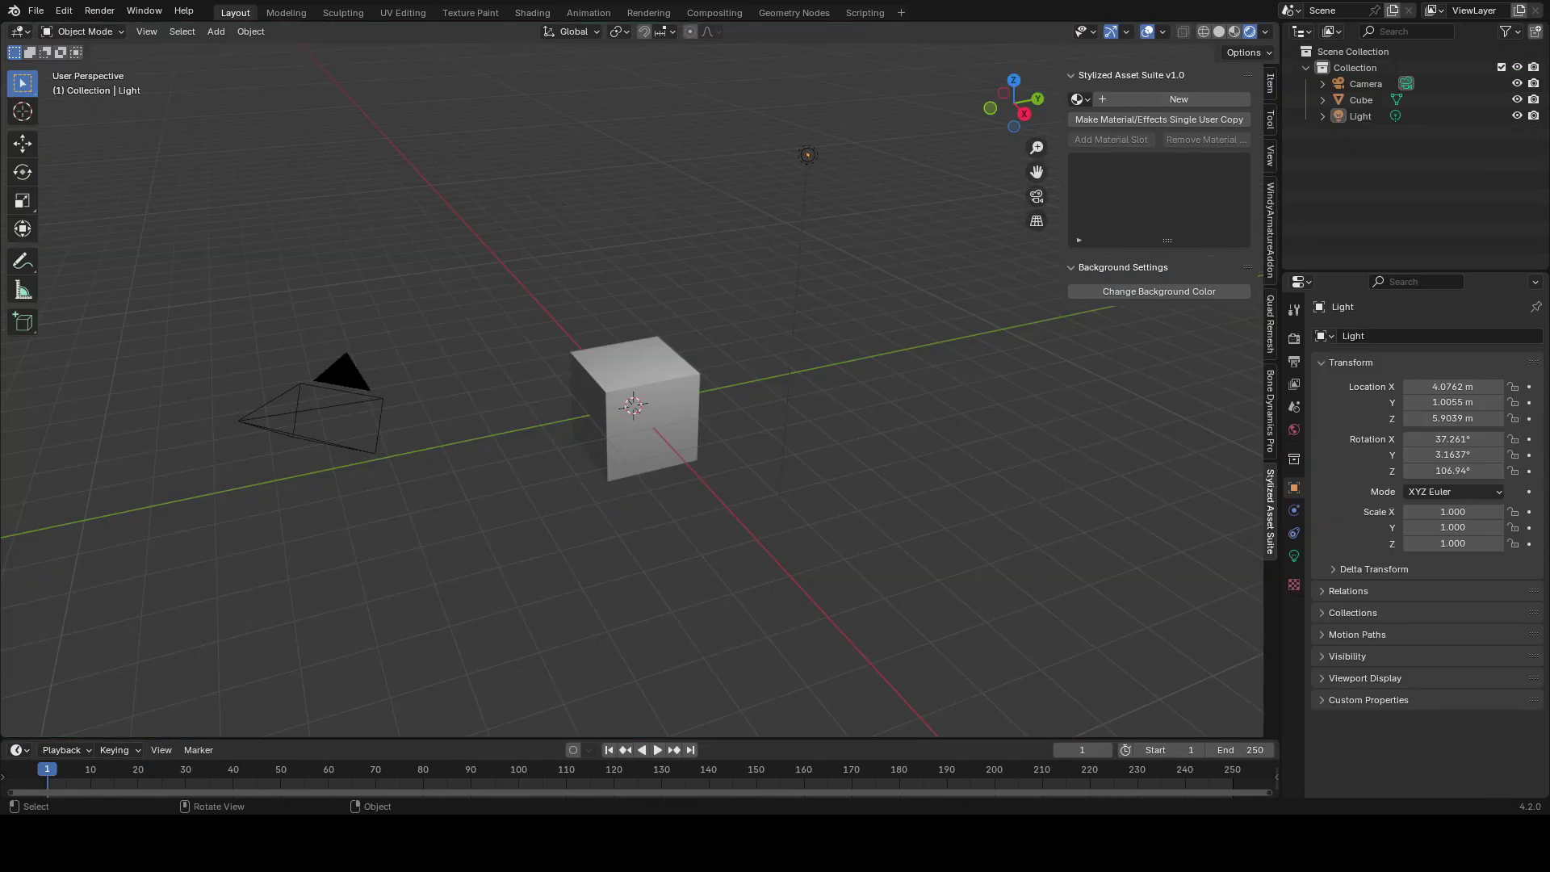
- Delete the default camera, cube and light from the new scene
shift+middle_drag(803, 308, 786, 375)
key(a)
key(Delete)
- Change the scene background to a very light grey base color with the Stylized Asset Suite background settings
click(1159, 121)
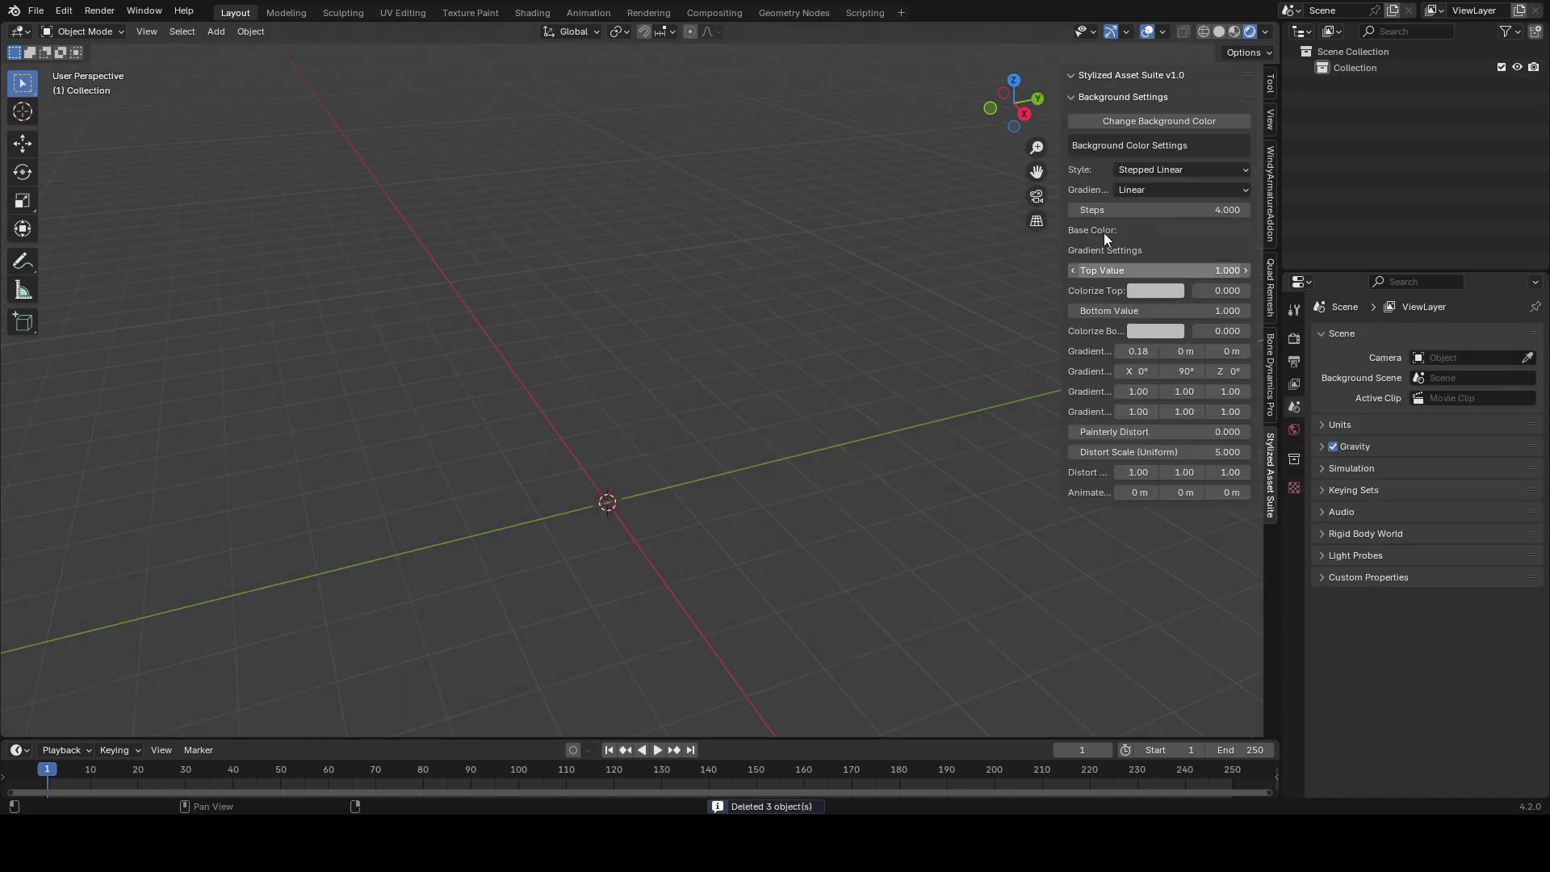
click(1204, 230)
drag(1215, 459, 1263, 459)
middle_drag(799, 194, 846, 258)
click(1074, 97)
- Add a plane at the origin and give it a new Stylized Asset Suite material
key(shift+a)
mouse_move(689, 299)
click(774, 298)
scroll(678, 339, up, 5)
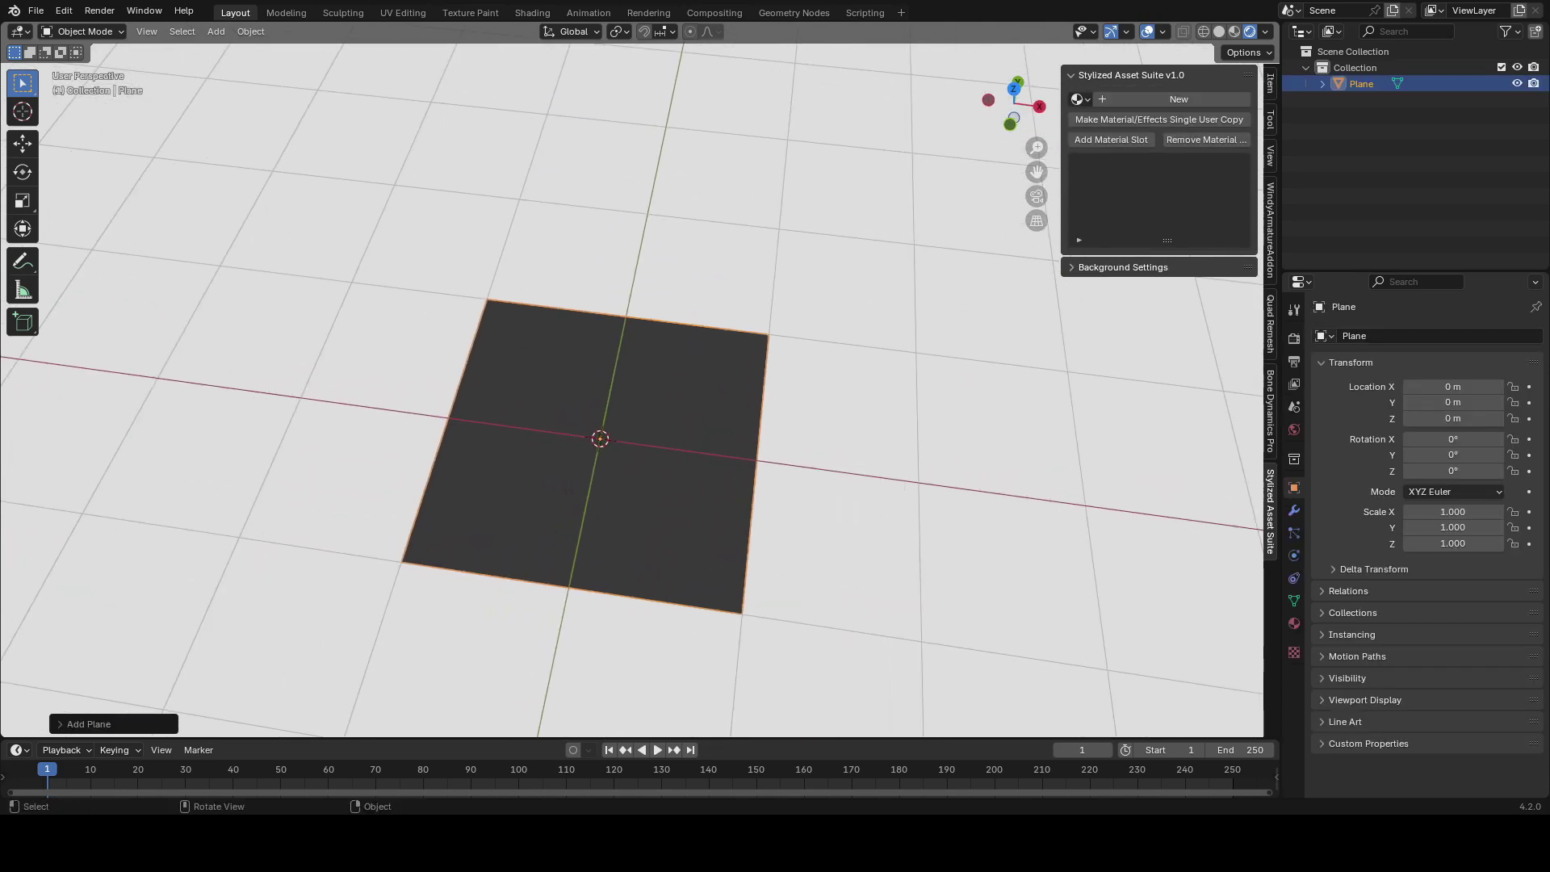
click(1146, 101)
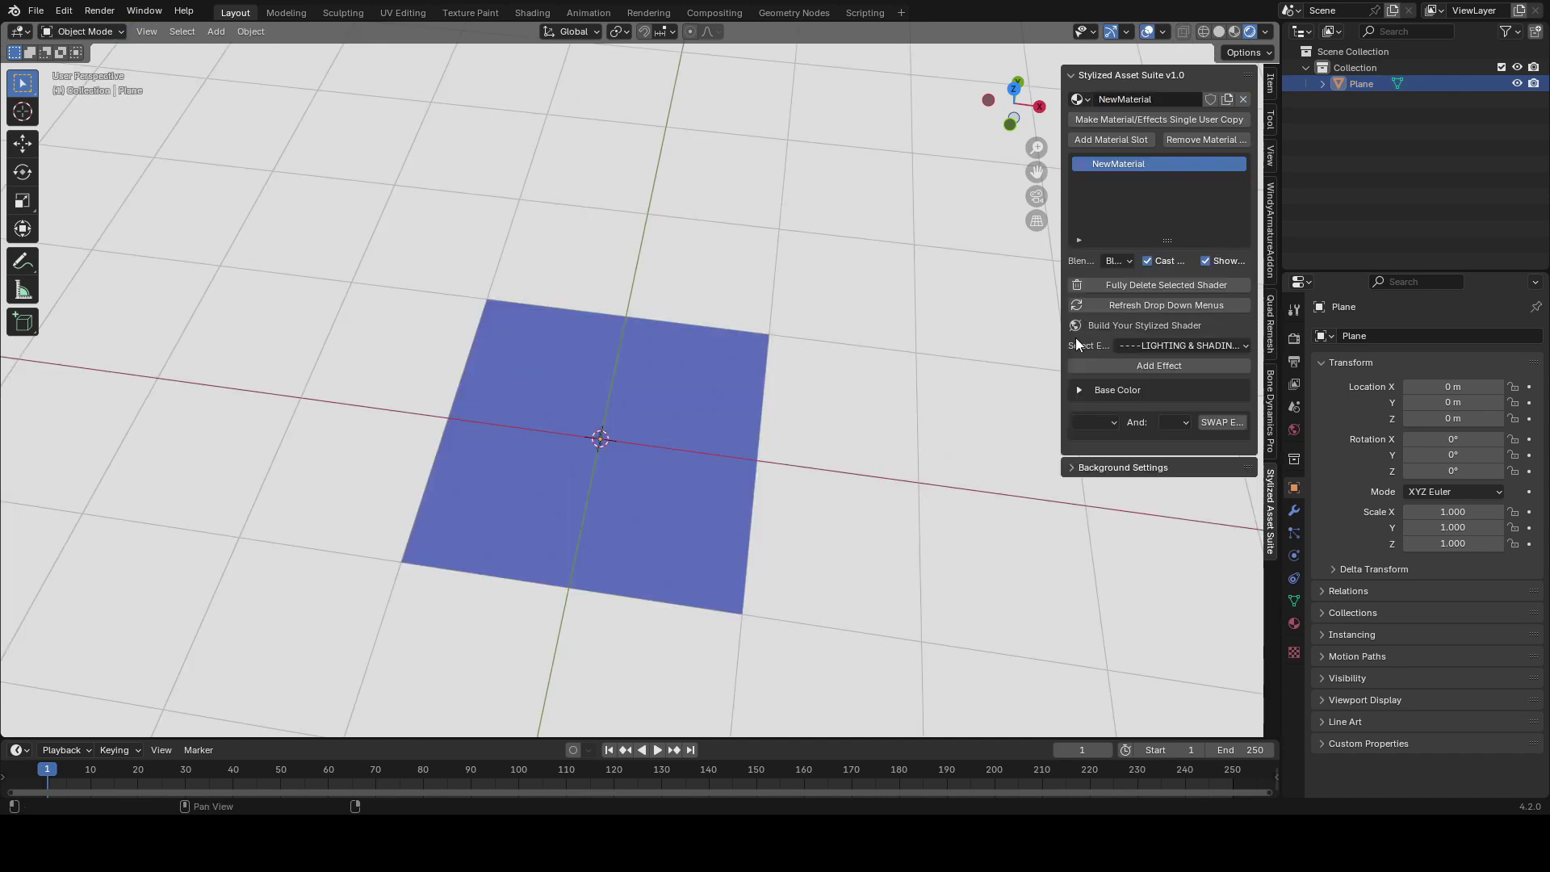
- Set the plane's base color to light green and add the Simple Transparency / Strokes effect to its material
click(1162, 346)
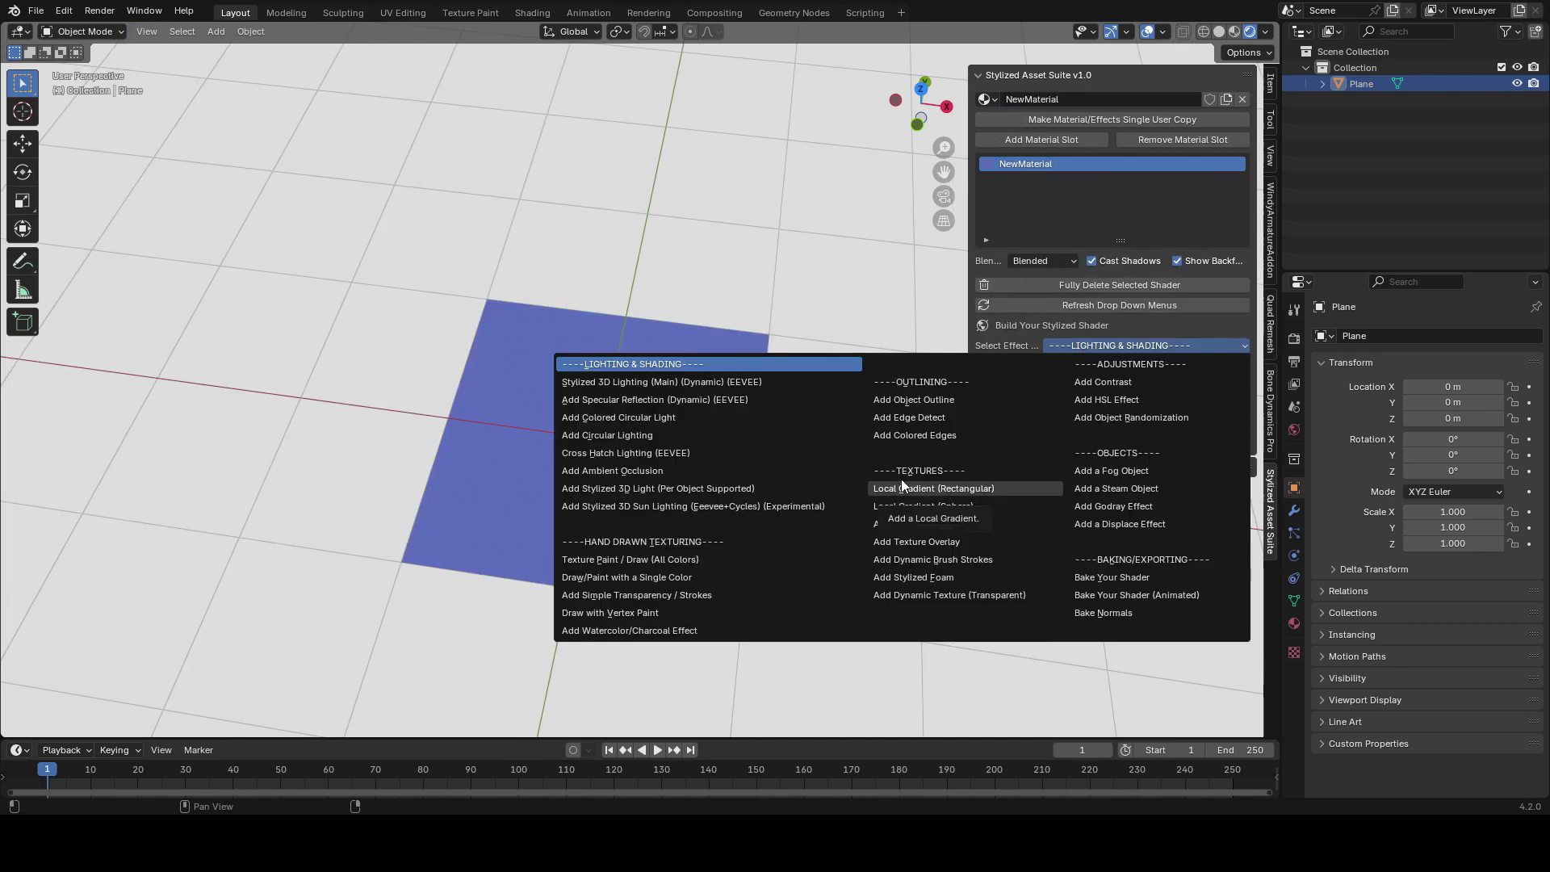
click(767, 595)
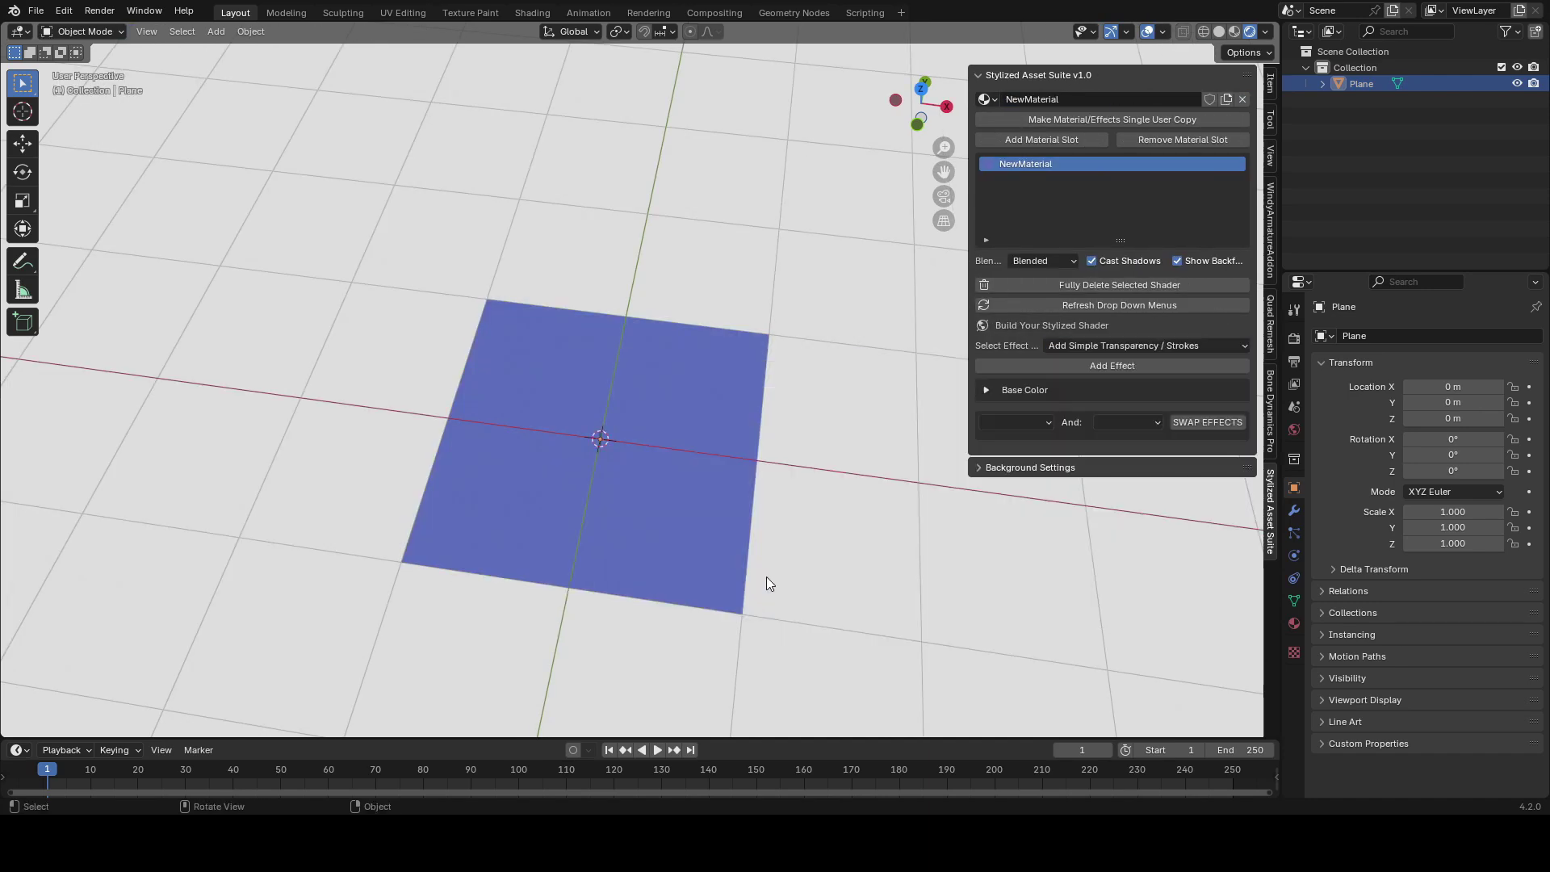
click(985, 392)
click(1181, 414)
click(1163, 231)
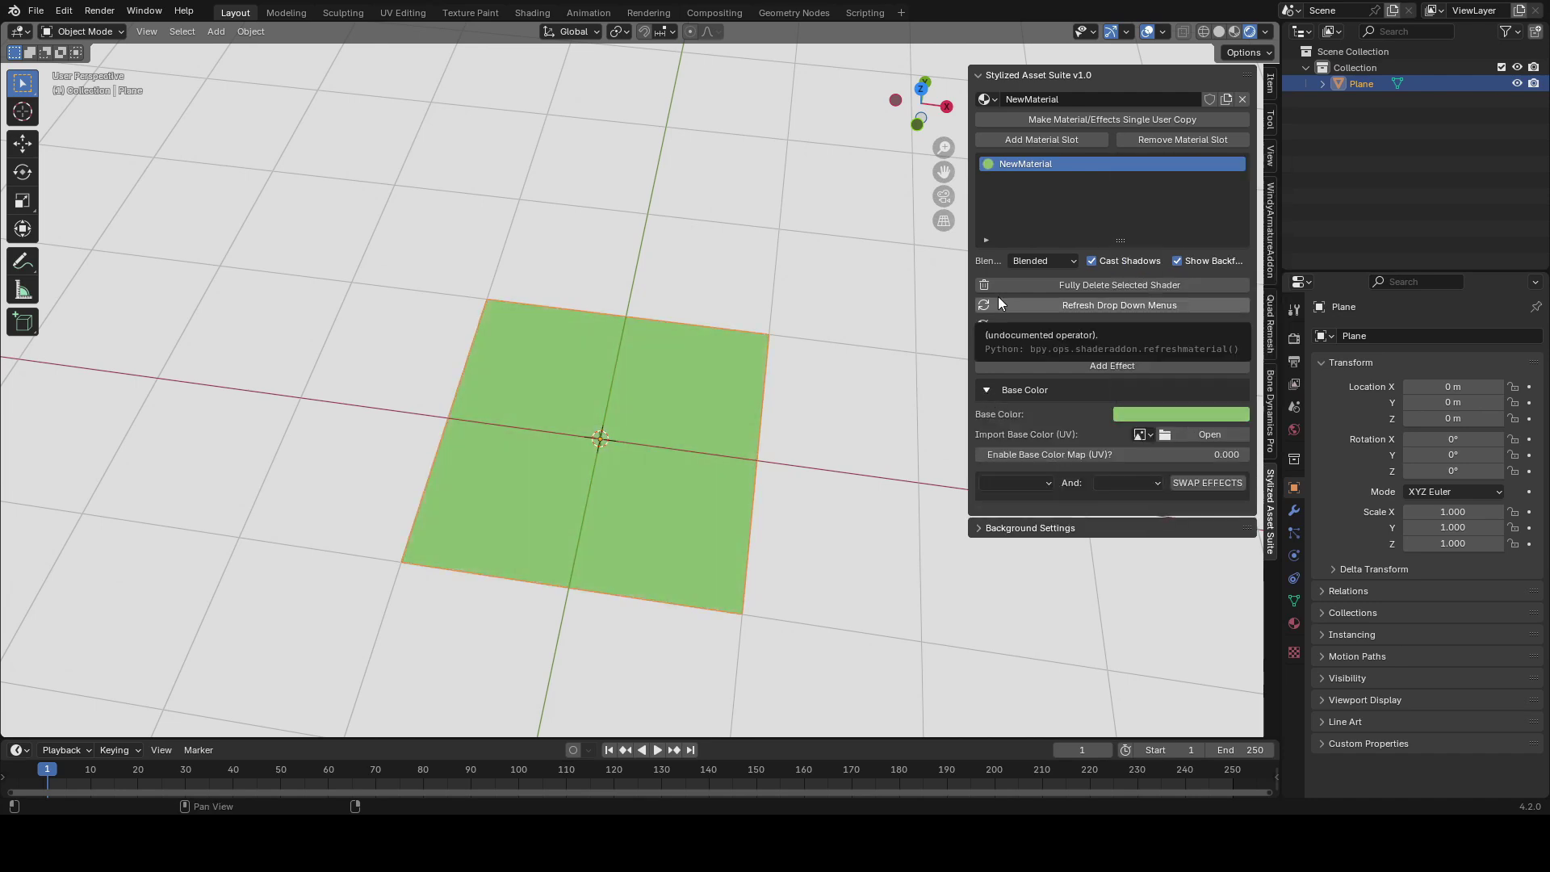
click(1049, 364)
key(shift+alt+z)
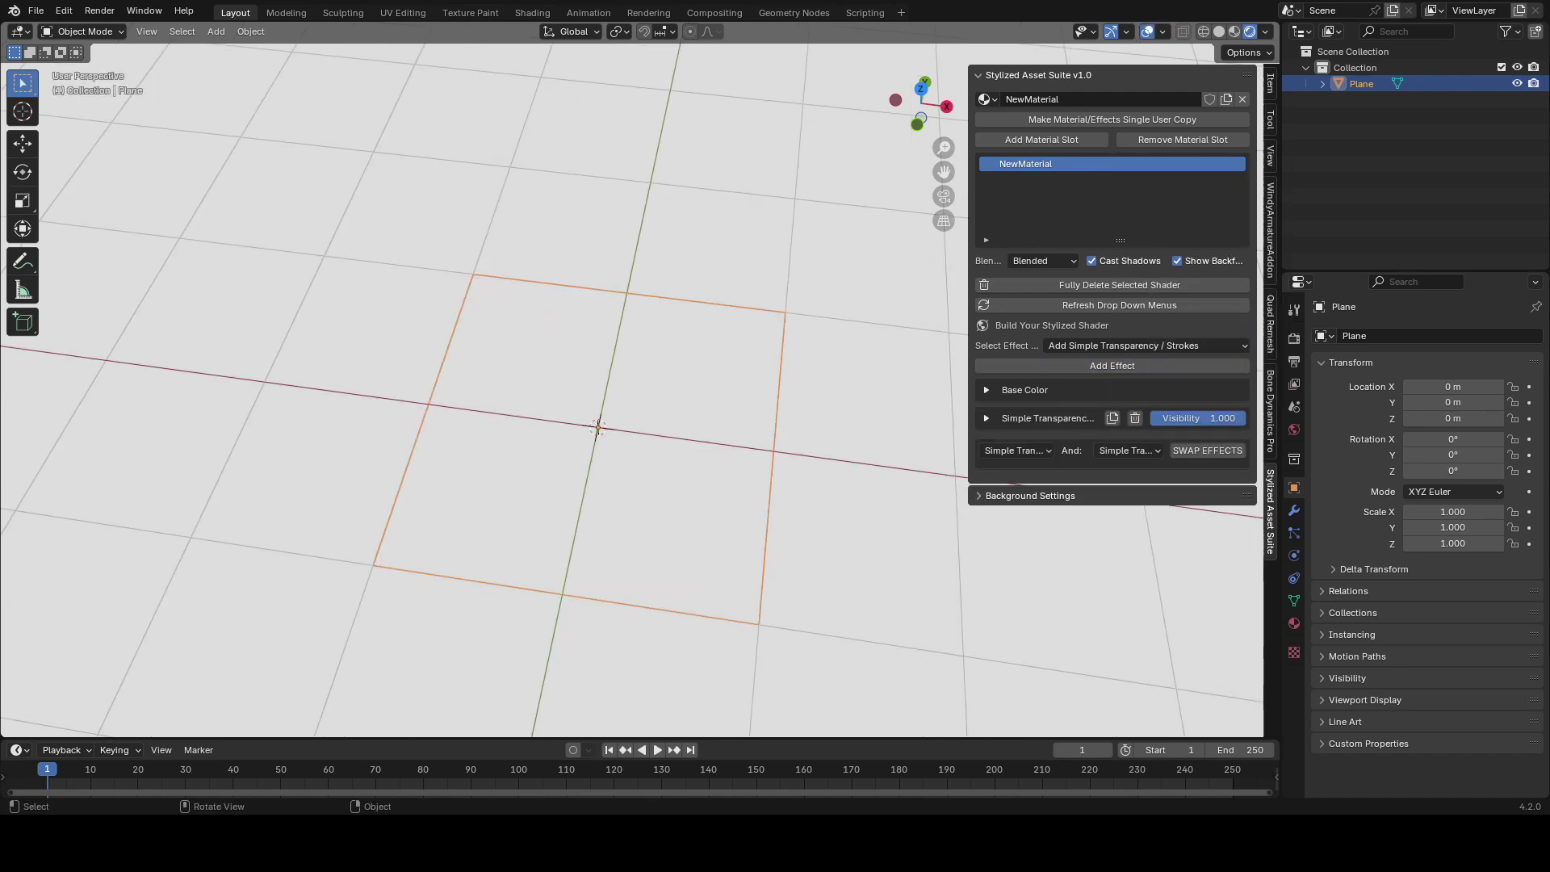
- Create a mask image named leavesdrawing in the Simple Transparency effect and set Enable Mask to 1
click(986, 418)
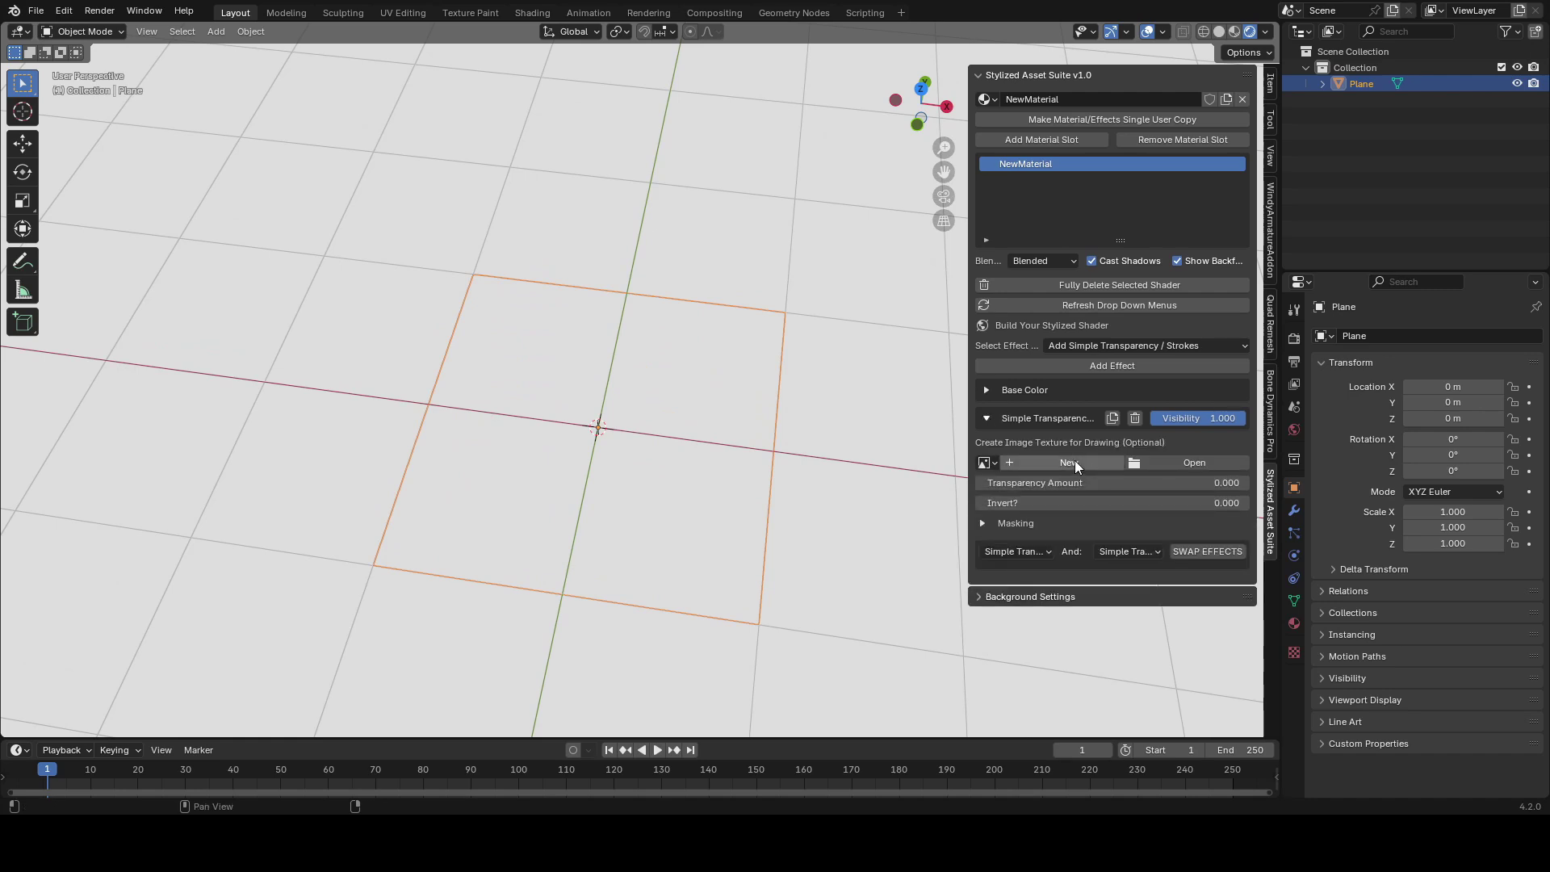
click(991, 520)
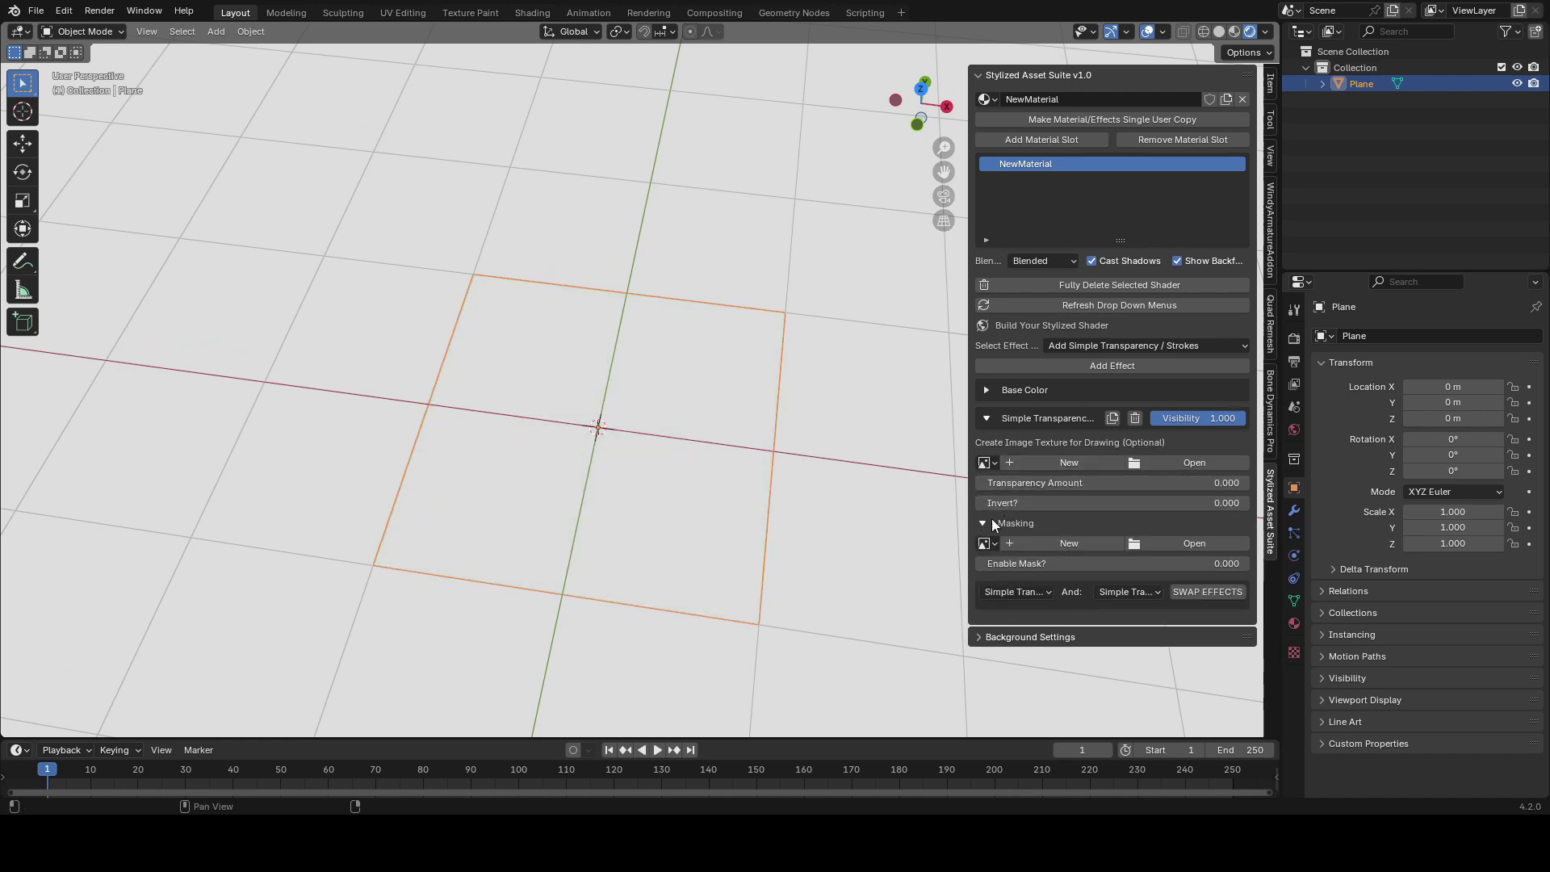
click(1032, 539)
text(leavesdrawing)
key(Return)
click(1079, 560)
key(Return)
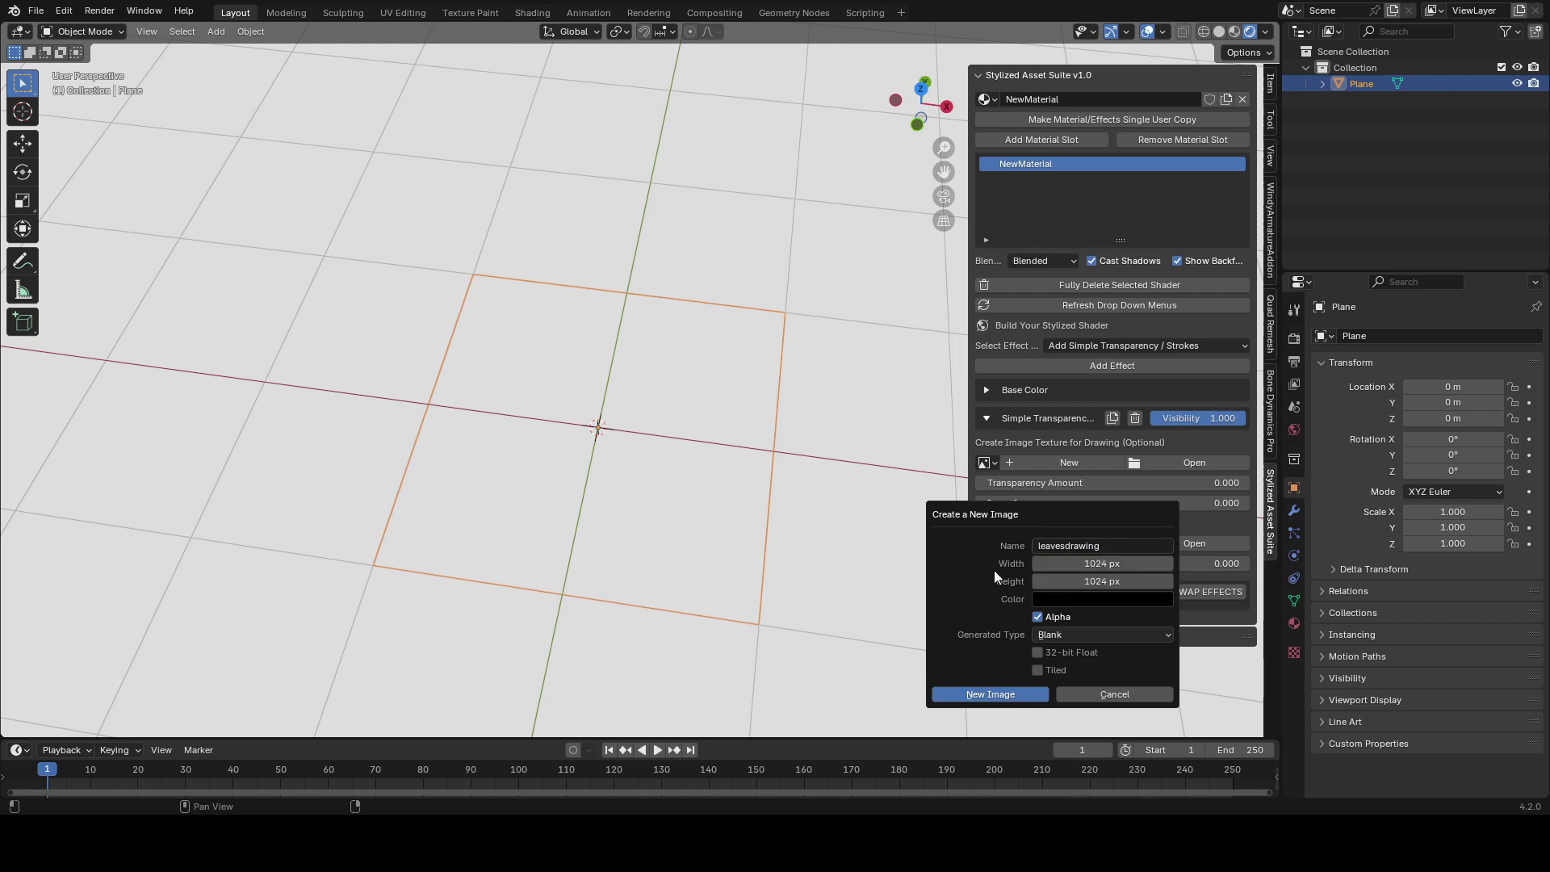
click(1118, 562)
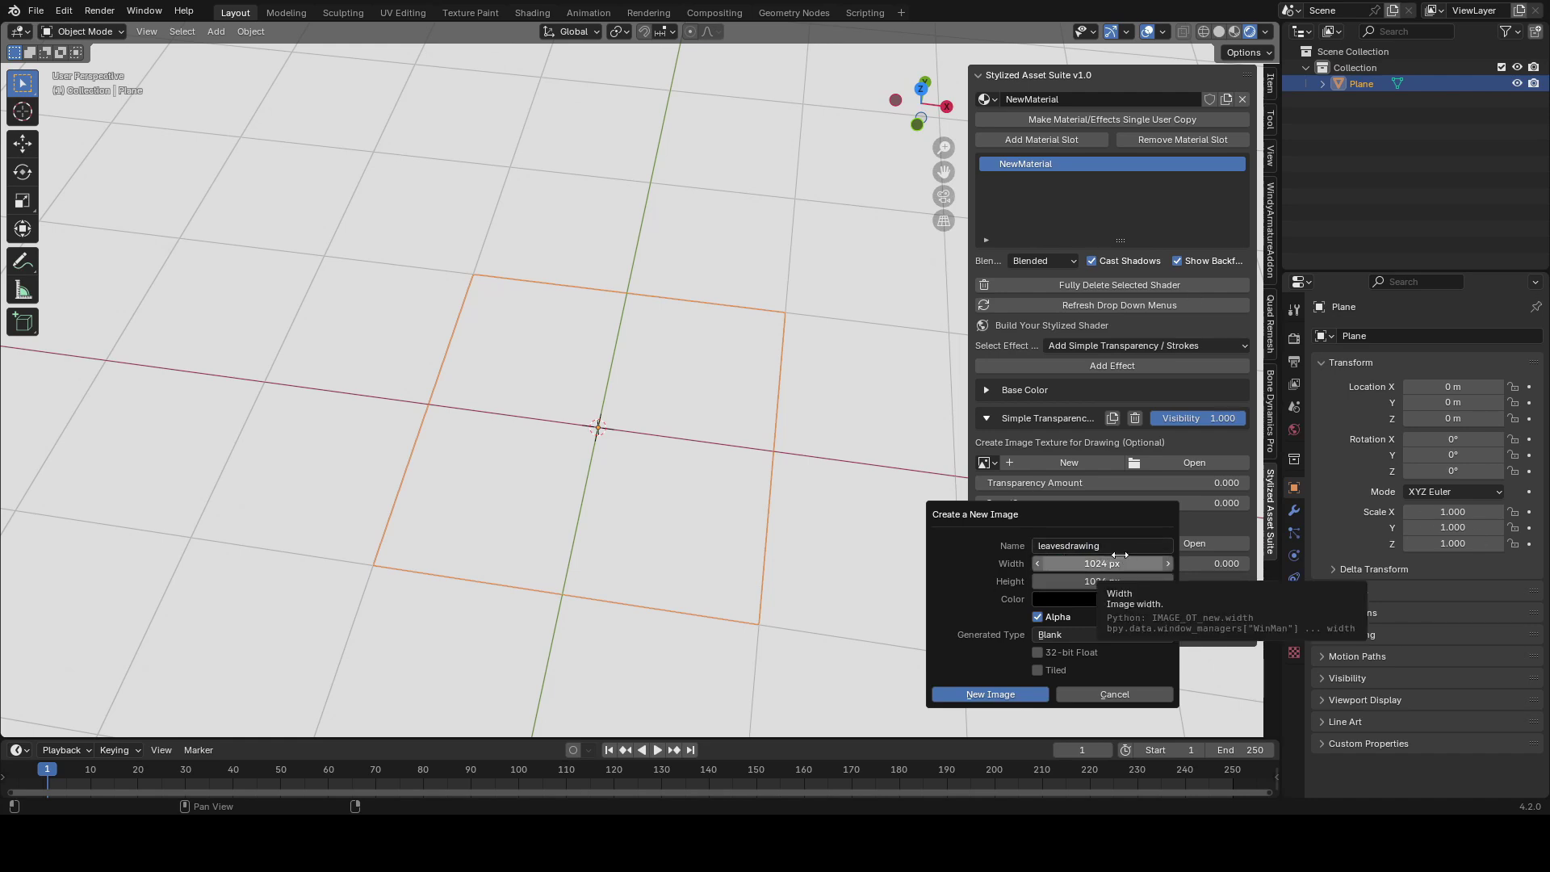
key(Return)
key(Return)
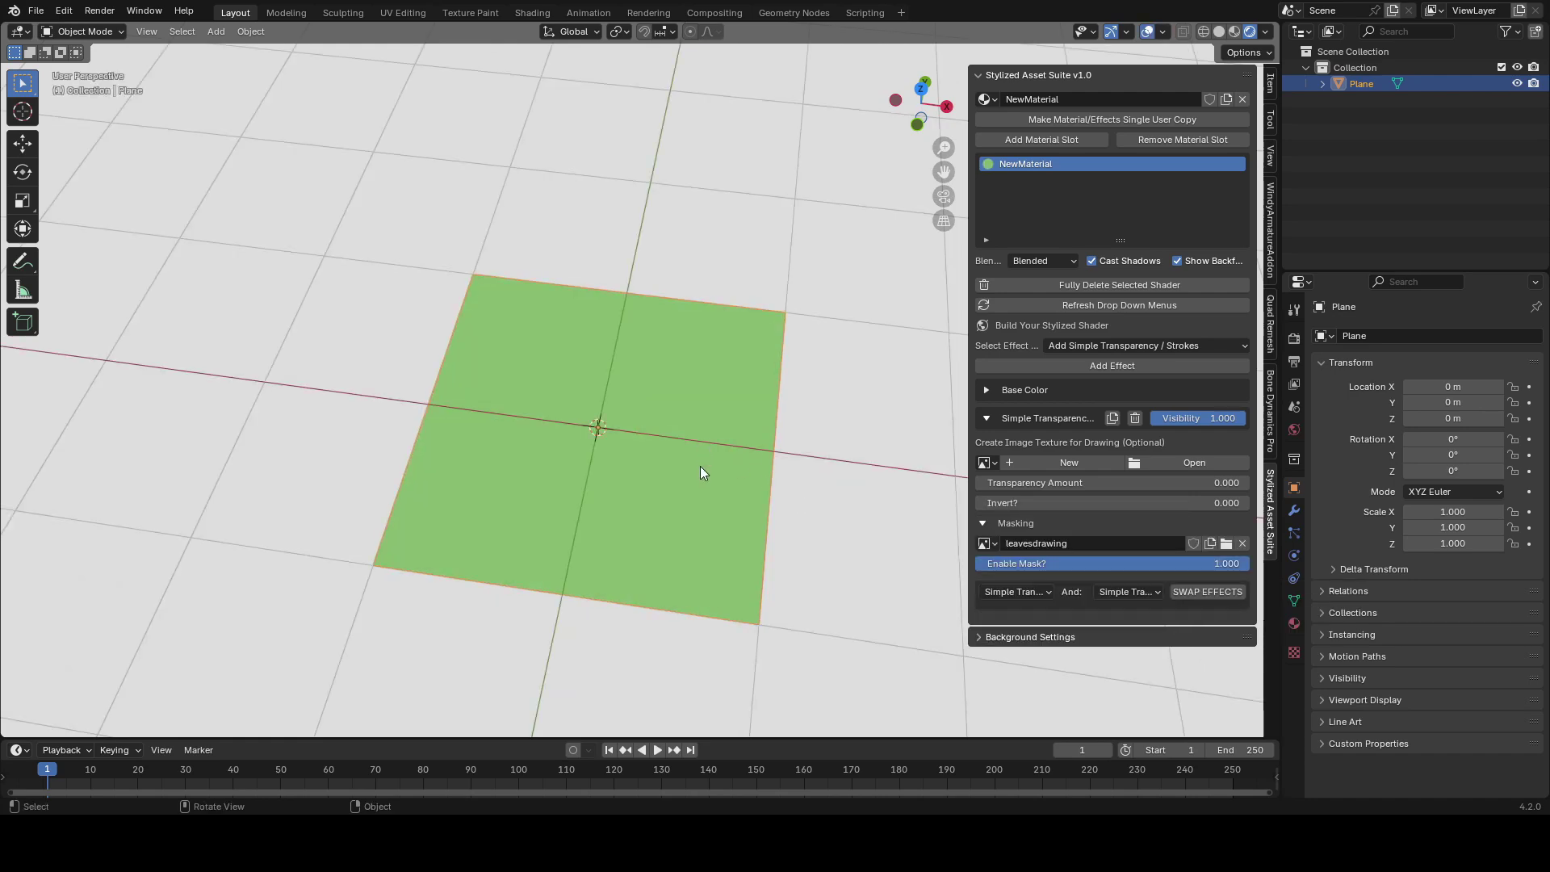
- Set Invert to 1 on the Simple Transparency effect and switch the plane to Texture Paint mode
drag(1005, 505, 1243, 504)
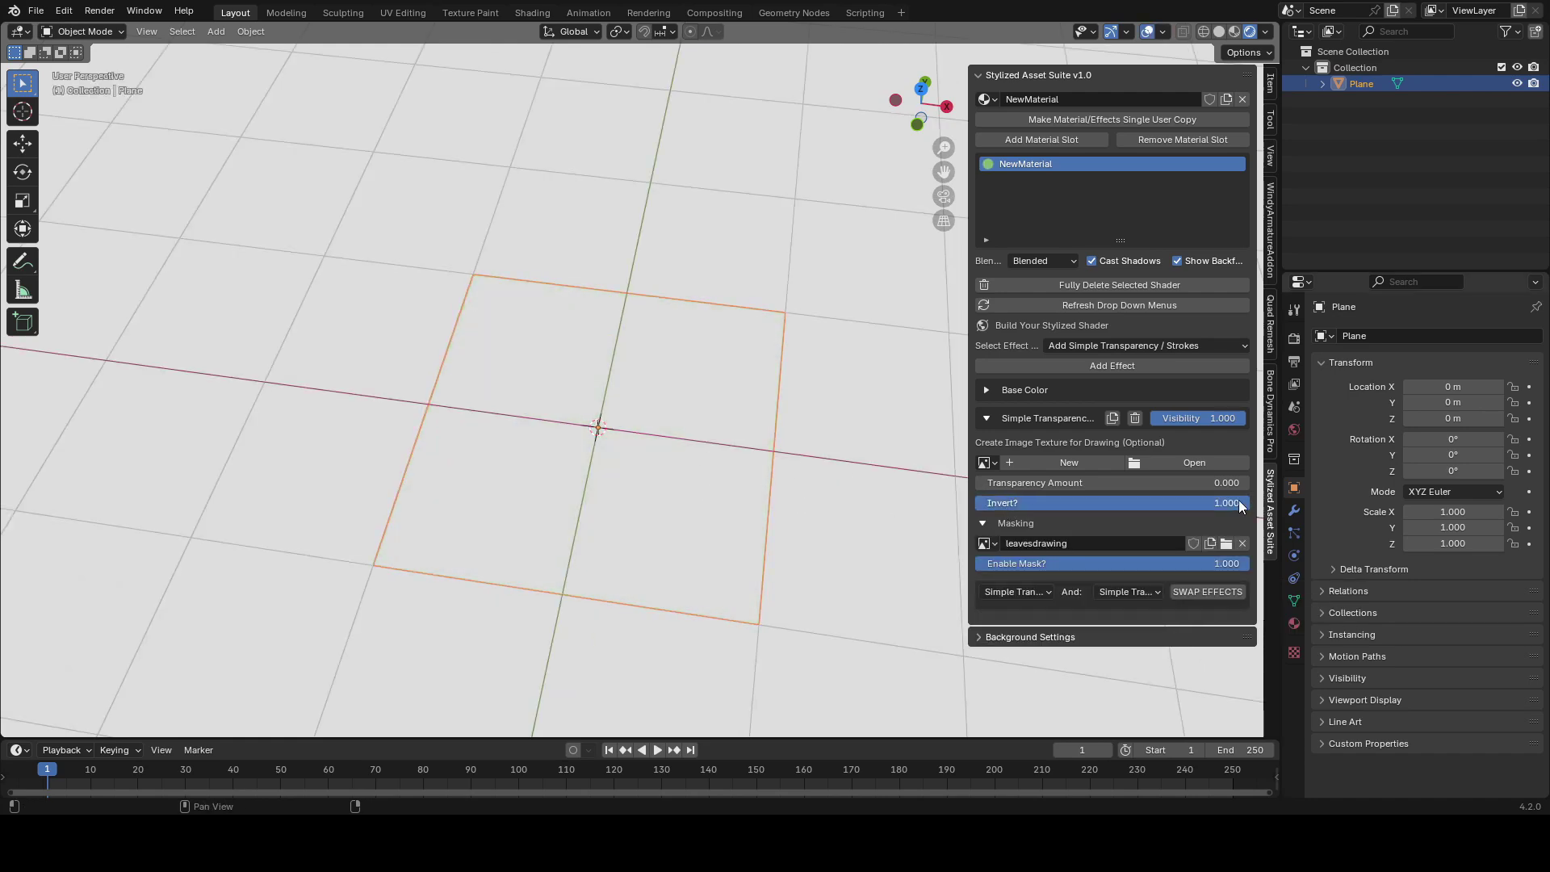
shift+middle_drag(641, 352, 638, 399)
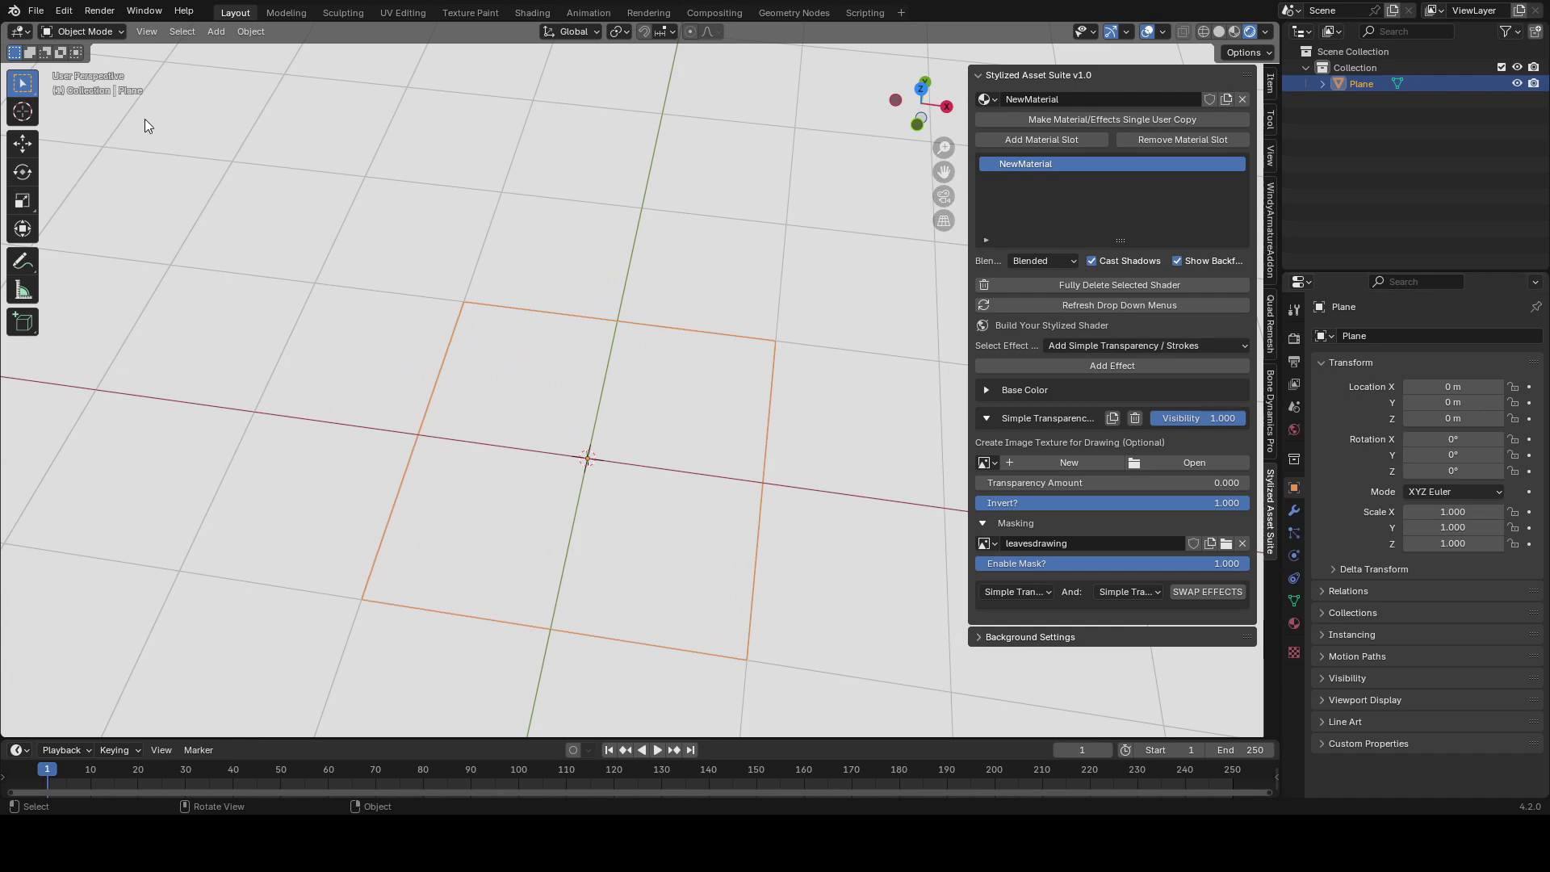
click(71, 31)
click(93, 148)
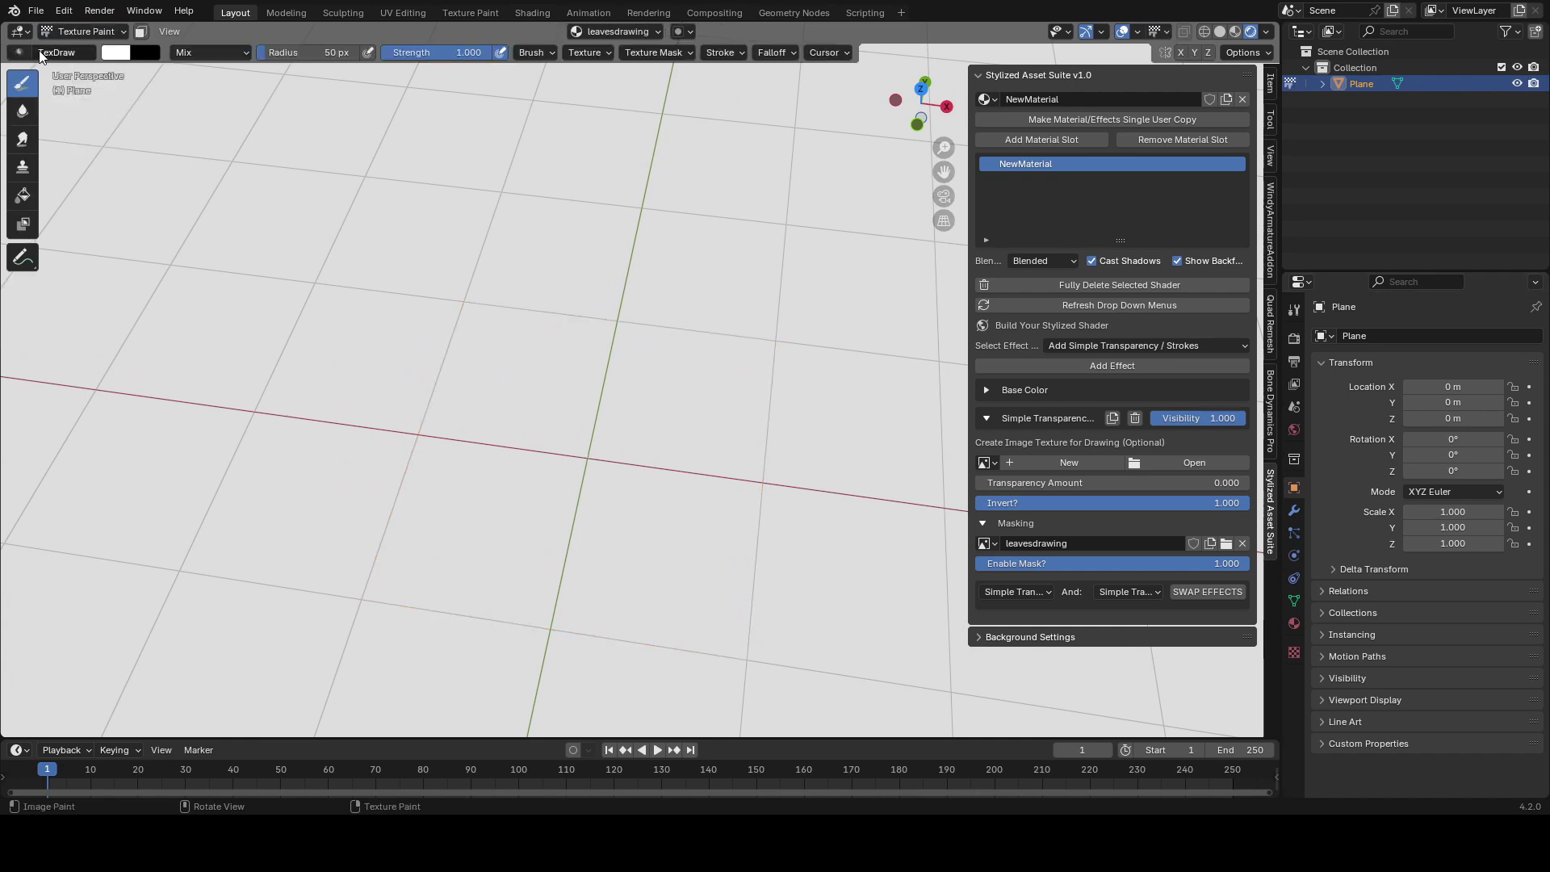
middle_drag(429, 279, 621, 458)
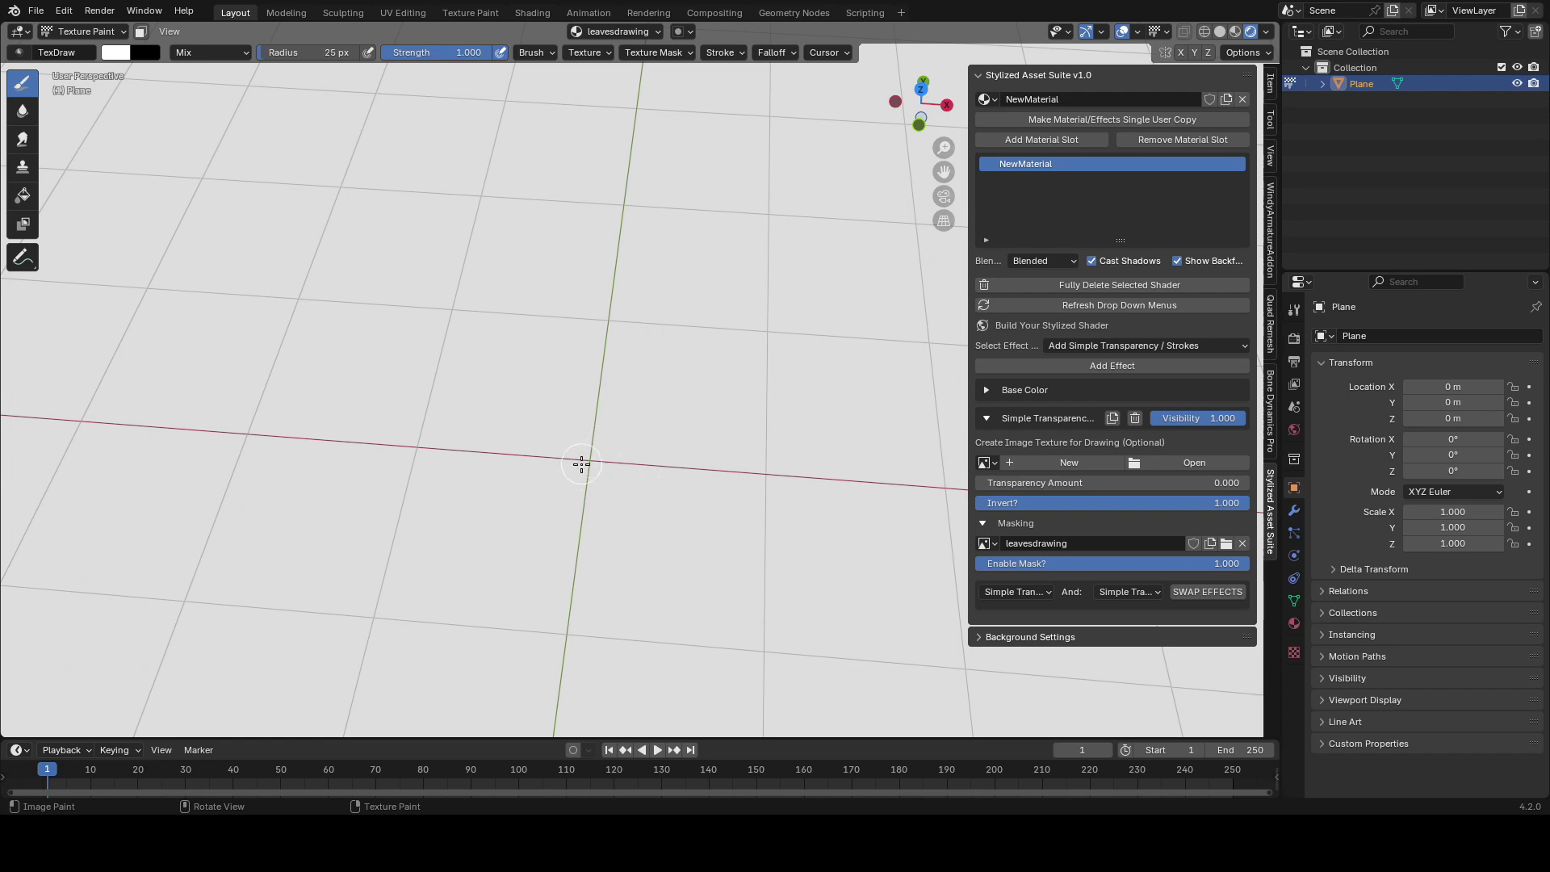
- Paint a few separate small leaf shapes around the plane's center with a 15 px TexDraw brush
key(Tab)
key(Tab)
drag(616, 385, 654, 455)
key(ctrl+z)
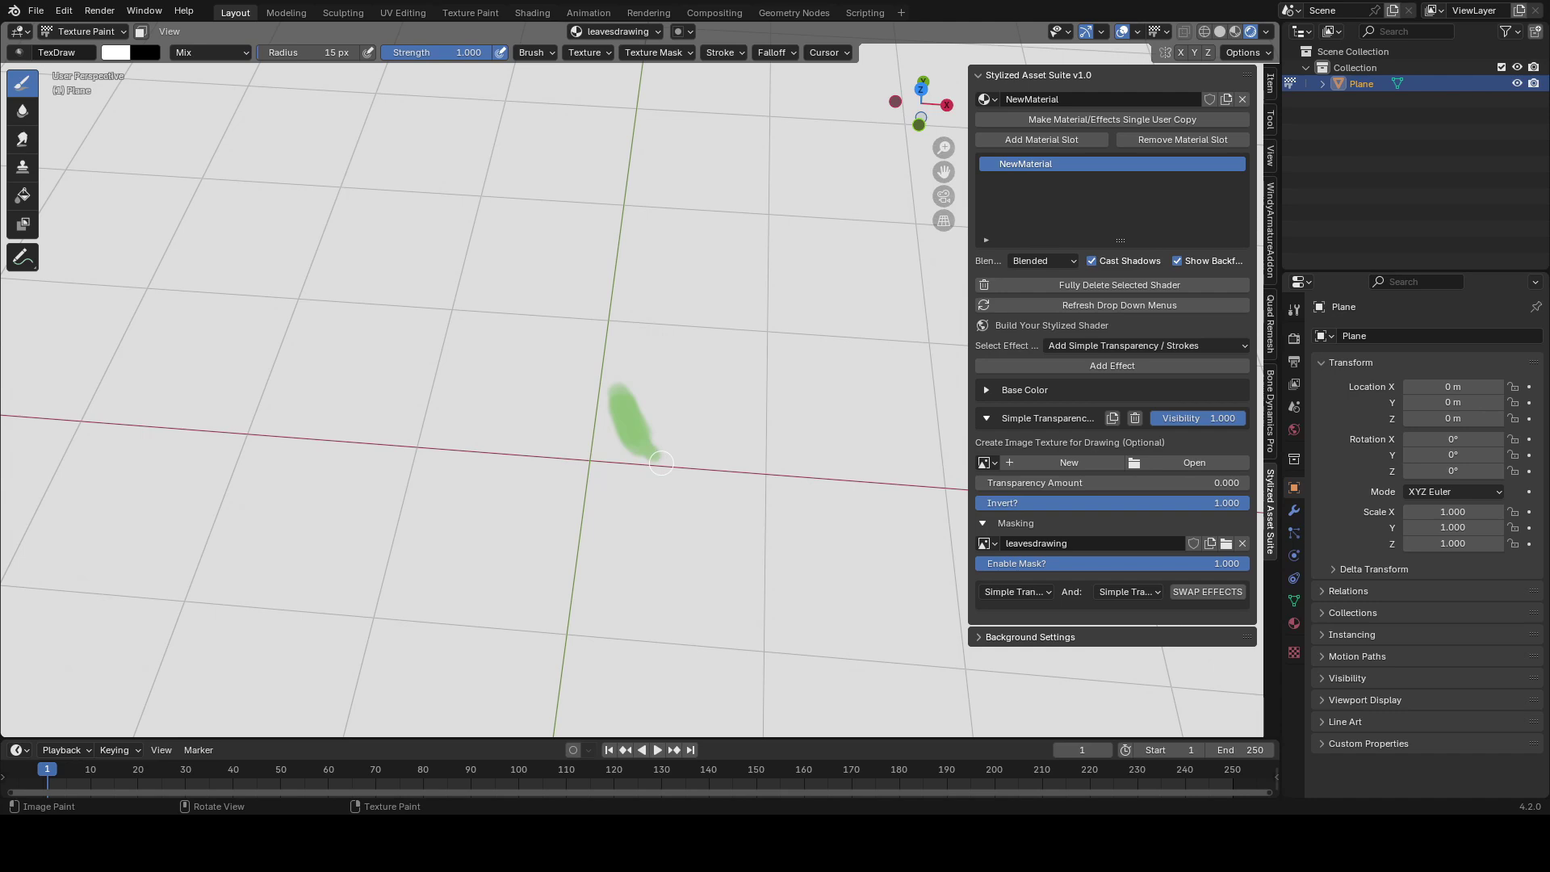
mouse_move(523, 445)
mouse_down()
mouse_move(536, 471)
mouse_move(522, 457)
mouse_move(561, 472)
mouse_up()
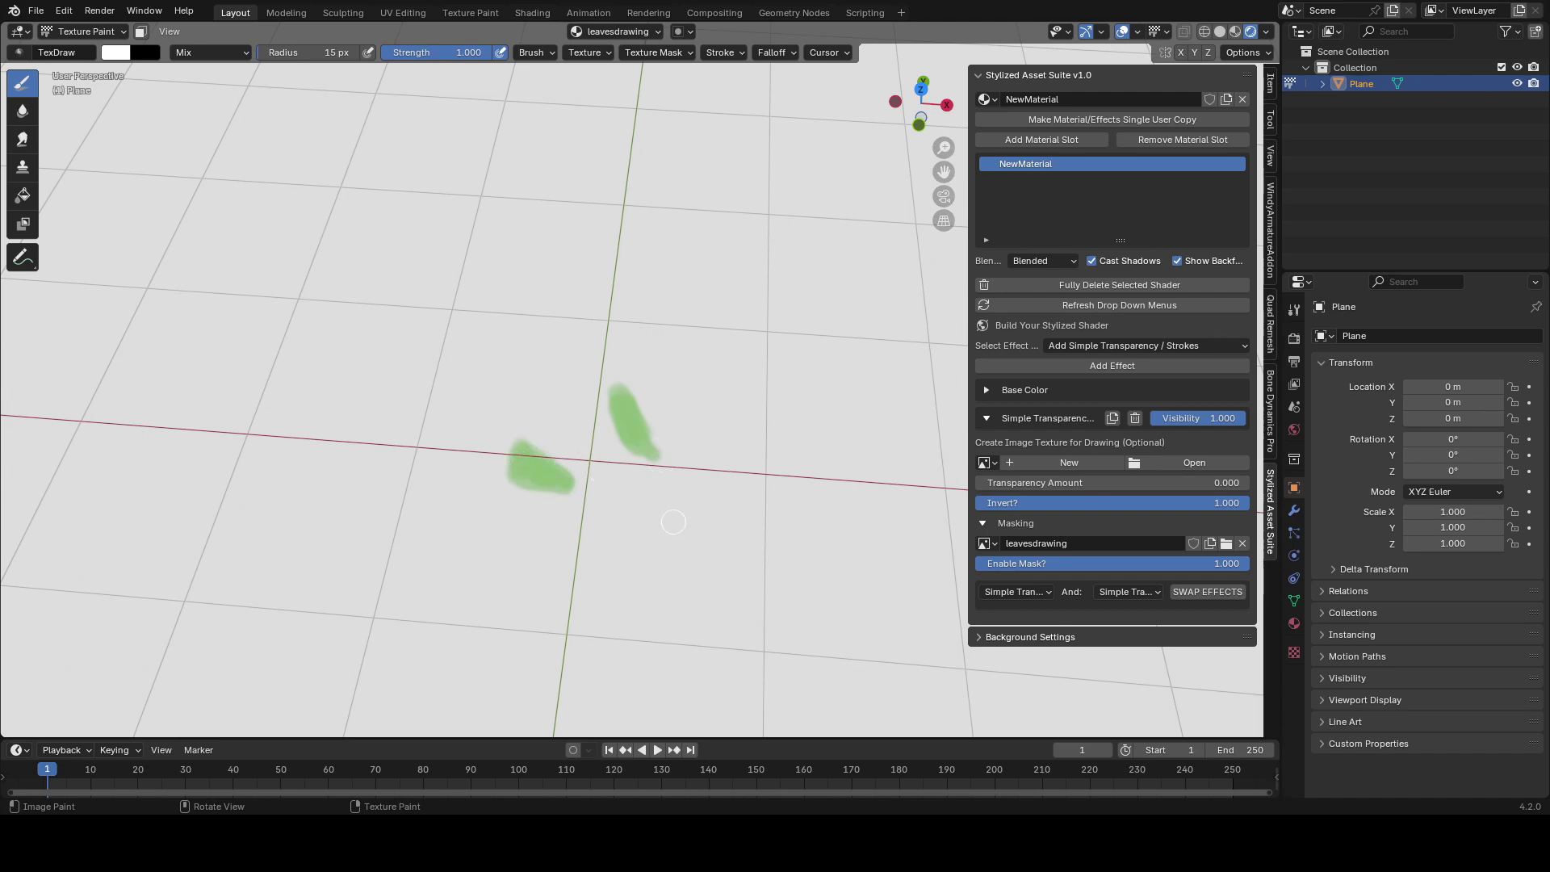
- Change the base color to a brighter green and add the Stylized 3D Lighting (Main) (Dynamic) (EEVEE) effect
click(987, 391)
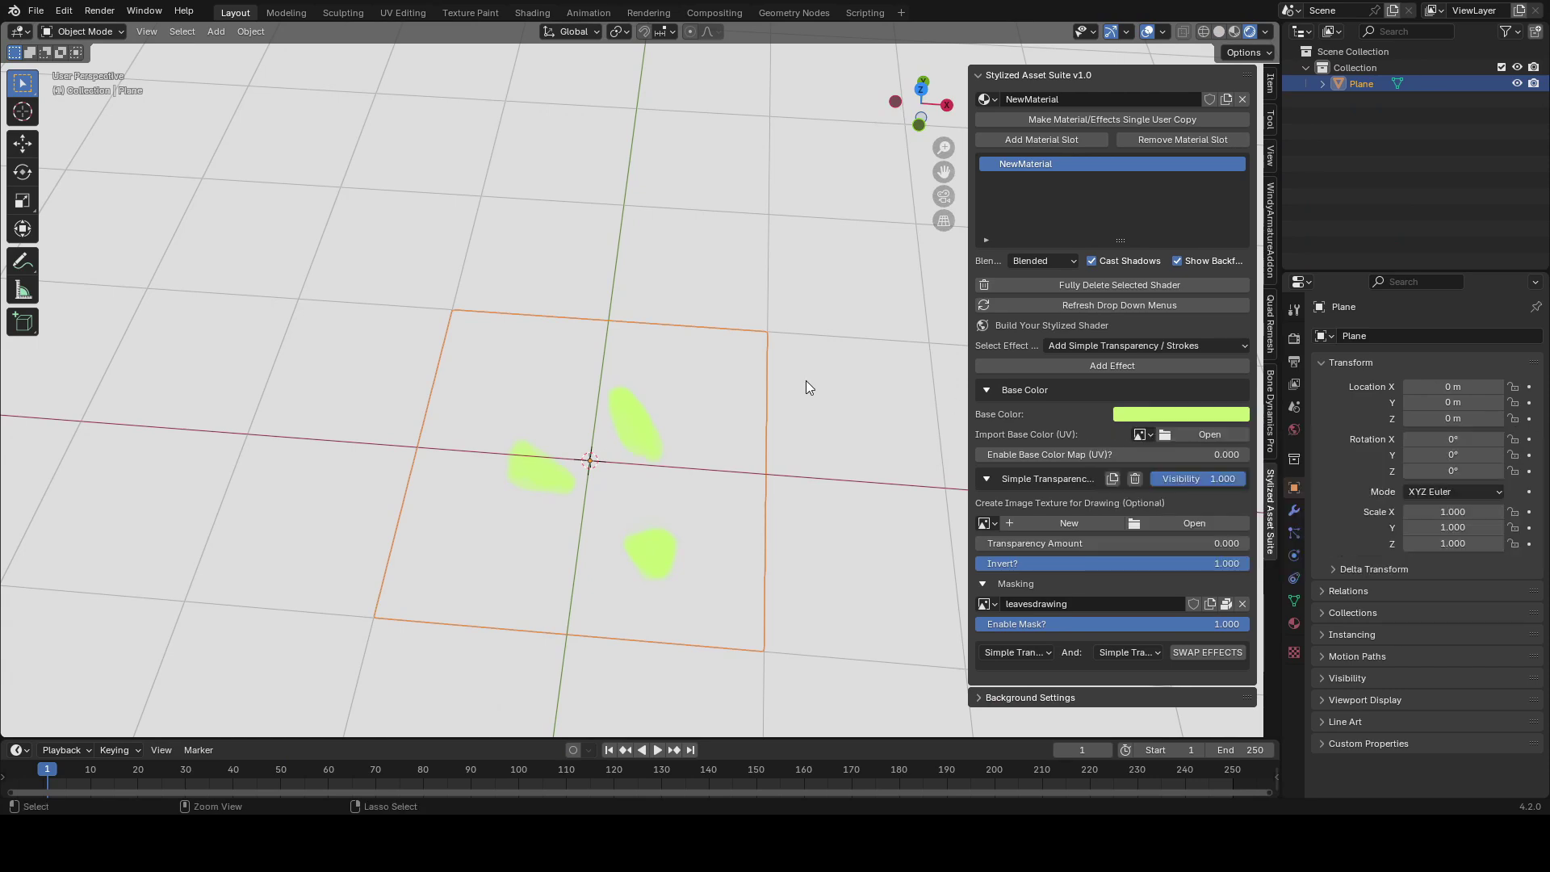
click(1136, 412)
click(986, 478)
click(1109, 343)
click(670, 383)
click(1033, 365)
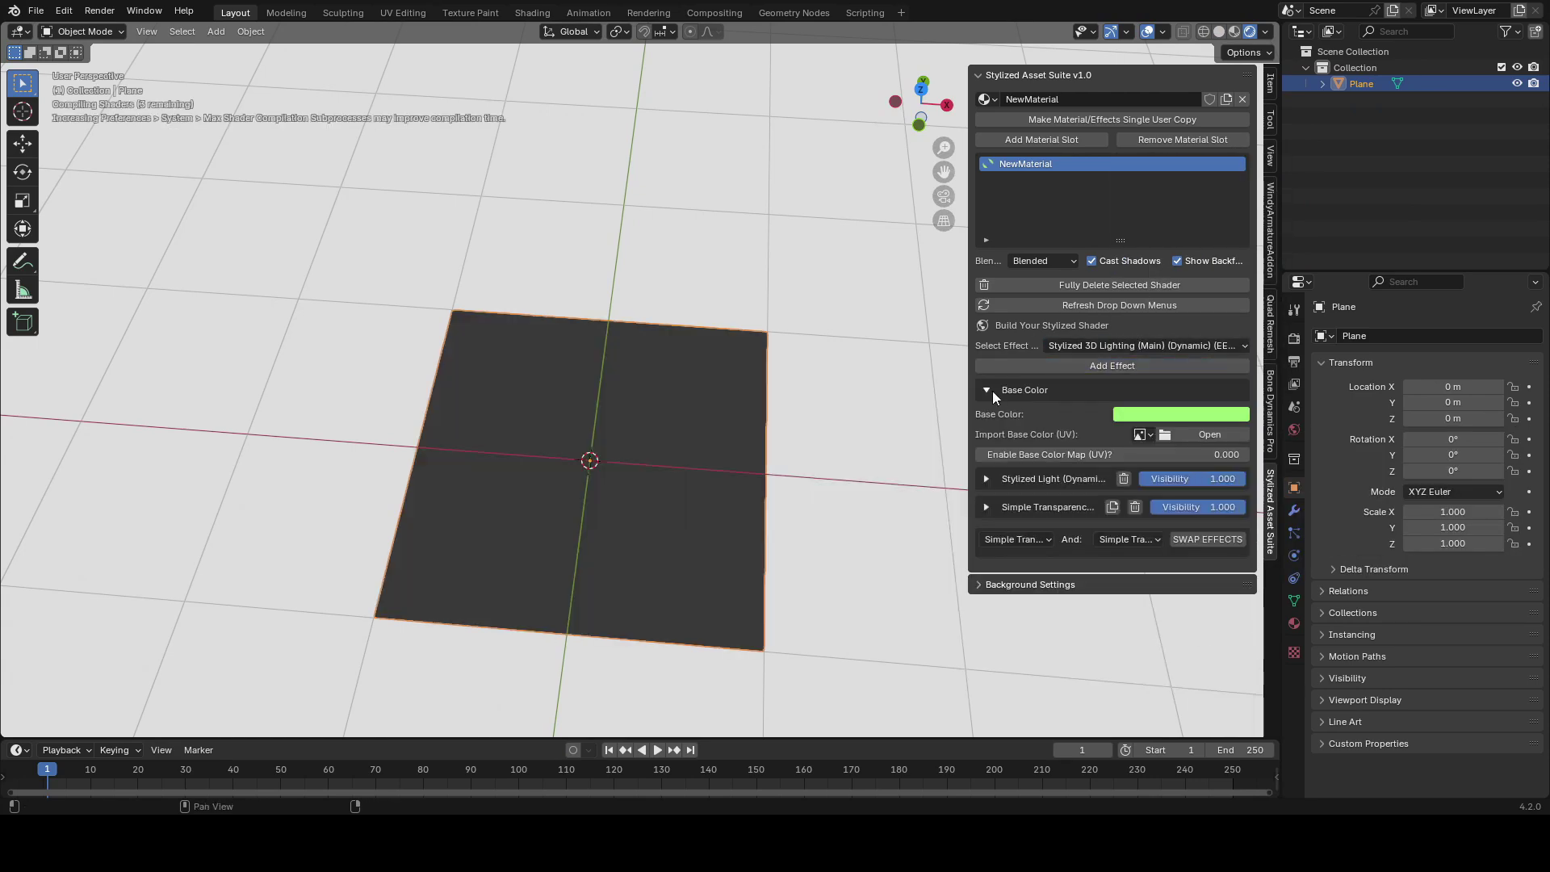
- Set the Stylized Light effect's Blend Style to Linear
click(988, 391)
click(988, 417)
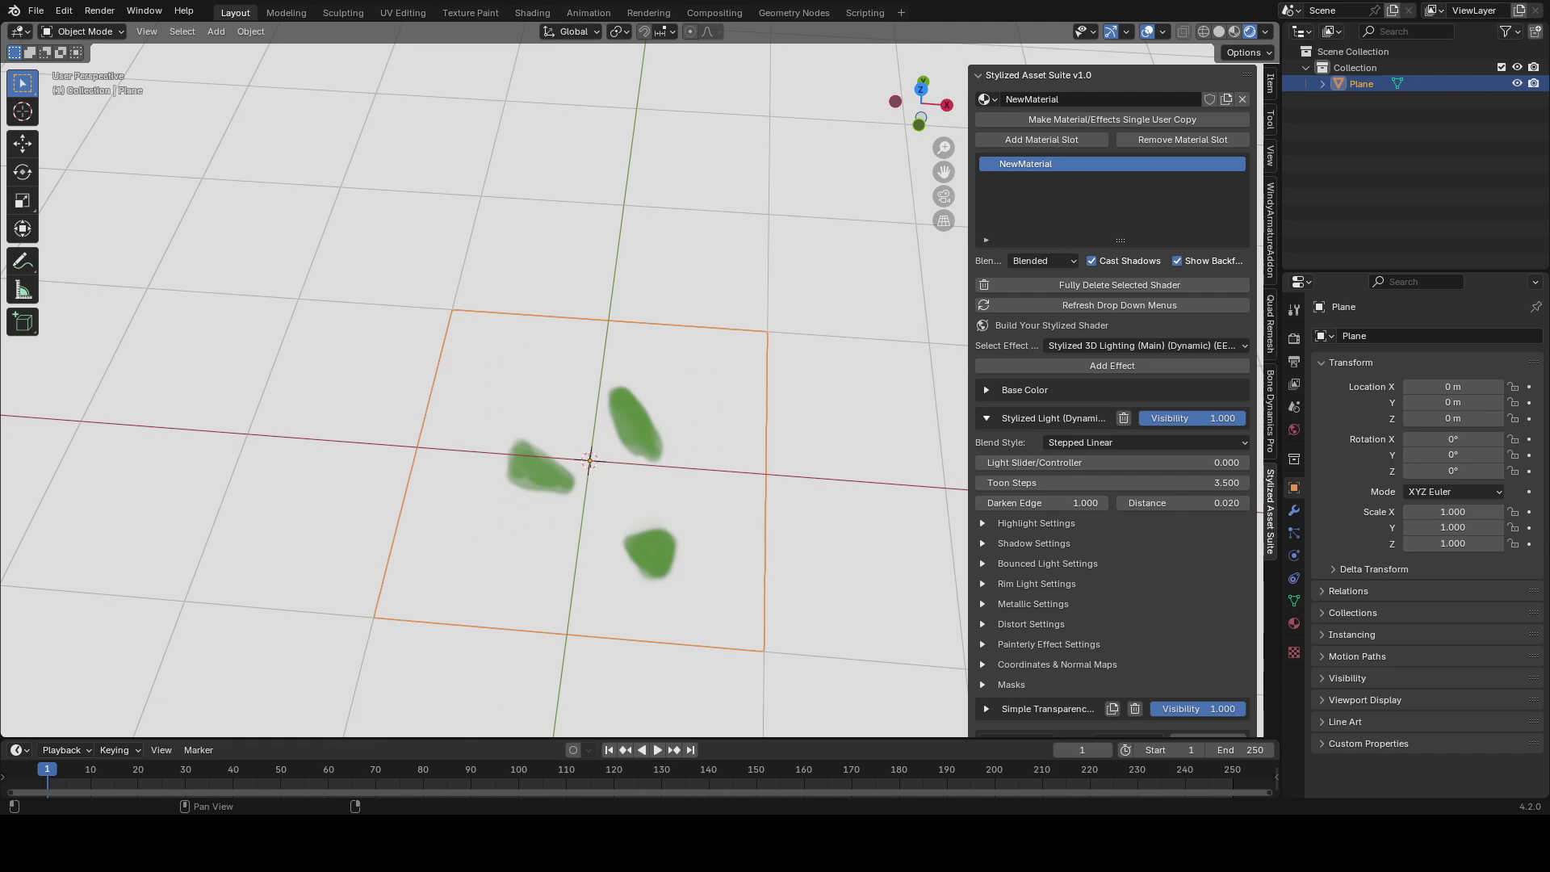
click(1099, 442)
click(1099, 461)
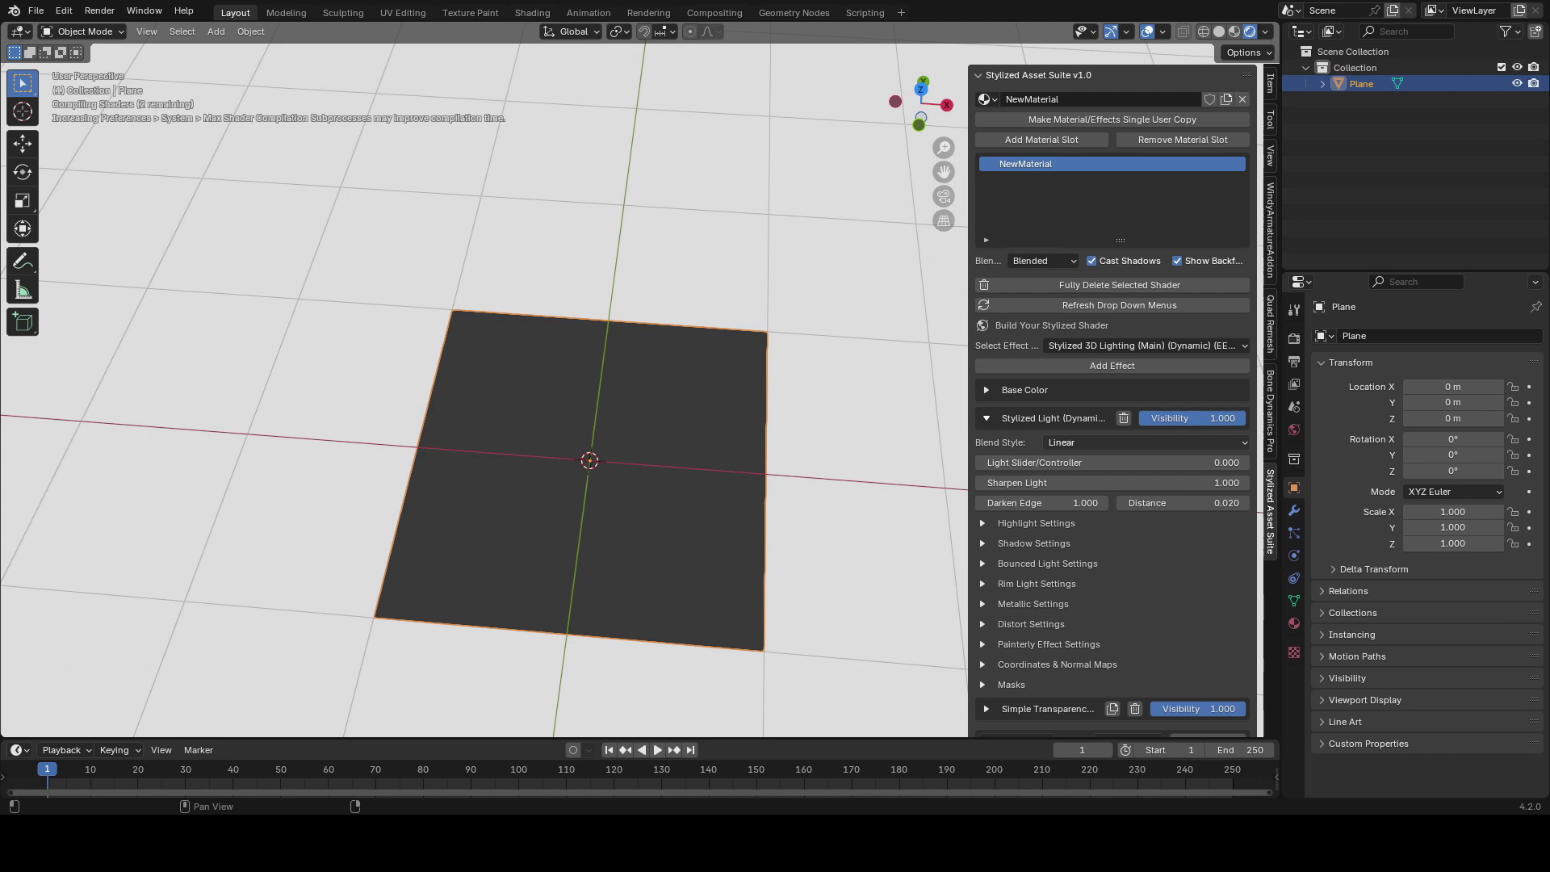
- Add a Sun light at the origin and rotate it freely so it shines on the leaves at an angle
key(shift+a)
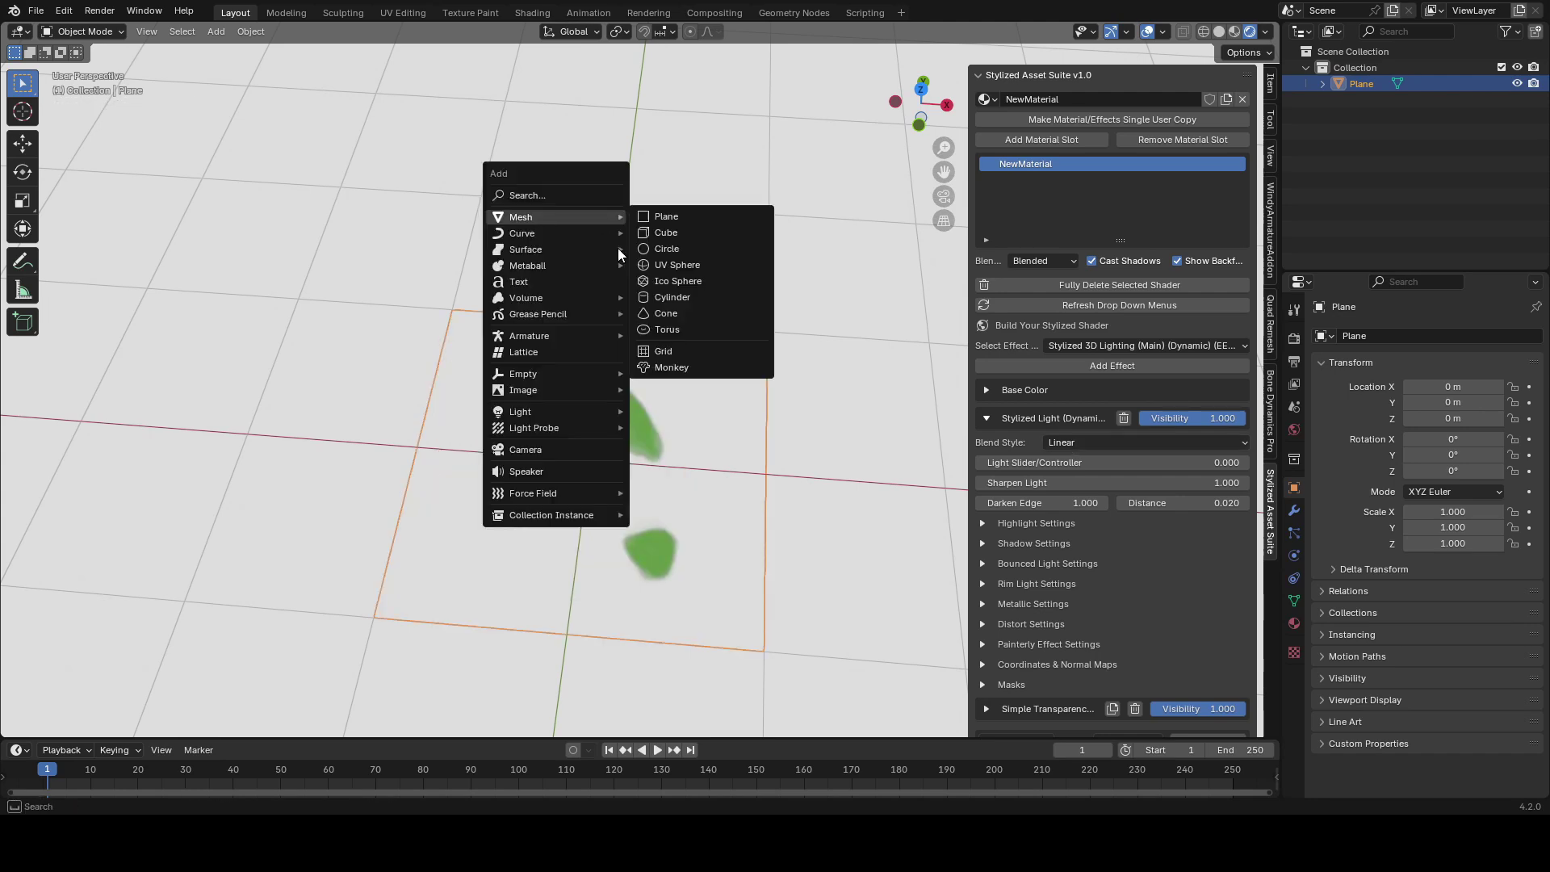
click(669, 392)
scroll(690, 375, down, 3)
key(r)
key(r)
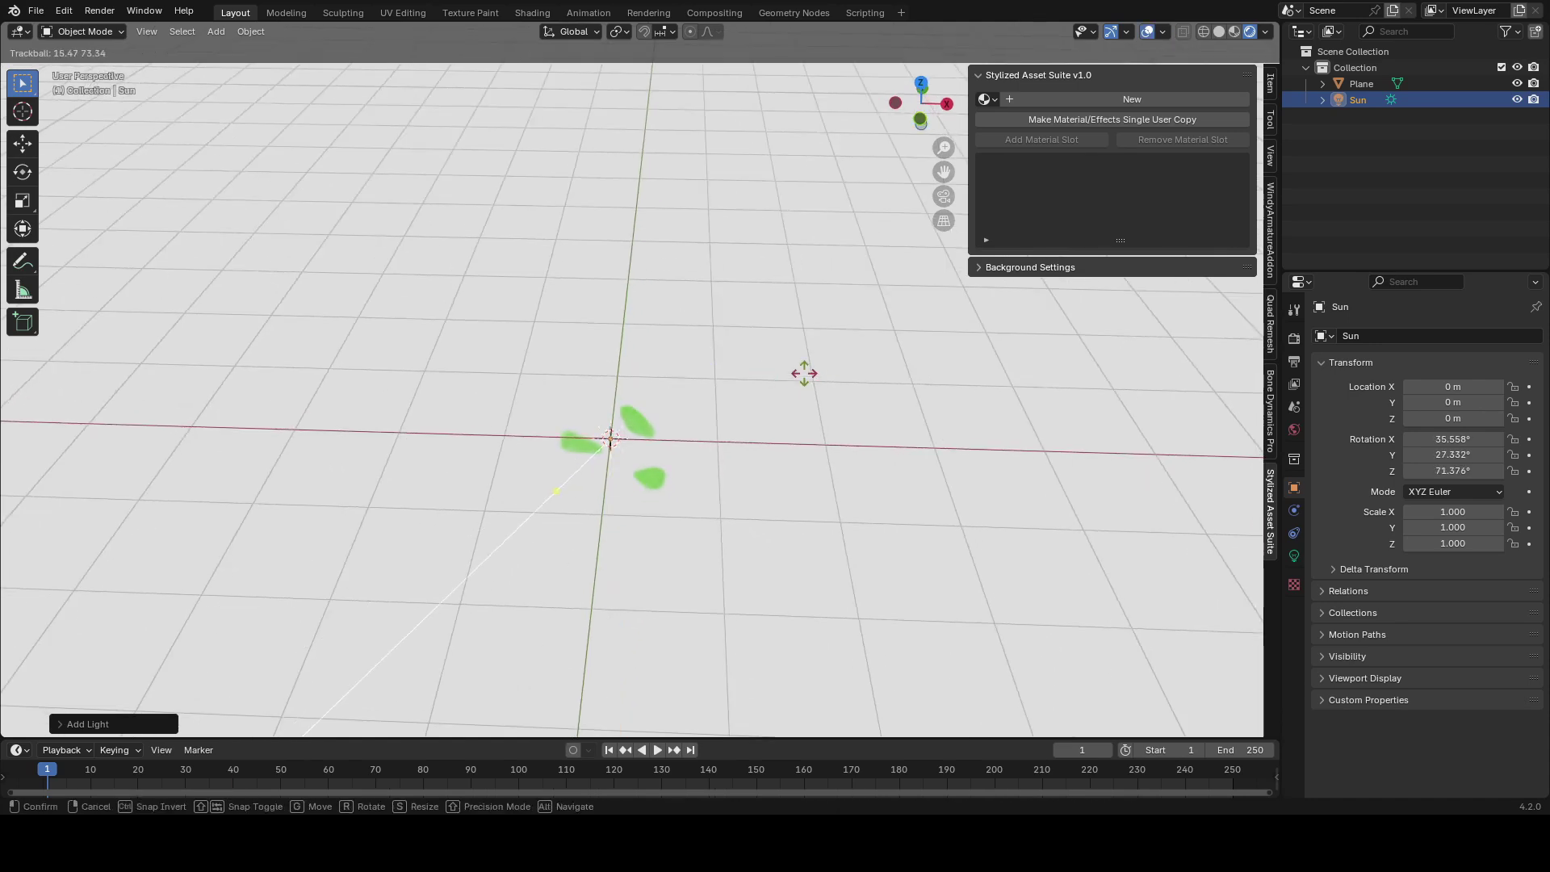
click(714, 384)
- Tilt the leaf plane's face with a free trackball rotation in Edit Mode
click(699, 400)
scroll(699, 401, up, 2)
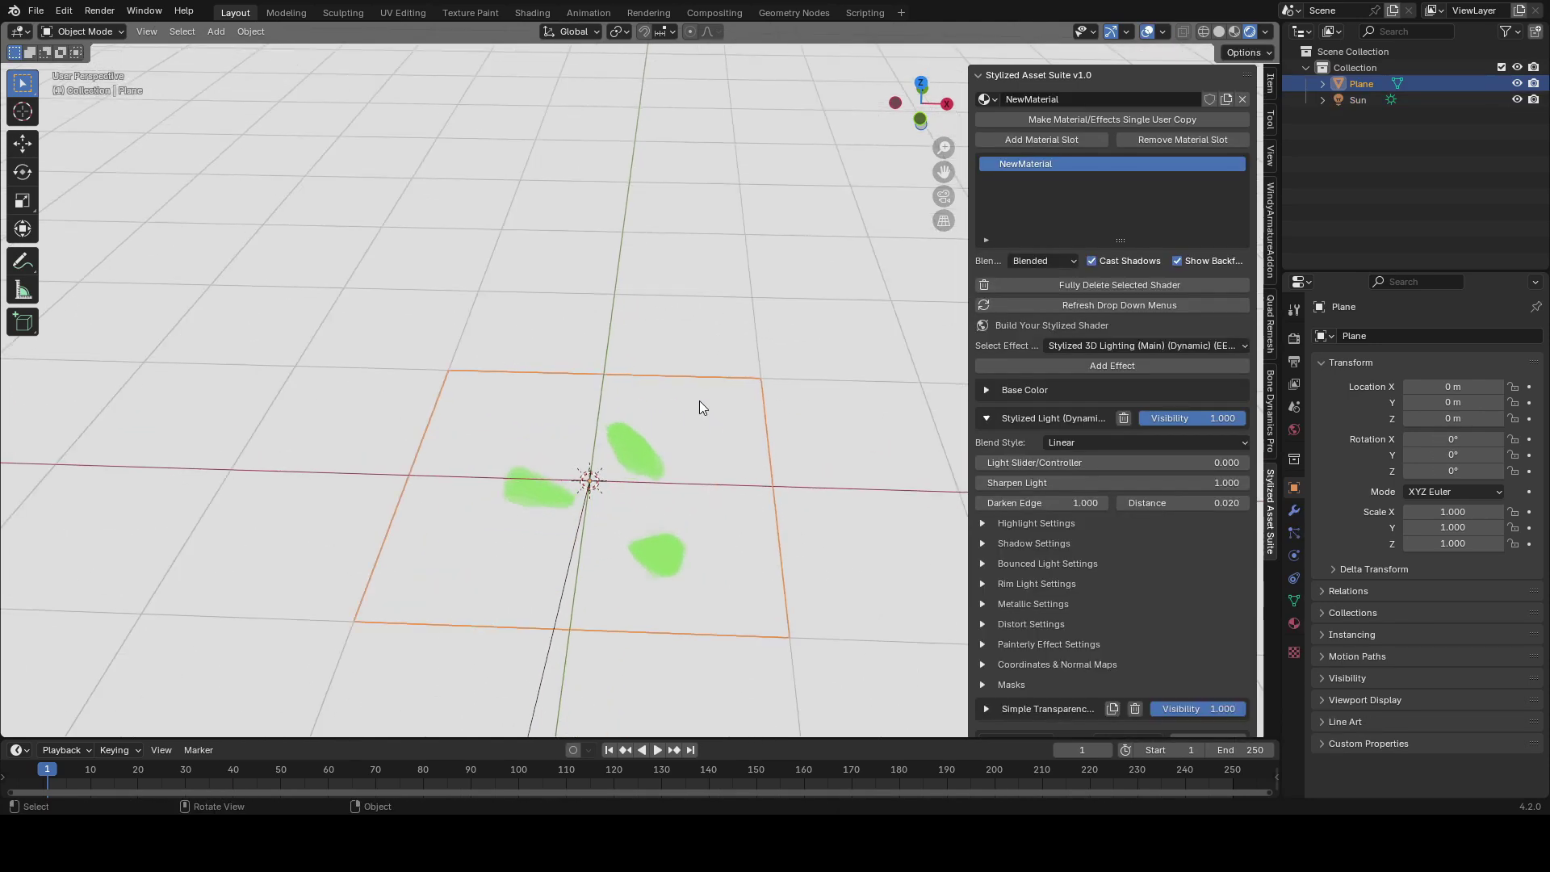
key(Tab)
middle_drag(708, 330, 694, 363)
key(r)
key(r)
click(668, 450)
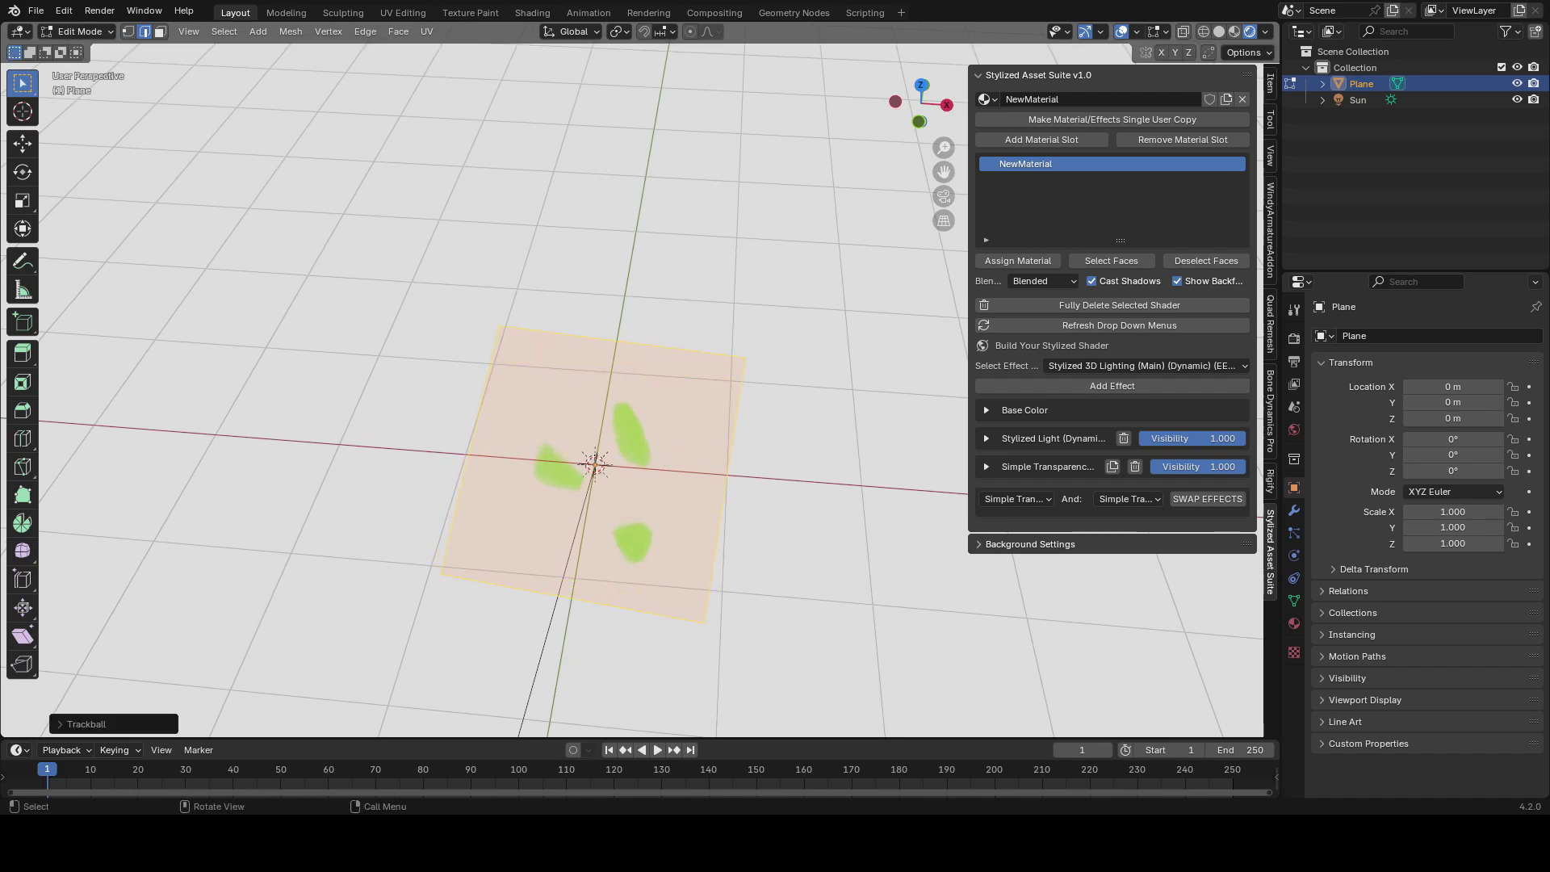
- Duplicate the leaf face in Edit Mode, rotate the copy freely and place it beside the original
key(shift+d)
click(830, 425)
key(r)
key(r)
click(898, 418)
key(g)
click(888, 422)
mouse_move(888, 421)
middle_down()
mouse_move(811, 414)
mouse_move(884, 403)
middle_up()
key(g)
click(831, 416)
middle_drag(646, 452, 622, 484)
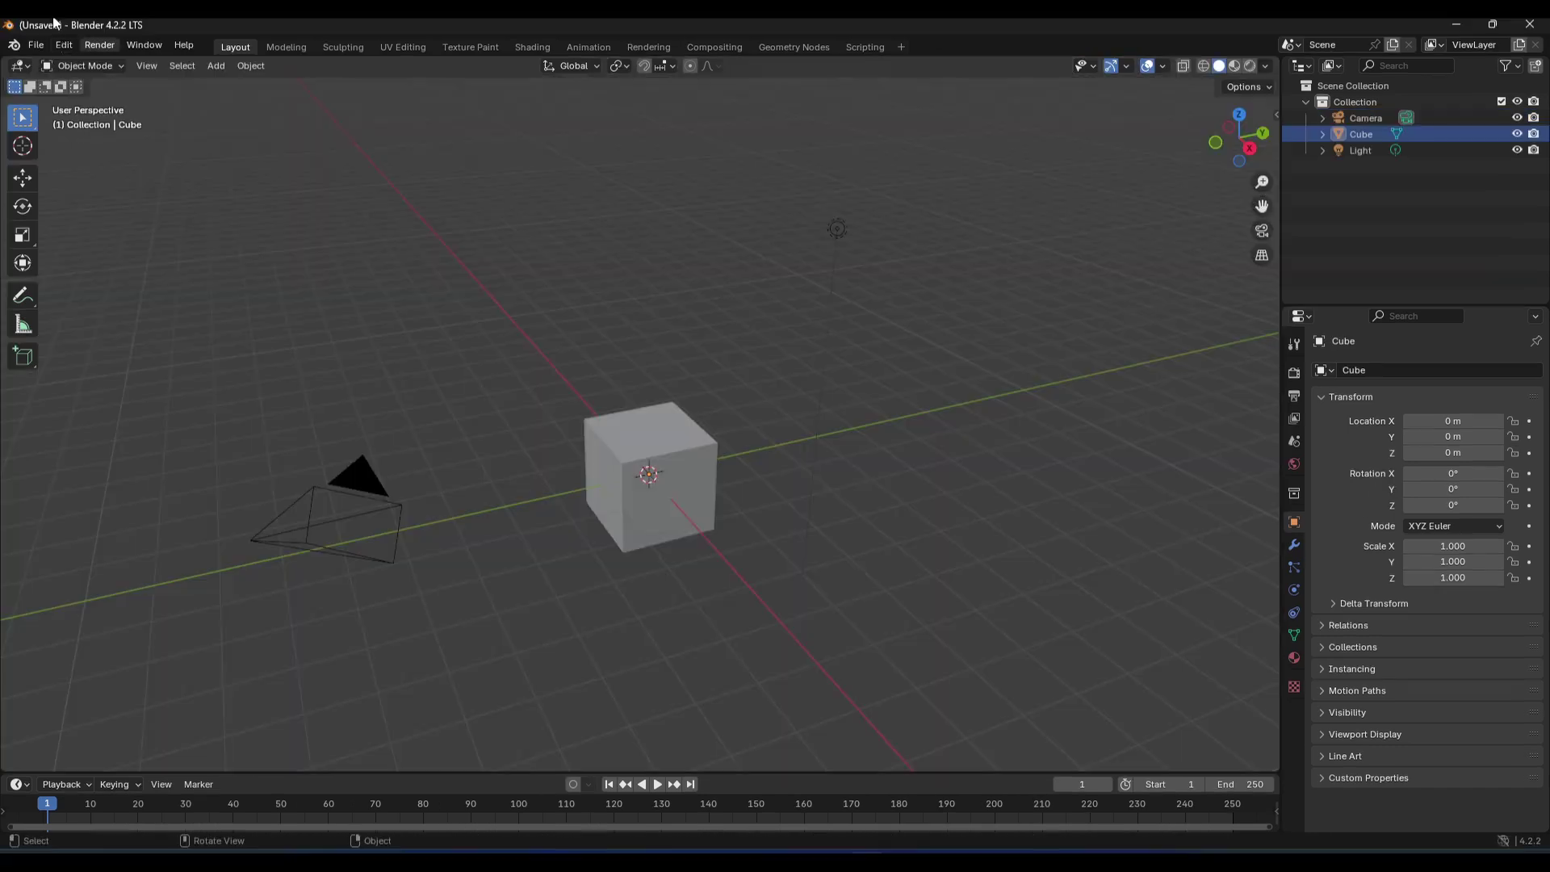
- Search the extensions in the preferences for sapling and uninstall the Sapling Tree Gen add-on
click(64, 44)
click(143, 254)
click(55, 171)
click(246, 58)
text(sapling)
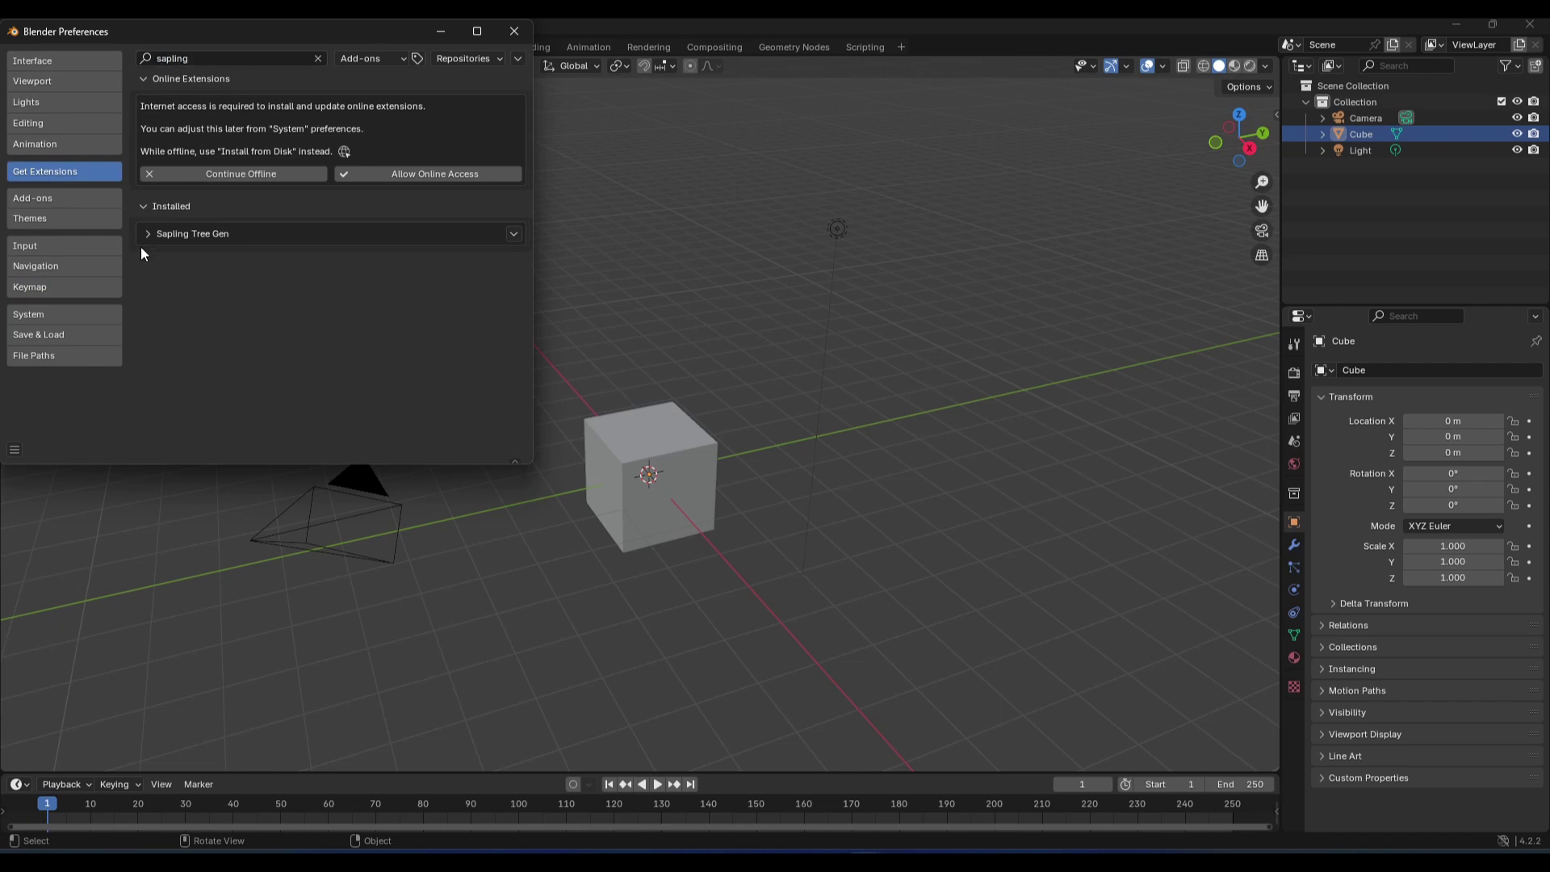
click(512, 234)
click(428, 291)
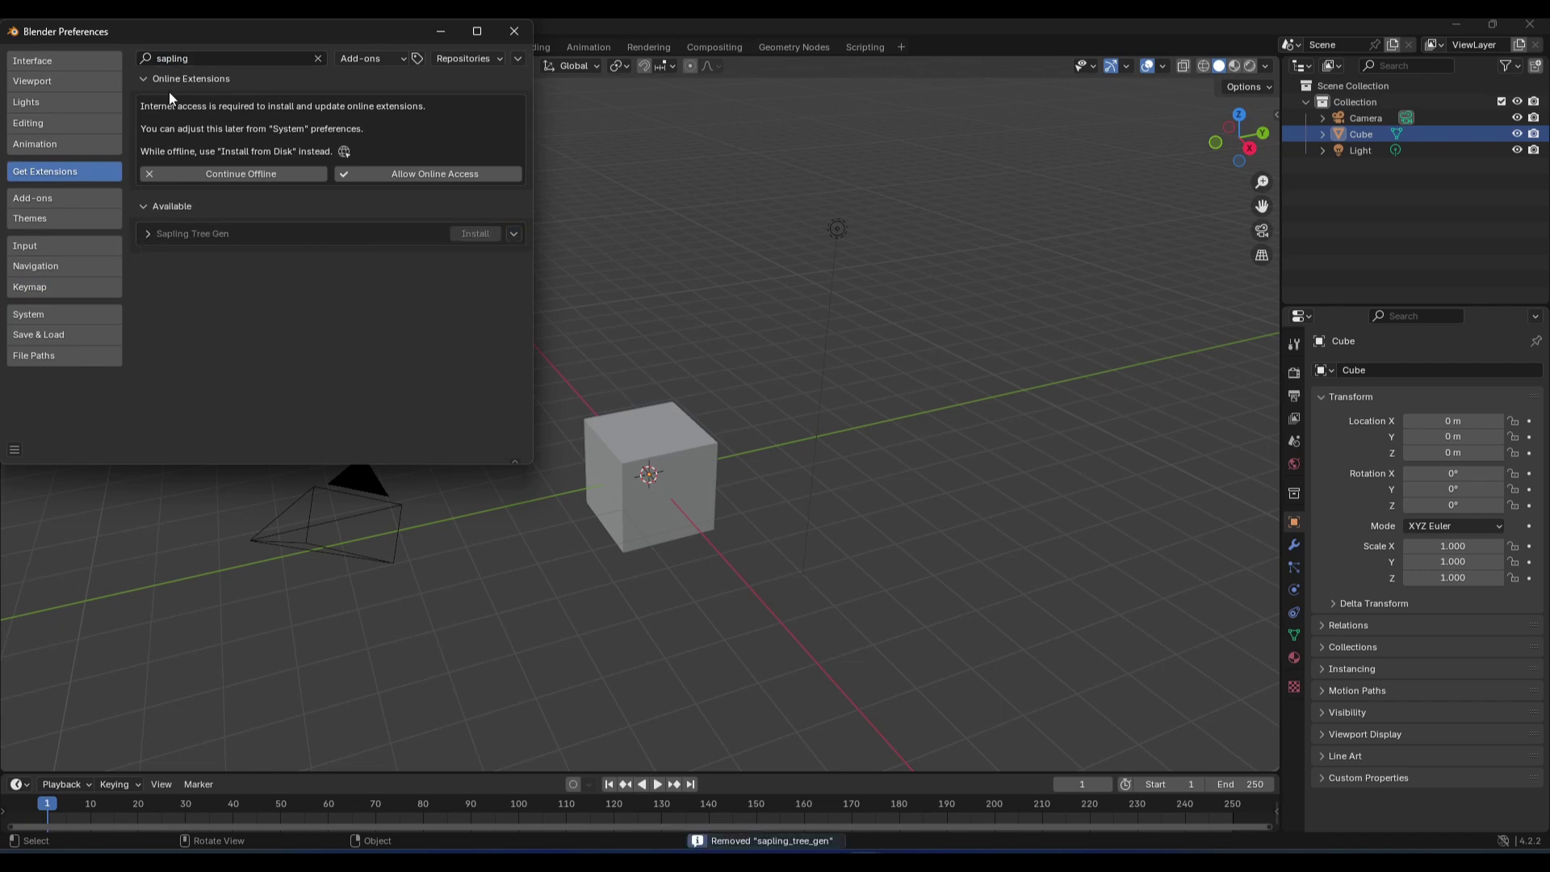
- Allow online access, search for sapling again, install the Sapling Tree Gen extension and close the preferences
click(317, 57)
click(290, 57)
text(sapling)
click(414, 173)
click(474, 110)
click(515, 31)
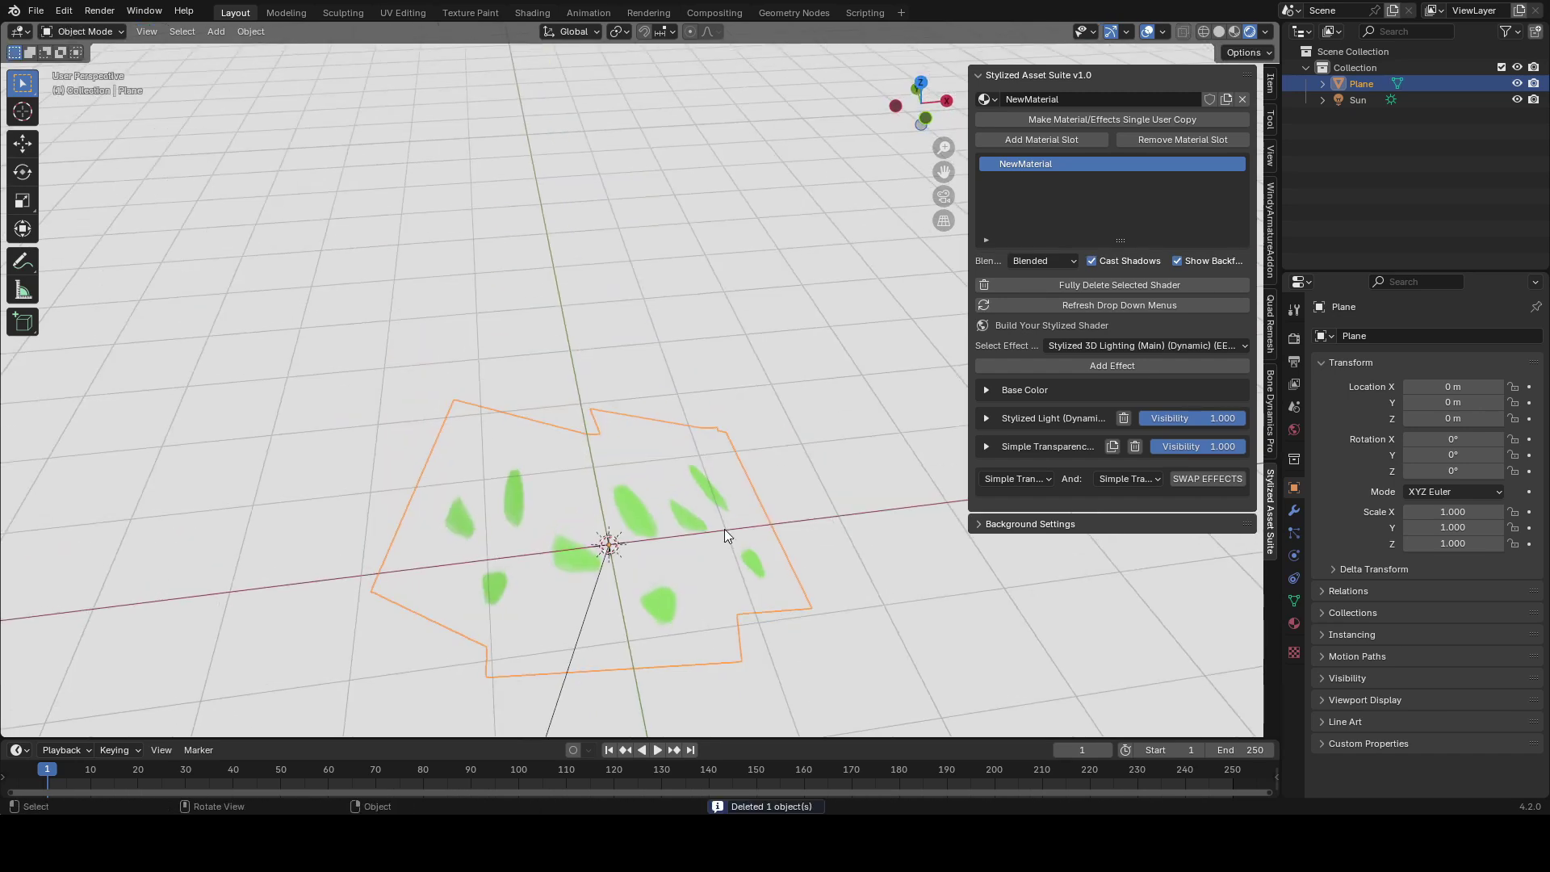
- Rename the leaf plane object as leavesplane
key(F2)
text(leavespl)
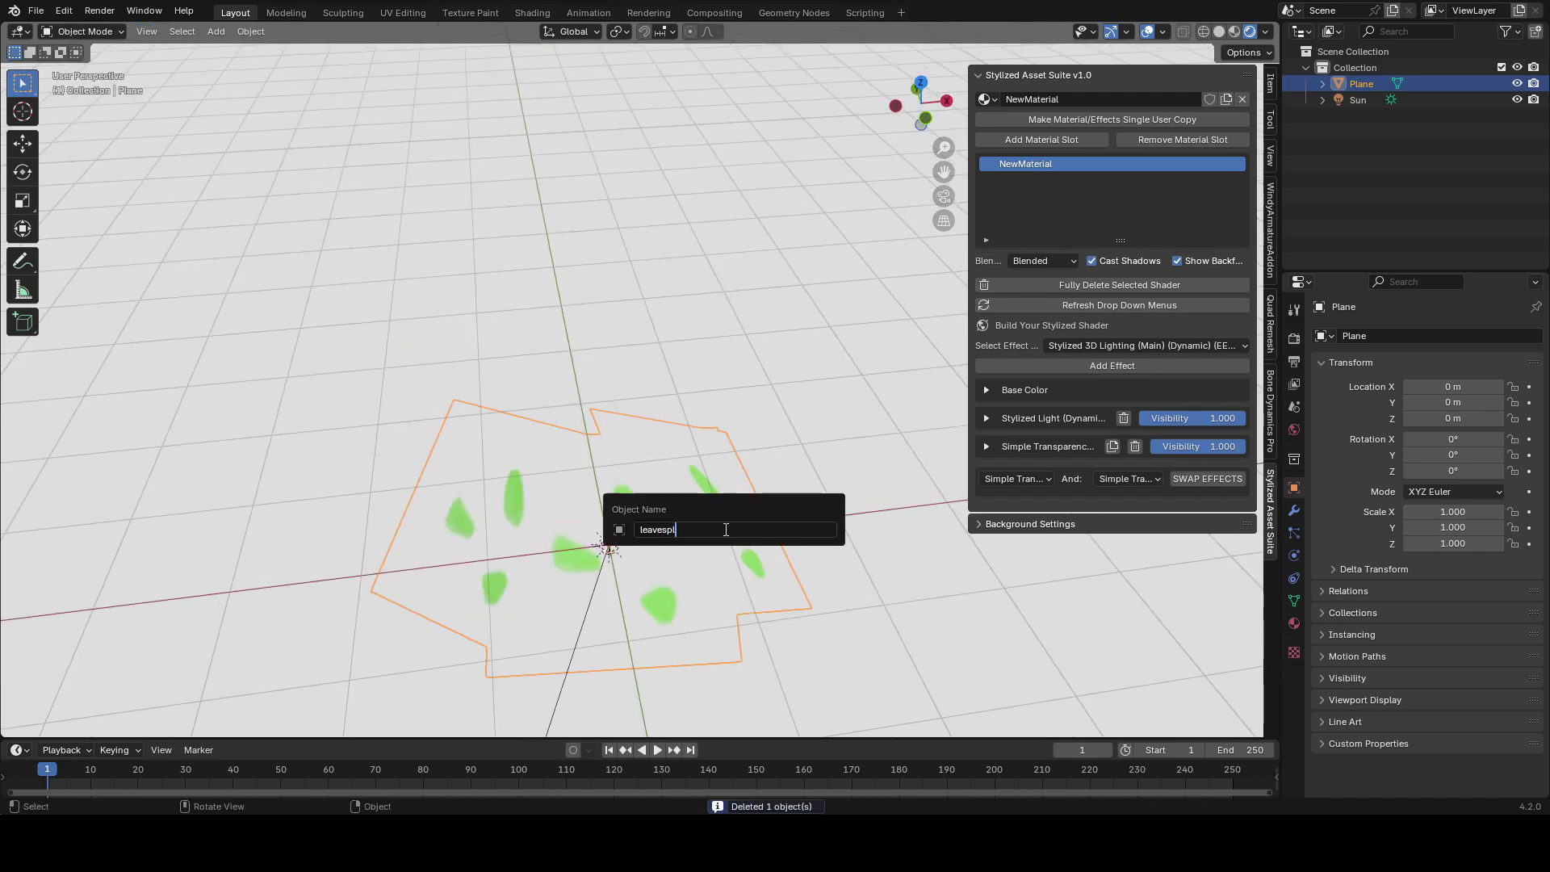
text(ane)
key(Return)
- Add a Sapling tree curve to the scene
key(shift+a)
mouse_move(658, 419)
click(767, 543)
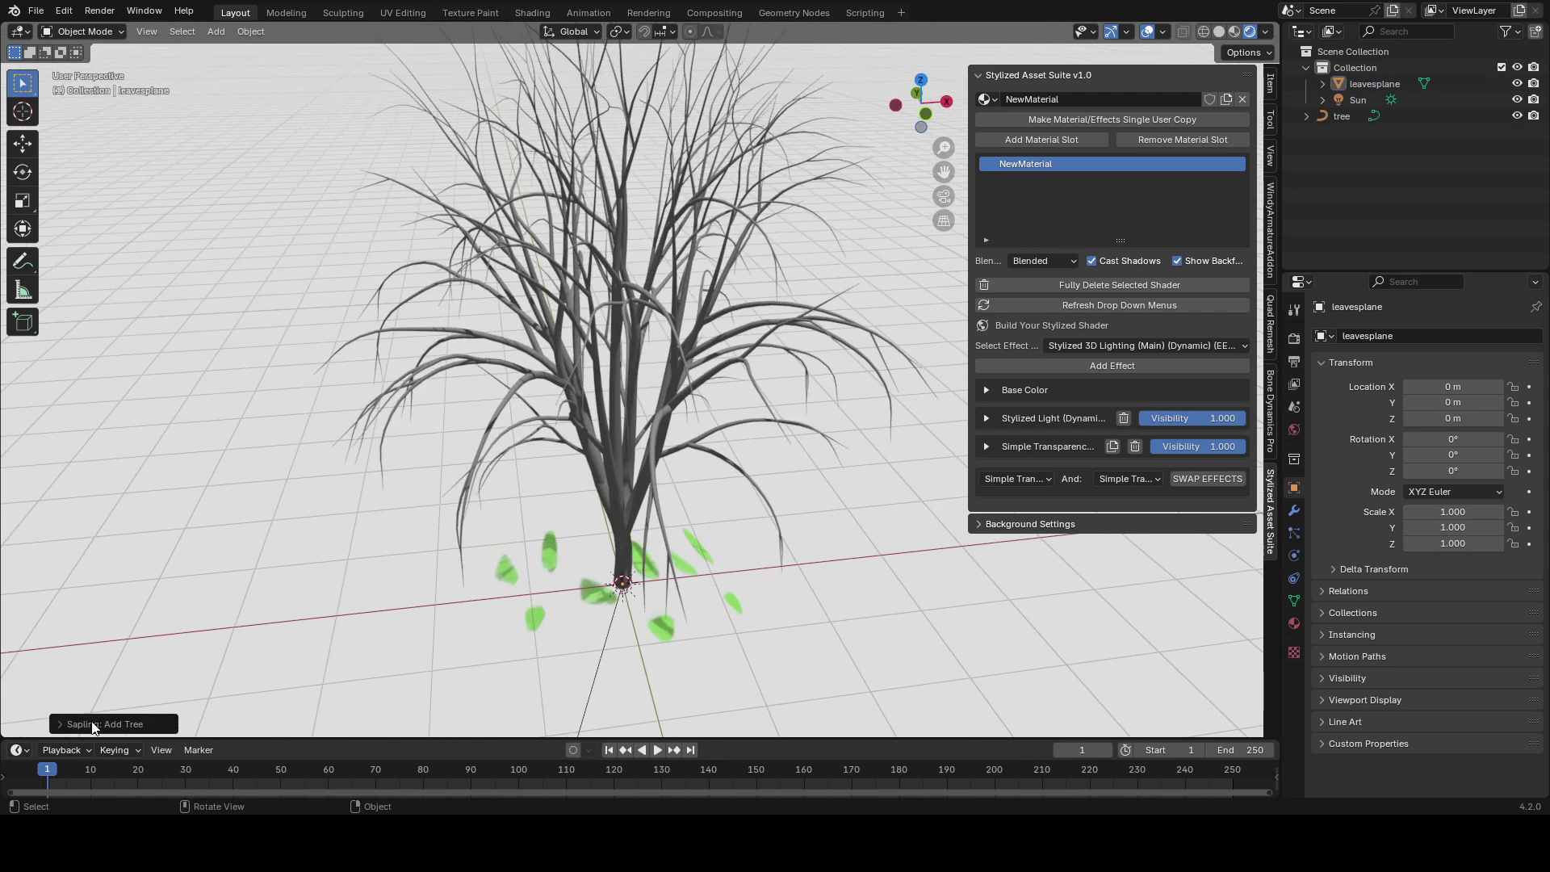
- Show leaves on the Sapling tree with the DupliFaces shape and leavesplane as leaf object, and set the number of leaves to 60
click(105, 724)
click(186, 306)
click(168, 415)
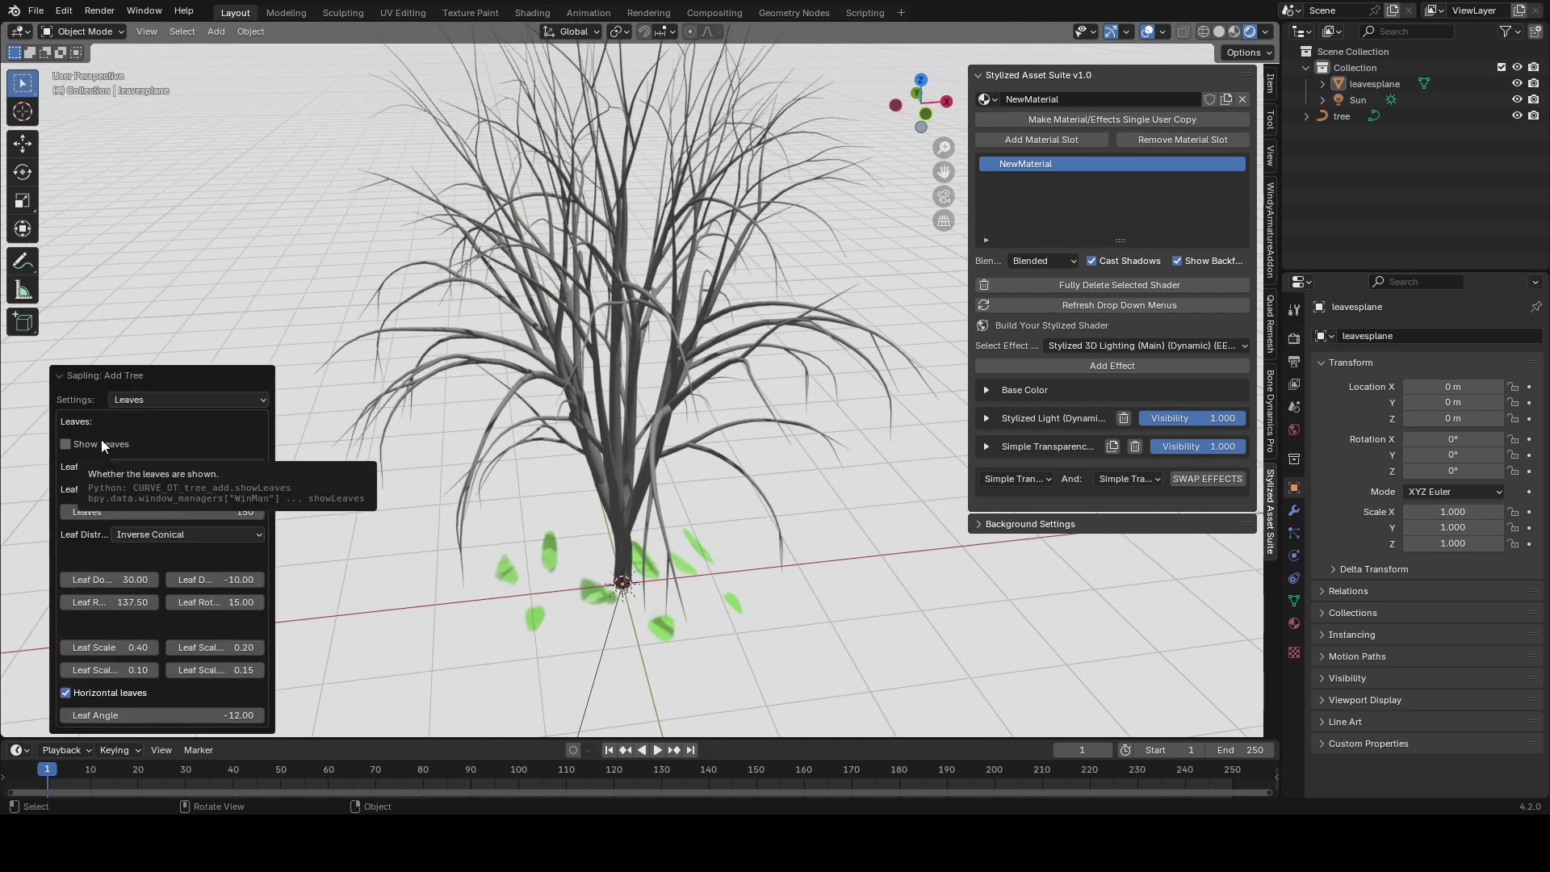
click(101, 442)
click(180, 470)
click(231, 468)
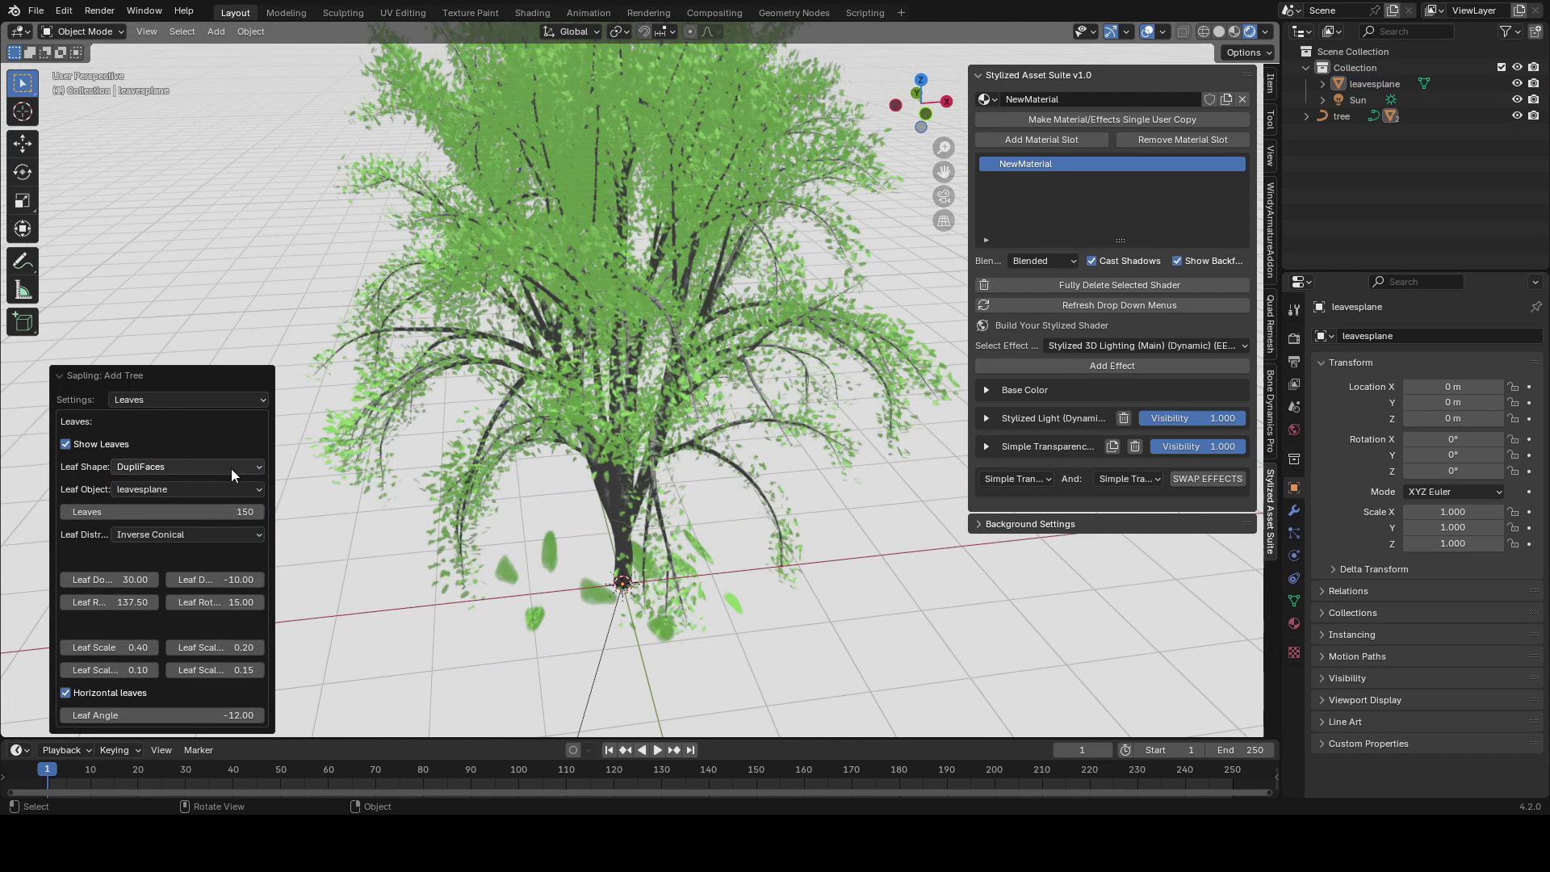
double_click(197, 512)
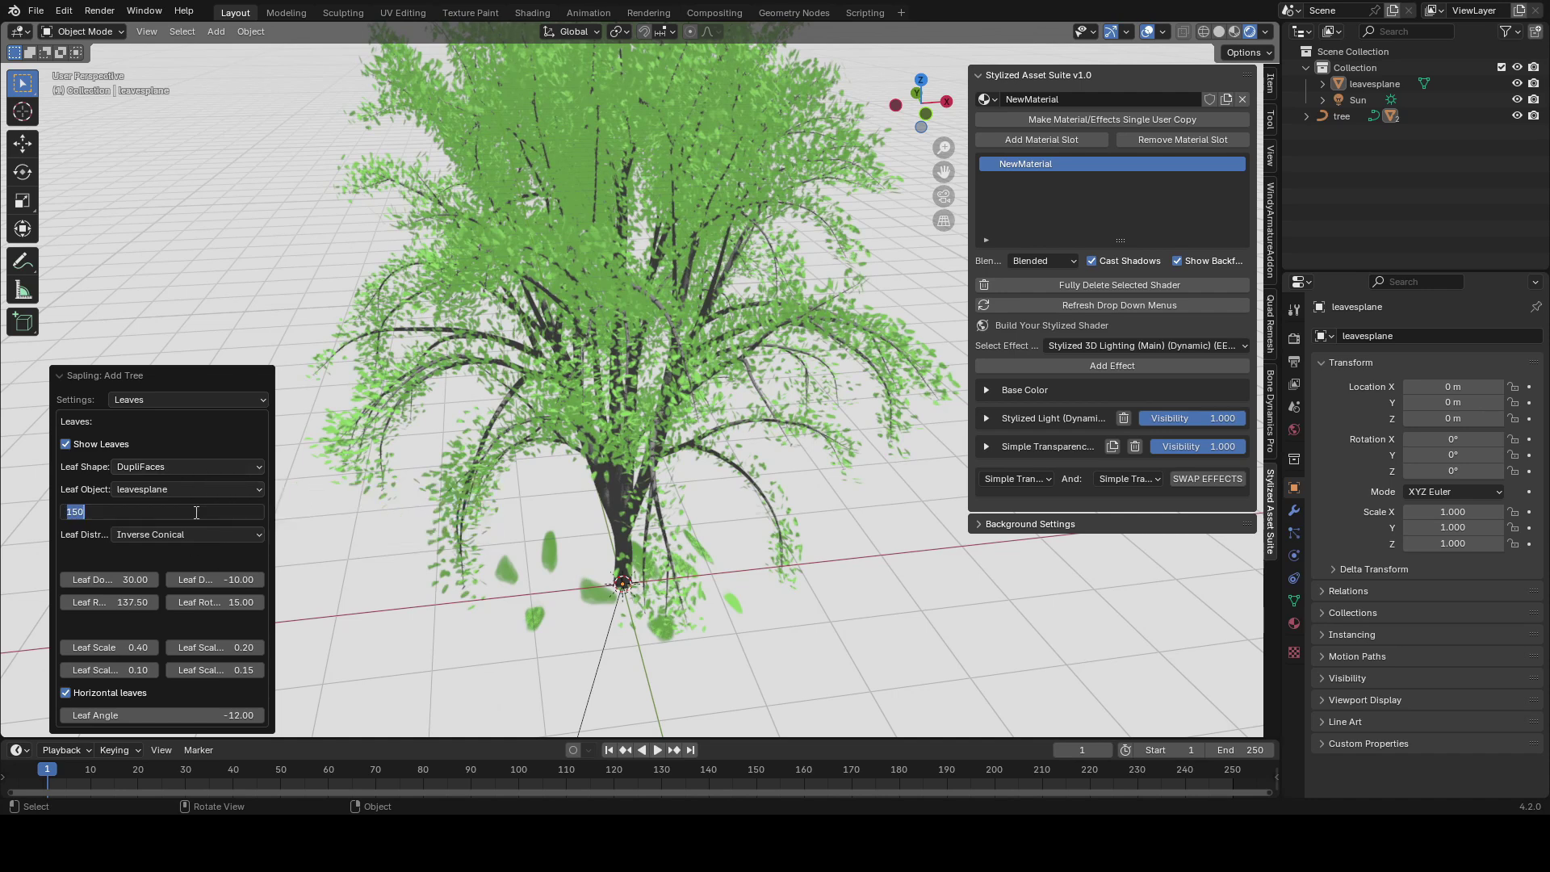
text(60)
key(Return)
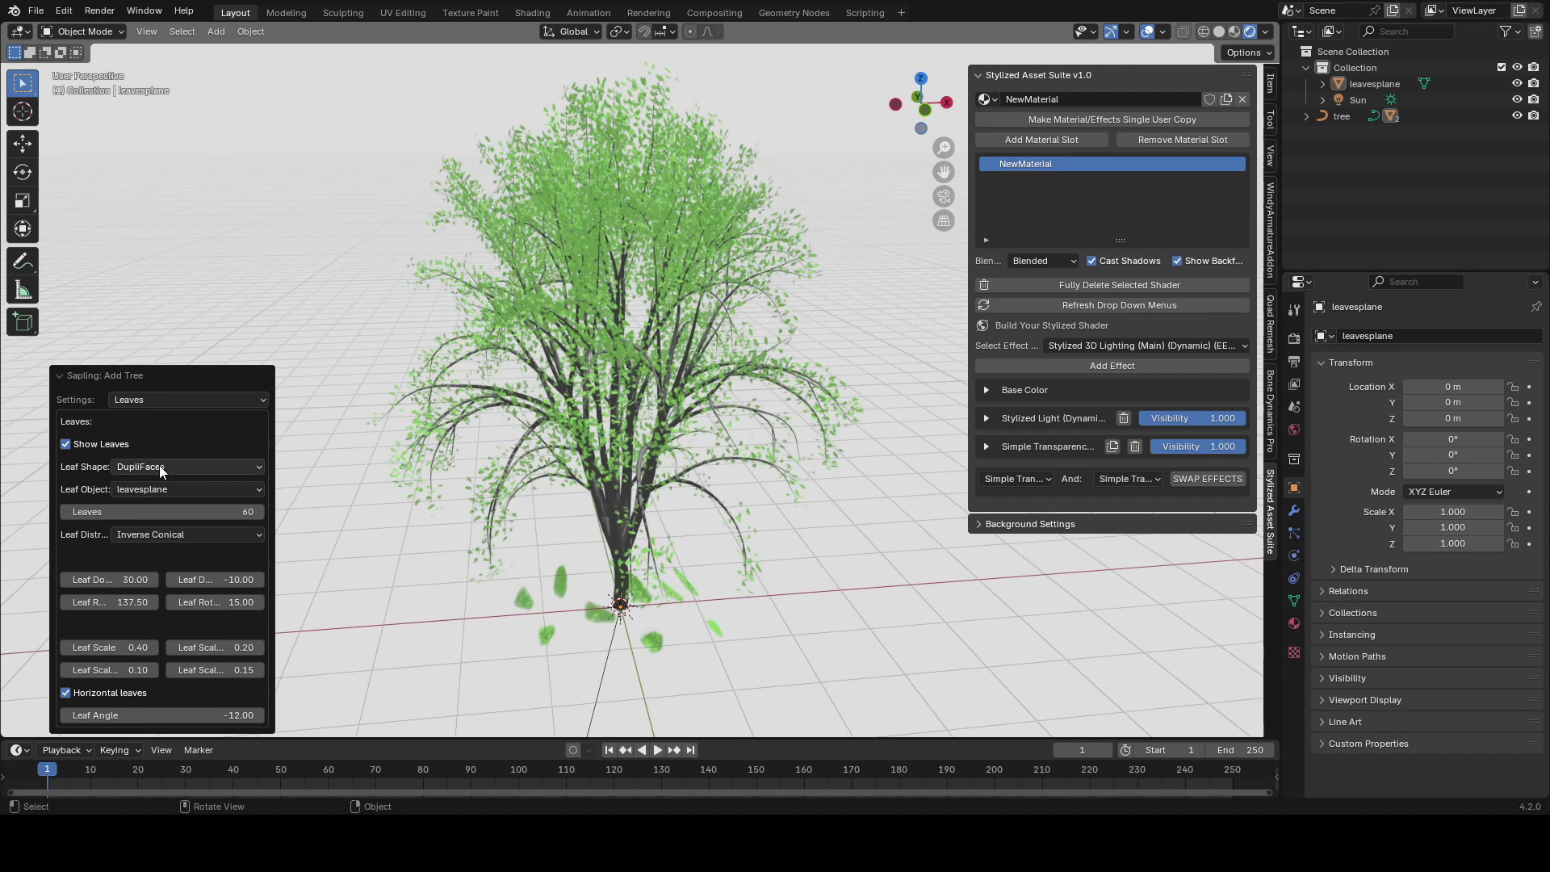
- Generate an armature for the Sapling tree and set its number of leaves to 50
click(179, 399)
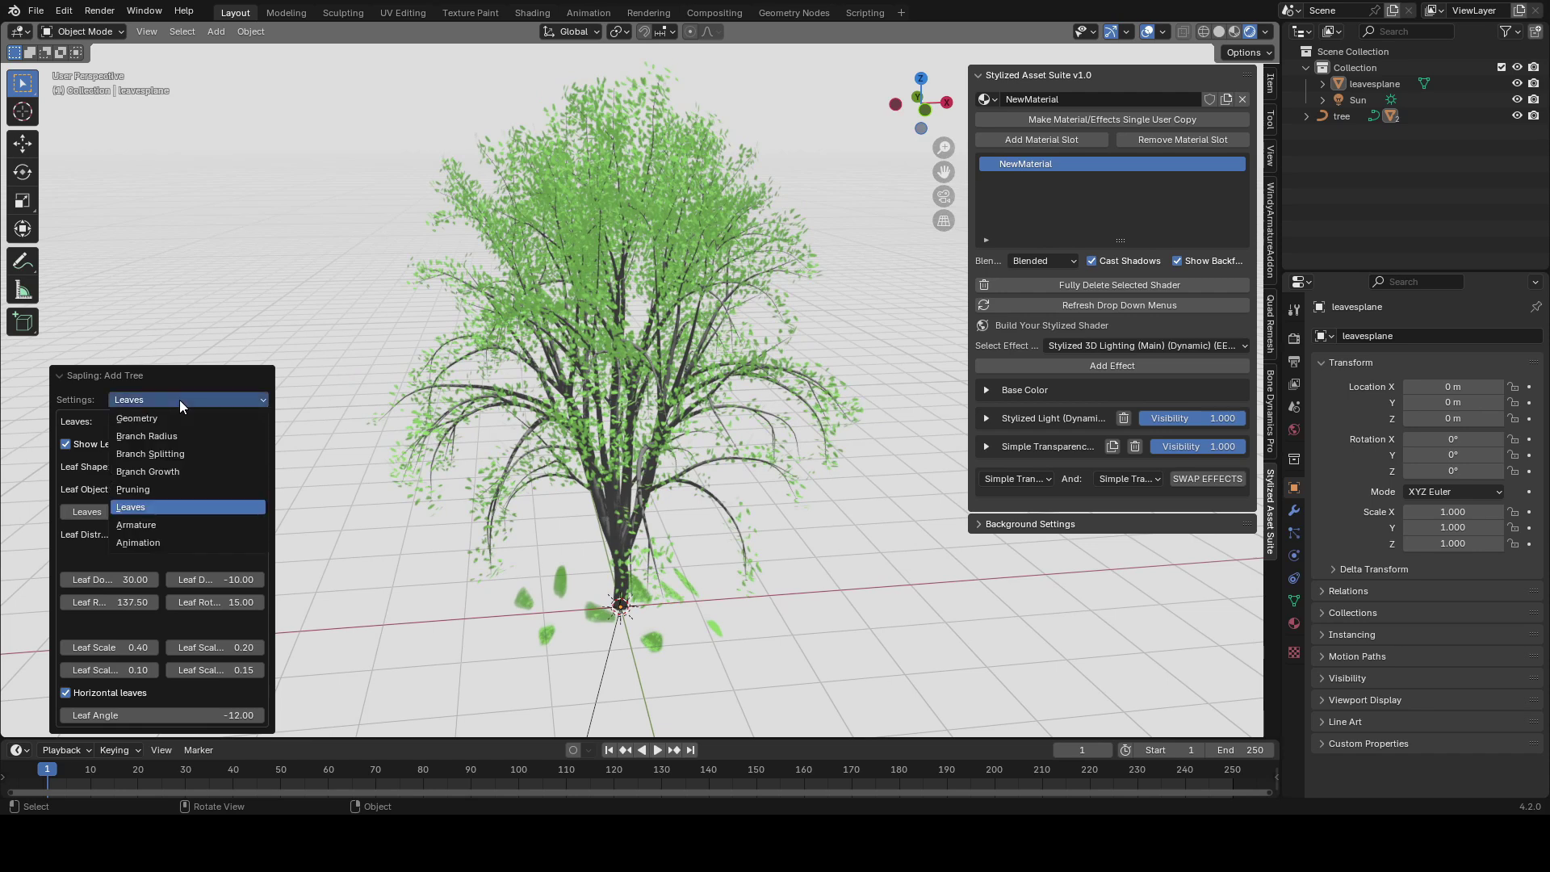
click(157, 525)
click(89, 557)
click(188, 516)
click(186, 660)
click(113, 467)
click(105, 489)
click(199, 534)
text(0.27)
key(Return)
click(185, 421)
click(161, 522)
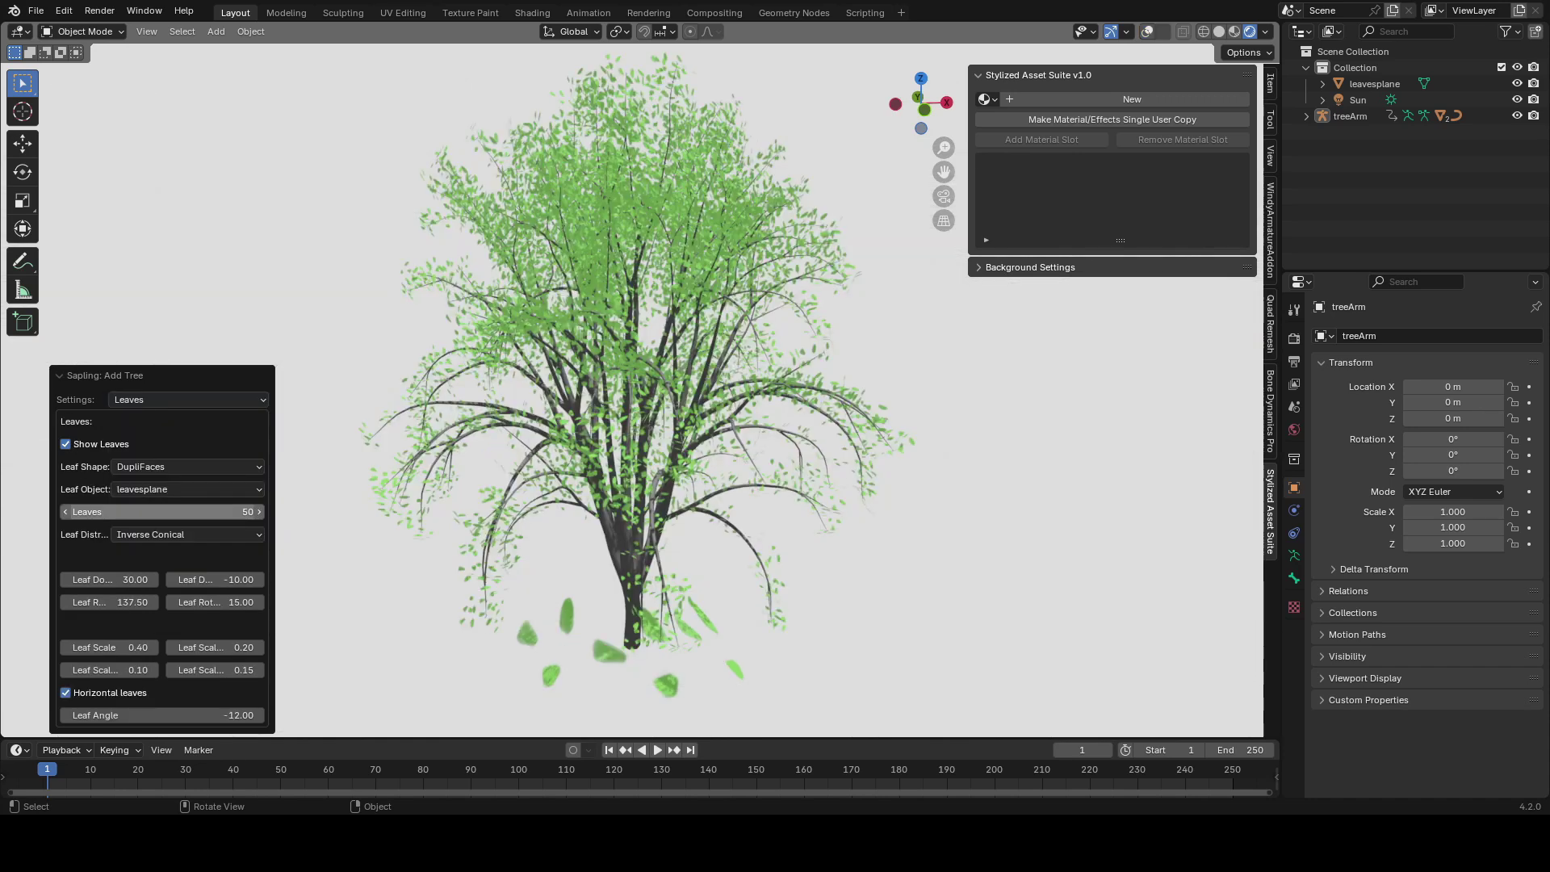
- With the viewport overlays hidden, set the background's base colour to a pale mint
key(shift+alt+z)
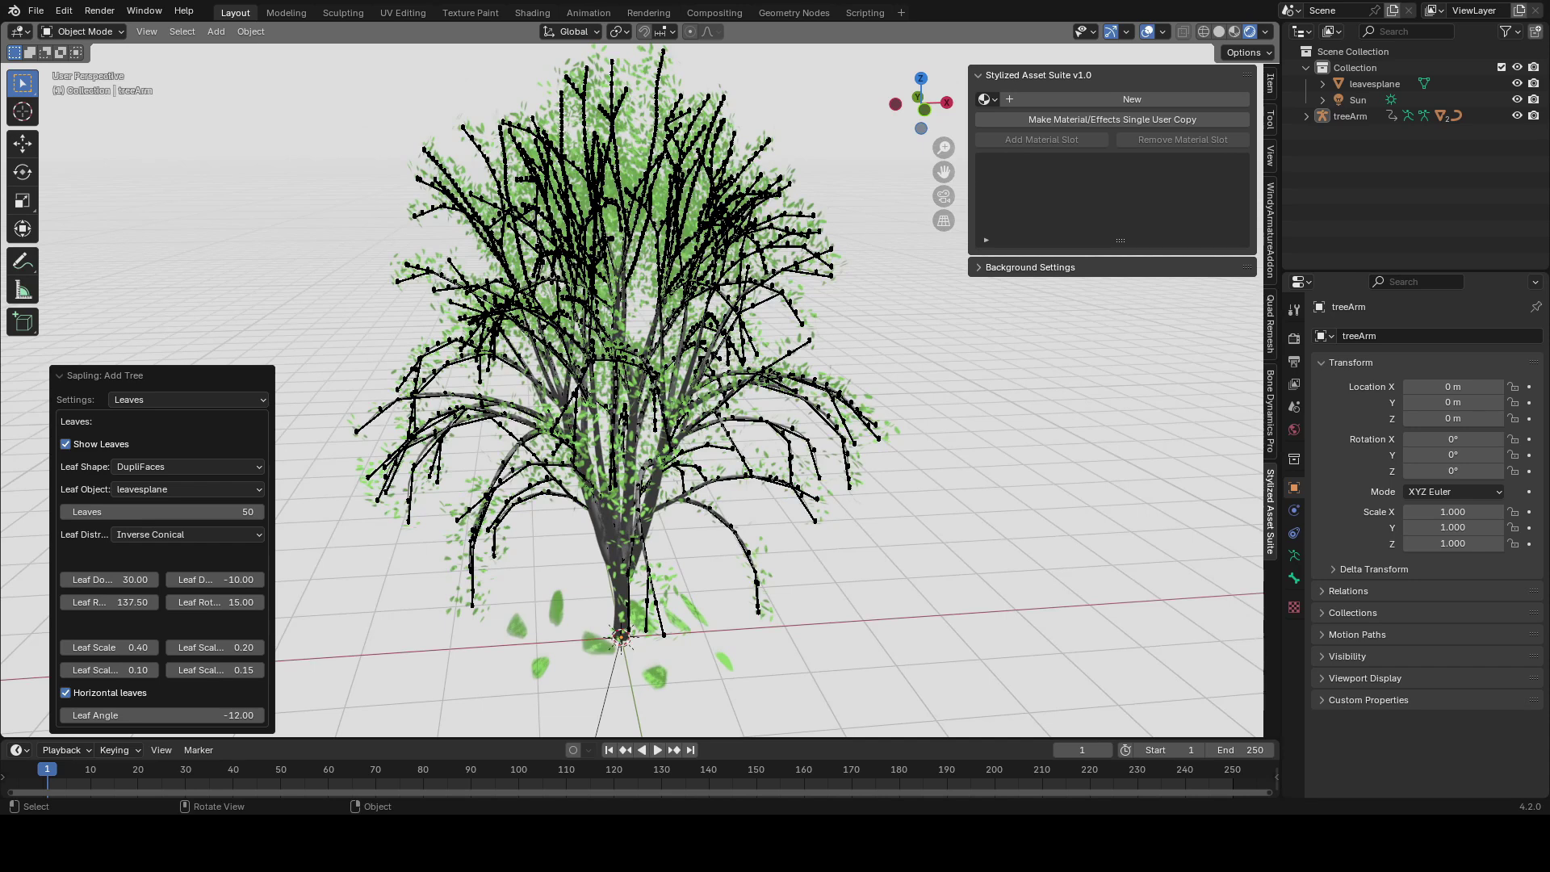
key(shift+alt+z)
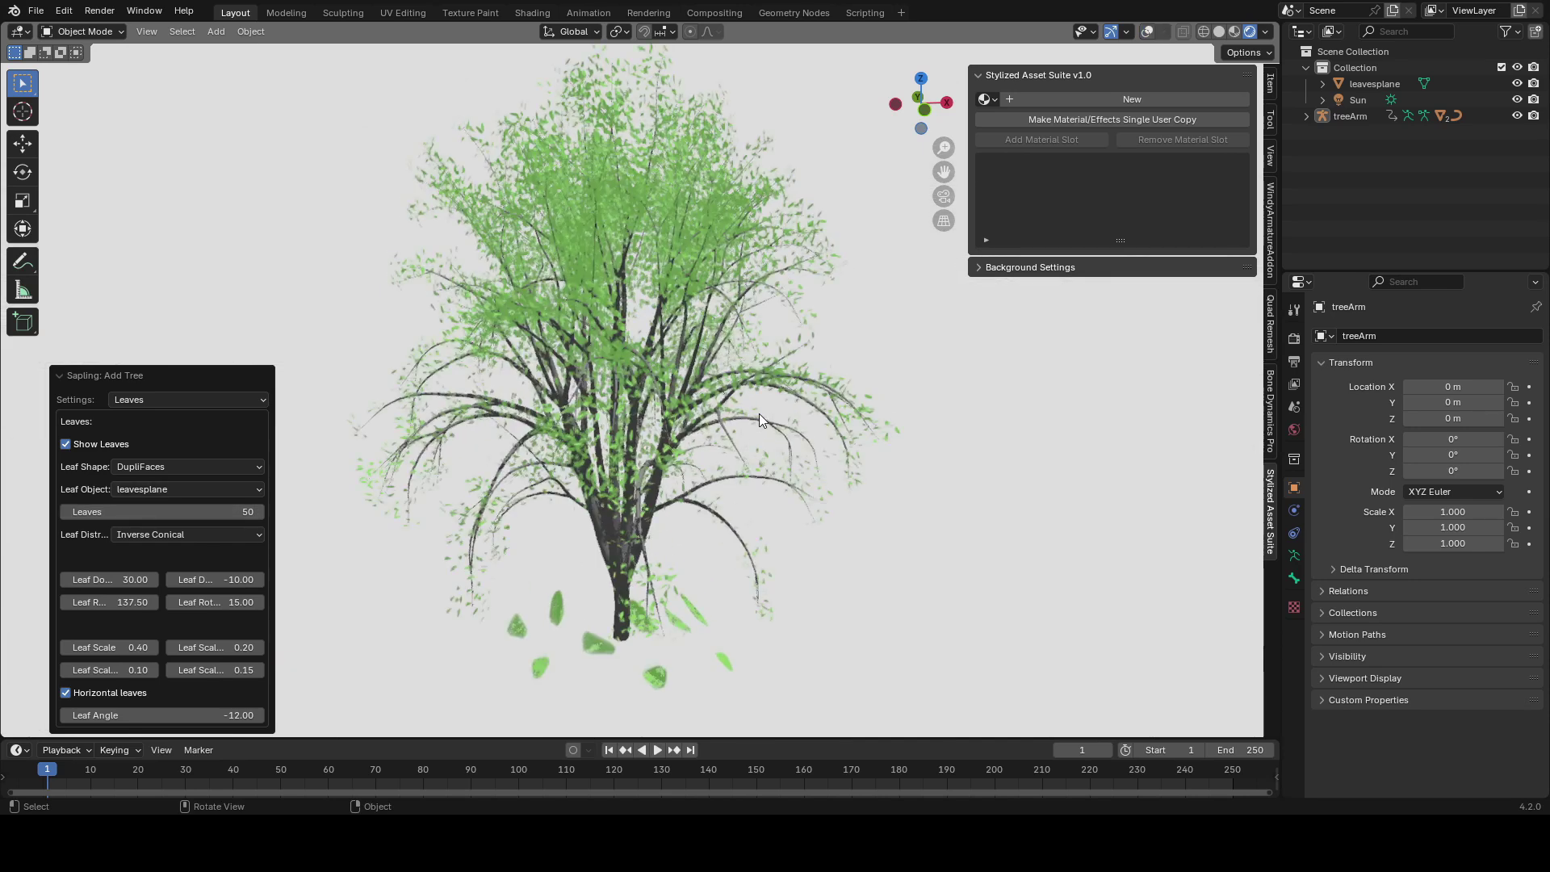
click(1030, 268)
click(1135, 401)
drag(1191, 216, 1192, 203)
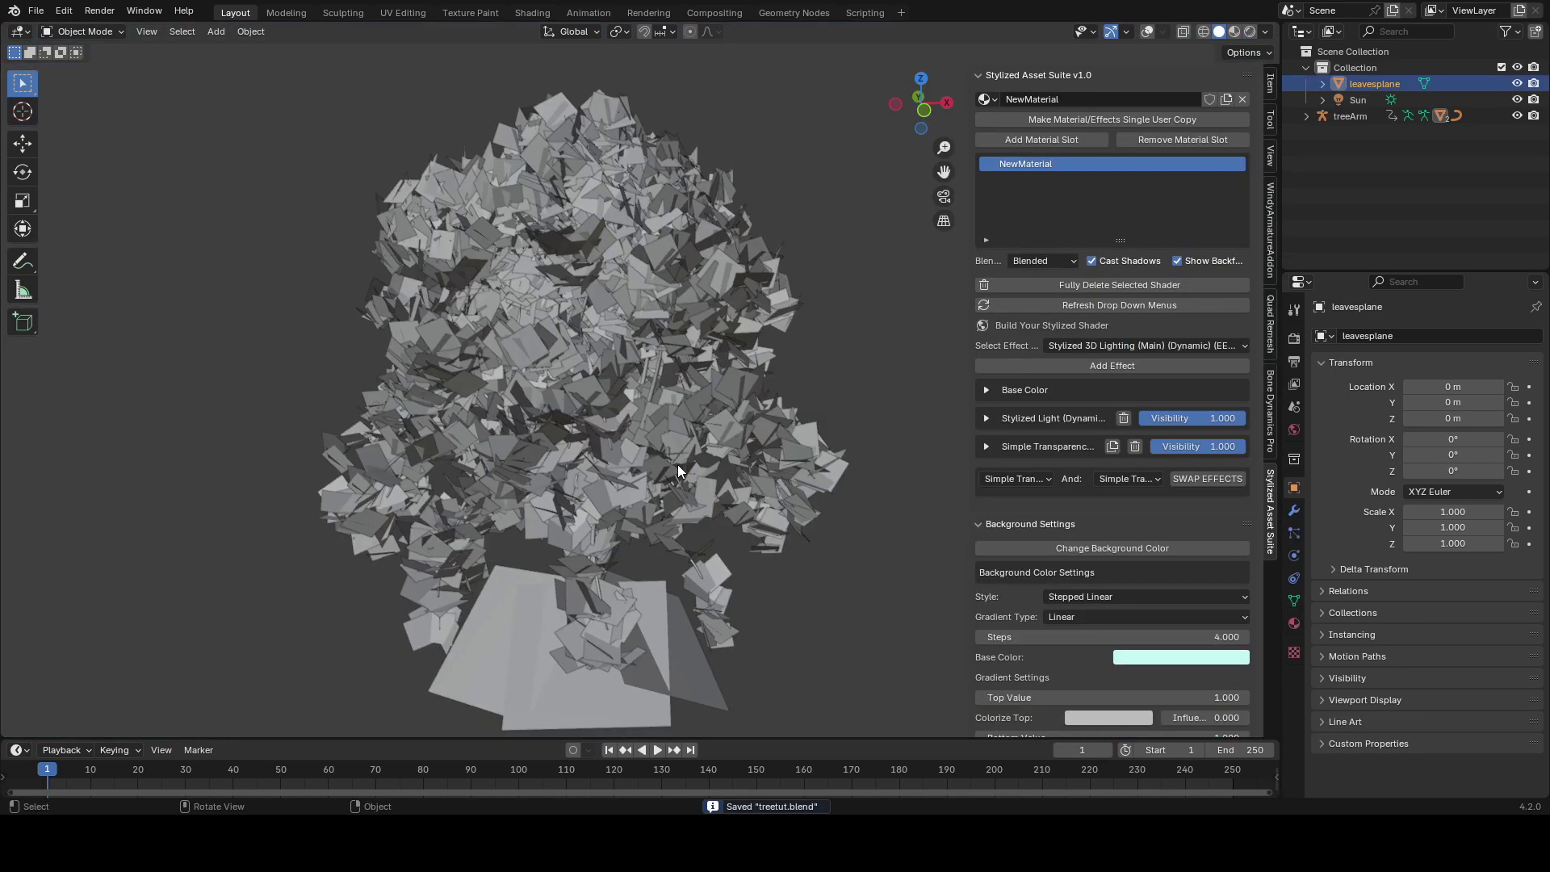
- Scale up the entire leavesplane mesh in Edit Mode, and return to rendered shading with the file saved
key(shift+alt+z)
key(a)
key(shift+alt+z)
key(s)
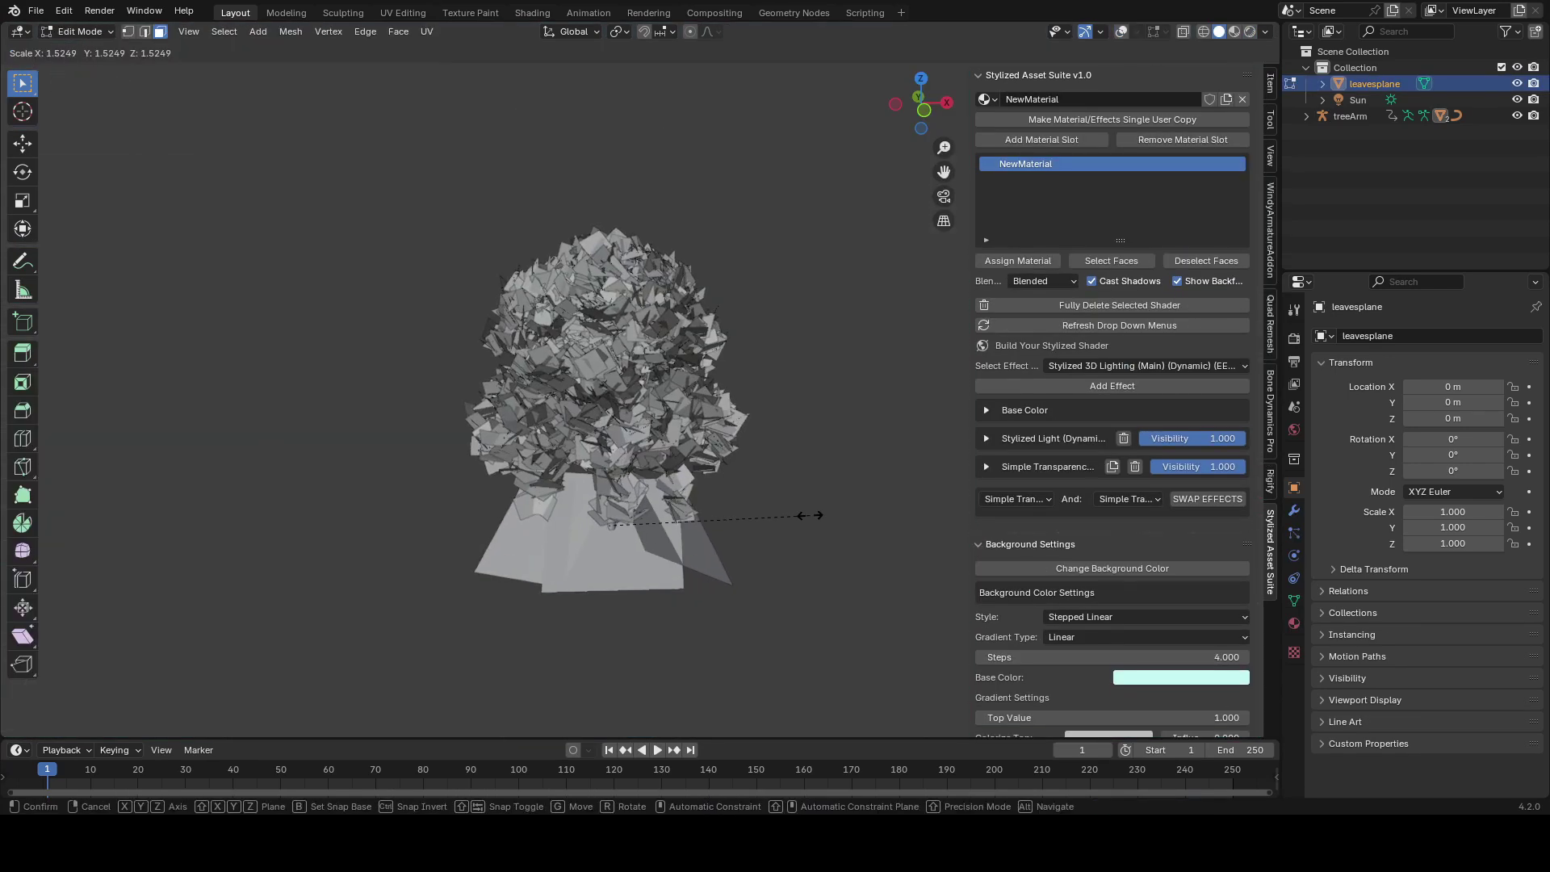
click(842, 507)
click(1248, 32)
scroll(775, 420, up, 3)
middle_drag(770, 420, 767, 408)
key(s)
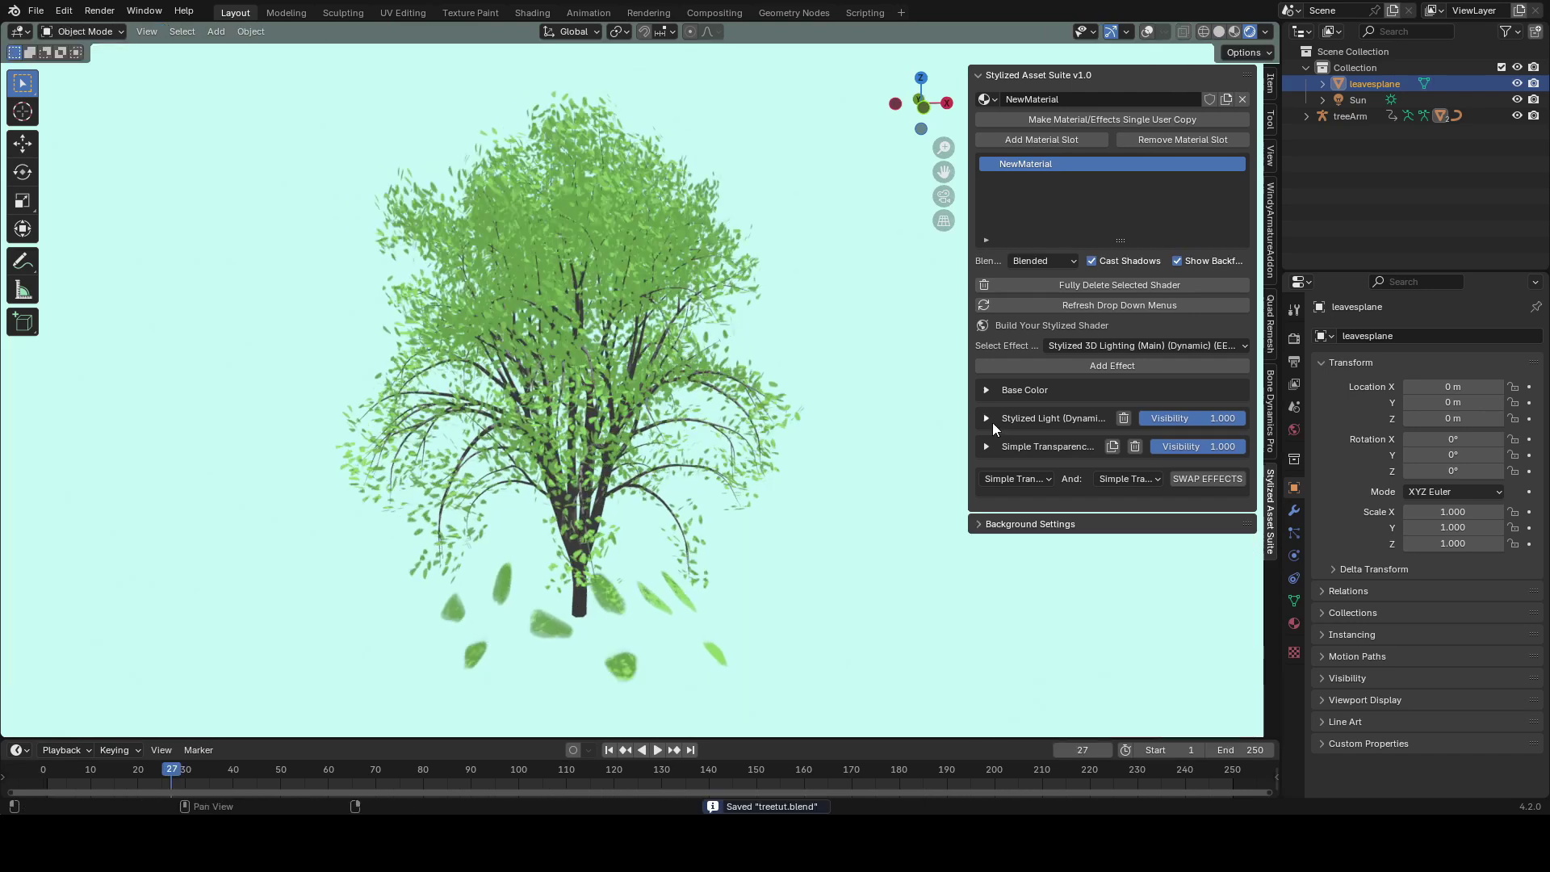
- Set the Light Slider/Controller of the leaf material's Stylized Light effect to 0.07
click(989, 420)
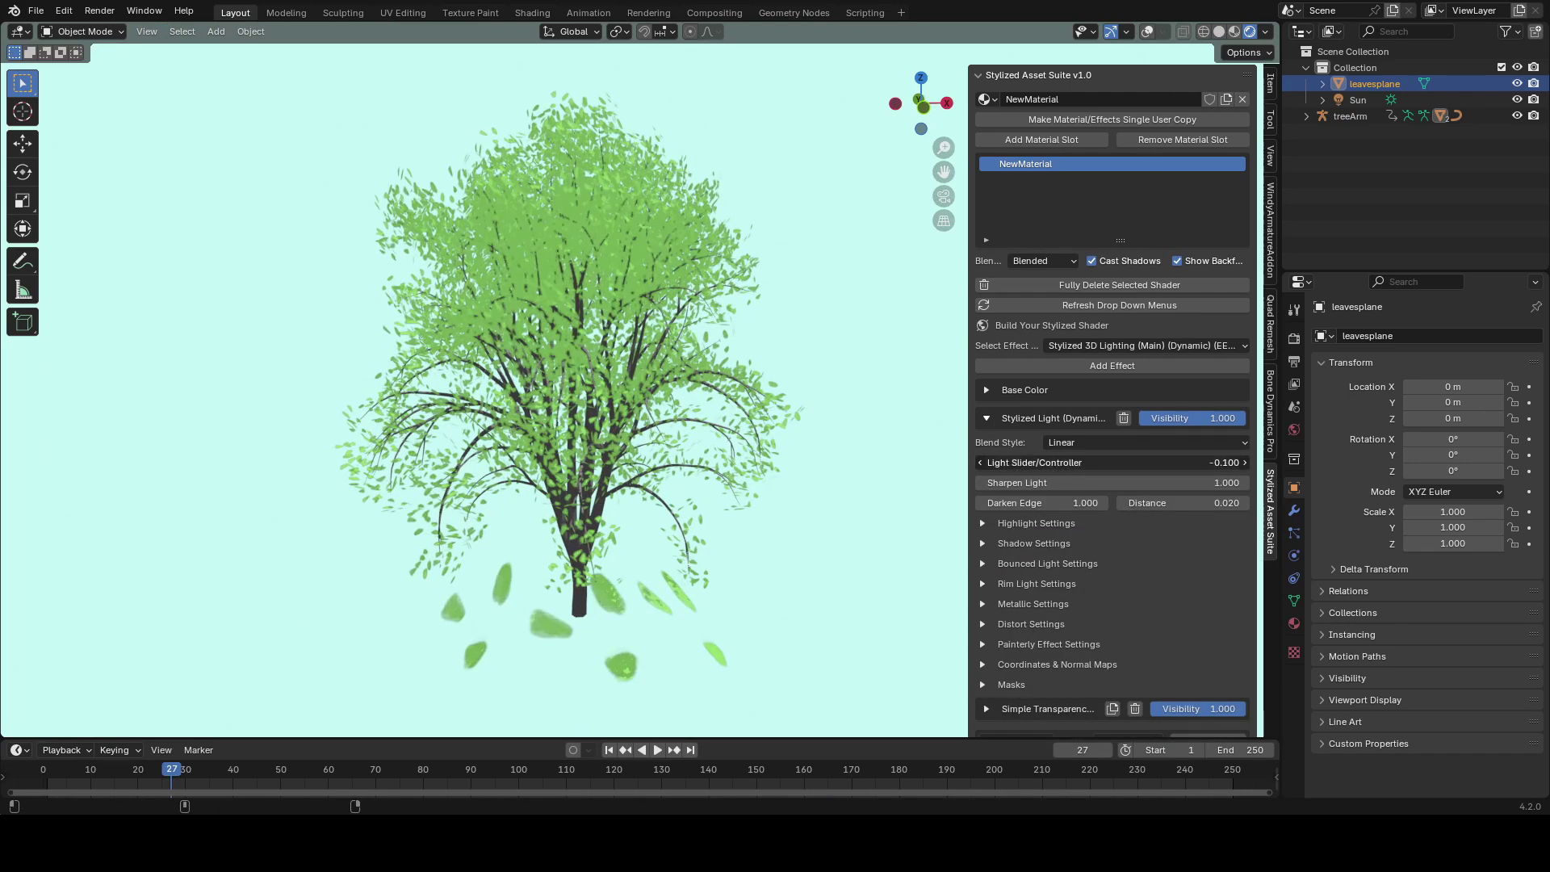
click(1088, 459)
text(0.07)
key(Return)
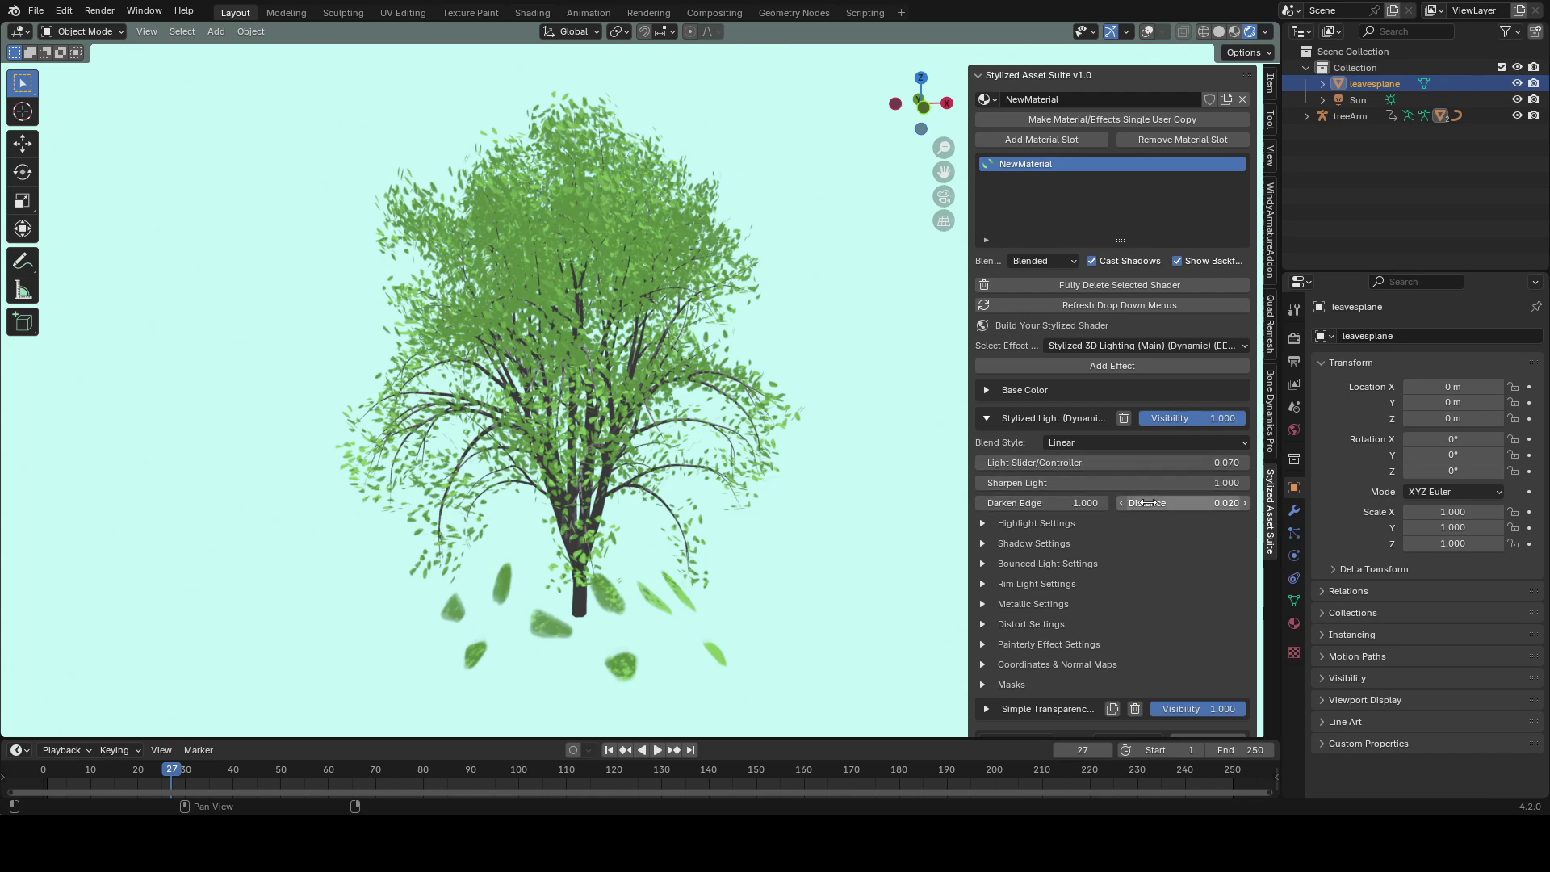
- Set the Stylized Light highlight to a light value of 10, a hue of 0.4 and a saturation of 1.8
click(981, 523)
scroll(1041, 516, down, 2)
drag(1053, 501, 1079, 491)
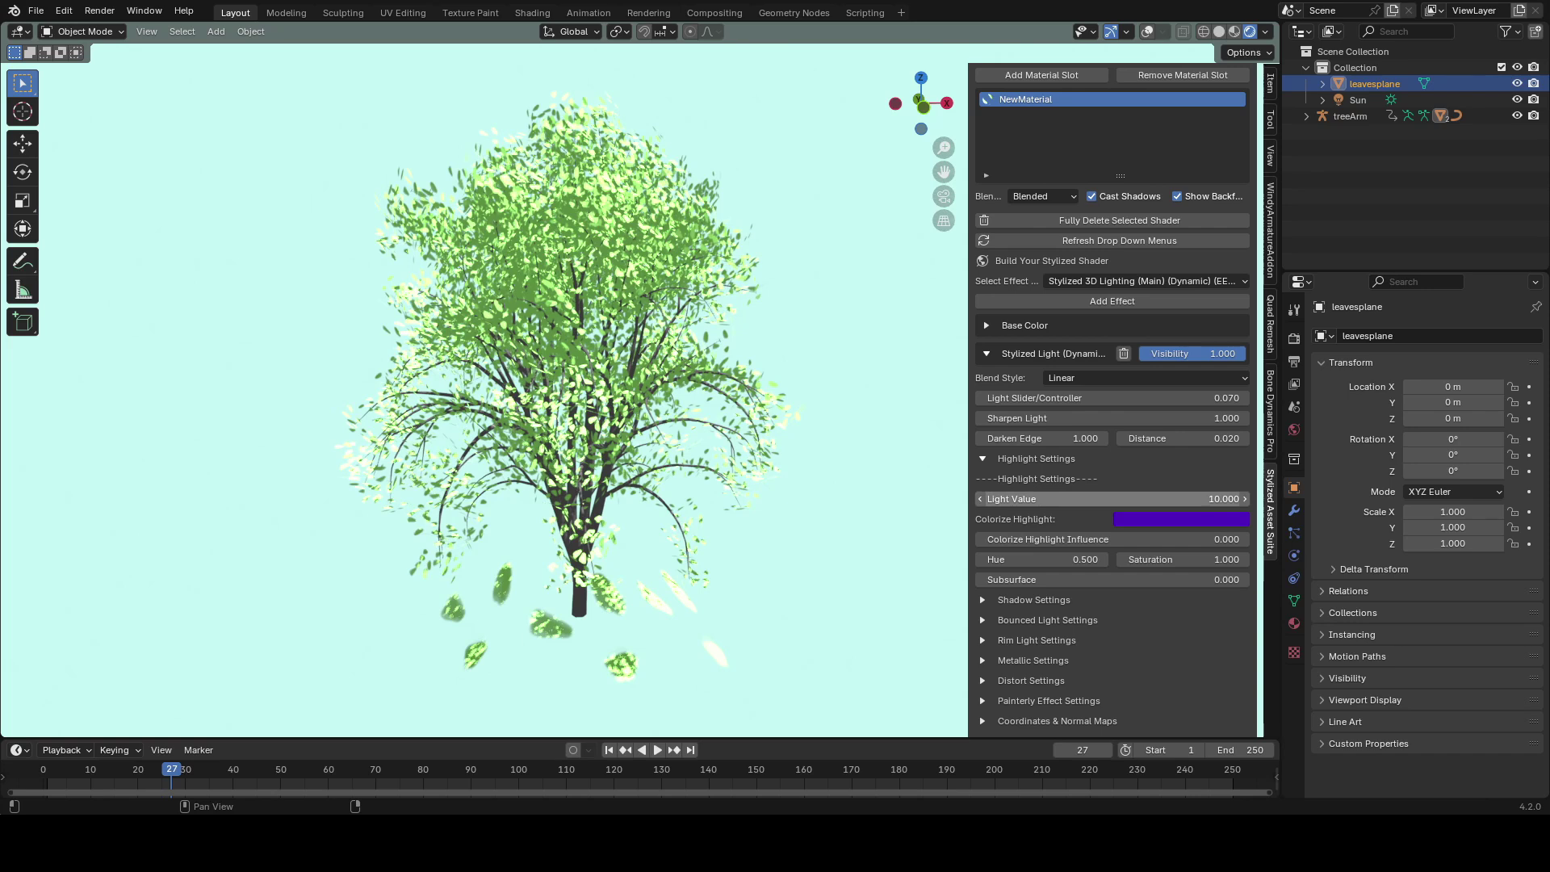
drag(1076, 558, 1069, 559)
drag(1181, 558, 1233, 559)
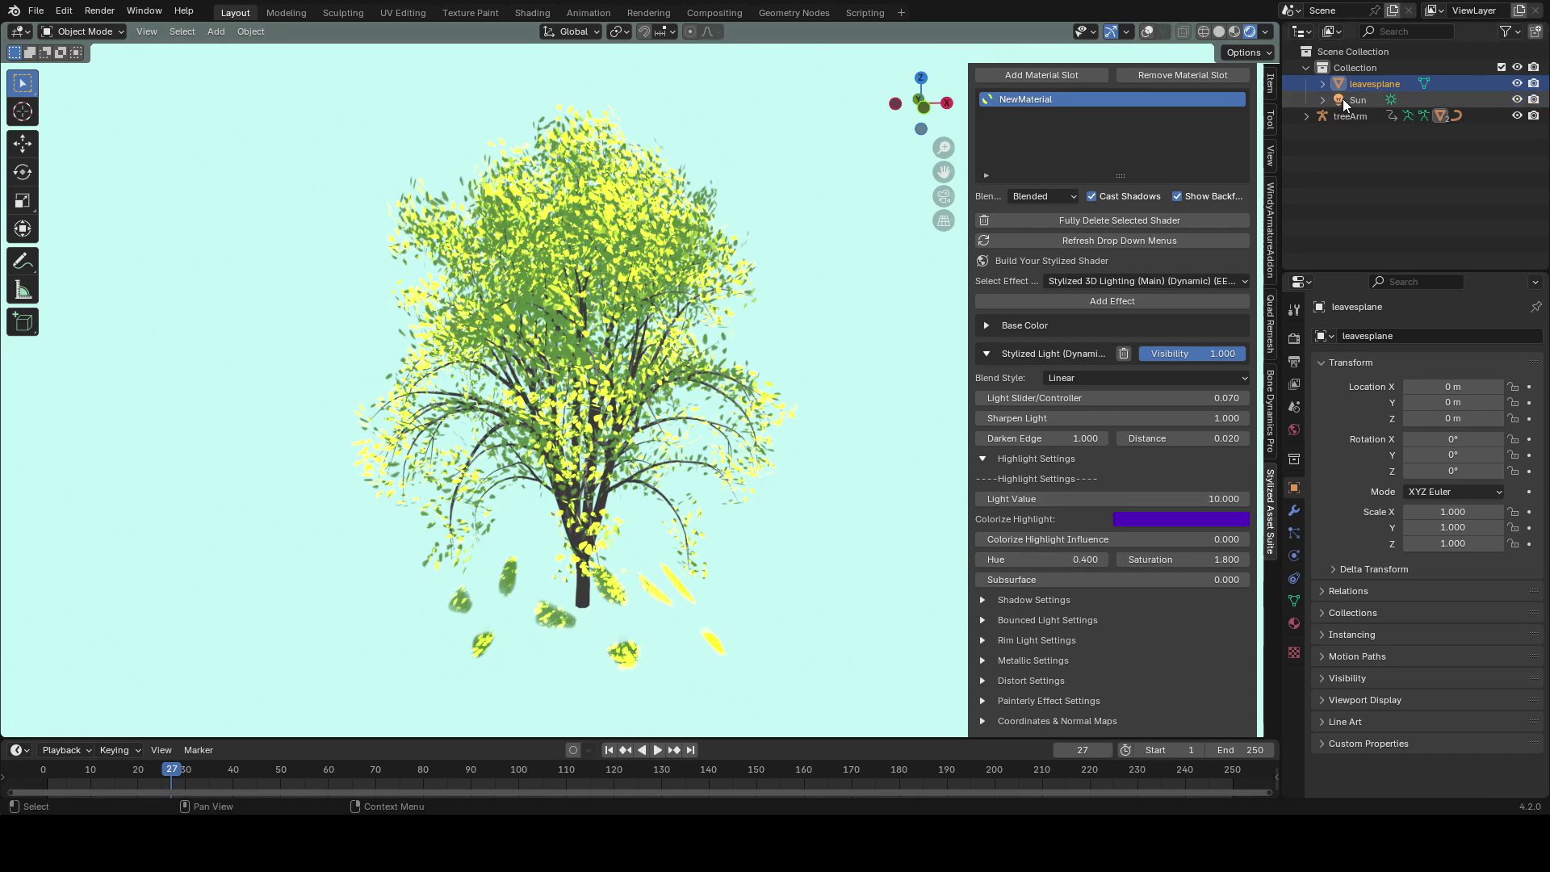
- Rotate the Sun freely to about 20° in X, 55° in Y and 35° in Z
click(1343, 99)
key(r)
key(r)
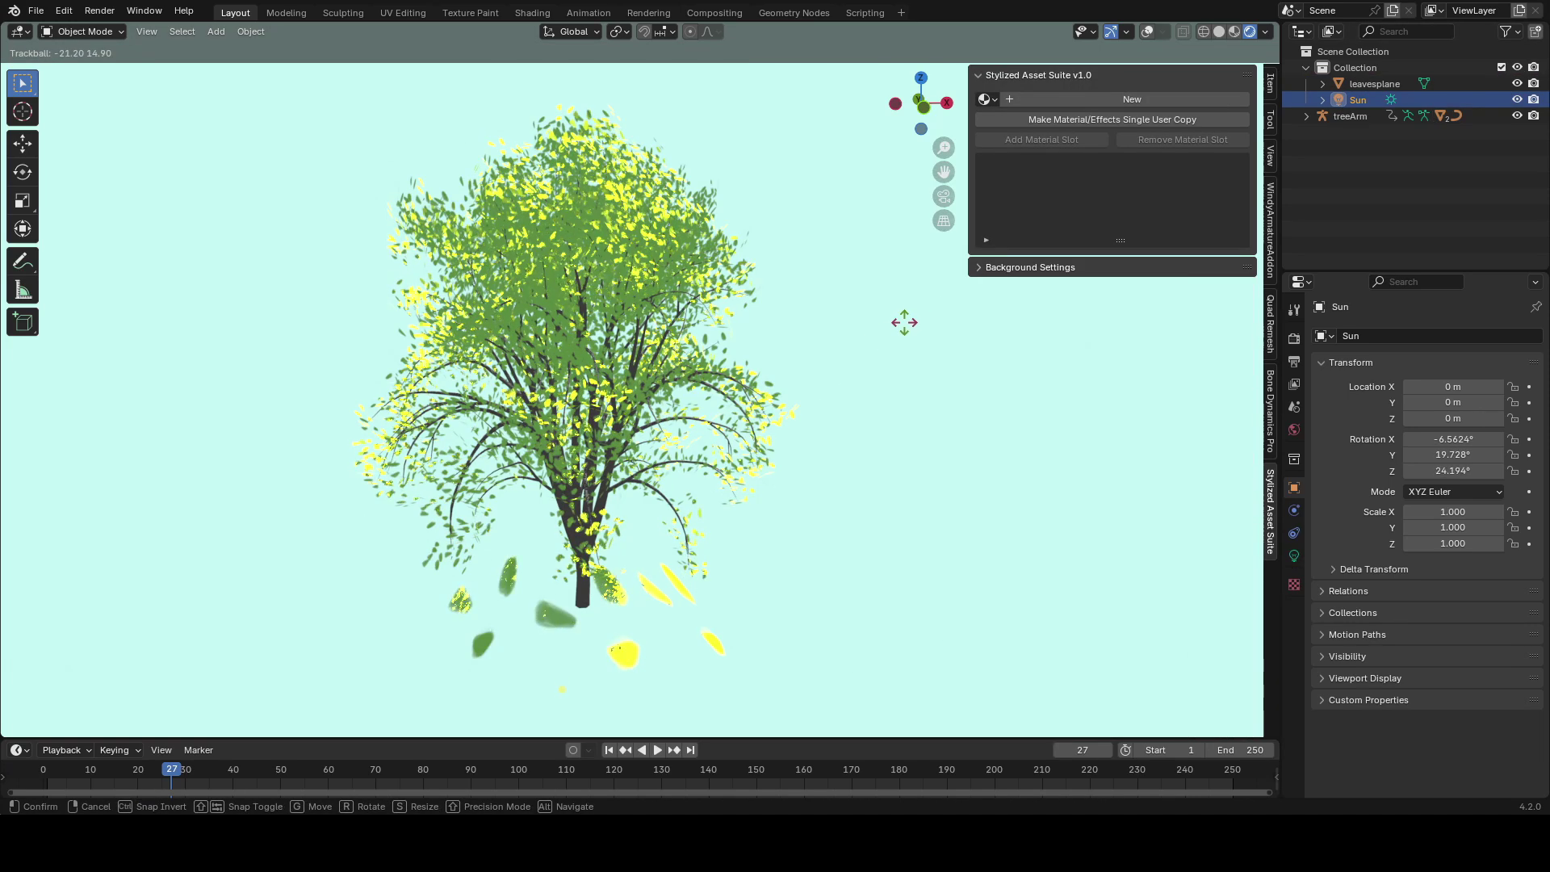
click(904, 322)
key(r)
click(1001, 472)
key(r)
click(992, 500)
key(r)
key(r)
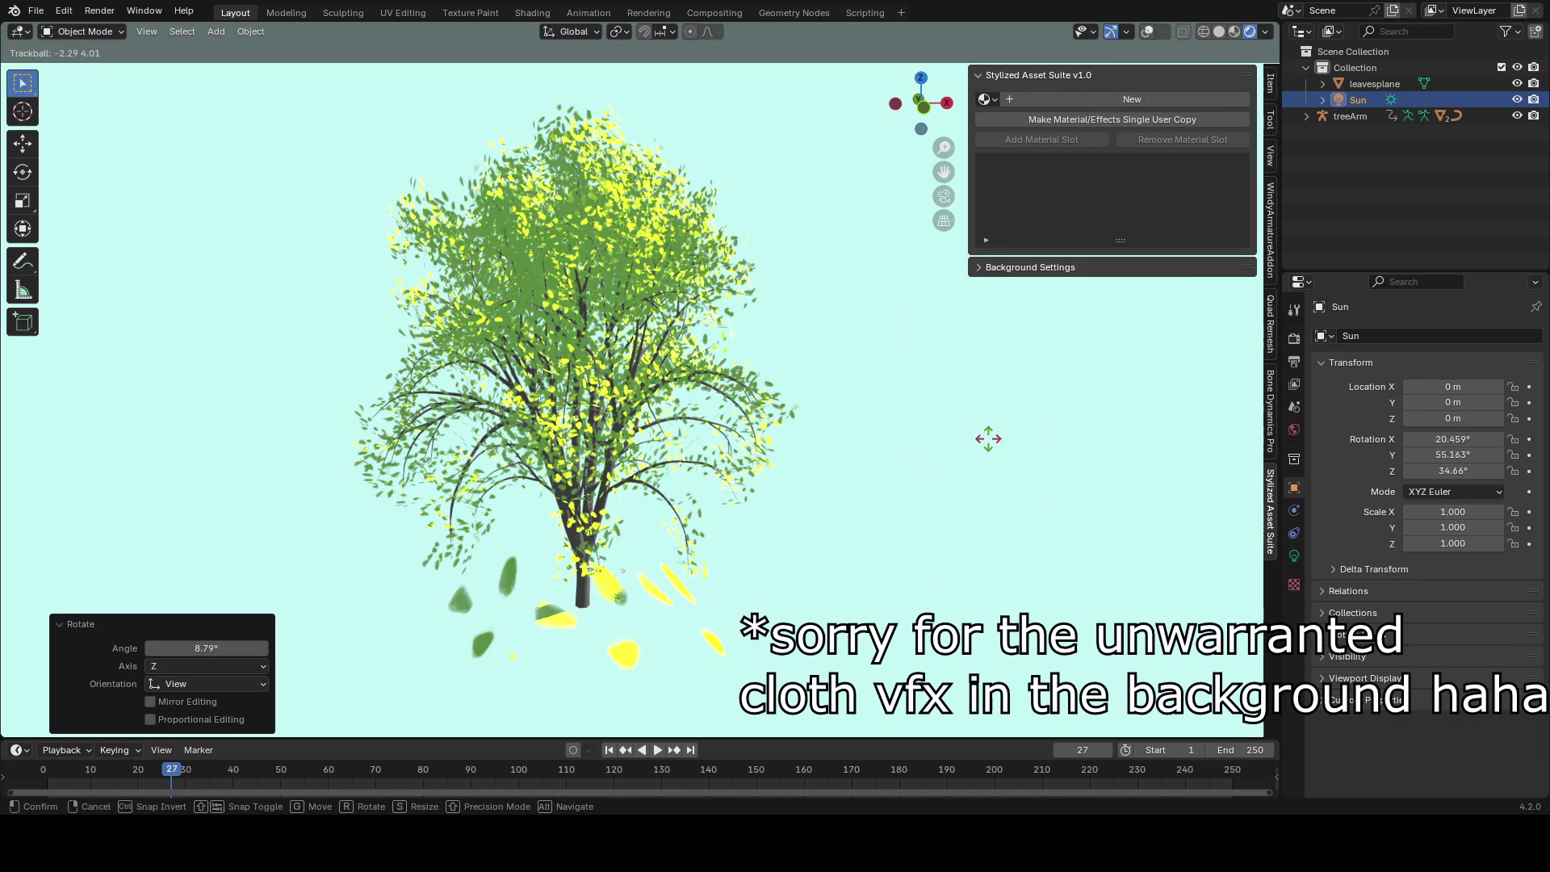
click(1003, 443)
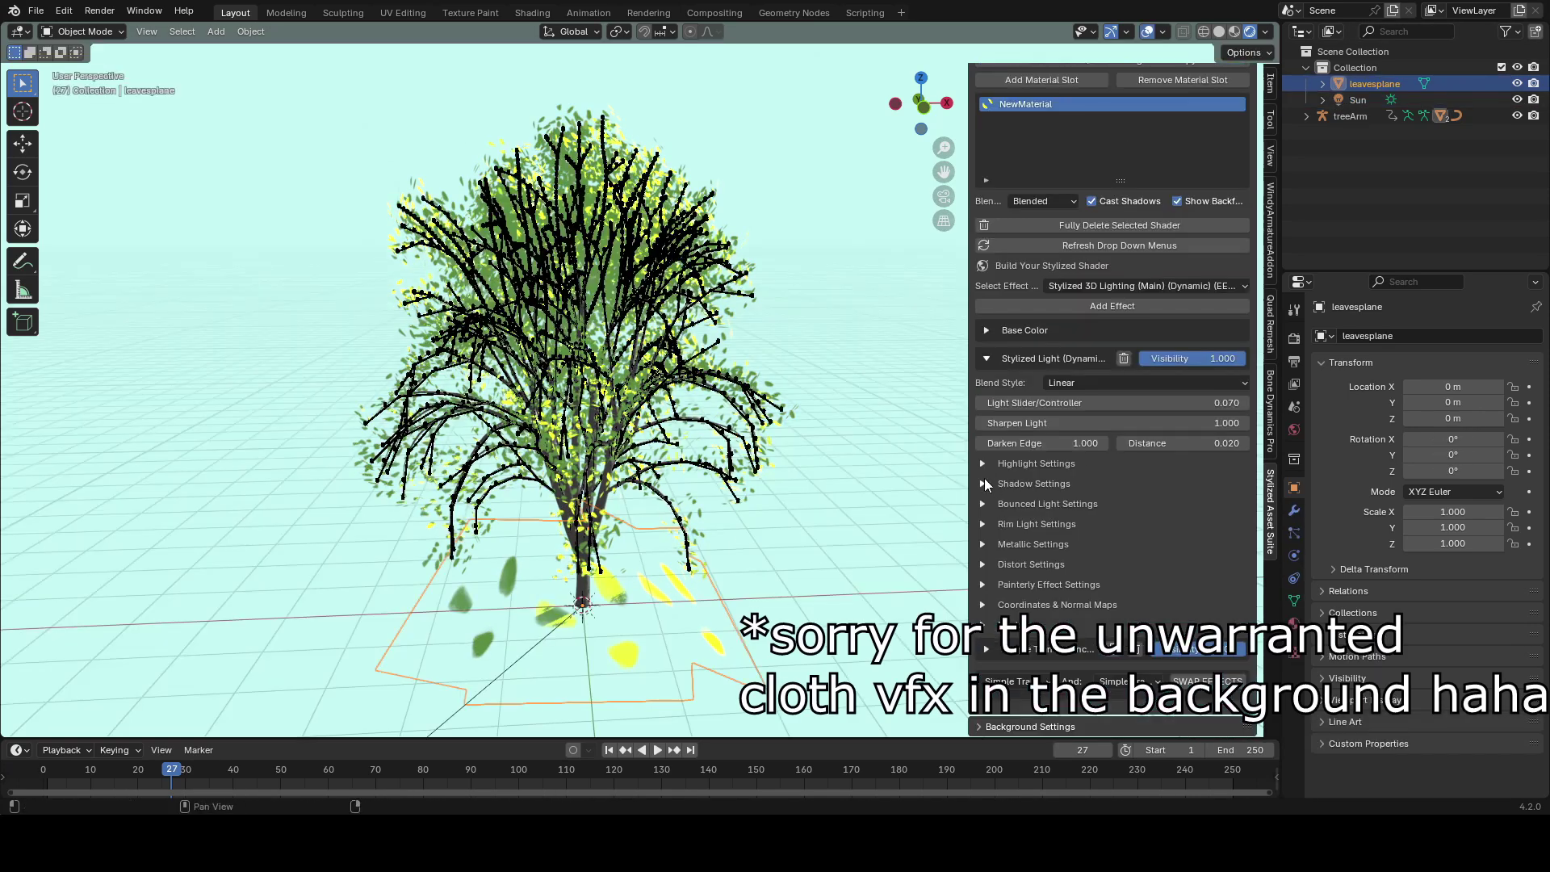
- Set the leaf material's Colorize Shadow colour to dark green with hue 0.37, saturation 0.637 and value 0.0989
click(982, 483)
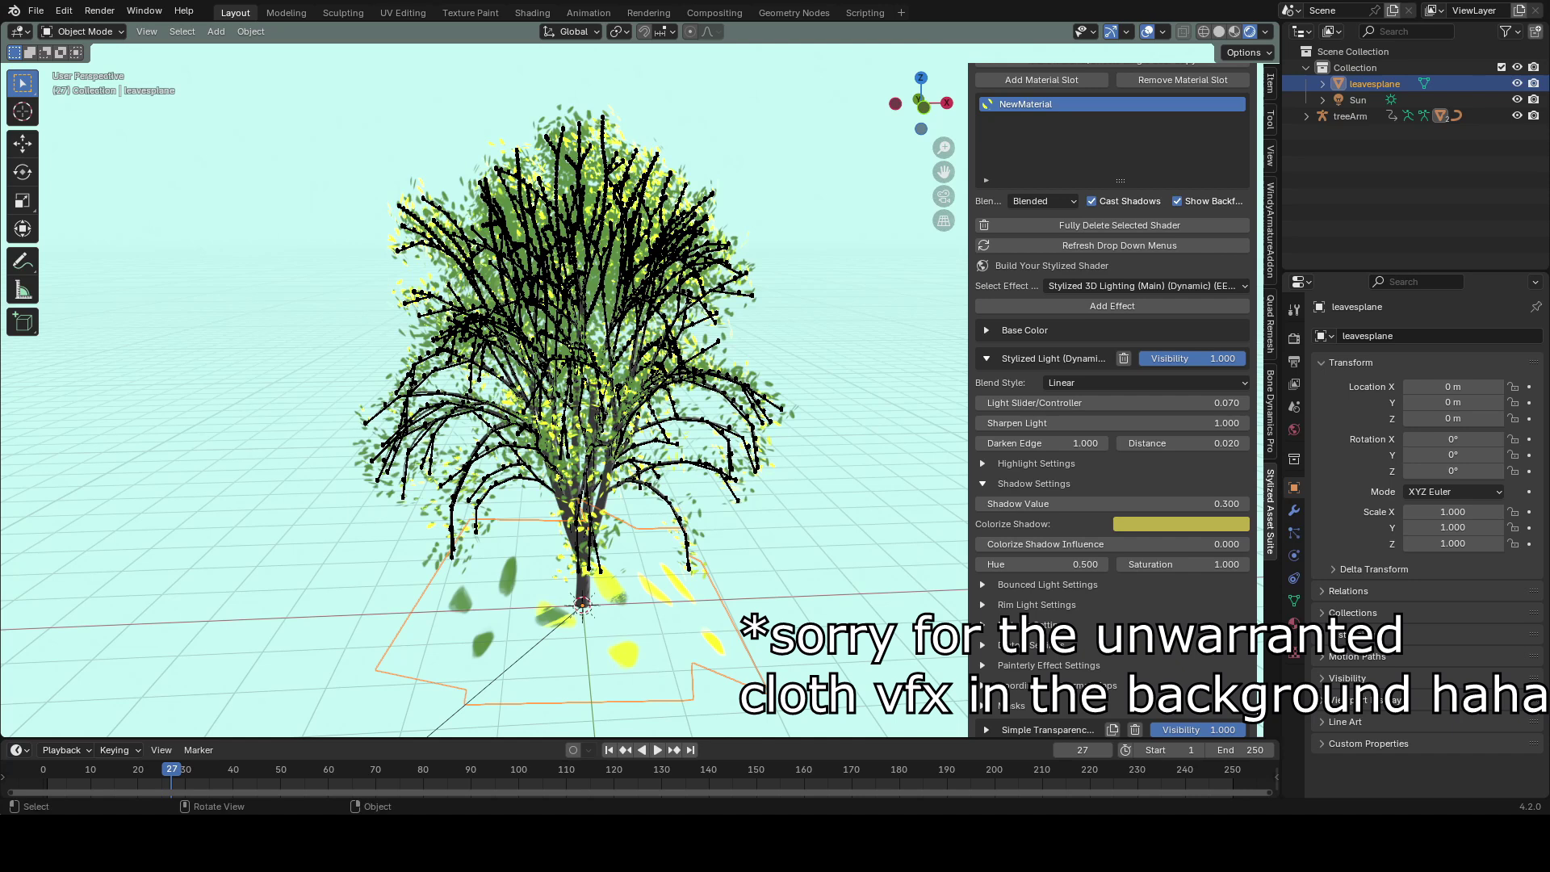
click(1159, 524)
click(1179, 453)
text(0.37)
key(Return)
click(1187, 469)
text(0.637)
key(Tab)
text(0.89)
key(Return)
click(1234, 484)
text(0.089)
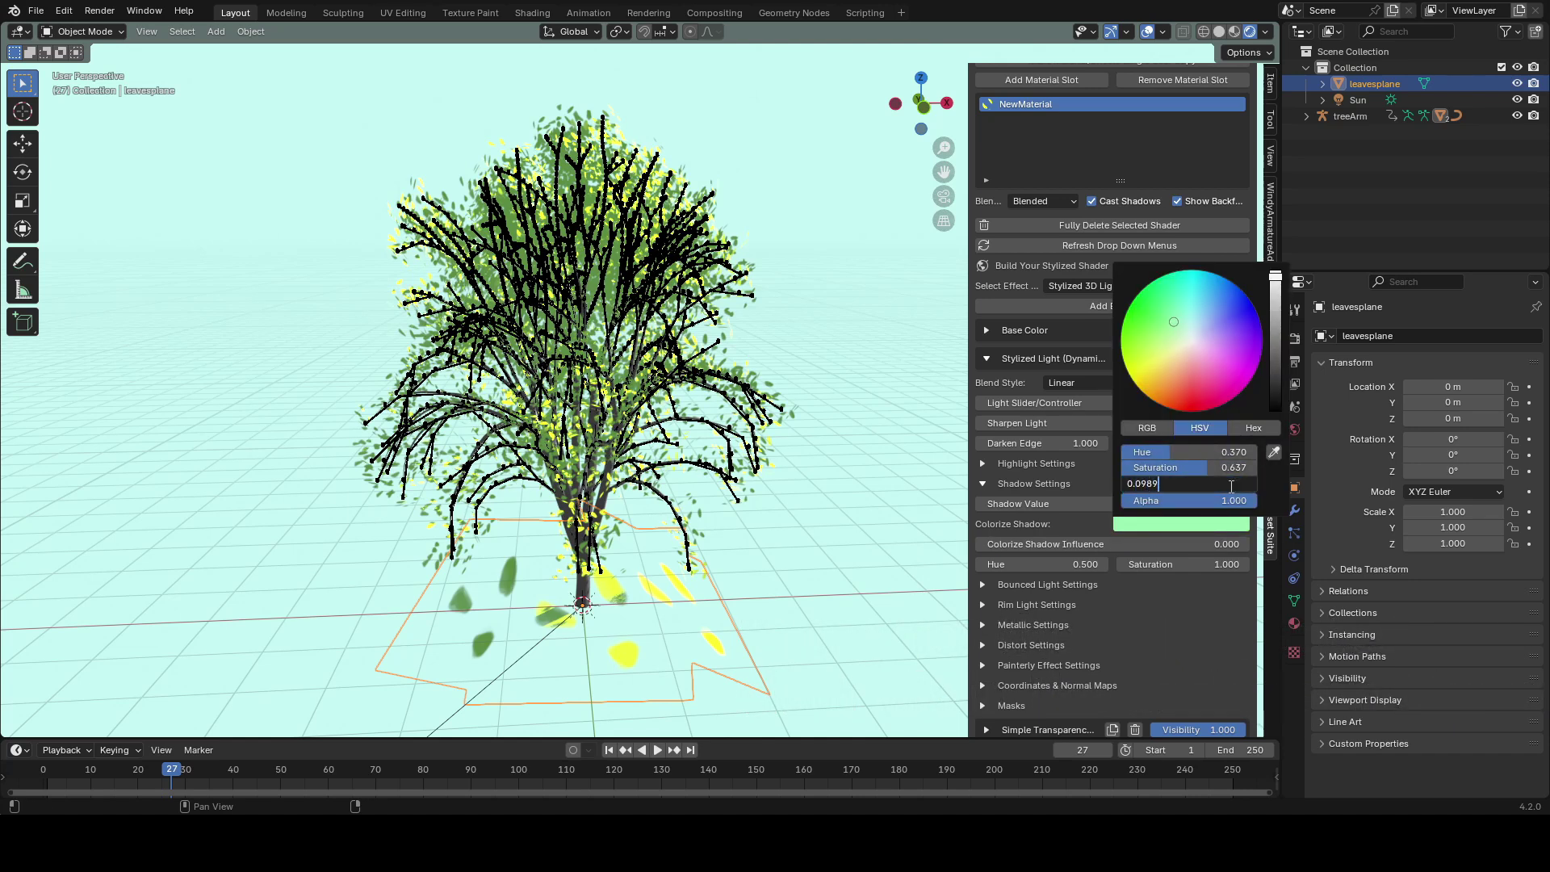
key(Return)
- Set the Colorize Shadow Influence to 0.85 and save the file with the viewport overlays hidden
text(.85)
key(Return)
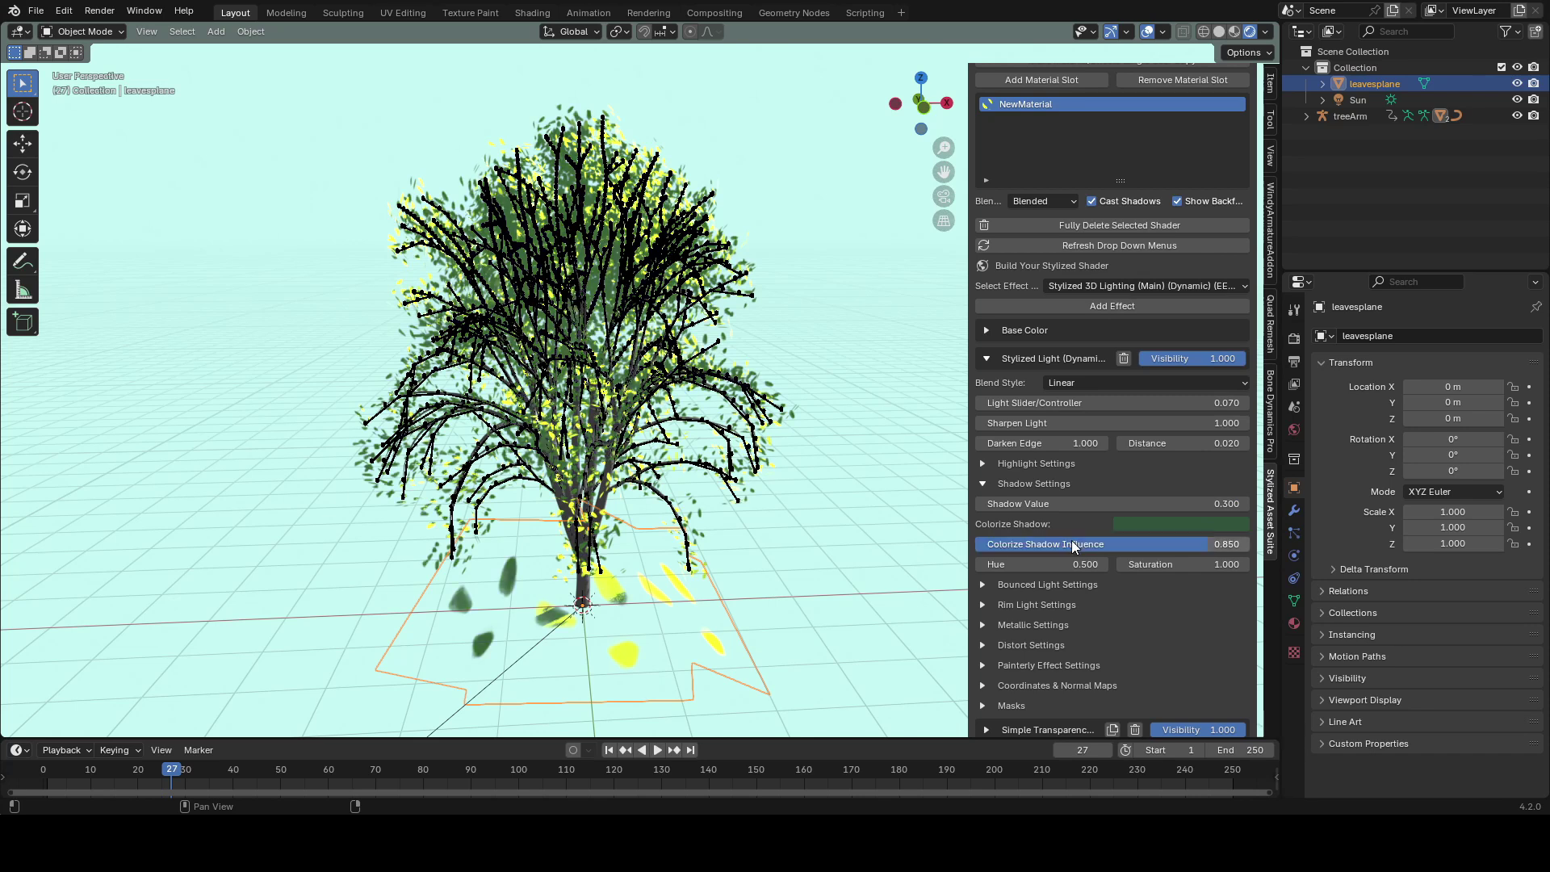
key(shift+alt+z)
key(ctrl+s)
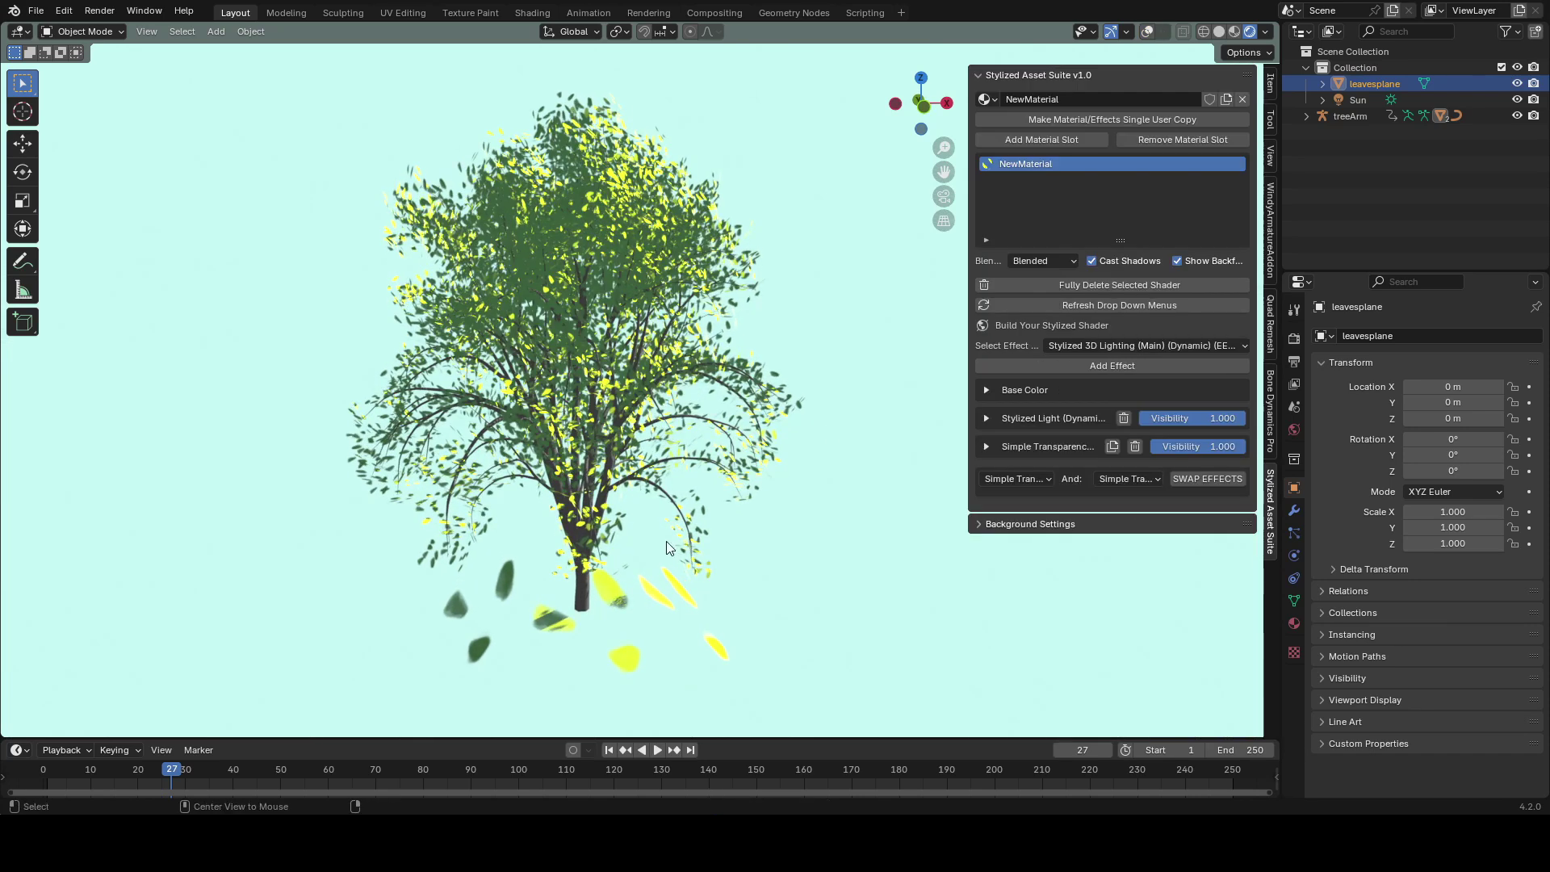
- Add an Object Randomization effect to the leaf material and expand its settings
click(1146, 345)
click(1187, 434)
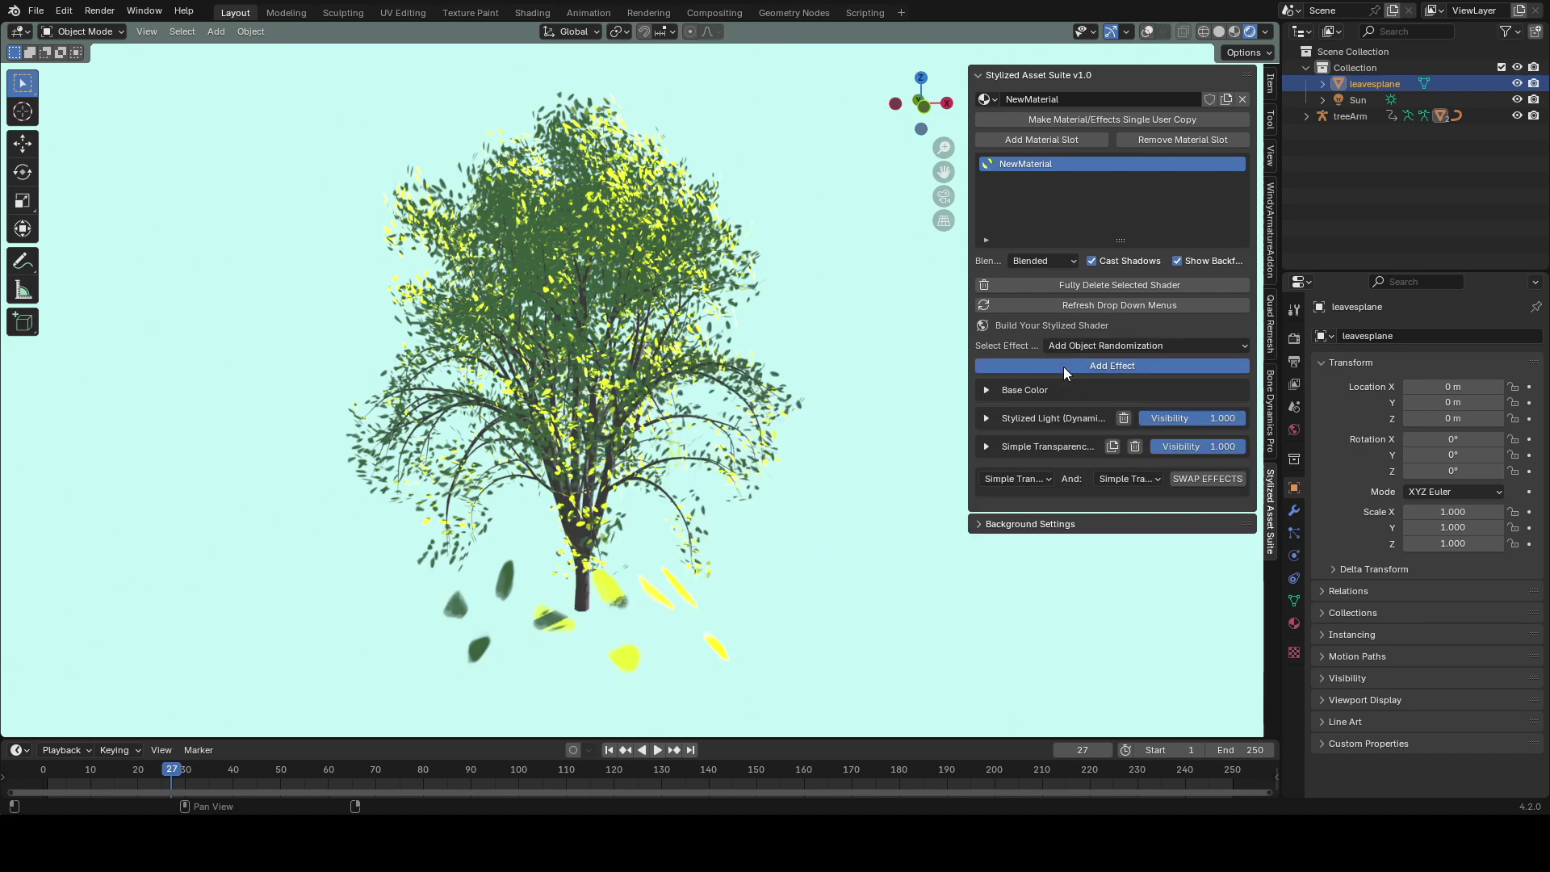
click(1063, 366)
click(986, 446)
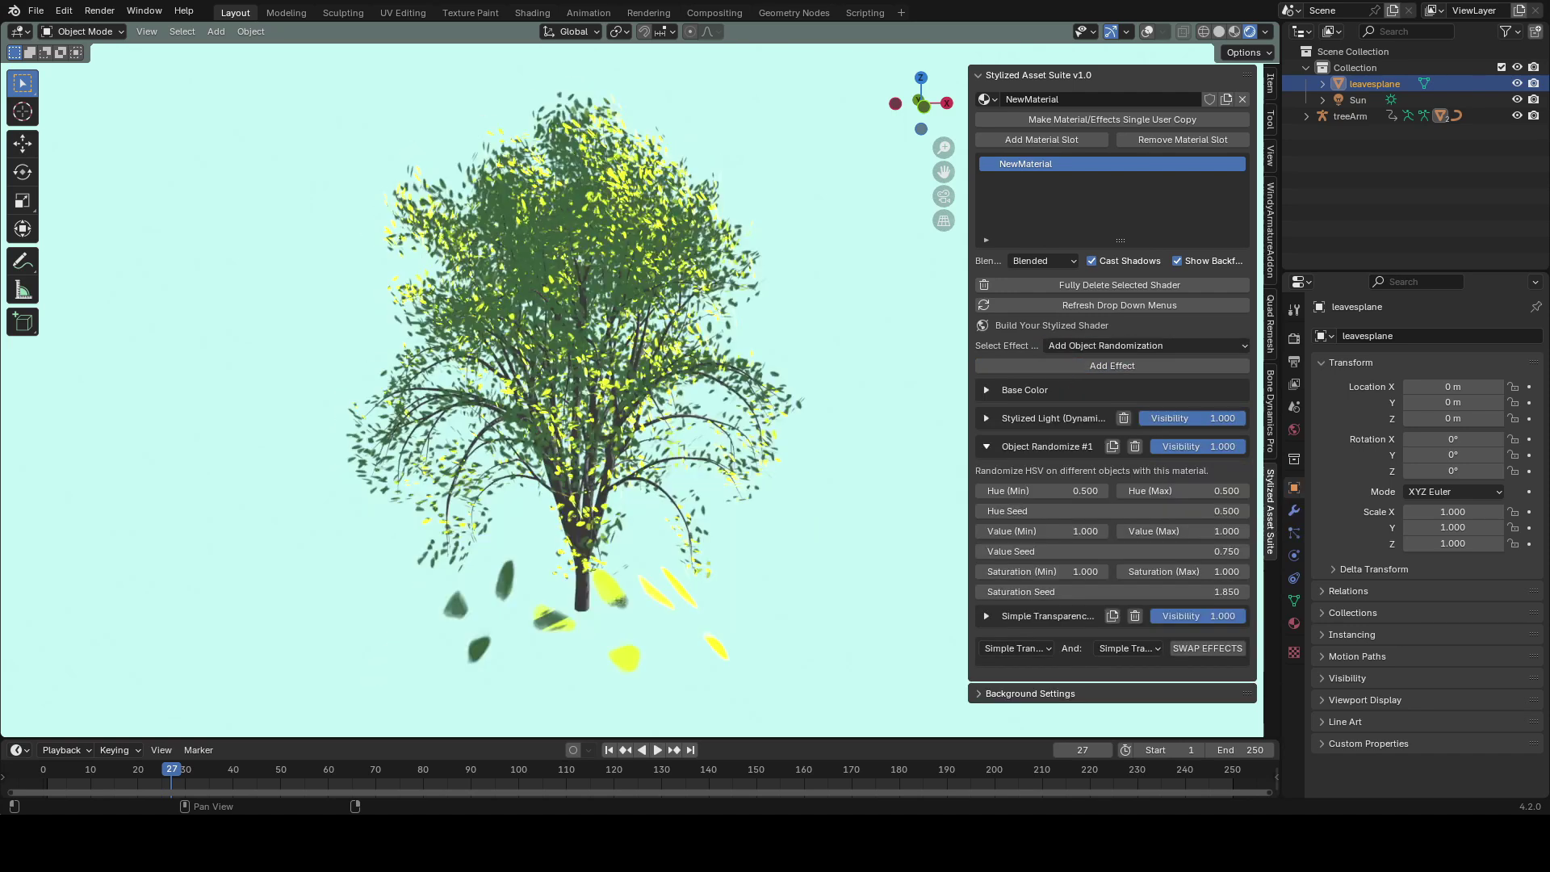
- Set the object randomization's minimum value to 0.63 and its maximum value to 1.44
text(.63)
key(Return)
click(1175, 530)
text(1.44)
key(Return)
- Set the object randomization's minimum saturation to 0.68 and its maximum saturation to 1.3
click(1079, 572)
text(.68)
key(Return)
click(1191, 572)
text(1.44)
key(Return)
click(1190, 572)
text(1.3)
key(Return)
- Try other saturation seed and value limits in the object randomization, including a maximum value of 3.84, and revert them
drag(1190, 591, 1235, 591)
key(Escape)
drag(1041, 530, 1001, 530)
key(Escape)
drag(1181, 530, 1235, 531)
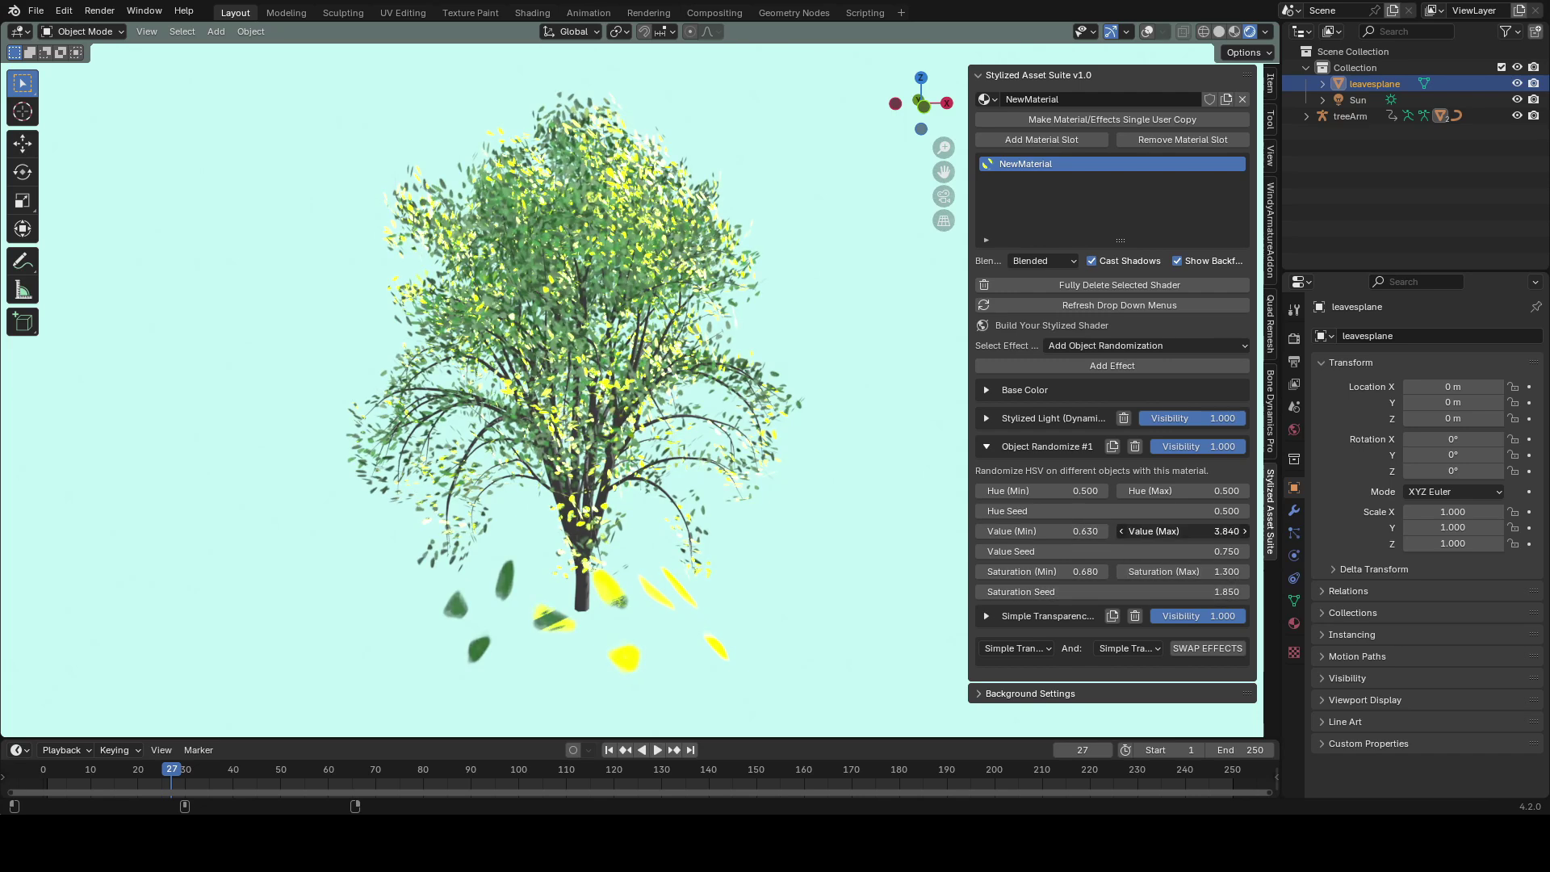
key(ctrl+z)
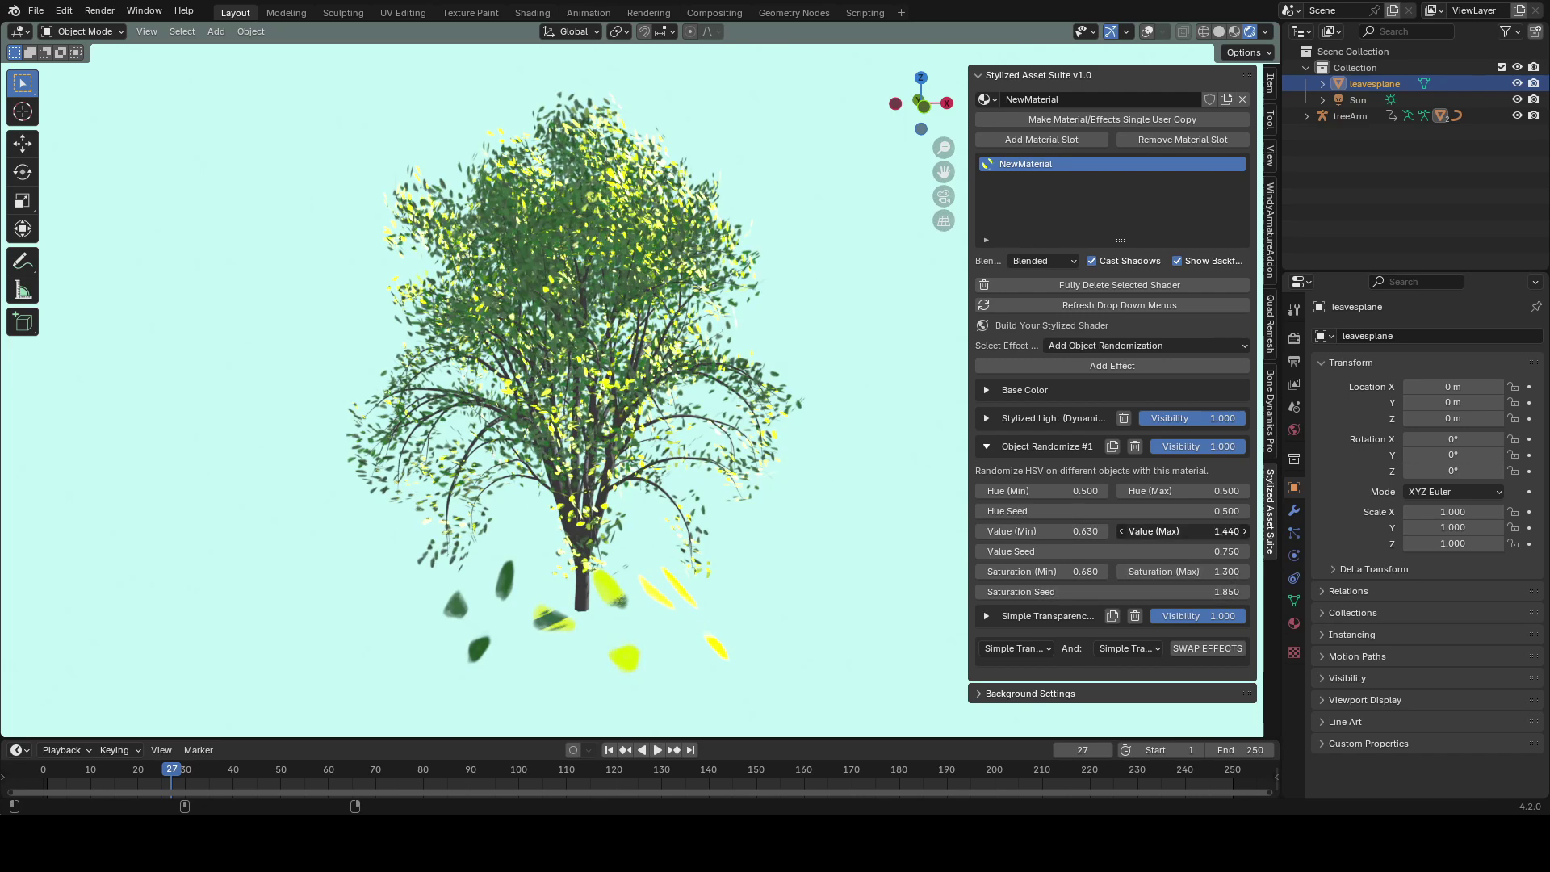
- Raise the object randomization's maximum value to 3.82 and inspect the leaf colours on the tree
drag(1187, 531, 1235, 531)
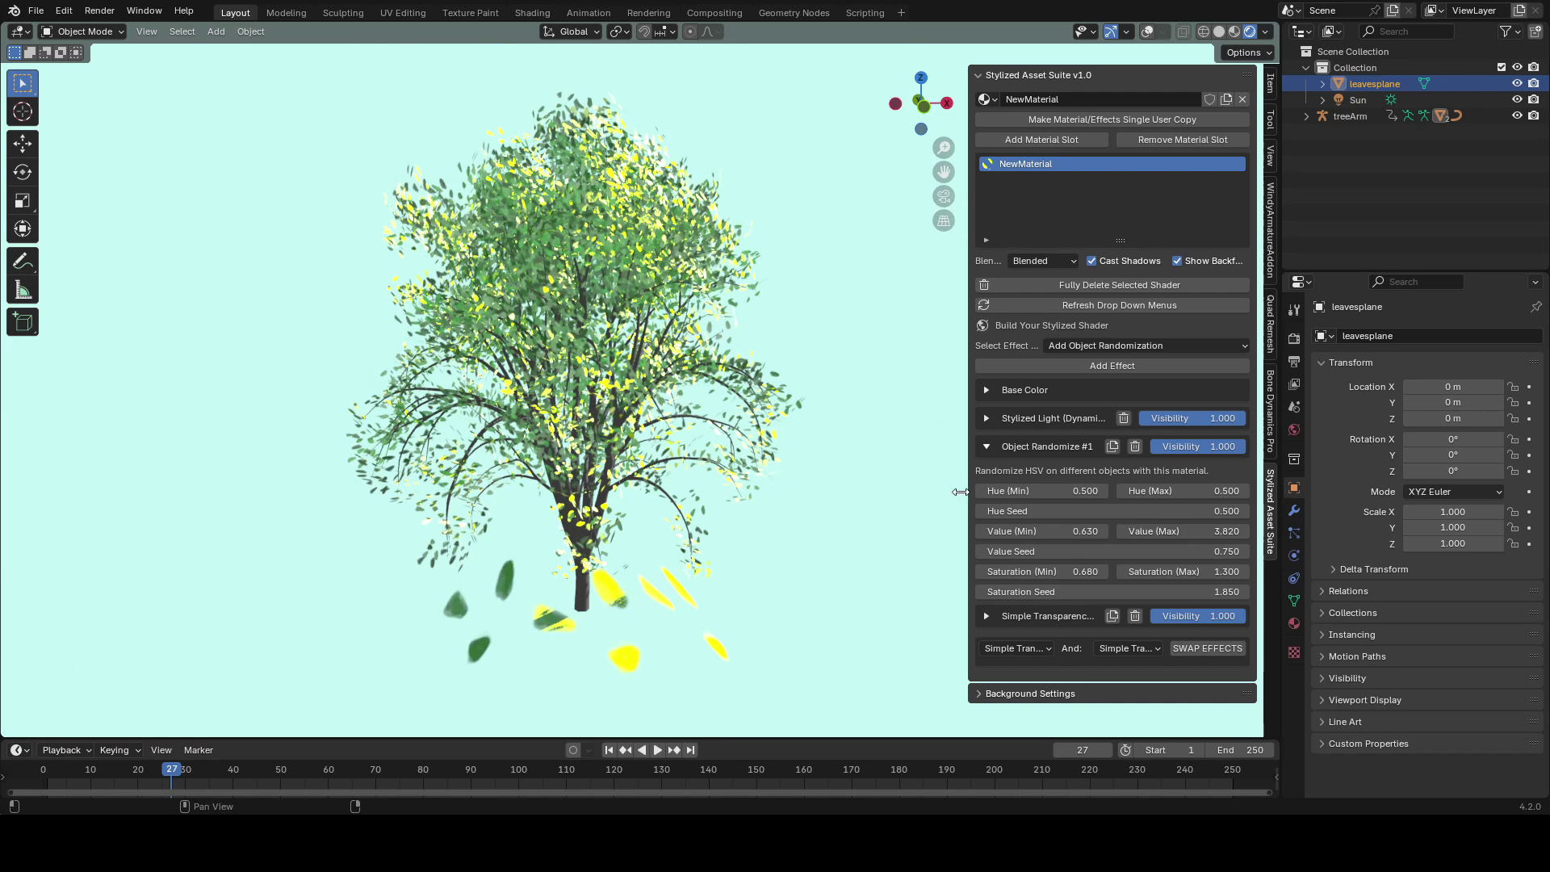
scroll(673, 438, down, 4)
scroll(705, 397, up, 3)
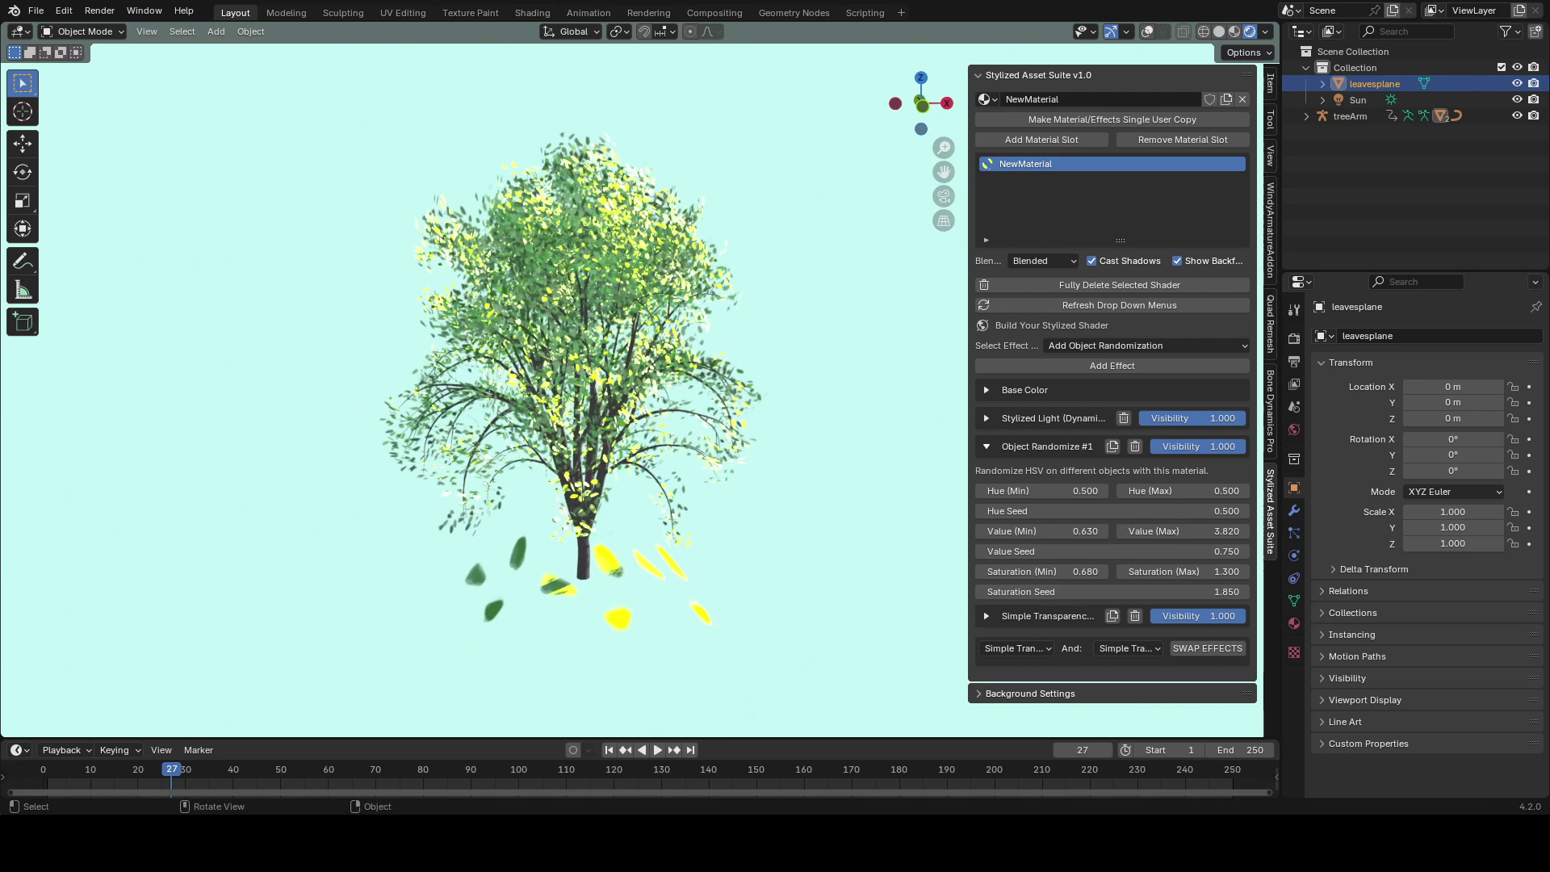
mouse_move(704, 389)
middle_down()
mouse_move(686, 405)
mouse_move(721, 405)
mouse_move(728, 386)
mouse_move(728, 404)
middle_up()
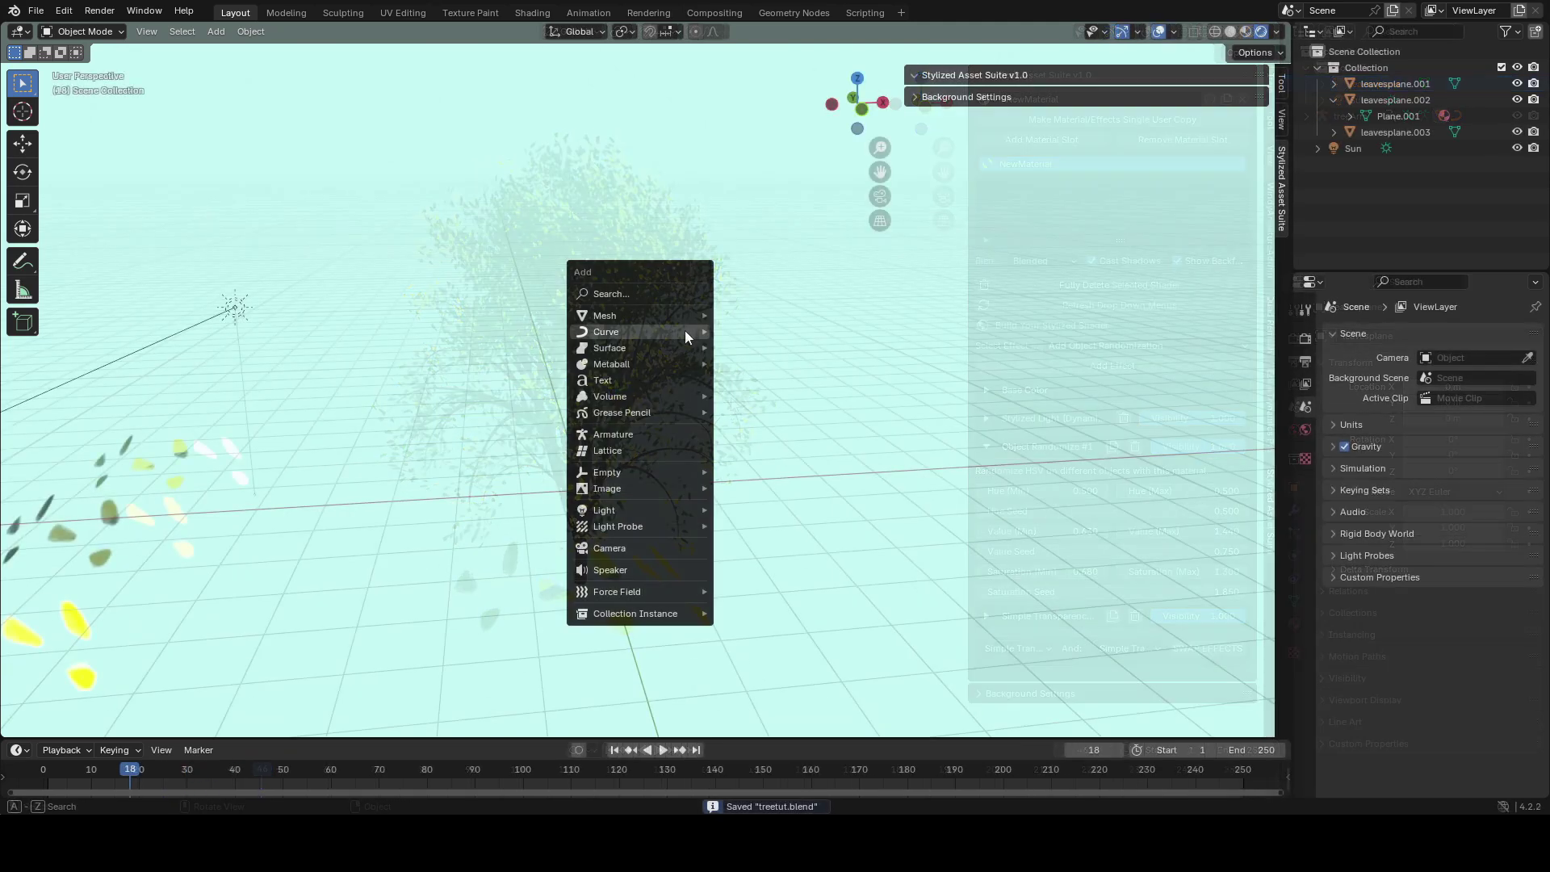
- Add an ico sphere named spheresystem to the scene and save the file
mouse_move(671, 317)
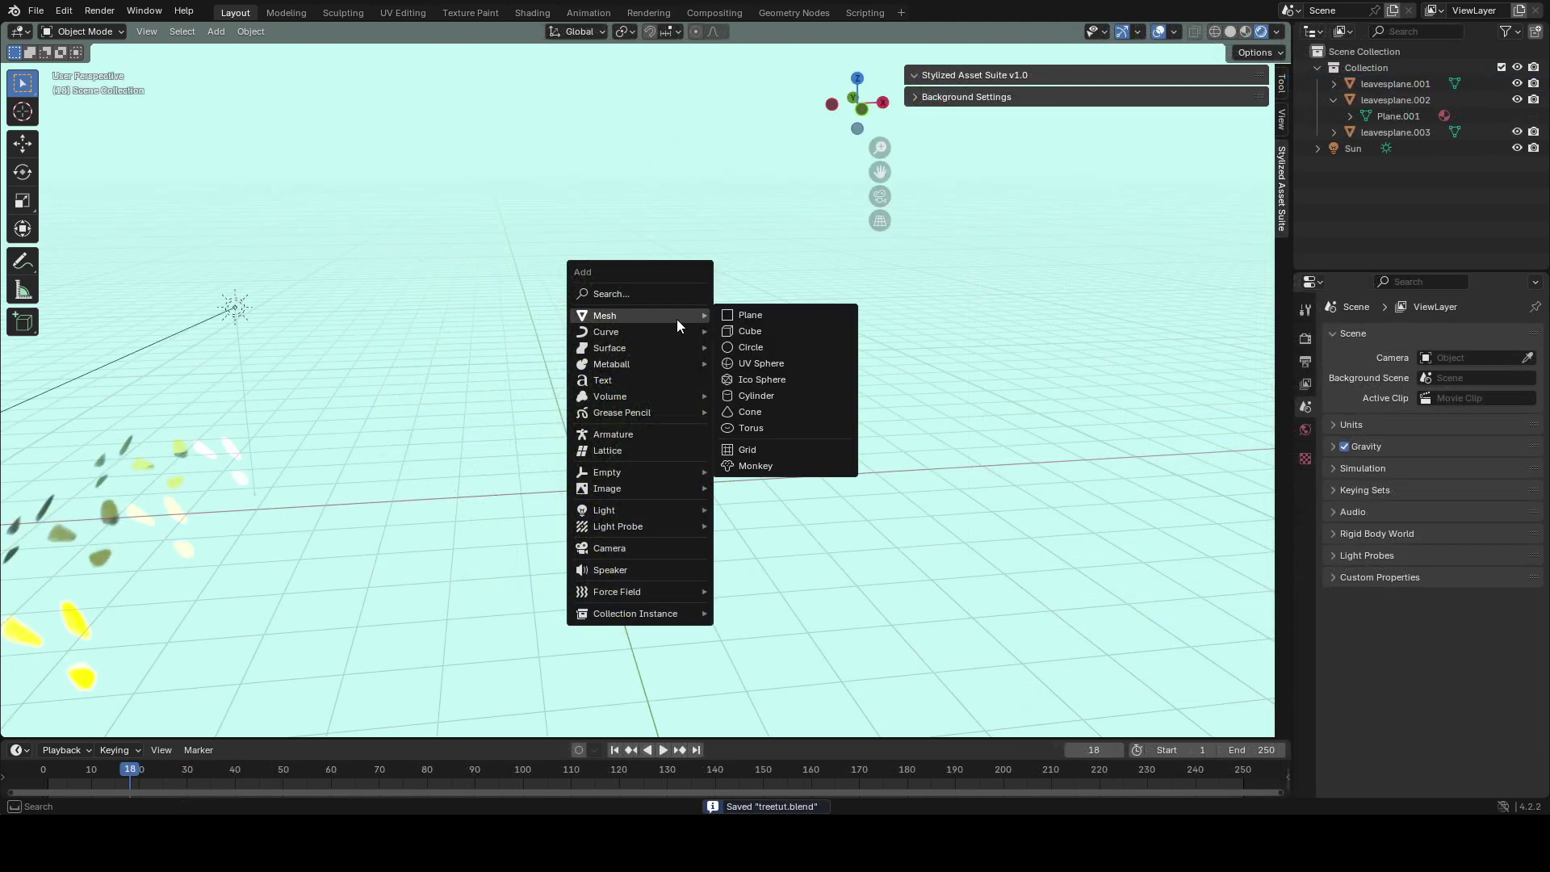
click(772, 380)
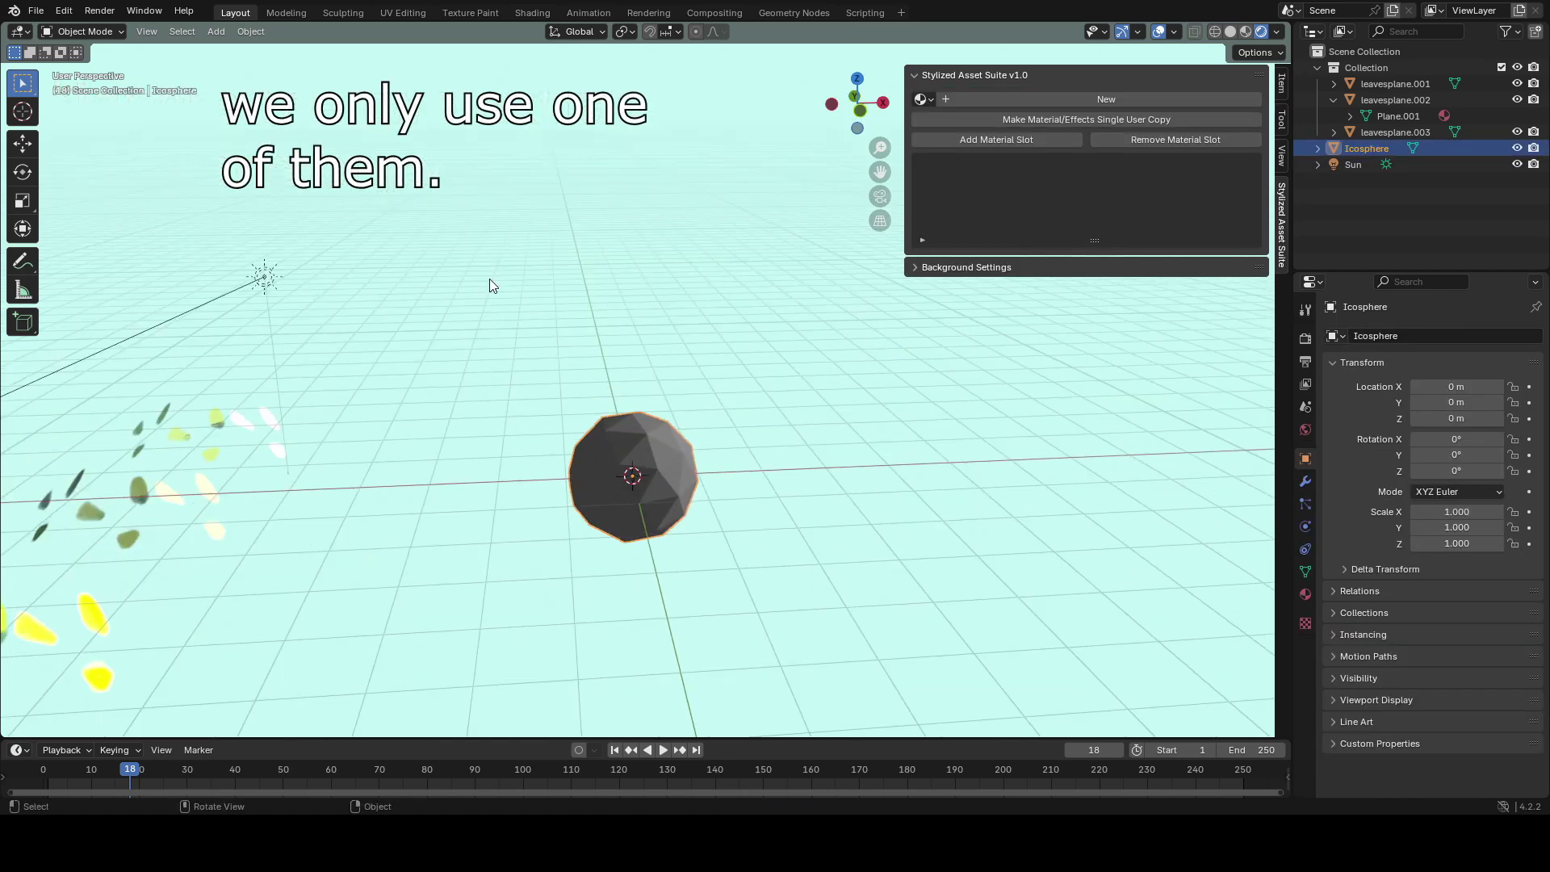
key(F2)
text(spheresystem)
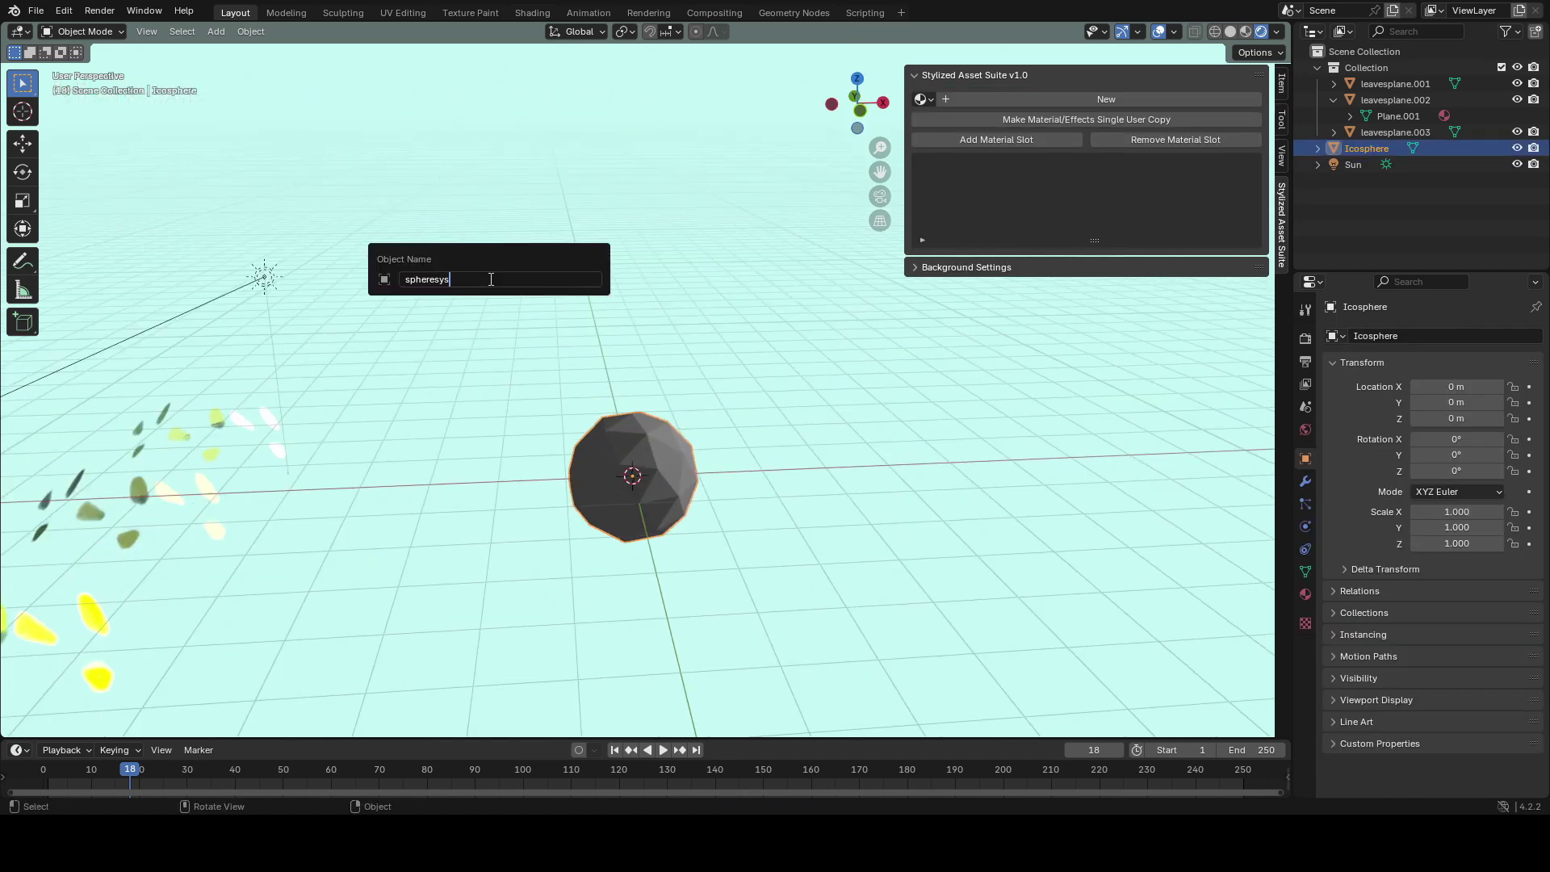
key(Return)
key(ctrl+s)
middle_drag(647, 395, 694, 423)
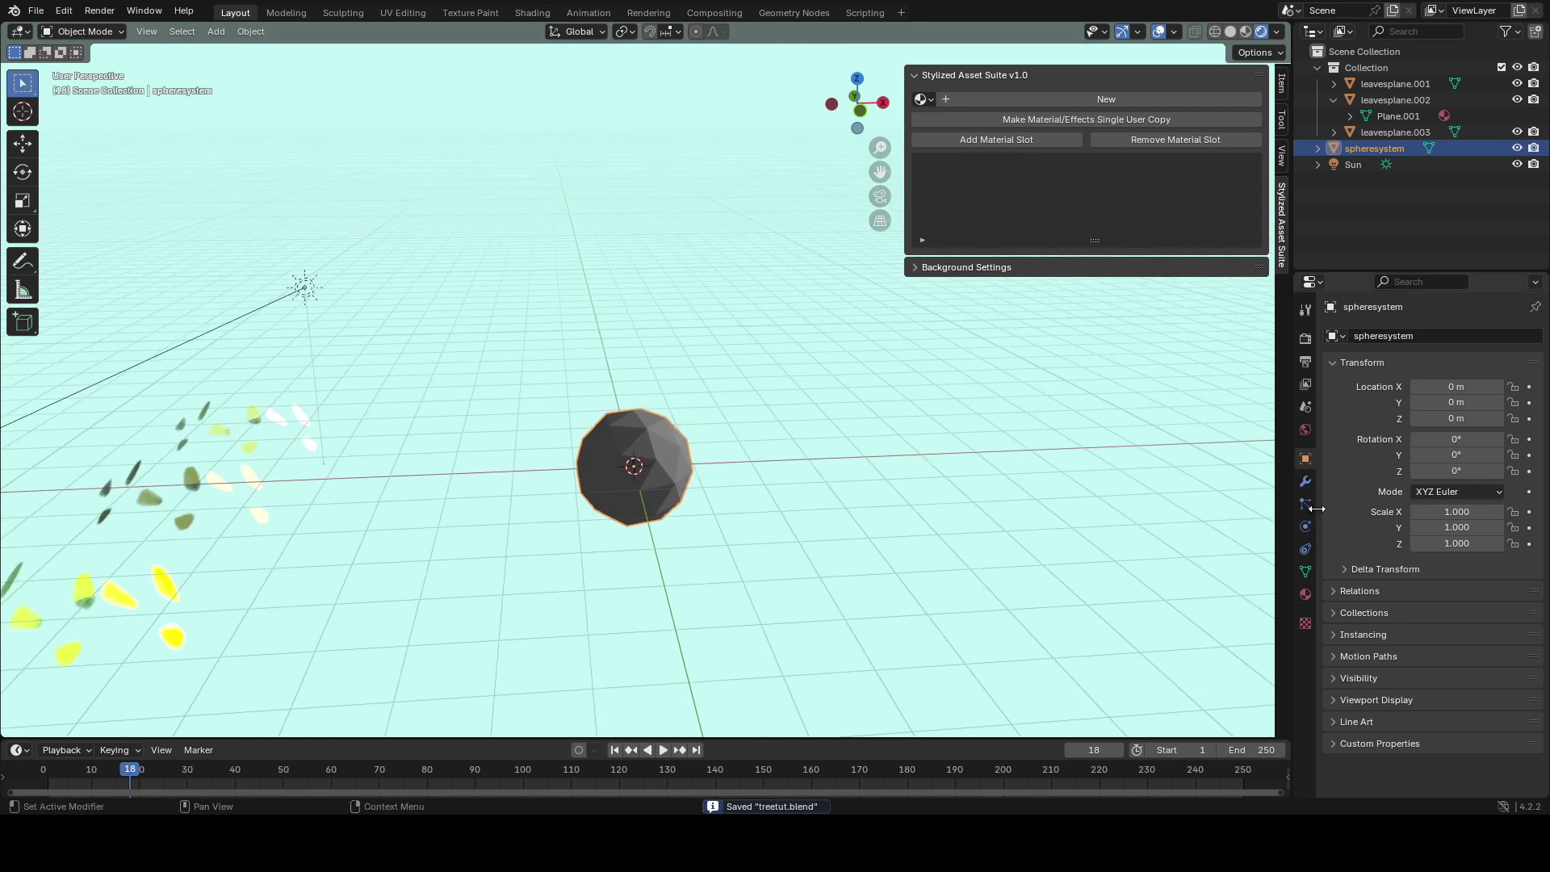
- Add a hair particle system with 5 particles to the spheresystem sphere and save the file
click(1305, 504)
click(1536, 337)
click(1487, 425)
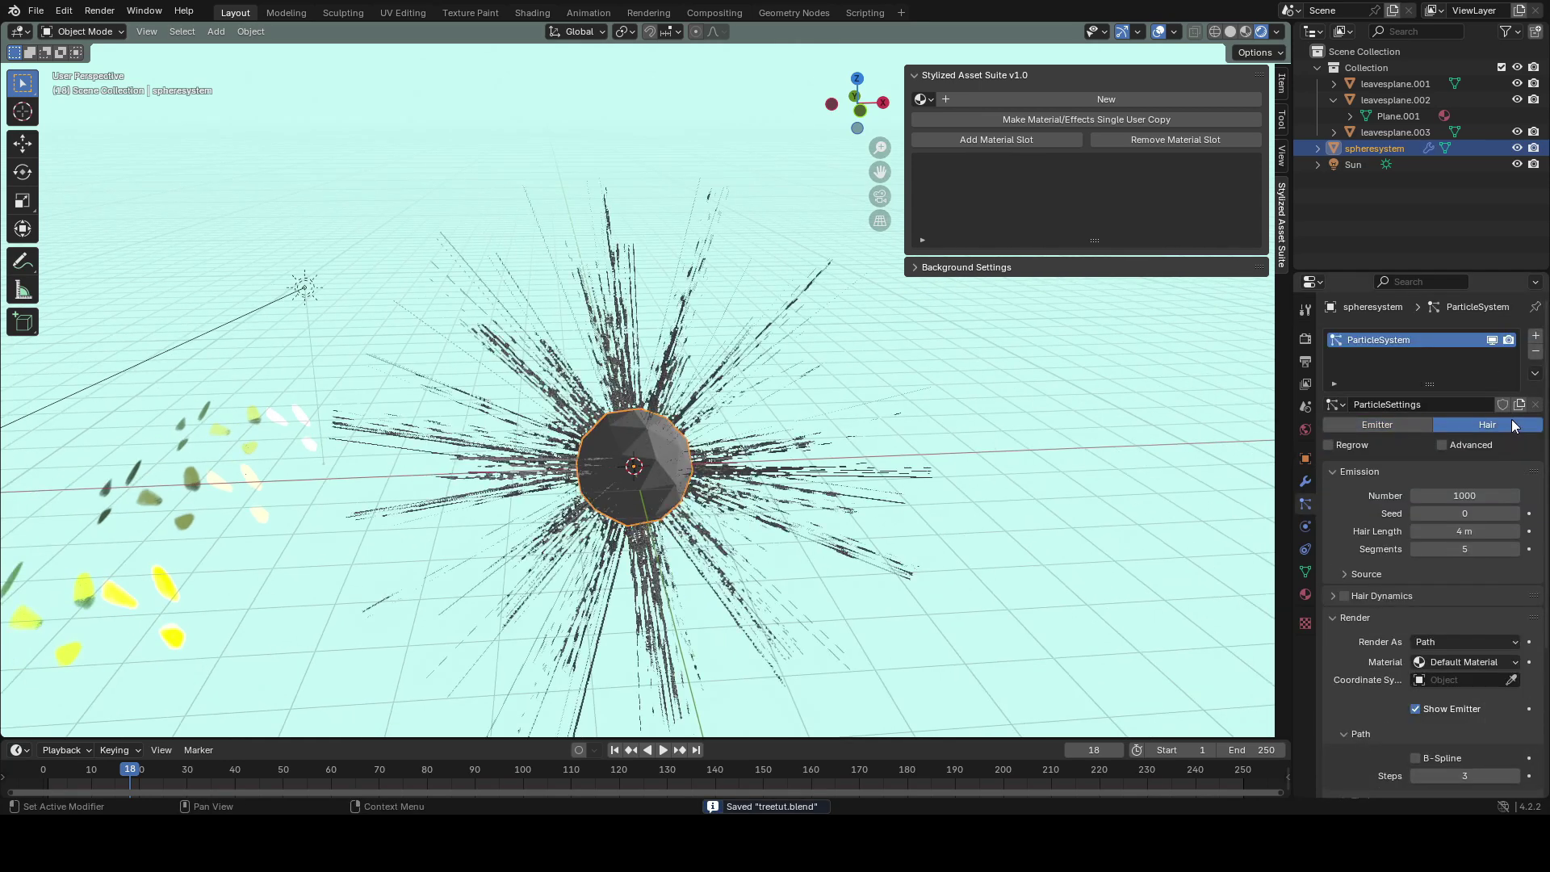
click(1504, 498)
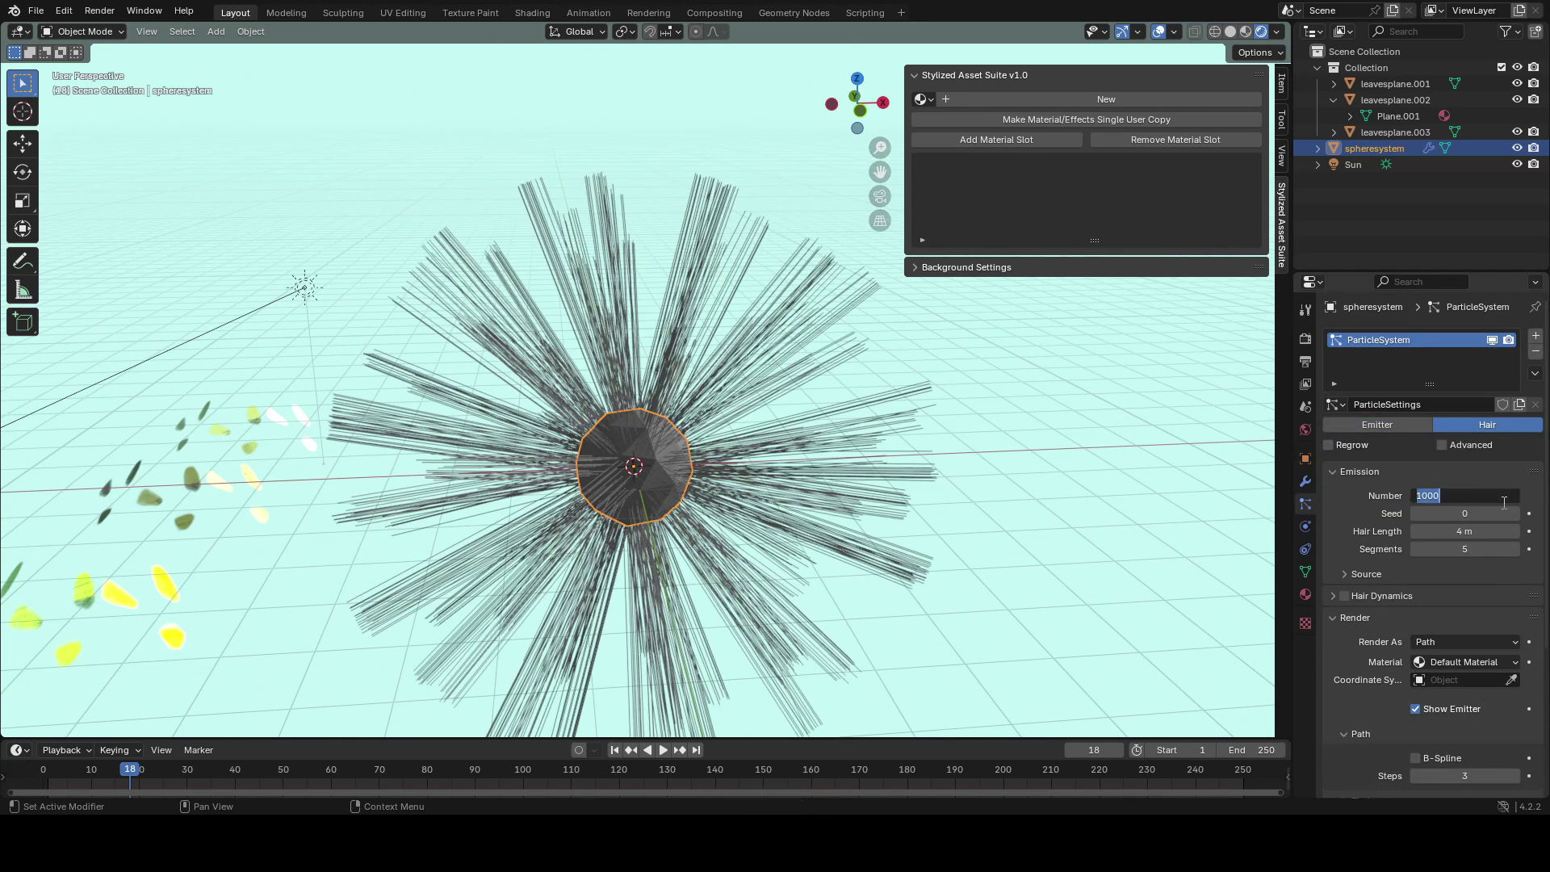
text(5)
key(Return)
key(ctrl+s)
- Render the sphere's particles as an object, using leavesplane.002 as the instance object
scroll(1454, 477, down, 5)
click(1457, 436)
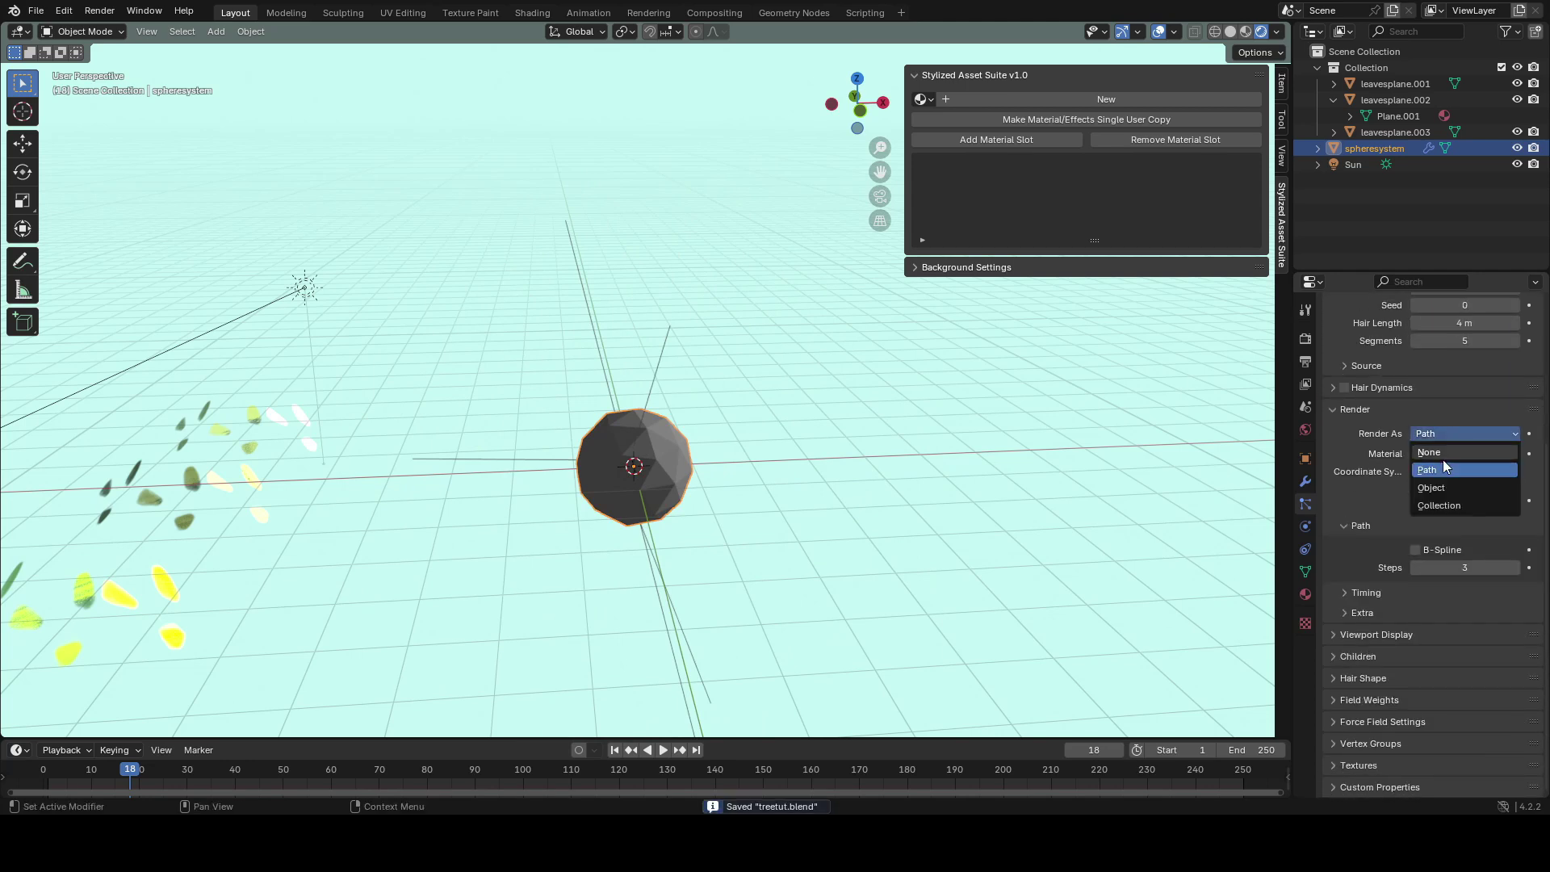
click(1443, 488)
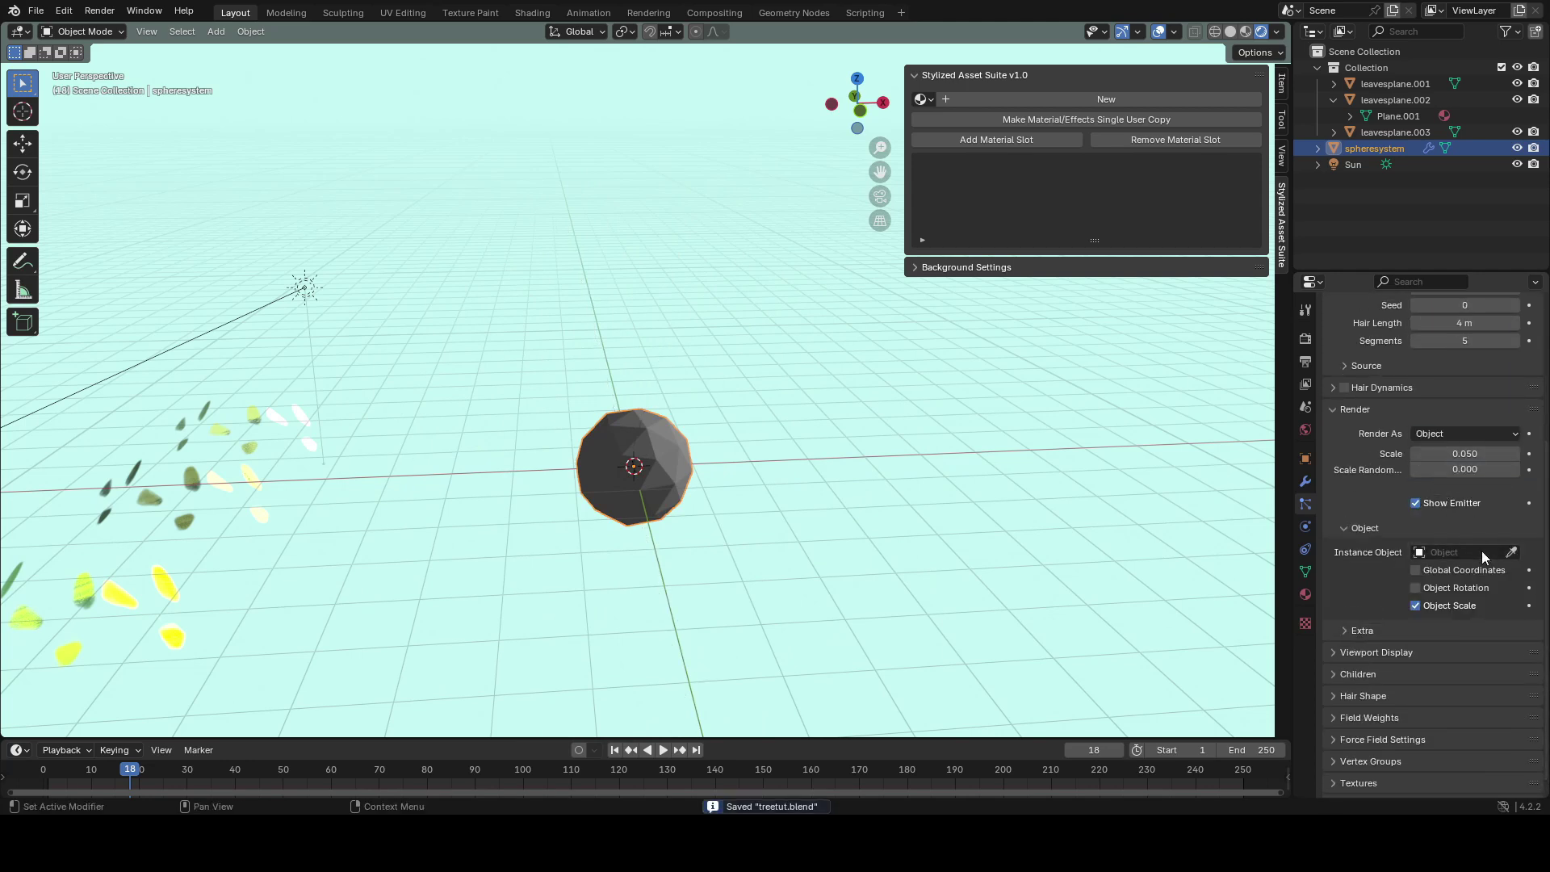
click(1510, 551)
click(198, 483)
- Try a particle render scale of 0.5, settle on 0.2, and save the file
click(1464, 452)
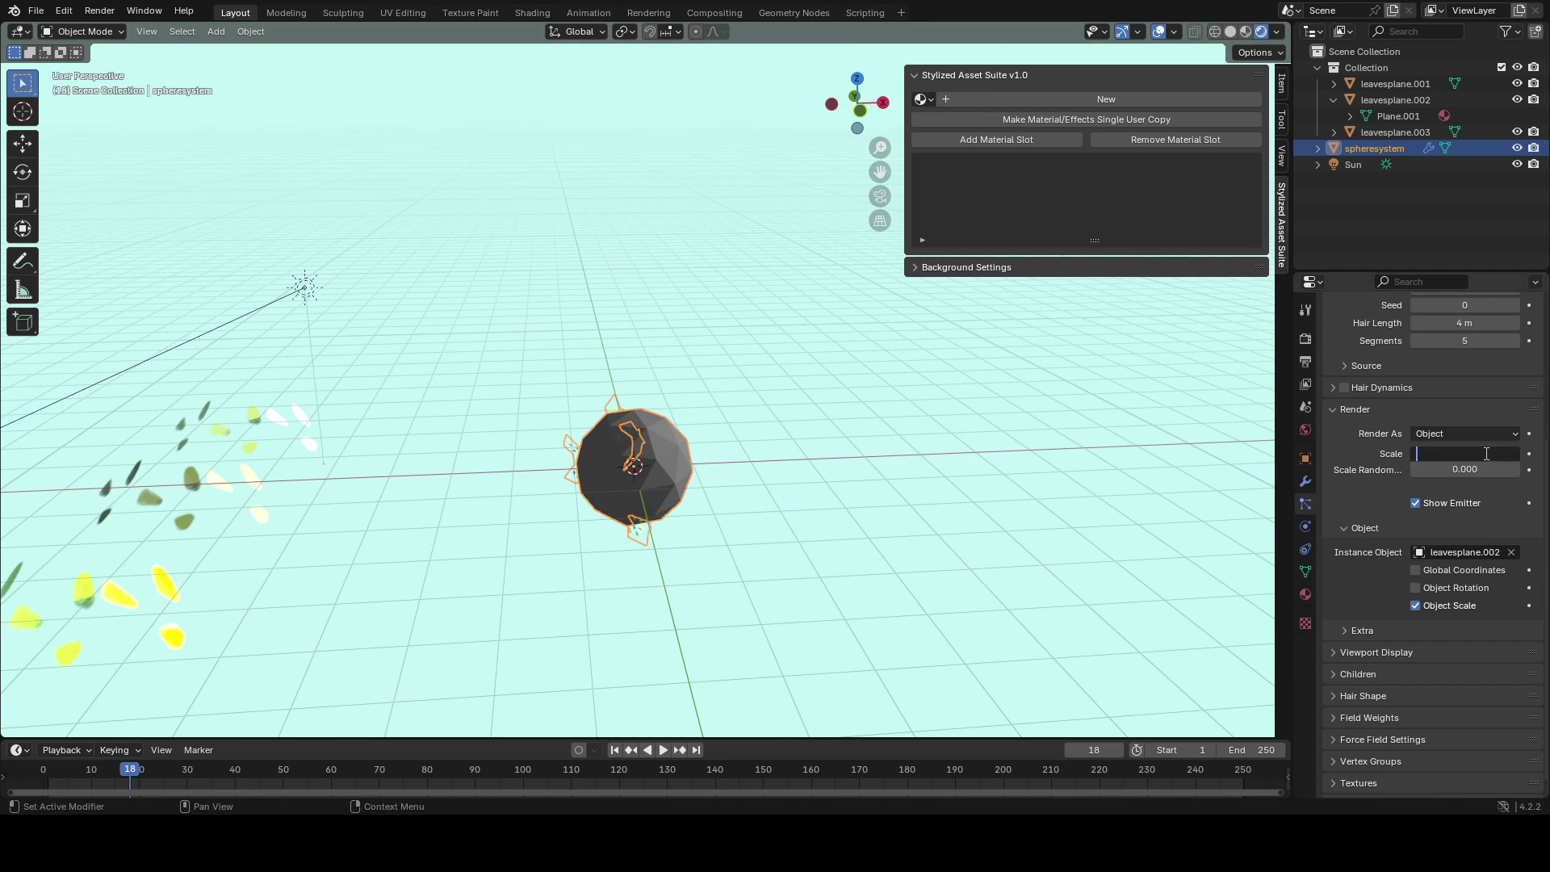
text(0.5)
key(Return)
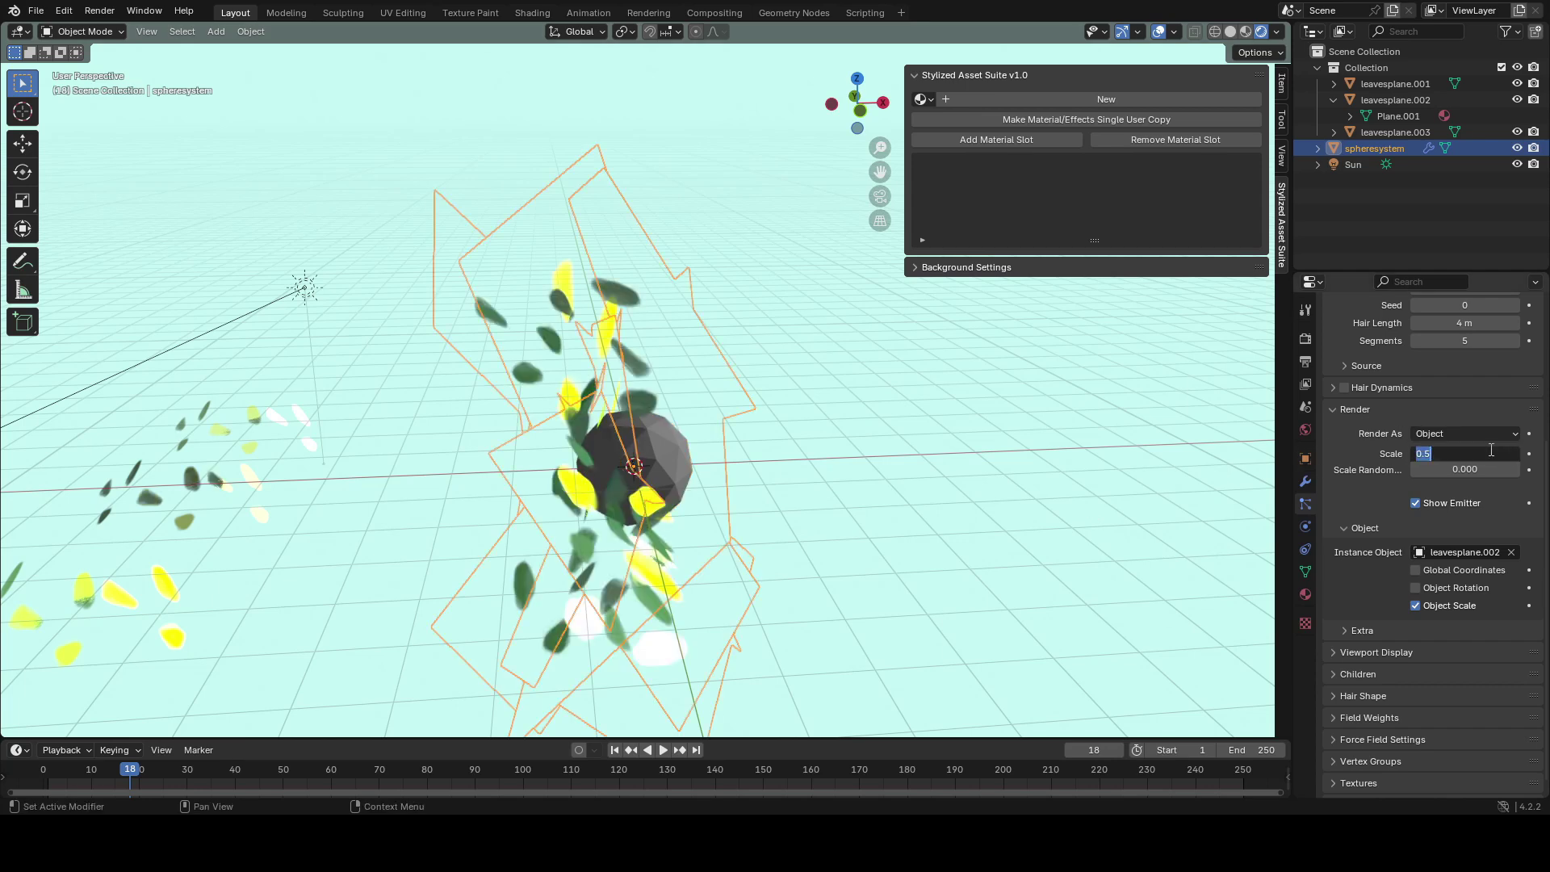
text(0.2)
key(Return)
key(ctrl+s)
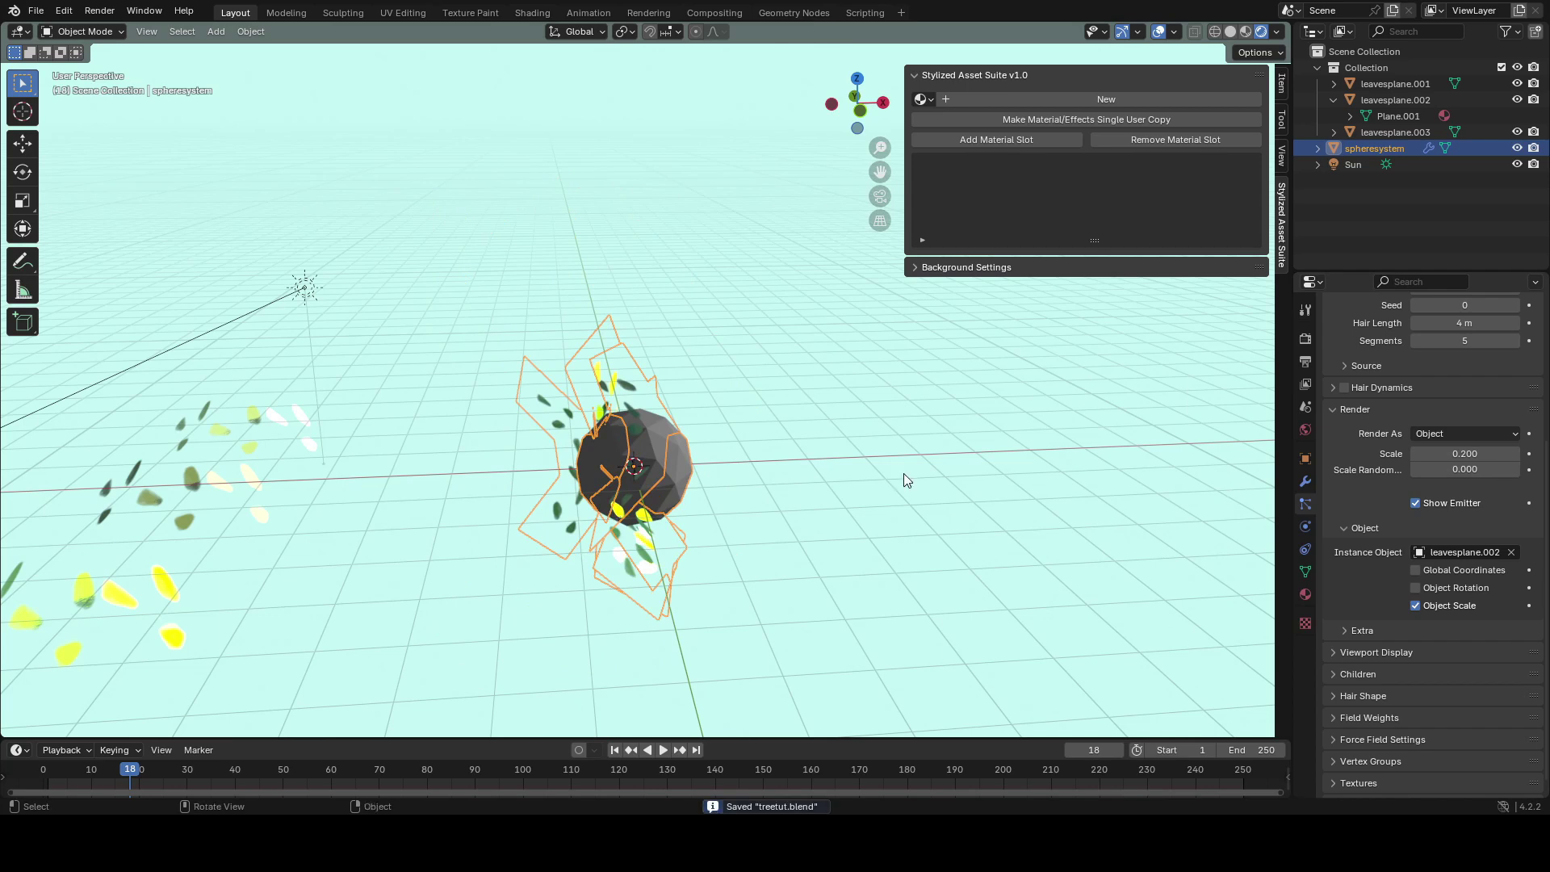
key(Tab)
key(Tab)
key(Tab)
key(Tab)
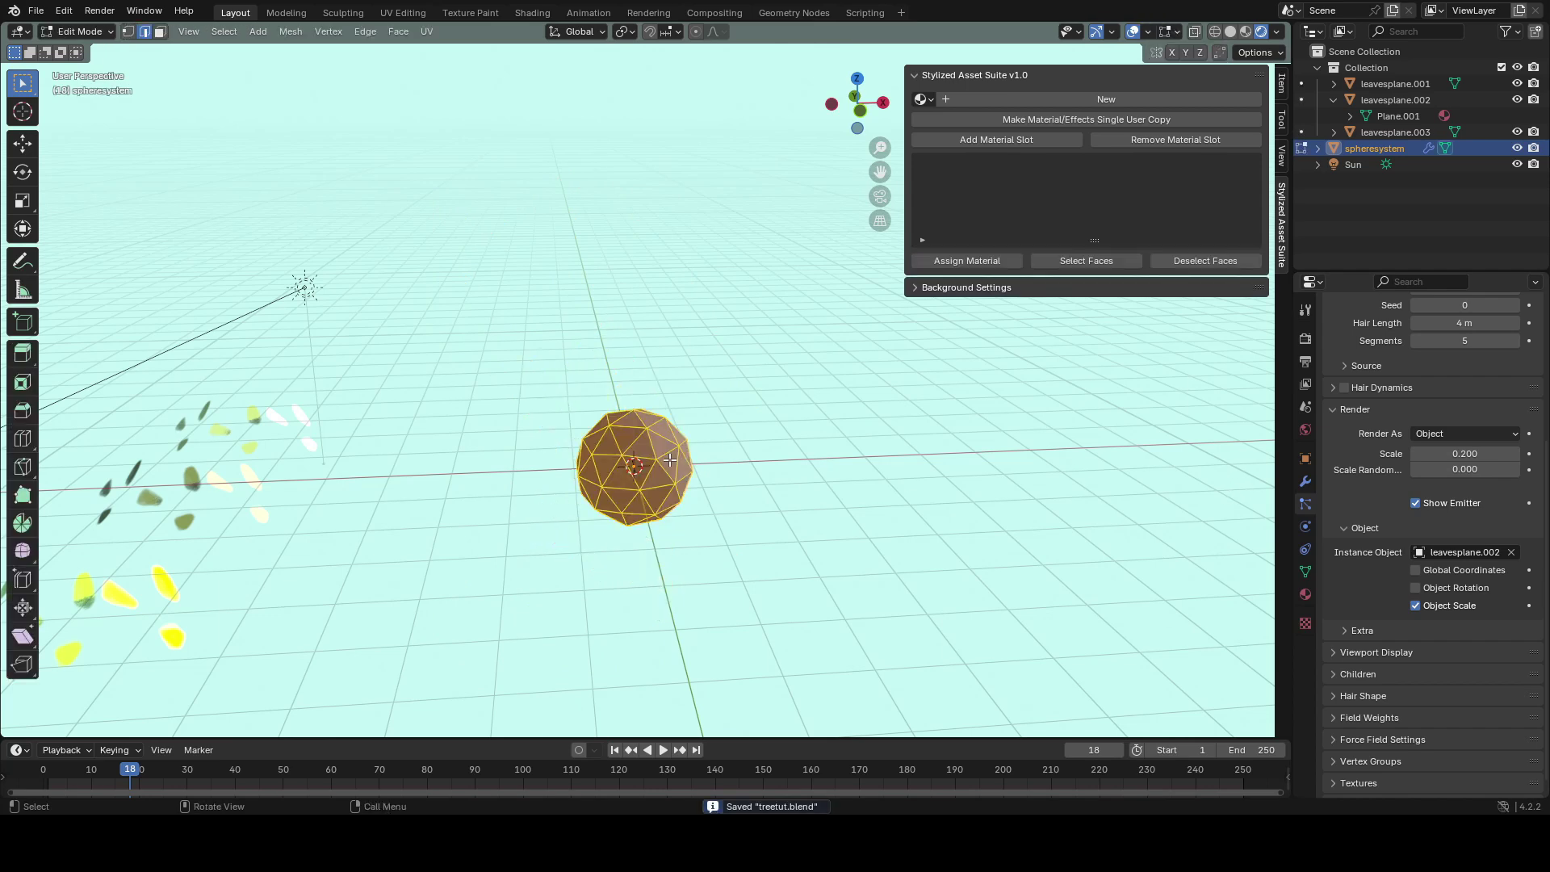
- Rename the material on leavesplane.002 as Leaf and assign that material to the spheresystem sphere
click(291, 496)
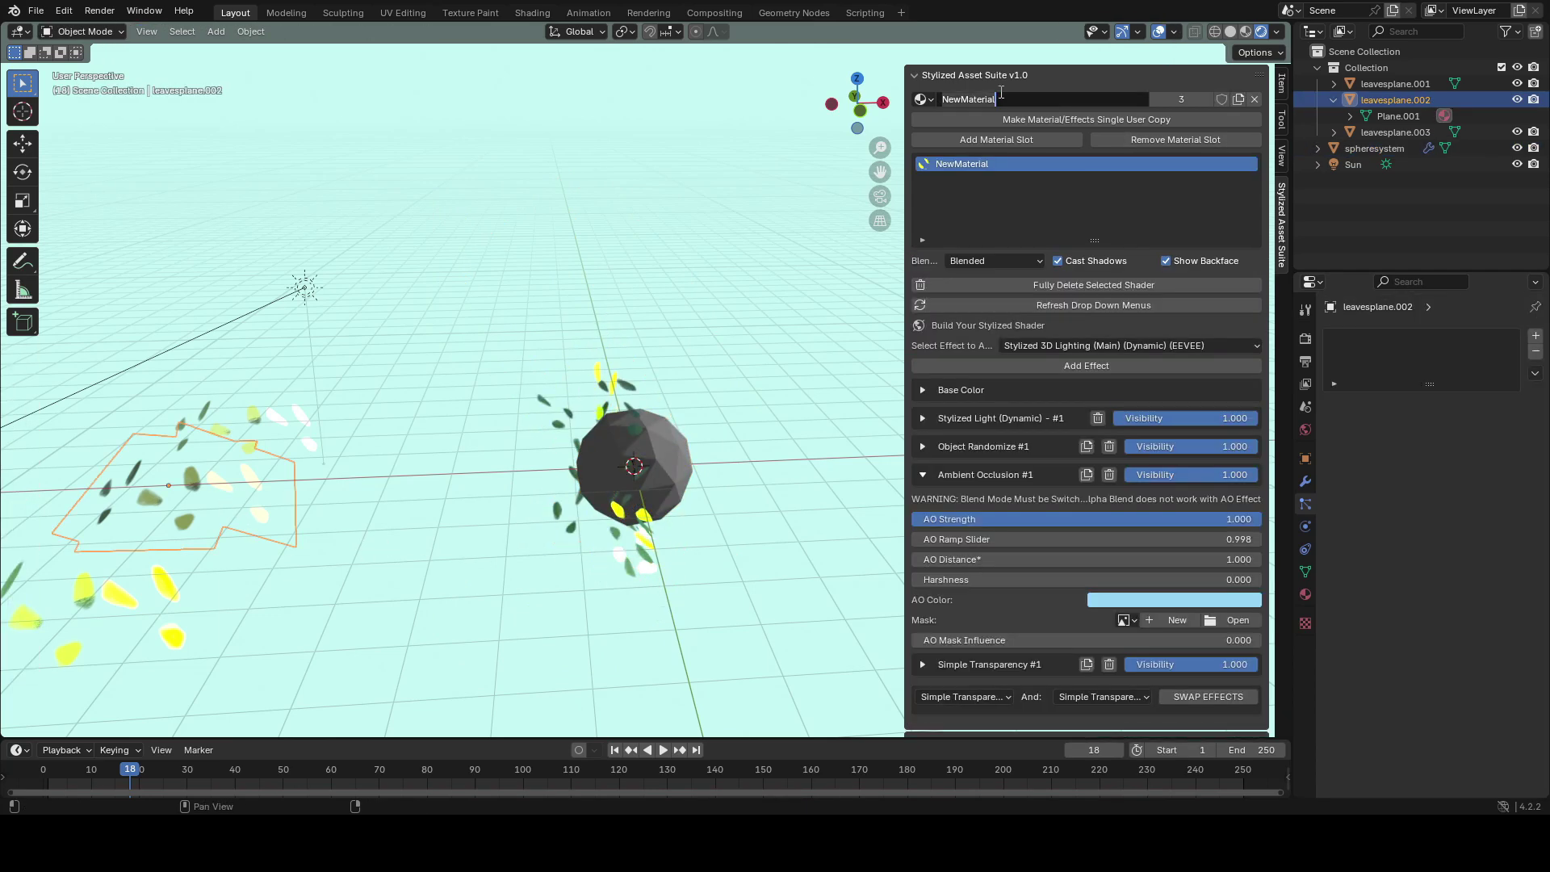
click(570, 457)
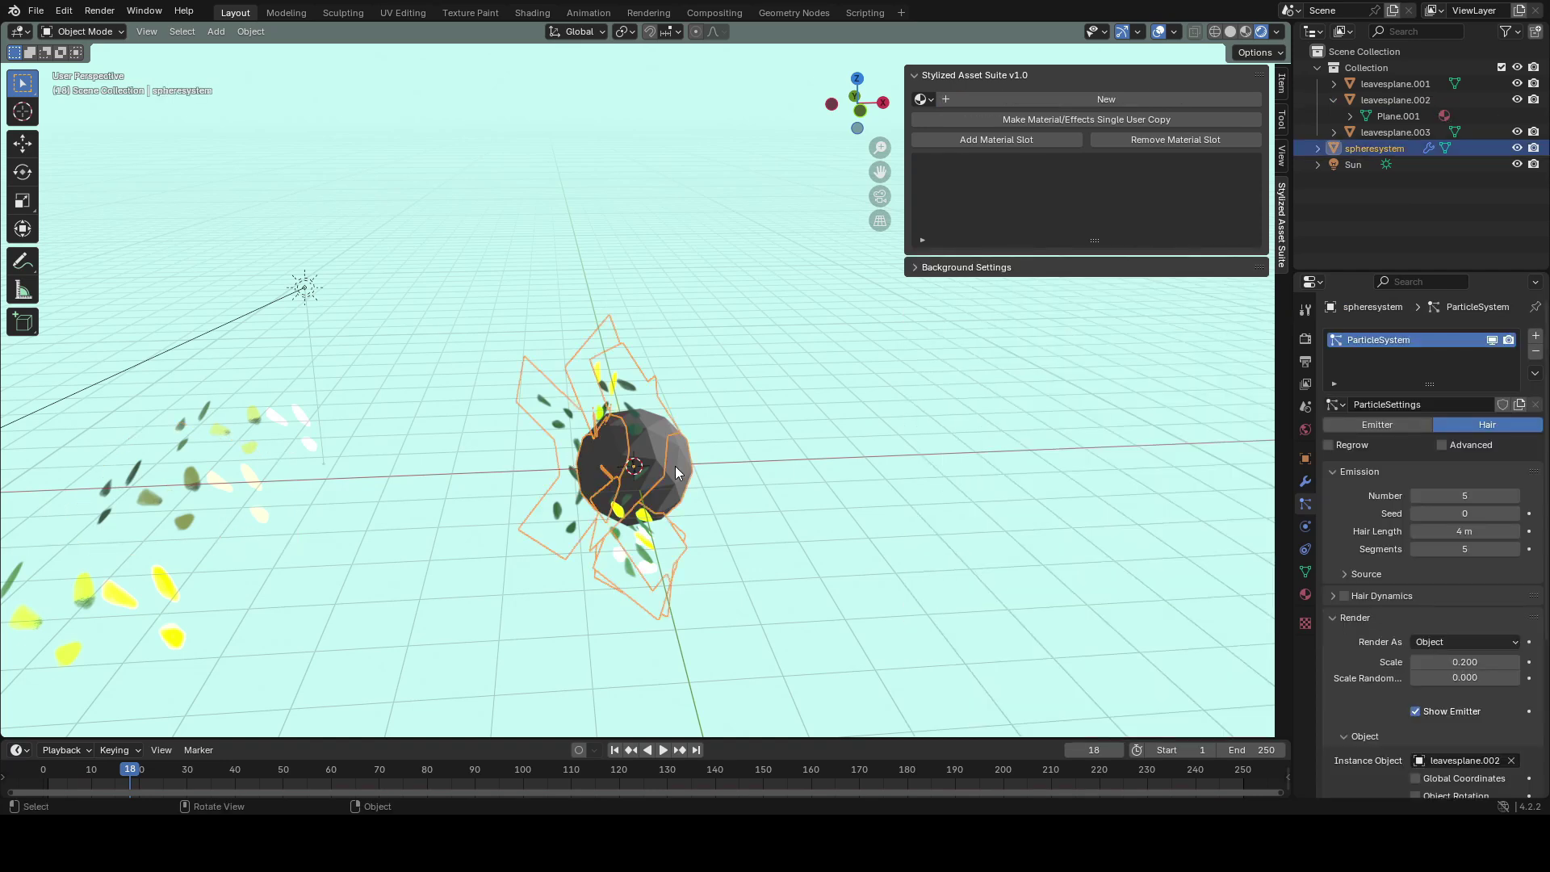
click(924, 98)
text(Leaf)
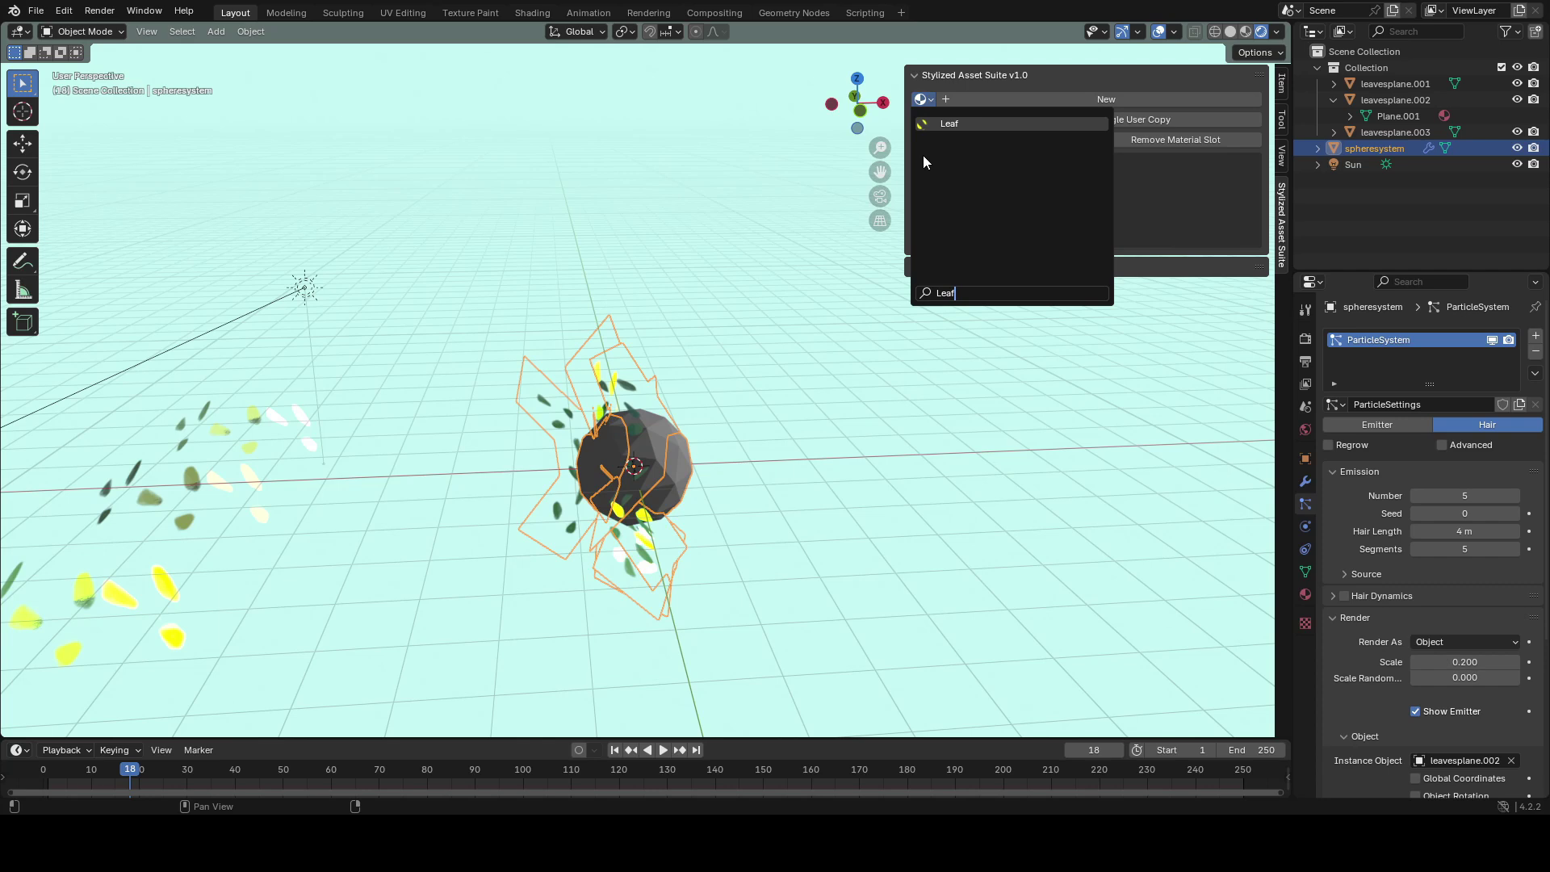
key(Return)
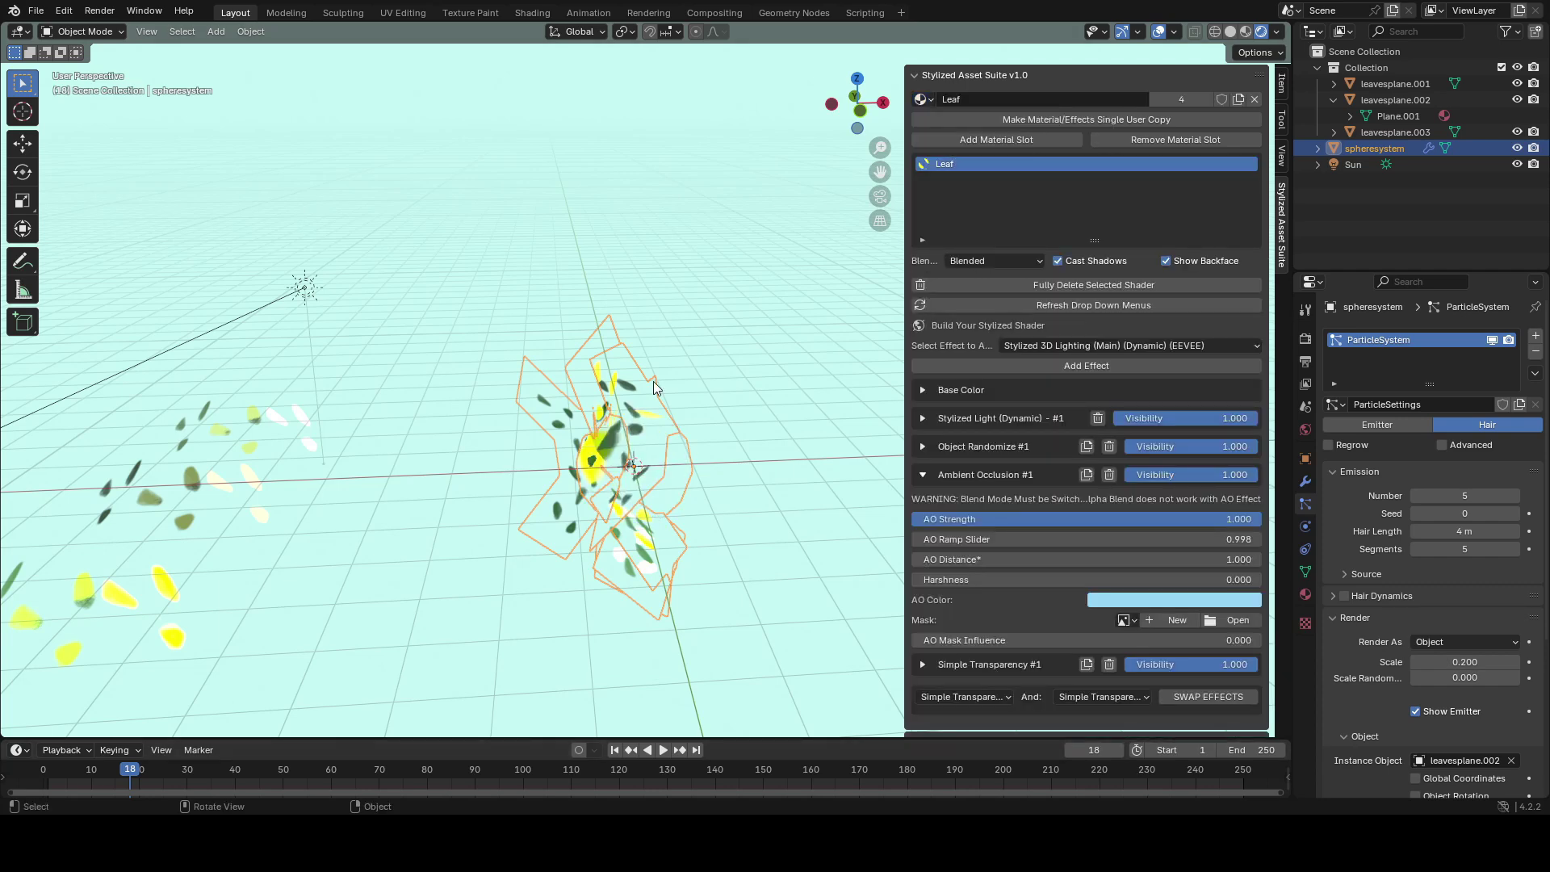
- Shade the spheresystem sphere smooth and save the file
middle_drag(698, 415, 709, 450)
right_click(695, 423)
click(696, 423)
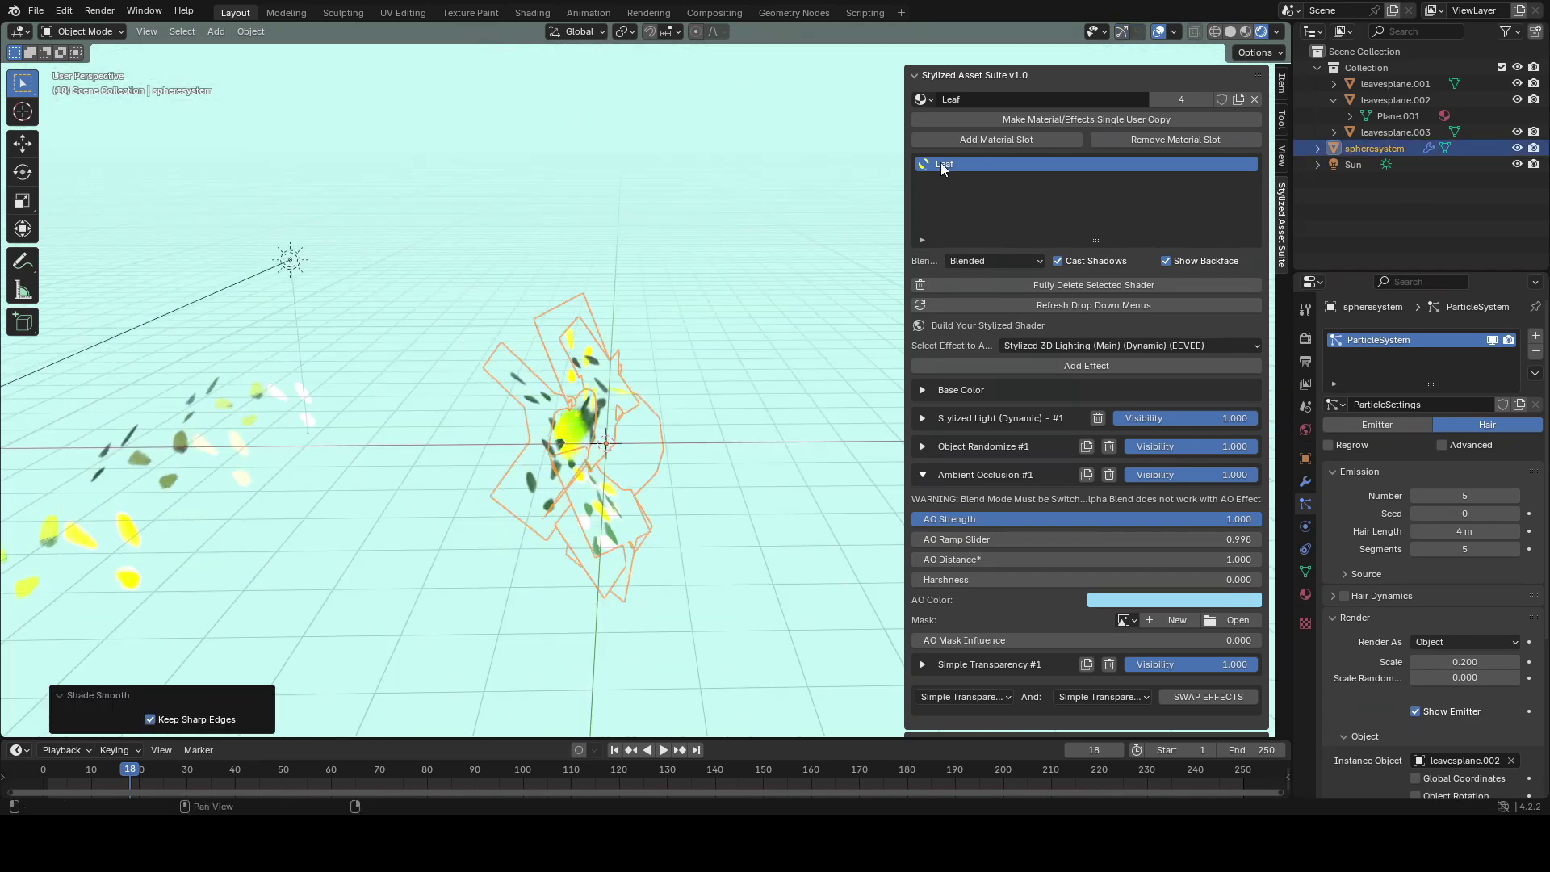
key(ctrl+s)
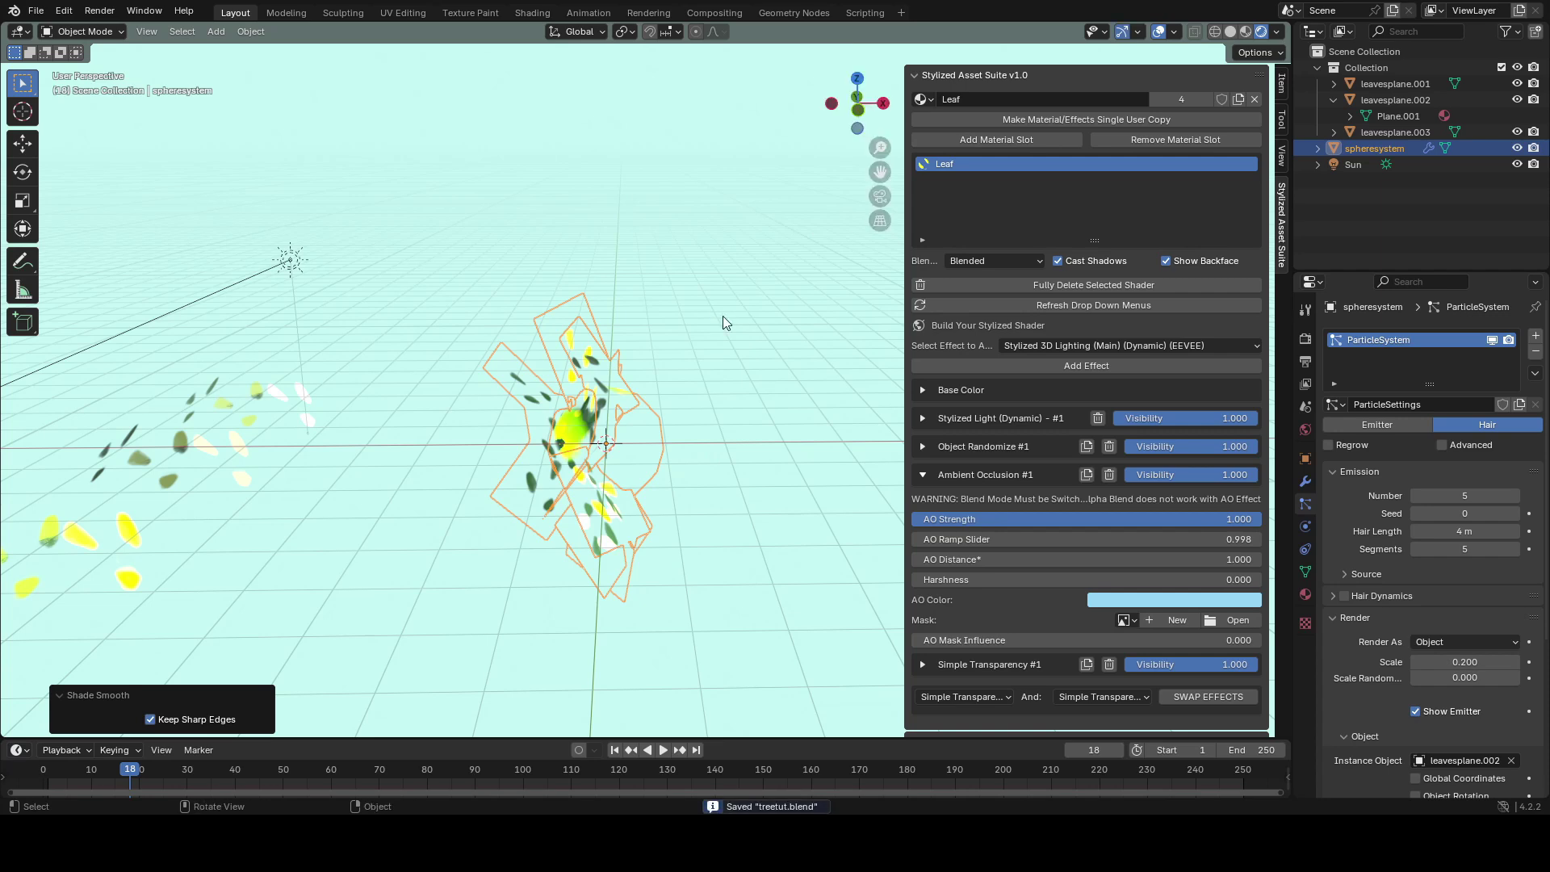
- Add a Sapling Tree Gen tree with bevelled branches
key(shift+a)
mouse_move(713, 342)
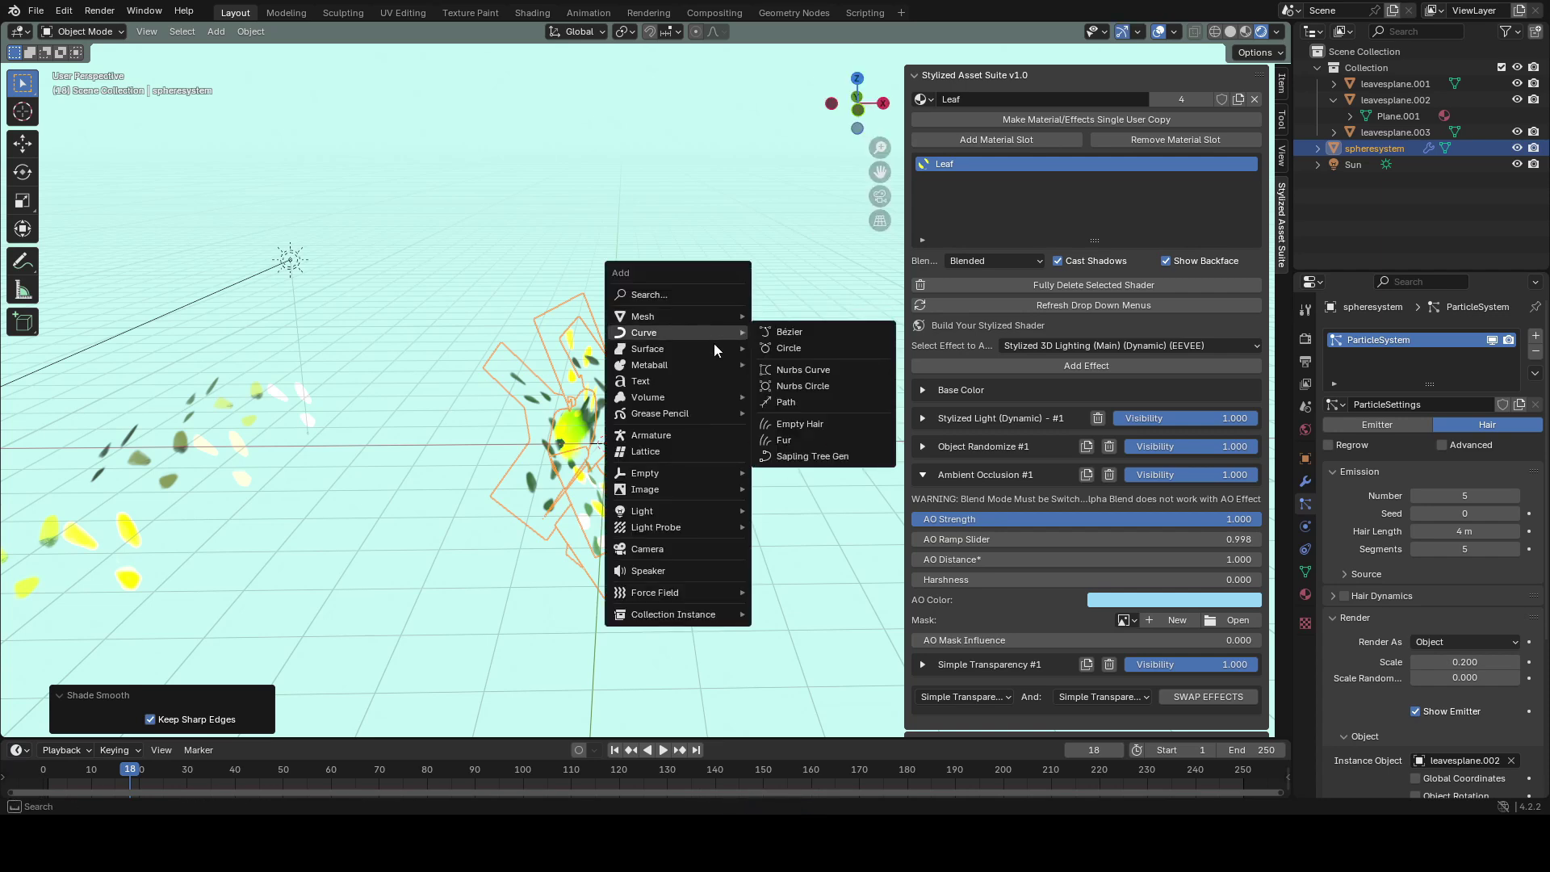
click(812, 456)
click(91, 466)
click(89, 487)
- Enable the armature for the new Sapling tree
click(148, 422)
click(148, 534)
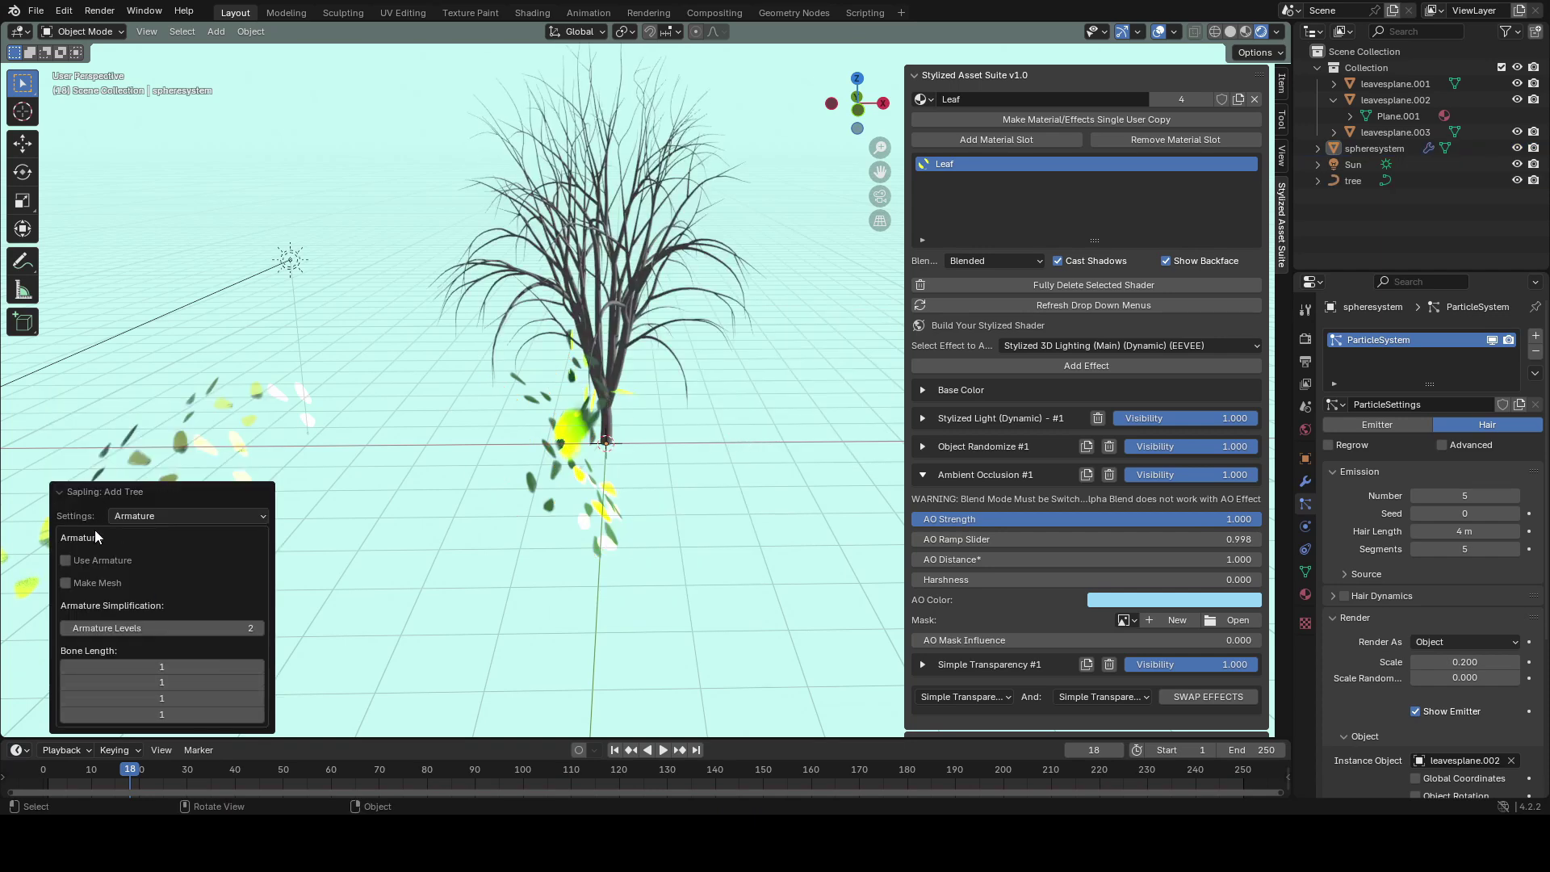
click(177, 516)
click(103, 355)
- Show leaves on the Sapling tree with the DupliFaces leaf shape and spheresystem as the leaf object
click(161, 306)
click(148, 408)
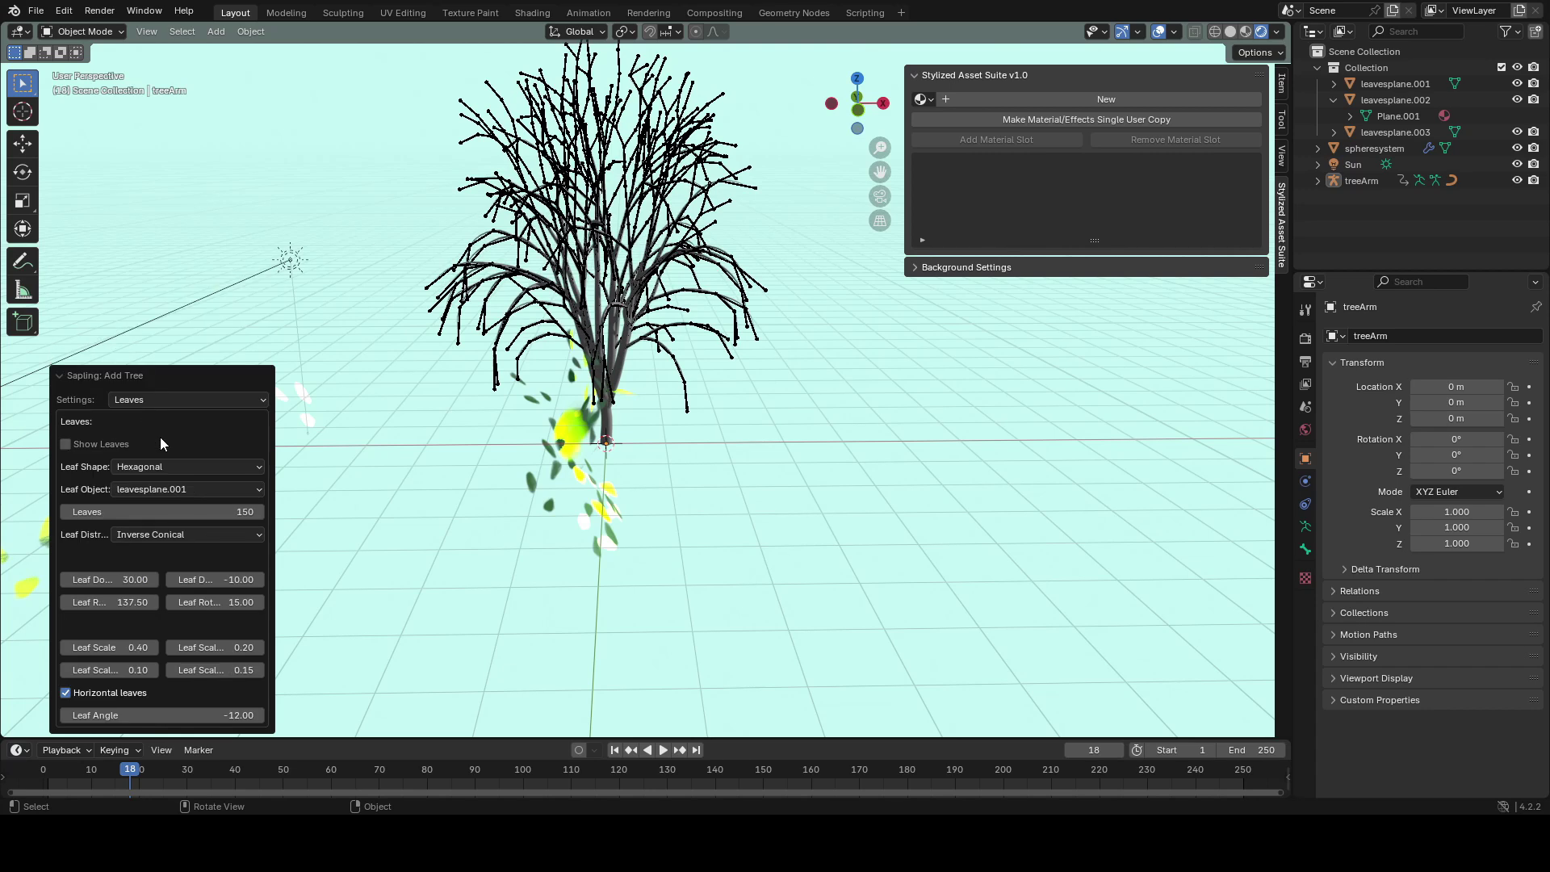
click(178, 467)
click(176, 520)
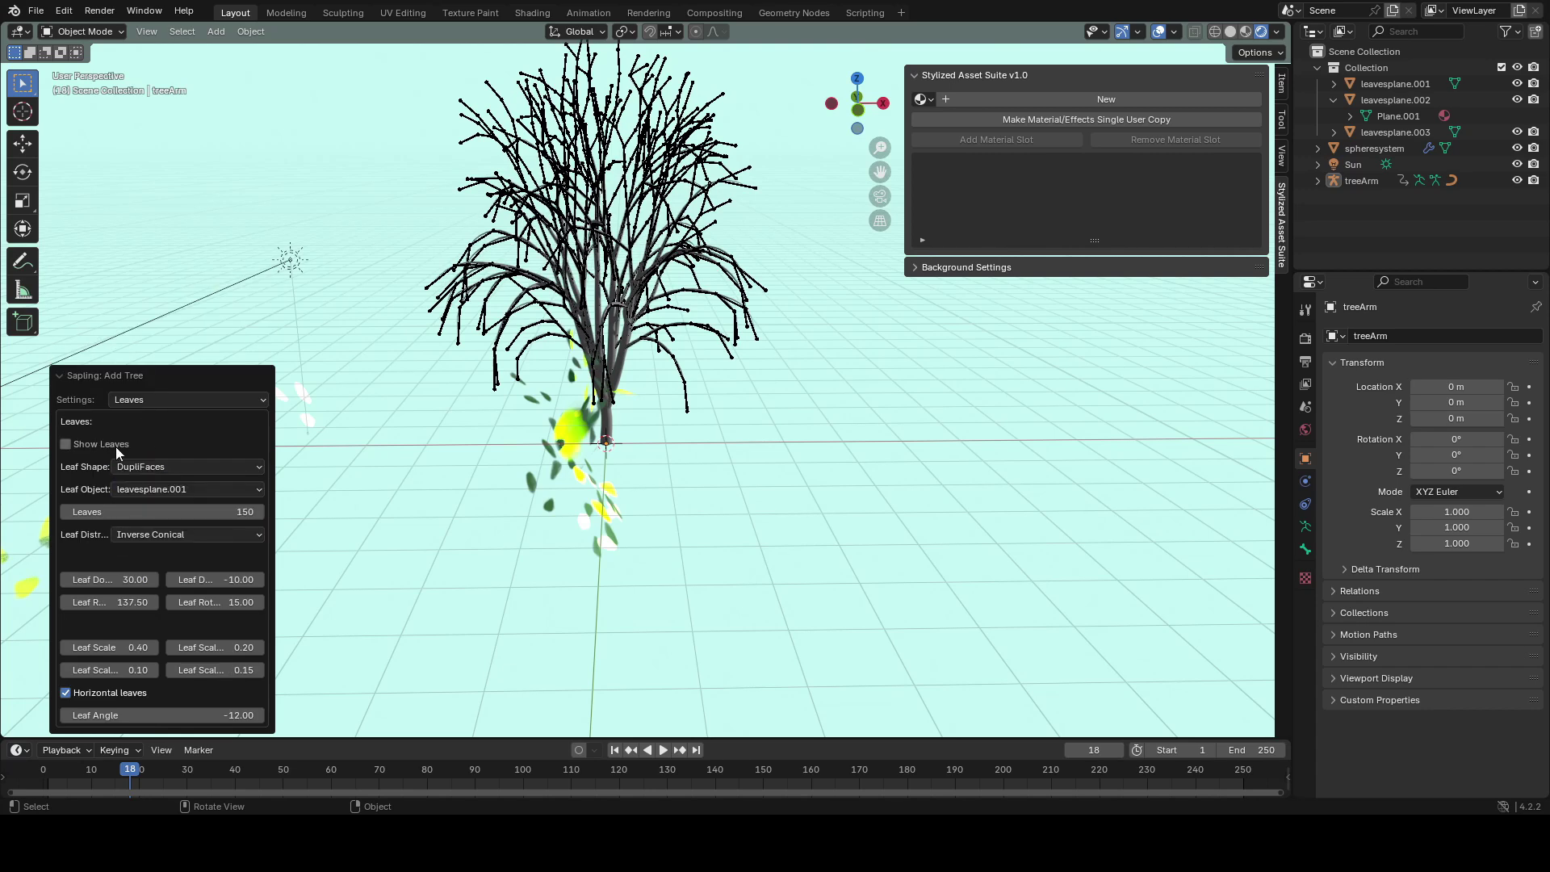
click(157, 489)
click(161, 559)
click(123, 443)
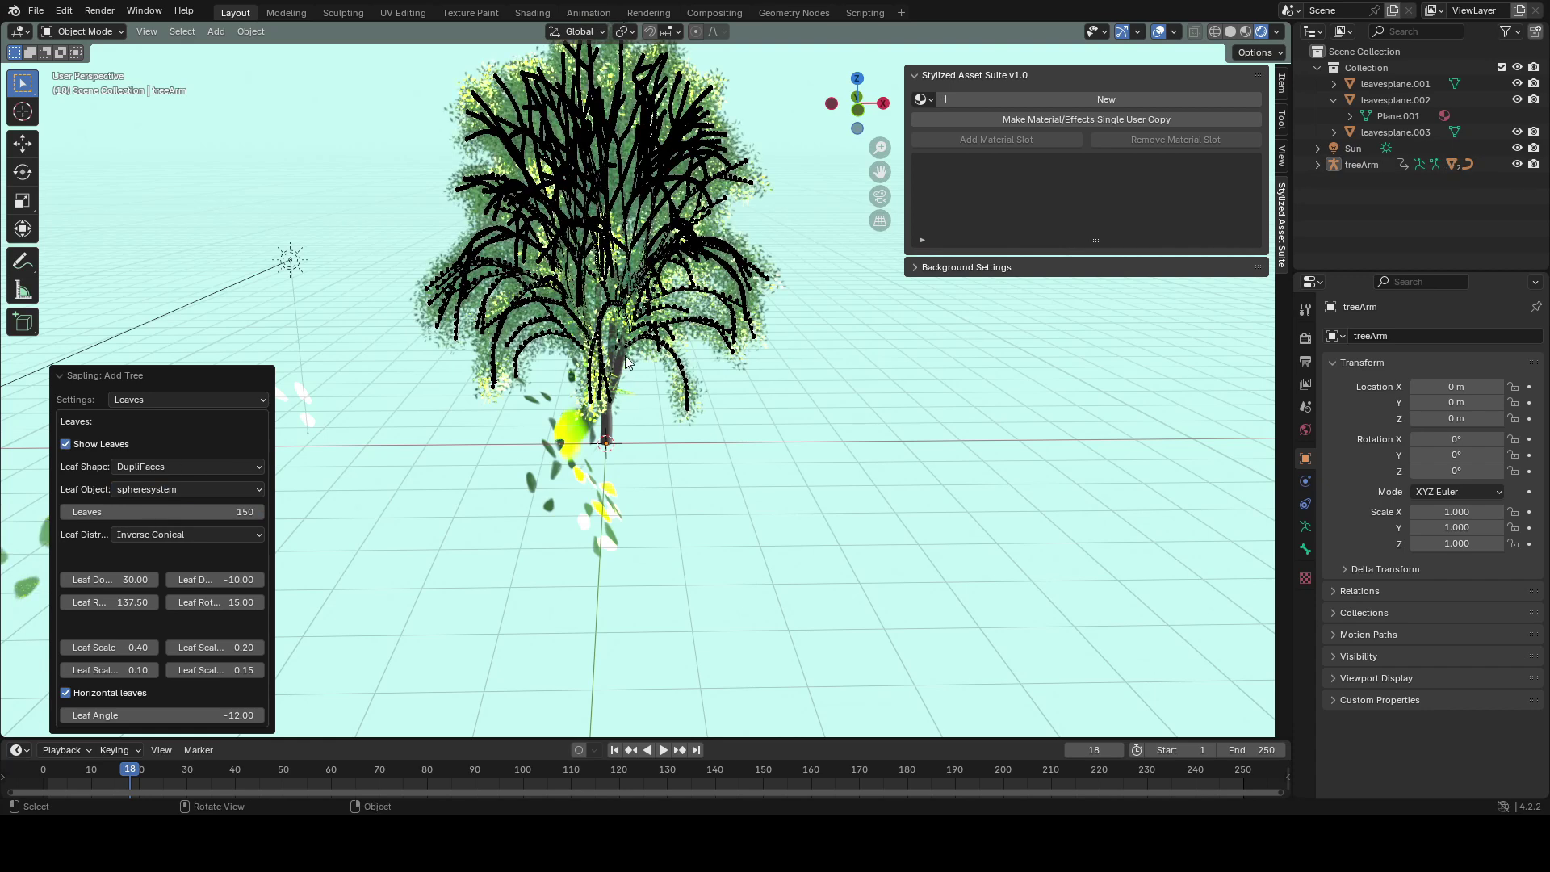
shift+middle_drag(714, 380, 734, 421)
click(225, 511)
key(Return)
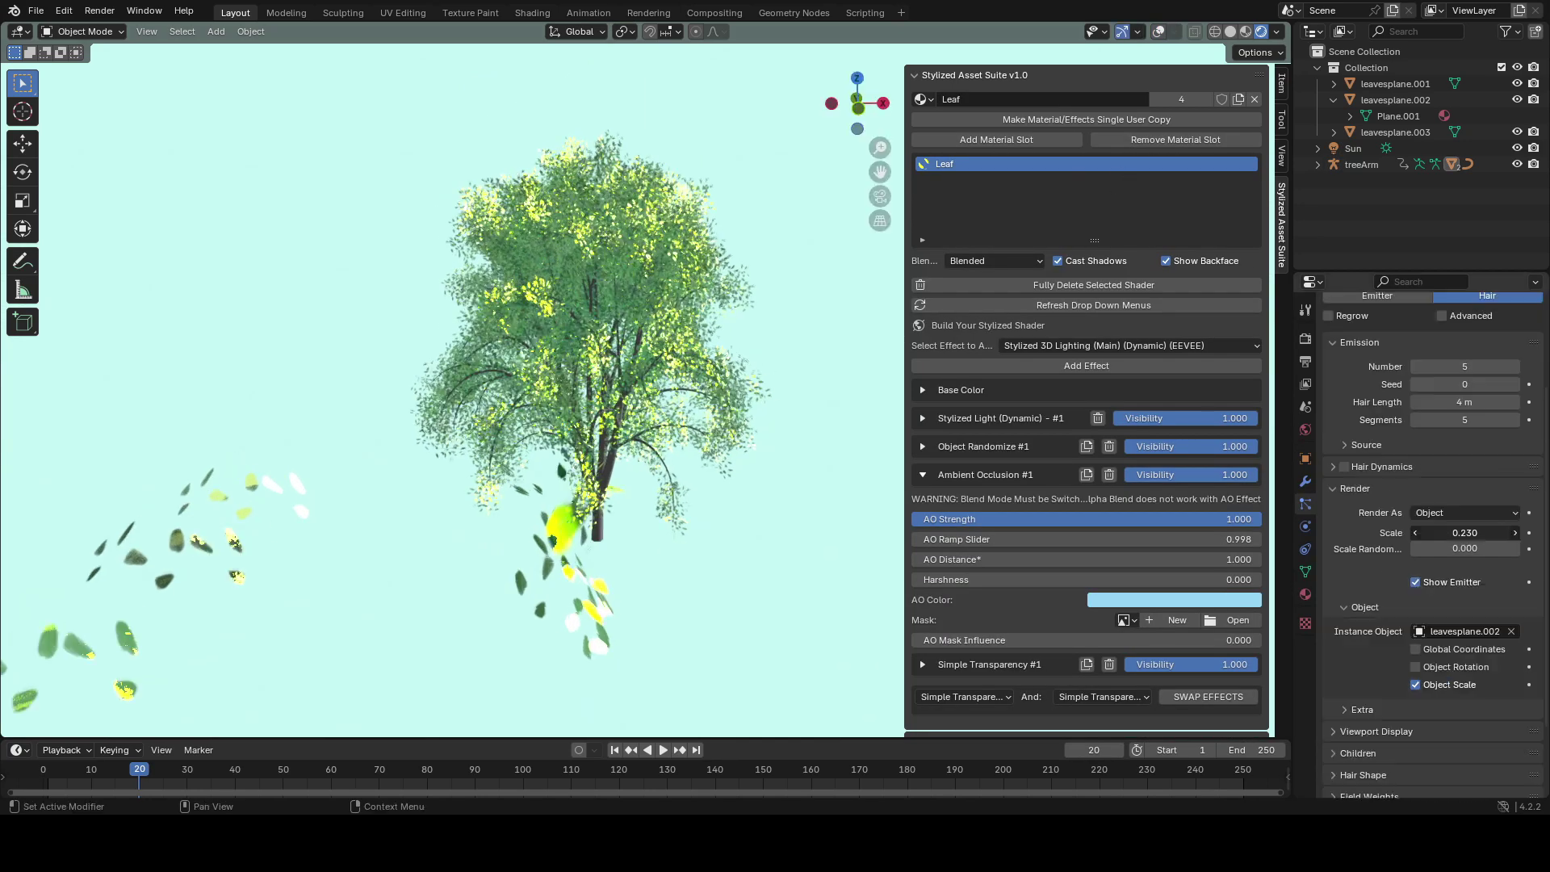
- Set the sphere's particle render scale to 0.25 and raise the particle number to 6
mouse_move(1464, 532)
mouse_down()
mouse_move(1493, 532)
mouse_move(1464, 532)
mouse_up()
middle_drag(696, 491, 705, 490)
click(1458, 533)
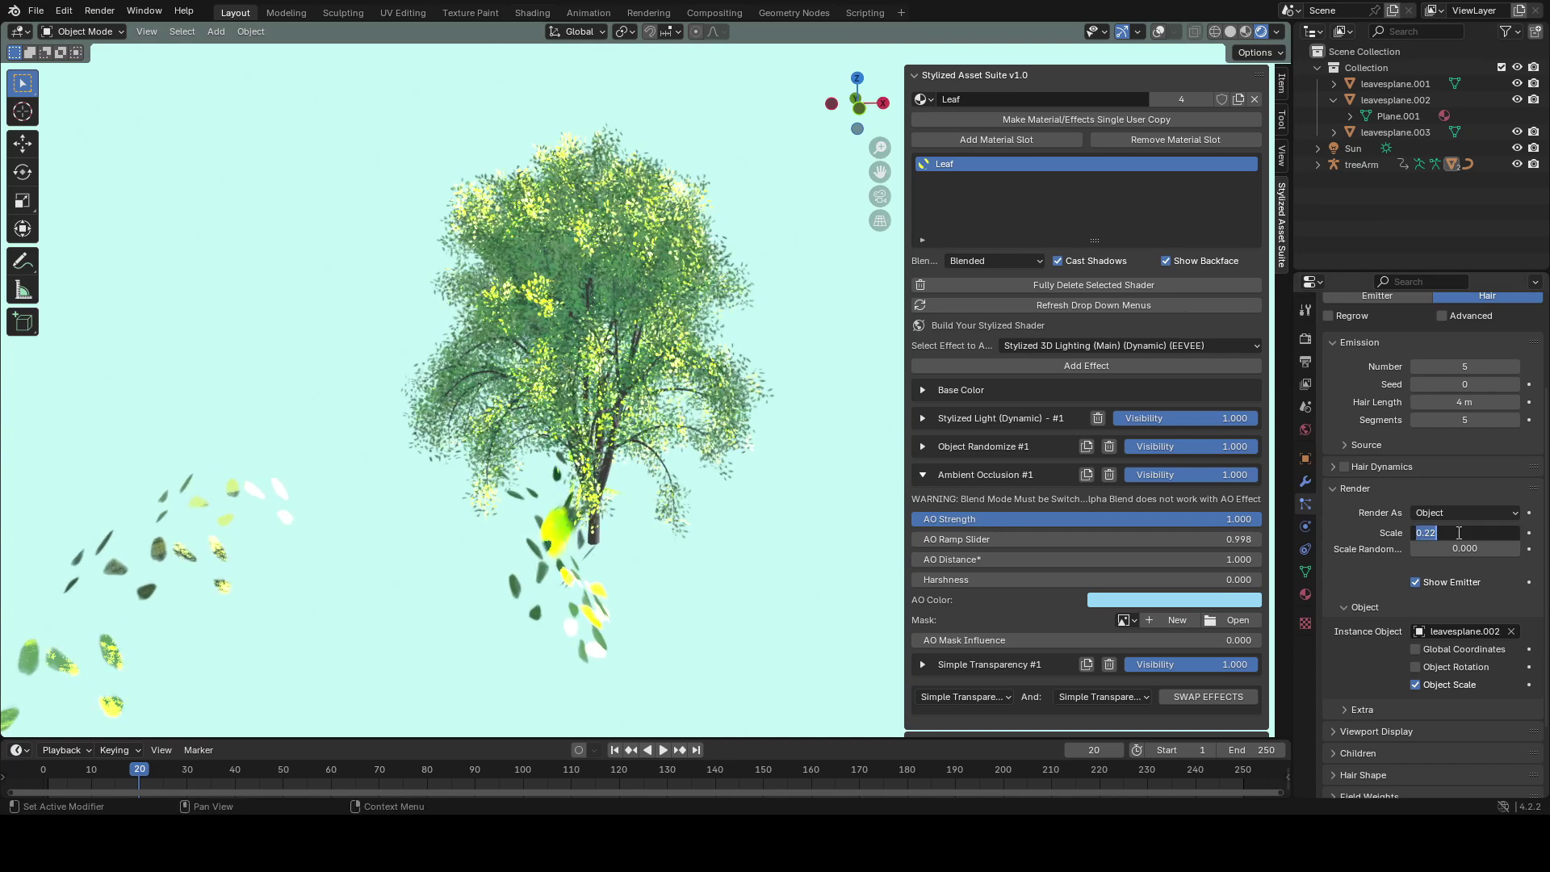
key(Return)
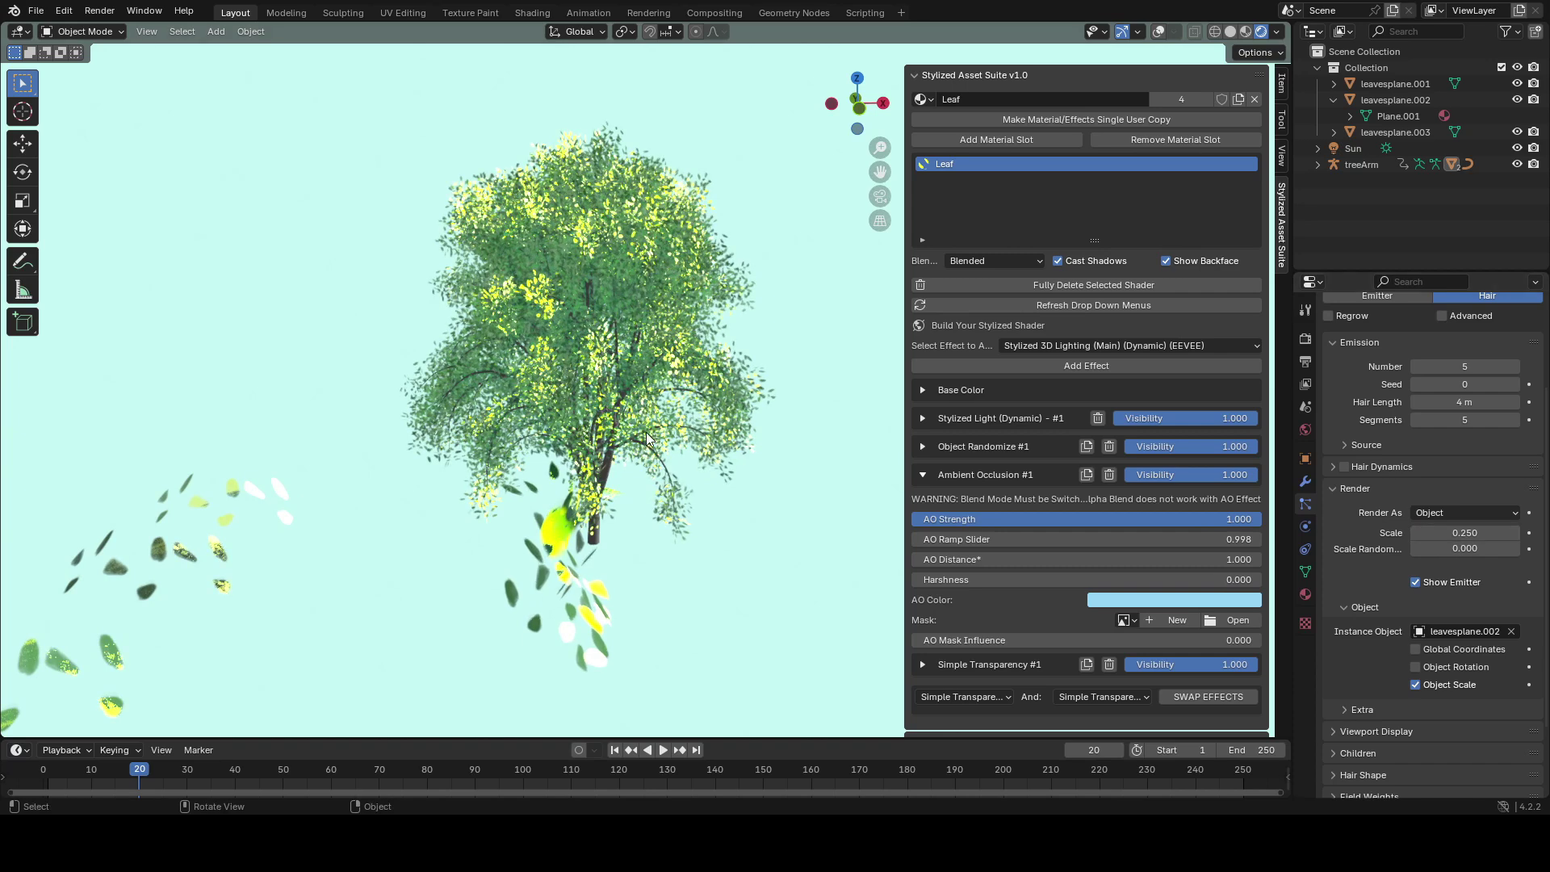
click(1517, 367)
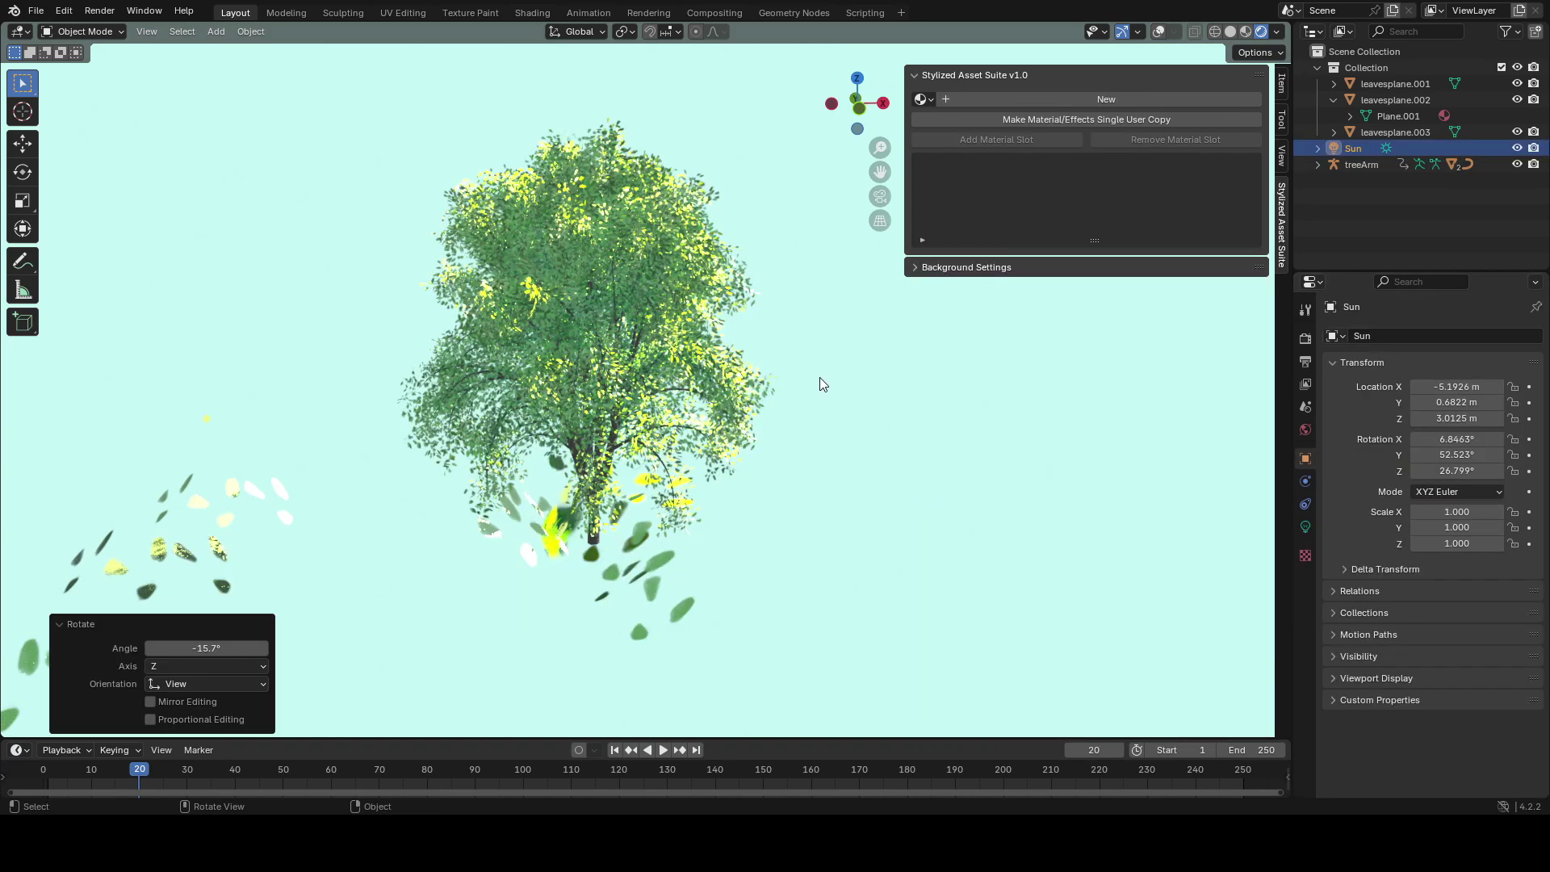
- Rotate the Sun light freely with trackball rotation to change how the tree's foliage is lit
key(r)
key(r)
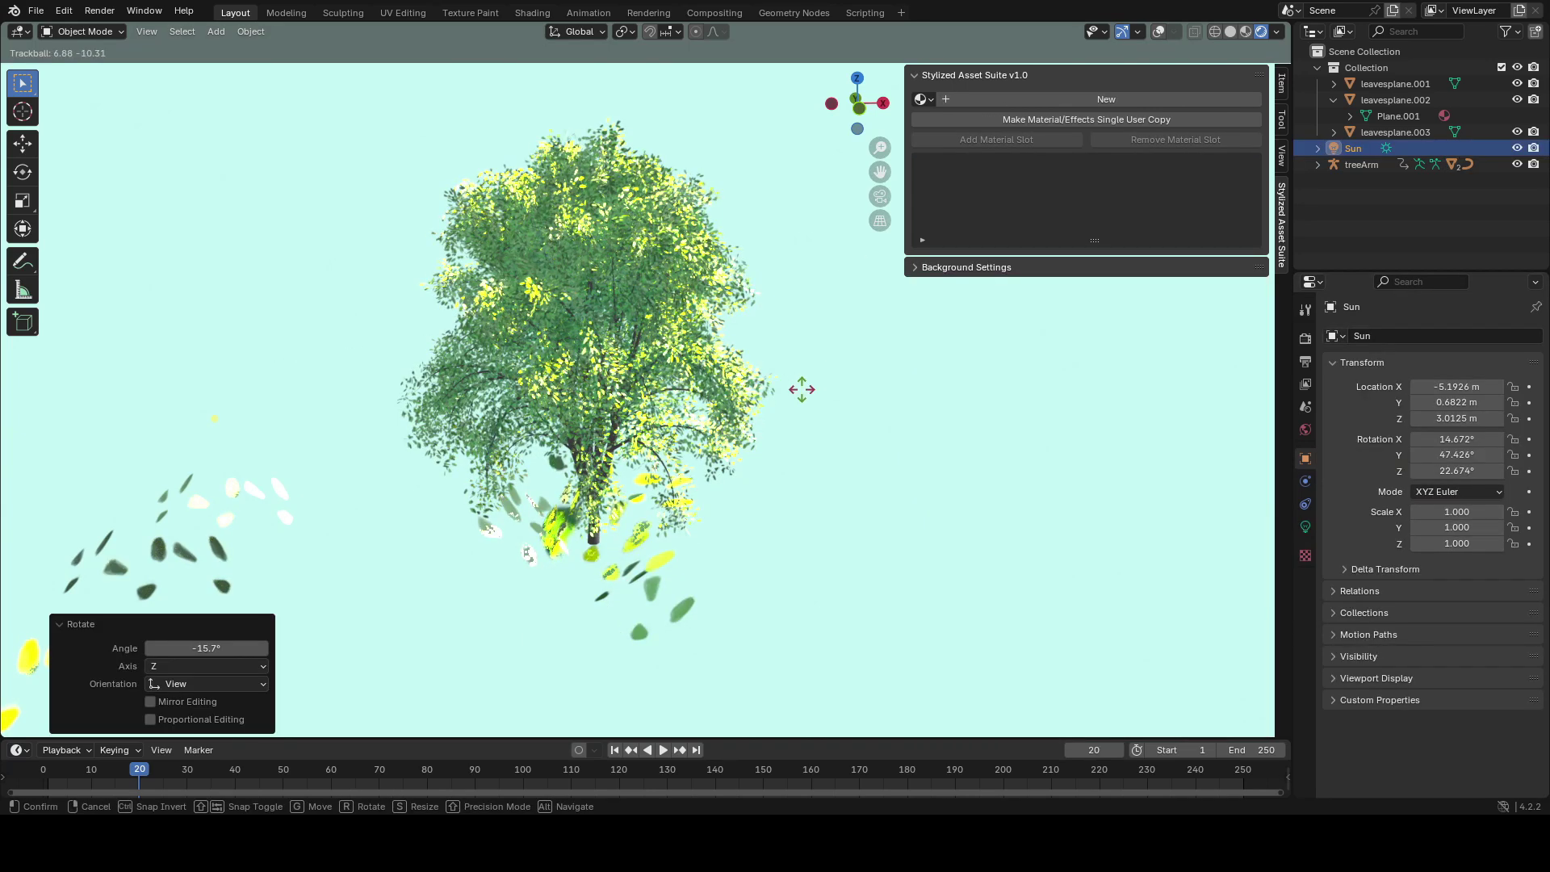
click(803, 391)
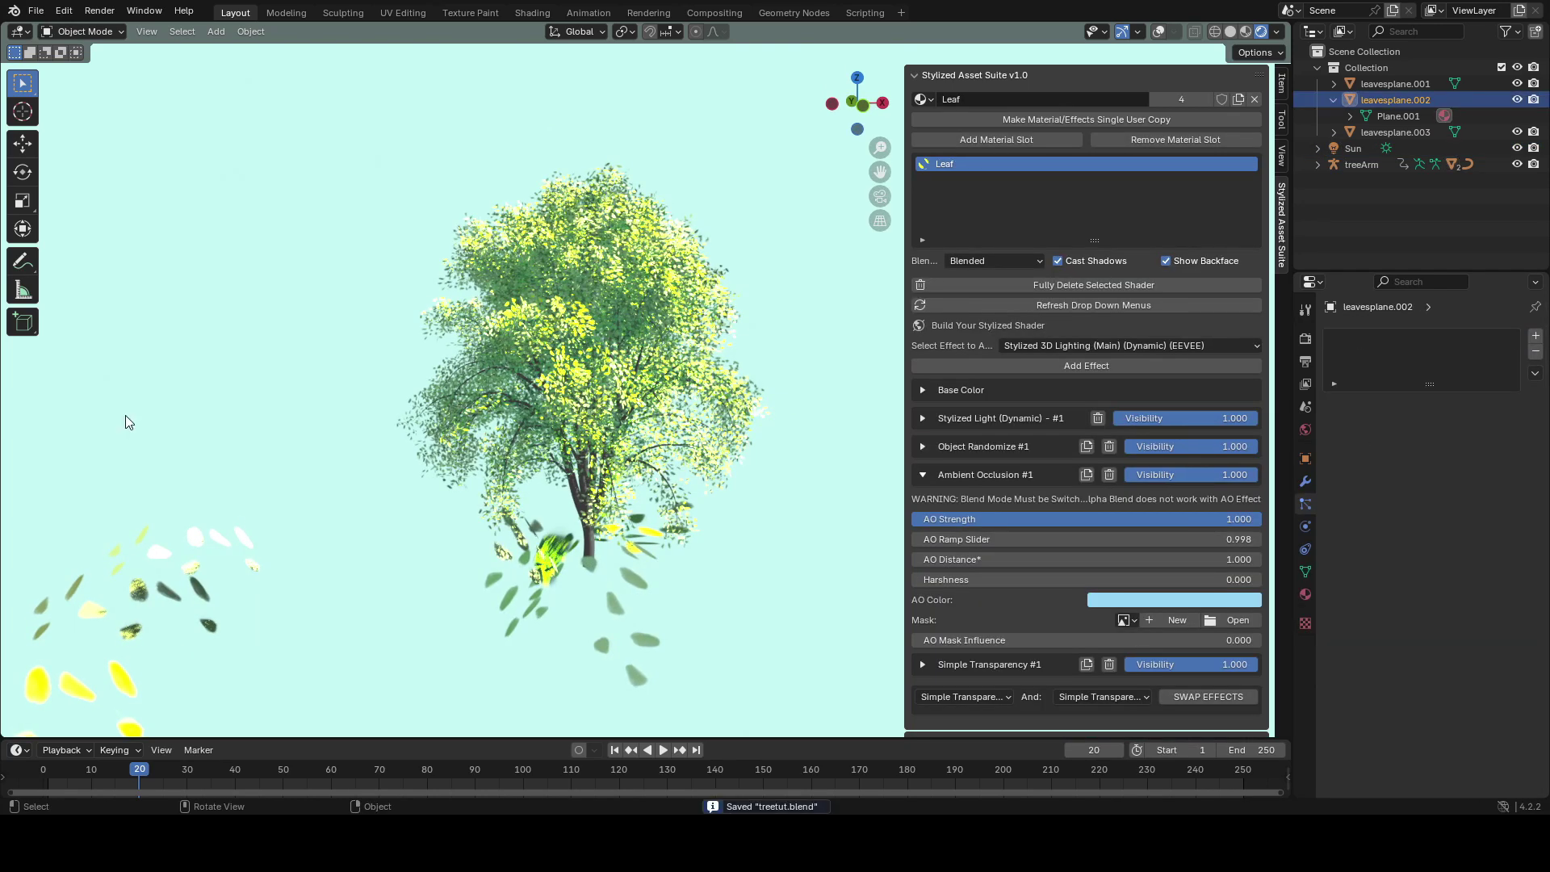
- Switch leavesplane.002 to Texture Paint mode, lower the brush strength to about 0.16, and hide the viewport overlays
key(shift+alt+z)
click(91, 31)
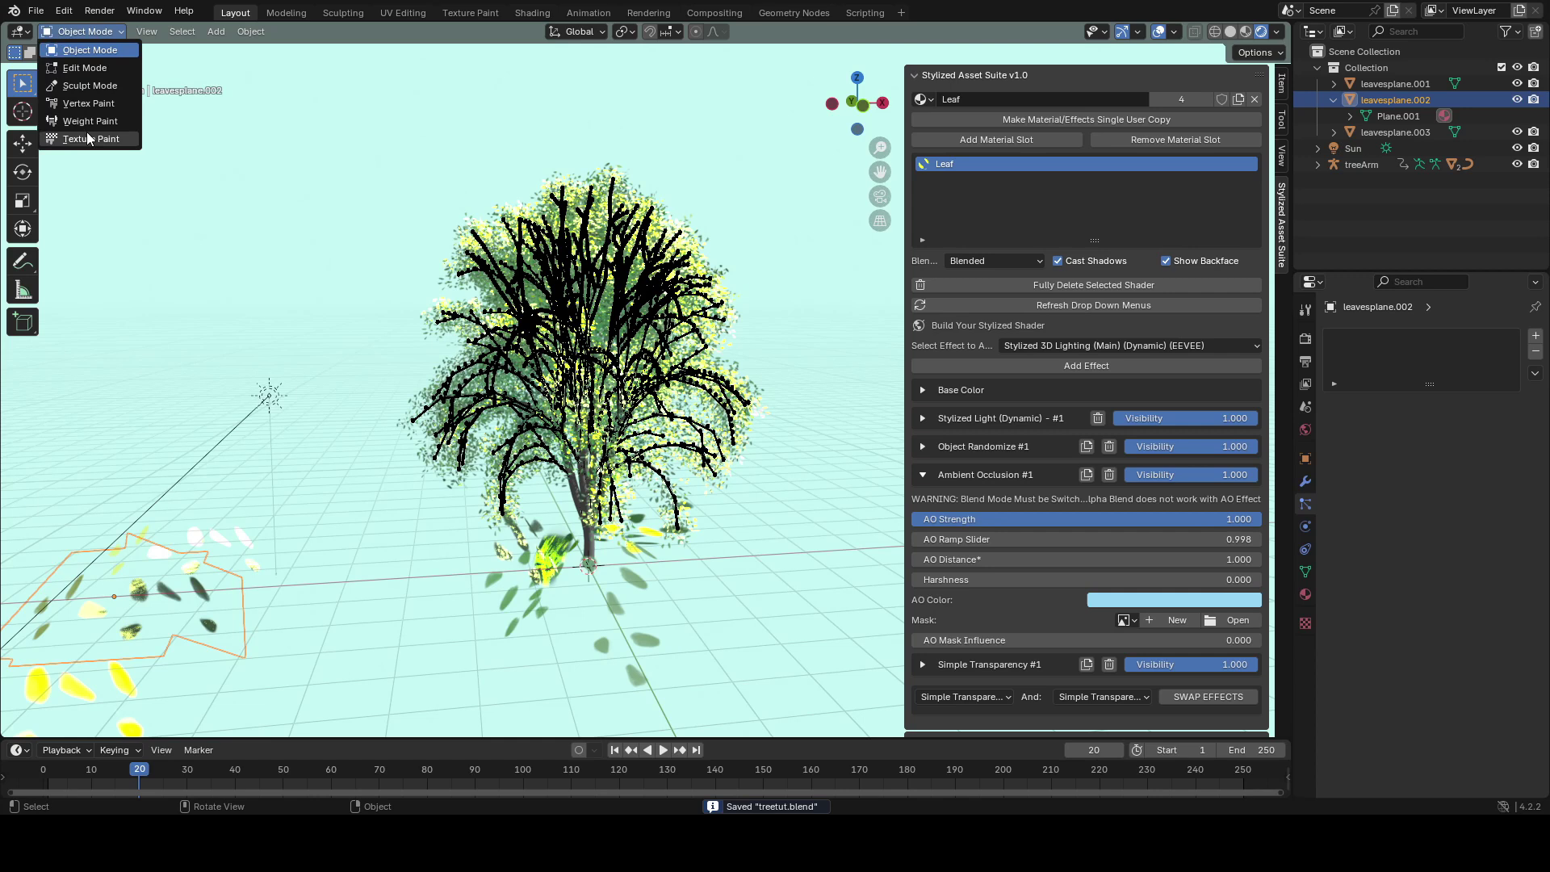
click(90, 139)
key(f)
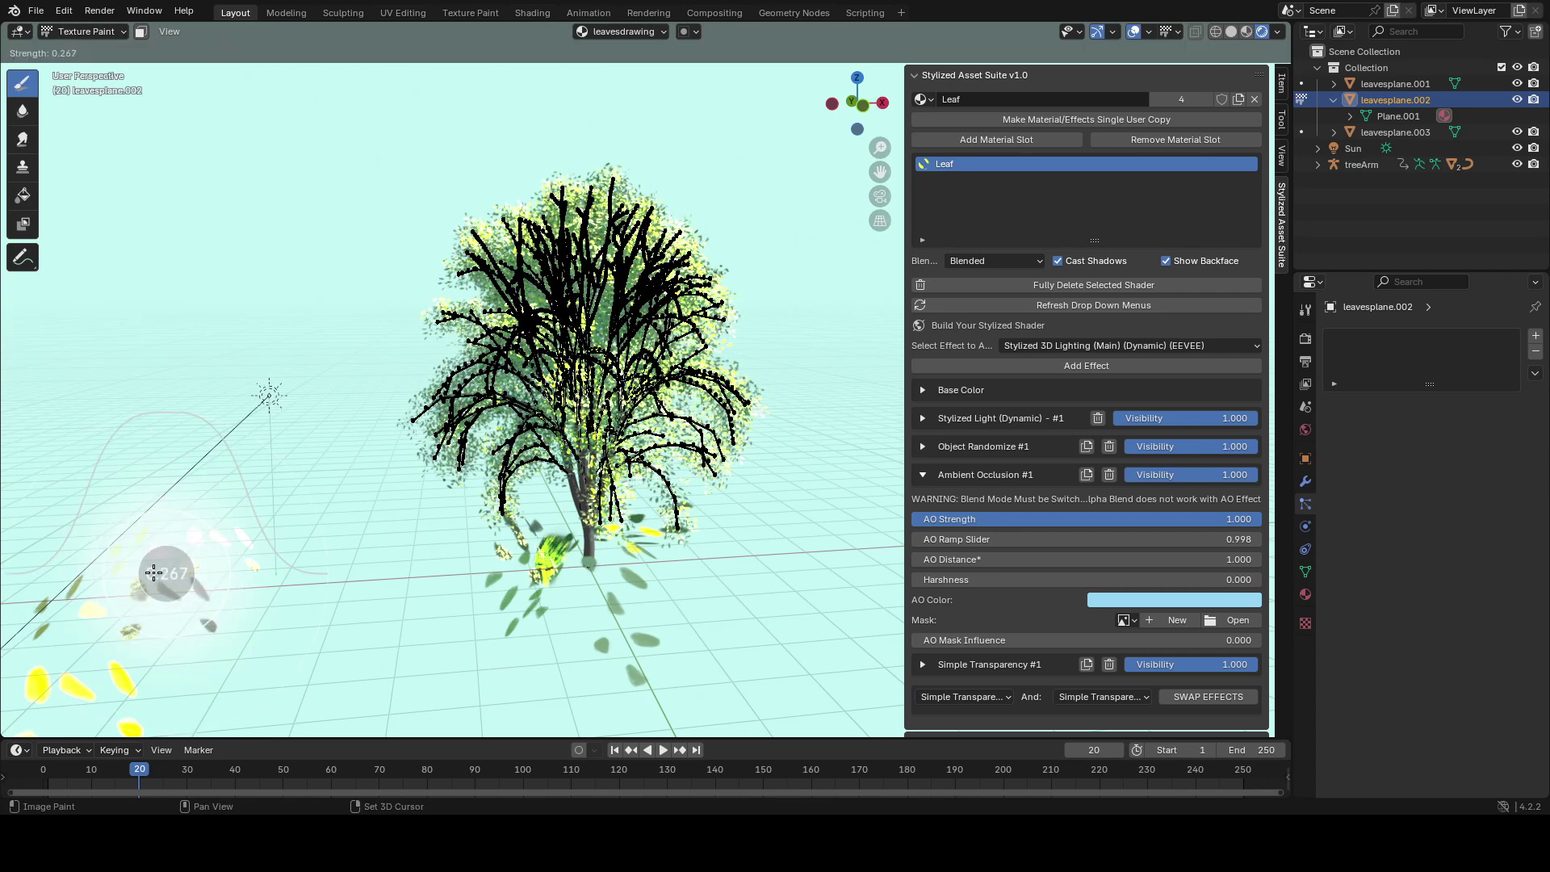
click(133, 579)
key(shift+alt+z)
- Try soft, low-strength white brush strokes between the leaves on leavesplane.002 and undo them
mouse_move(107, 598)
mouse_down()
mouse_move(78, 628)
mouse_move(96, 614)
mouse_move(142, 629)
mouse_up()
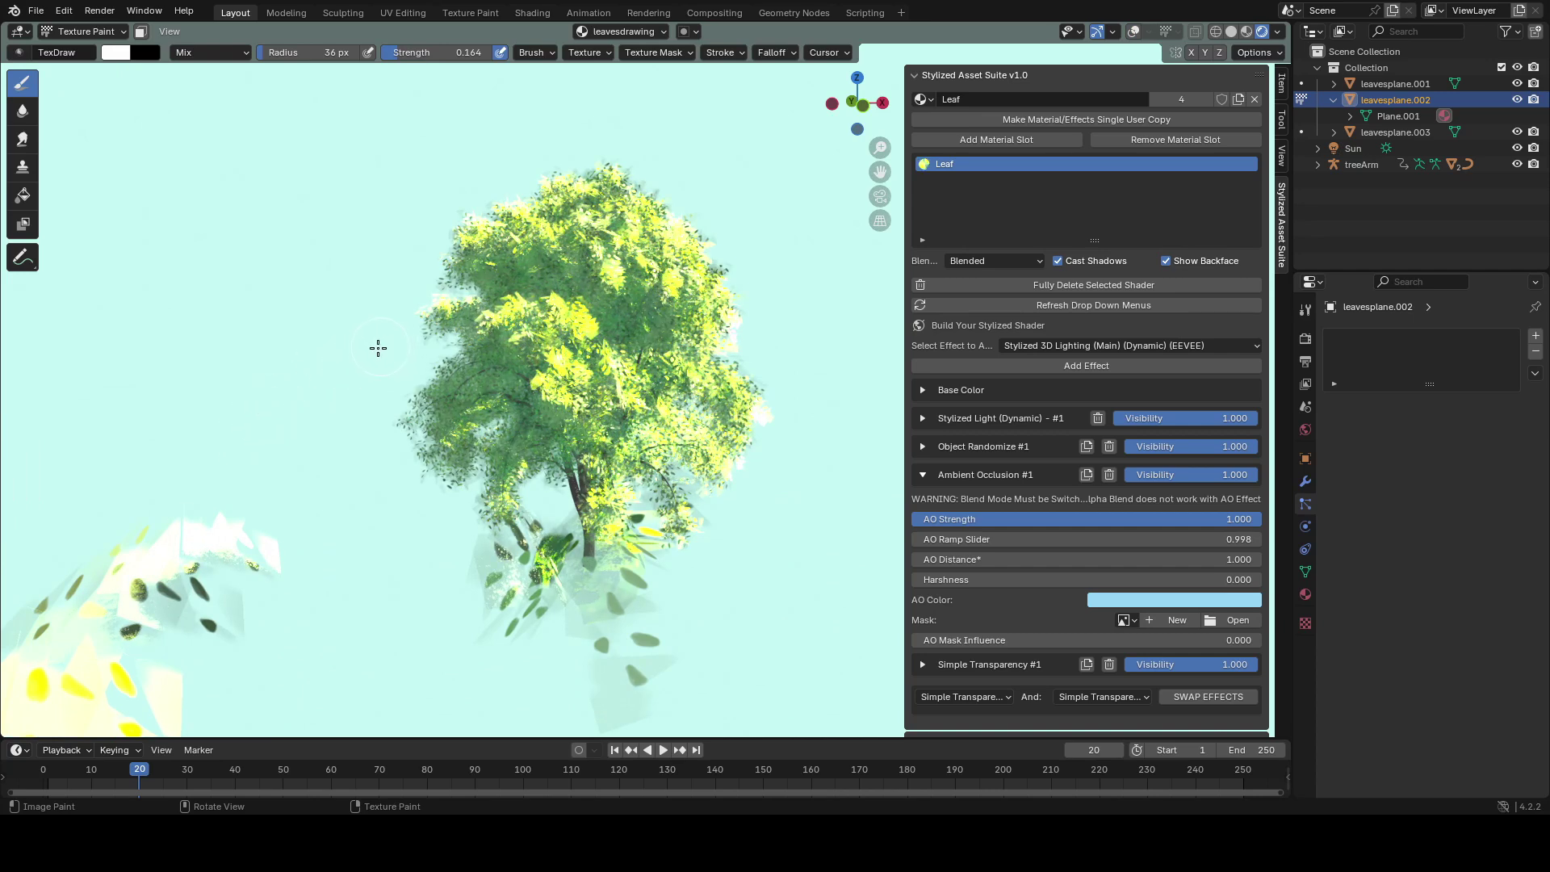
key(ctrl+z)
drag(157, 583, 213, 560)
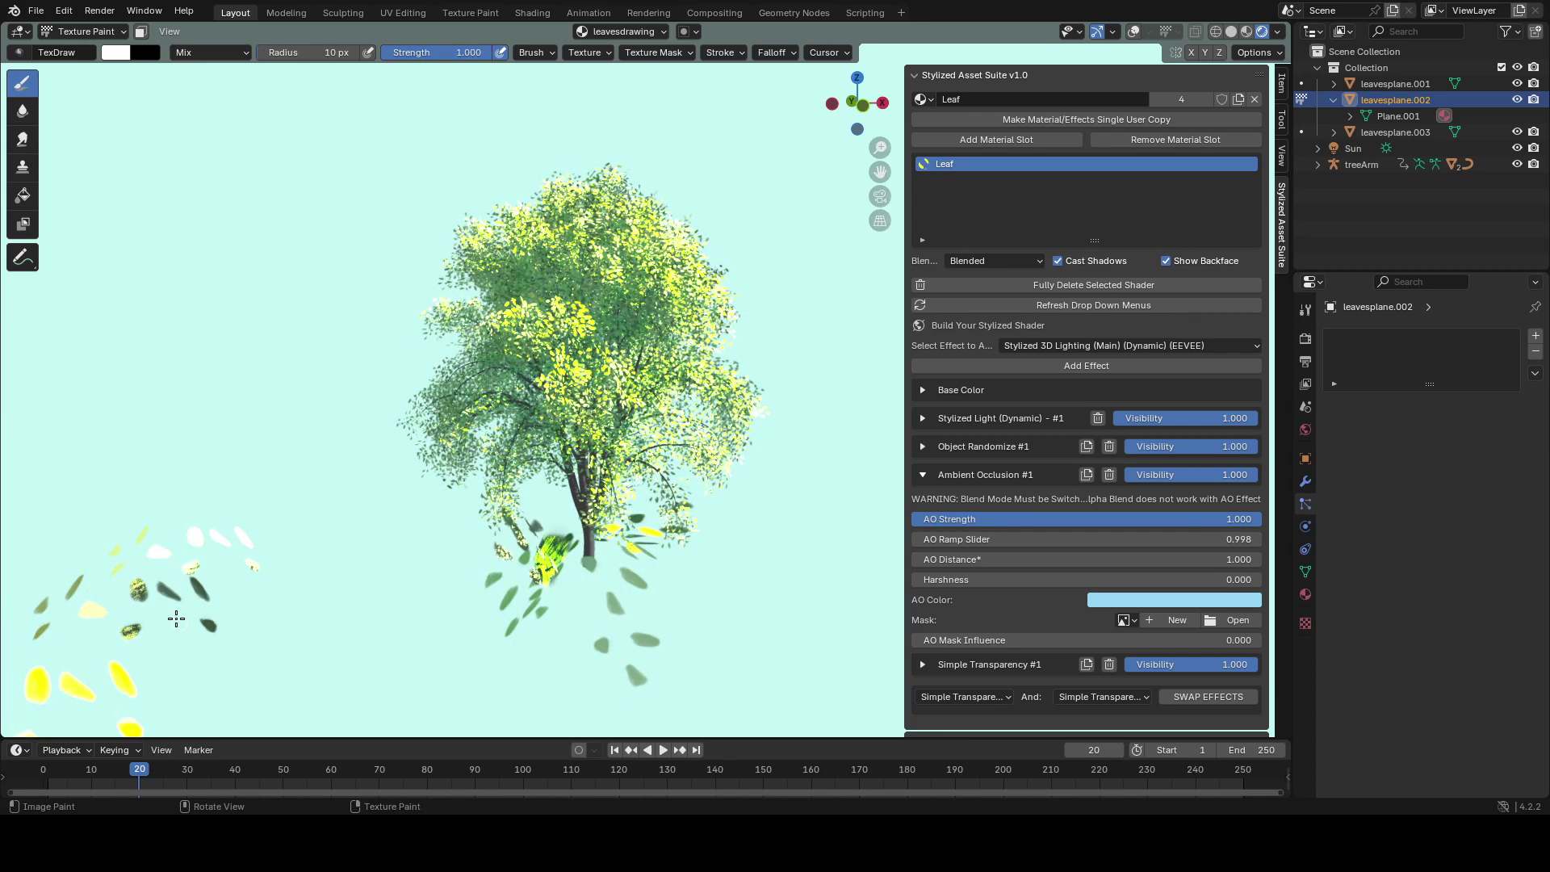
- Paint additional leaves on leavesplane.002 with a 10 px white brush at strength 1.0, undoing the last stroke
mouse_move(176, 619)
mouse_down()
mouse_move(176, 605)
mouse_move(139, 631)
mouse_move(234, 559)
mouse_up()
key(ctrl+z)
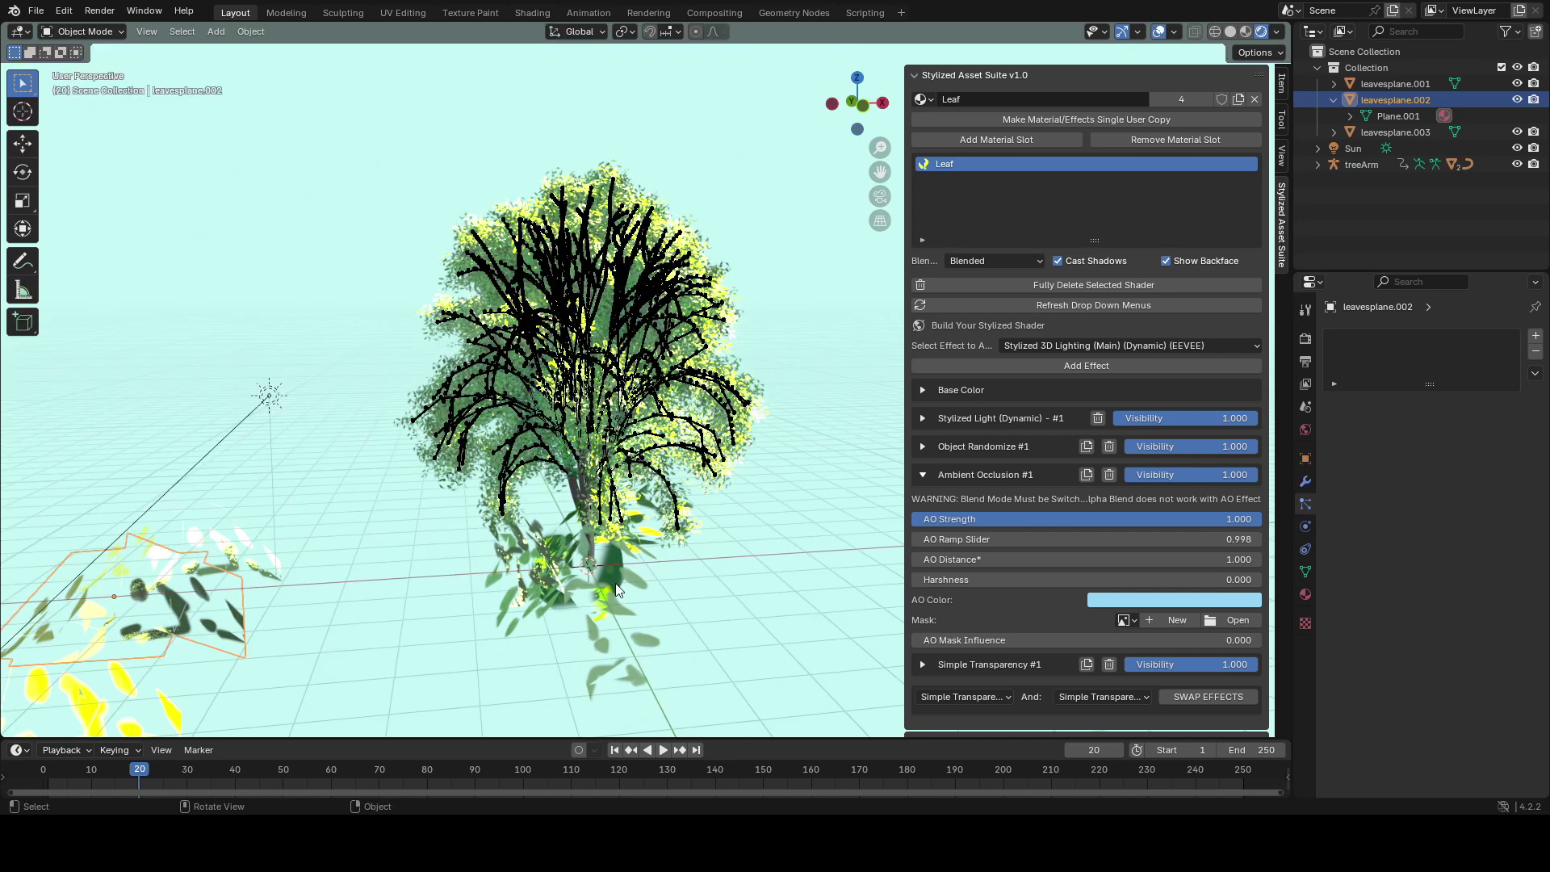
click(617, 589)
key(shift+alt+z)
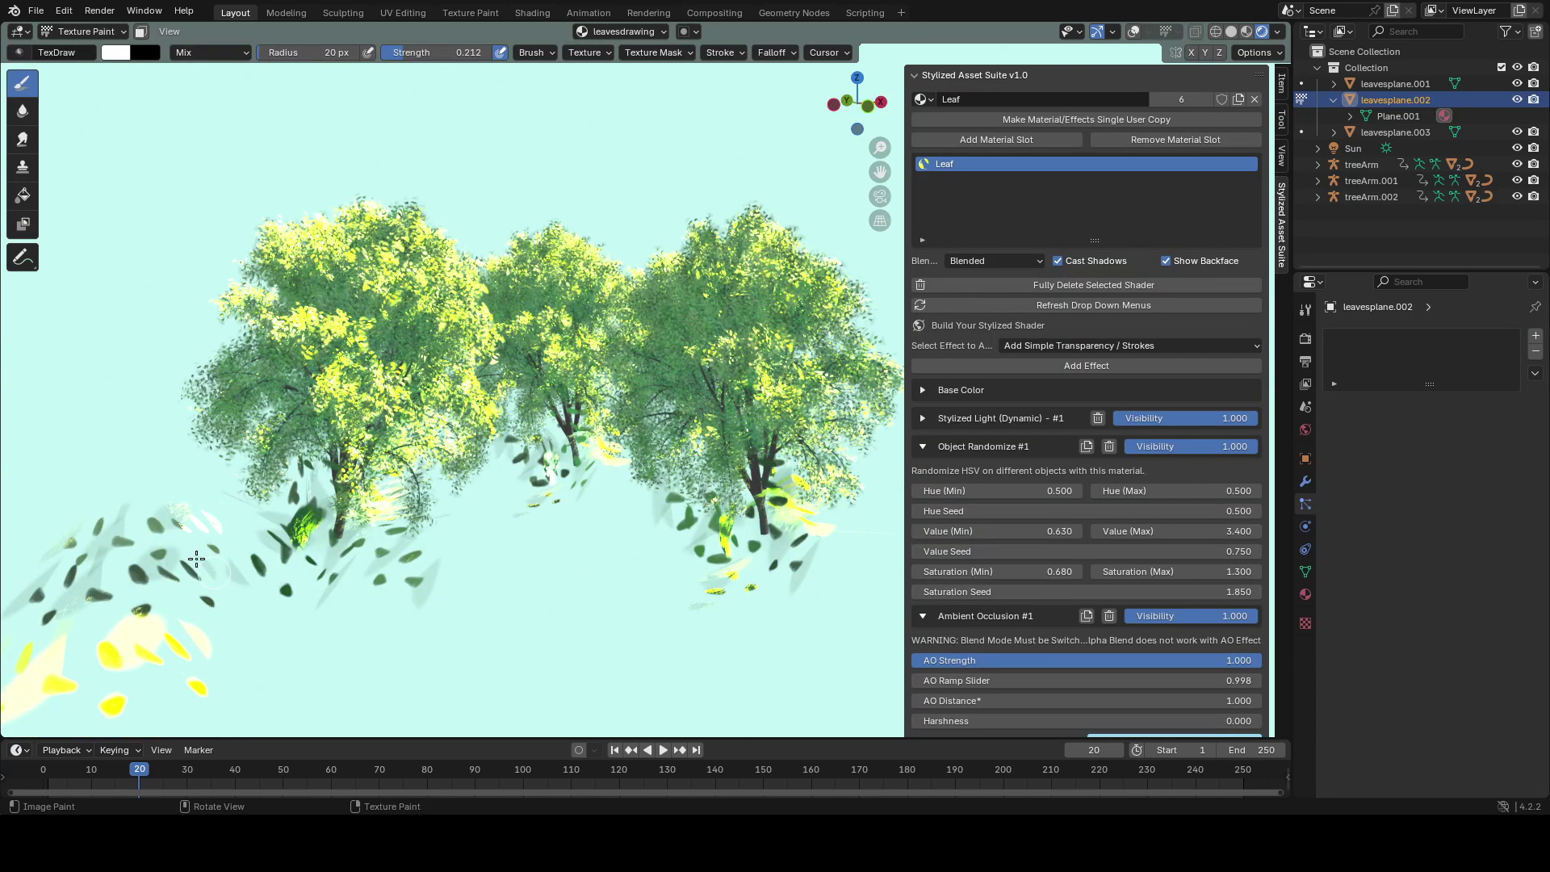
- Try translucent strokes across the leaves on leavesplane.002 with a 20 px brush at strength 0.212, and undo the last one
mouse_move(162, 536)
mouse_down()
mouse_move(166, 555)
mouse_move(105, 551)
mouse_move(252, 447)
mouse_move(369, 406)
mouse_up()
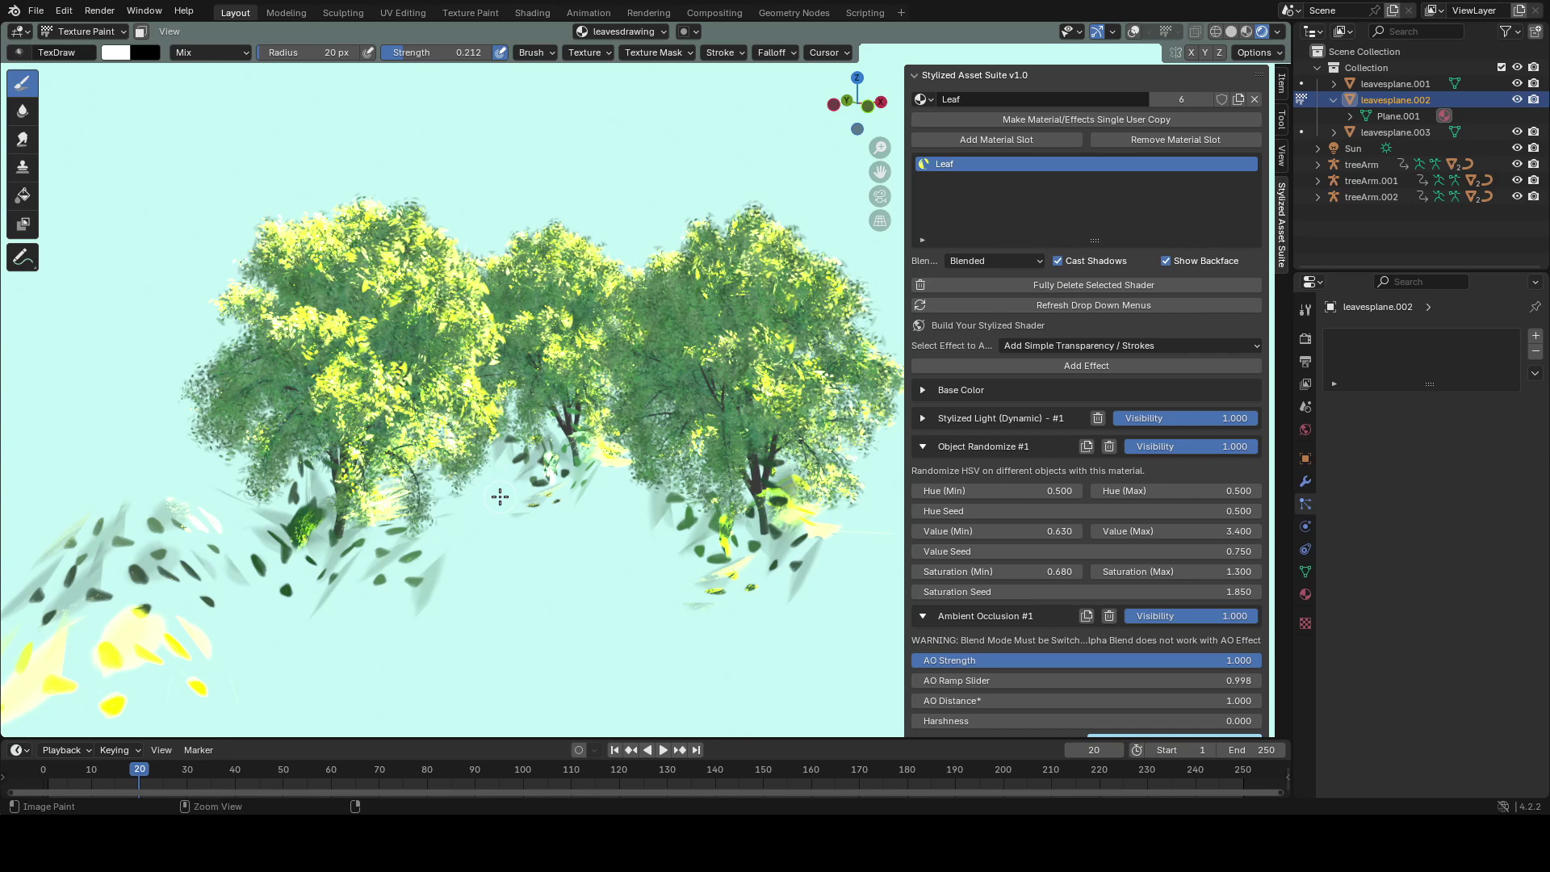
key(ctrl+z)
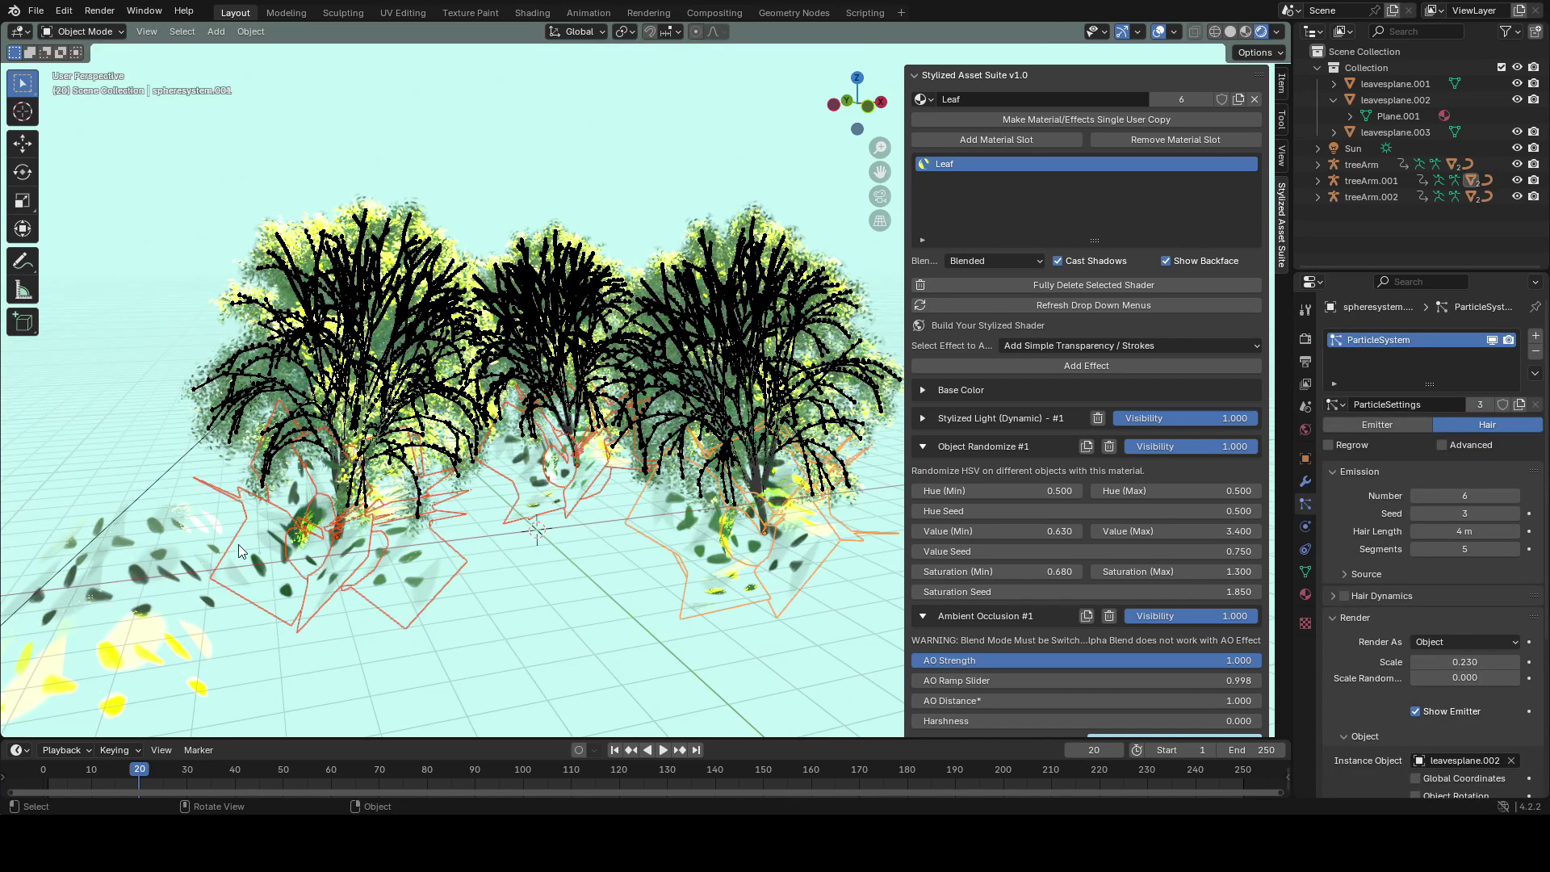
click(229, 544)
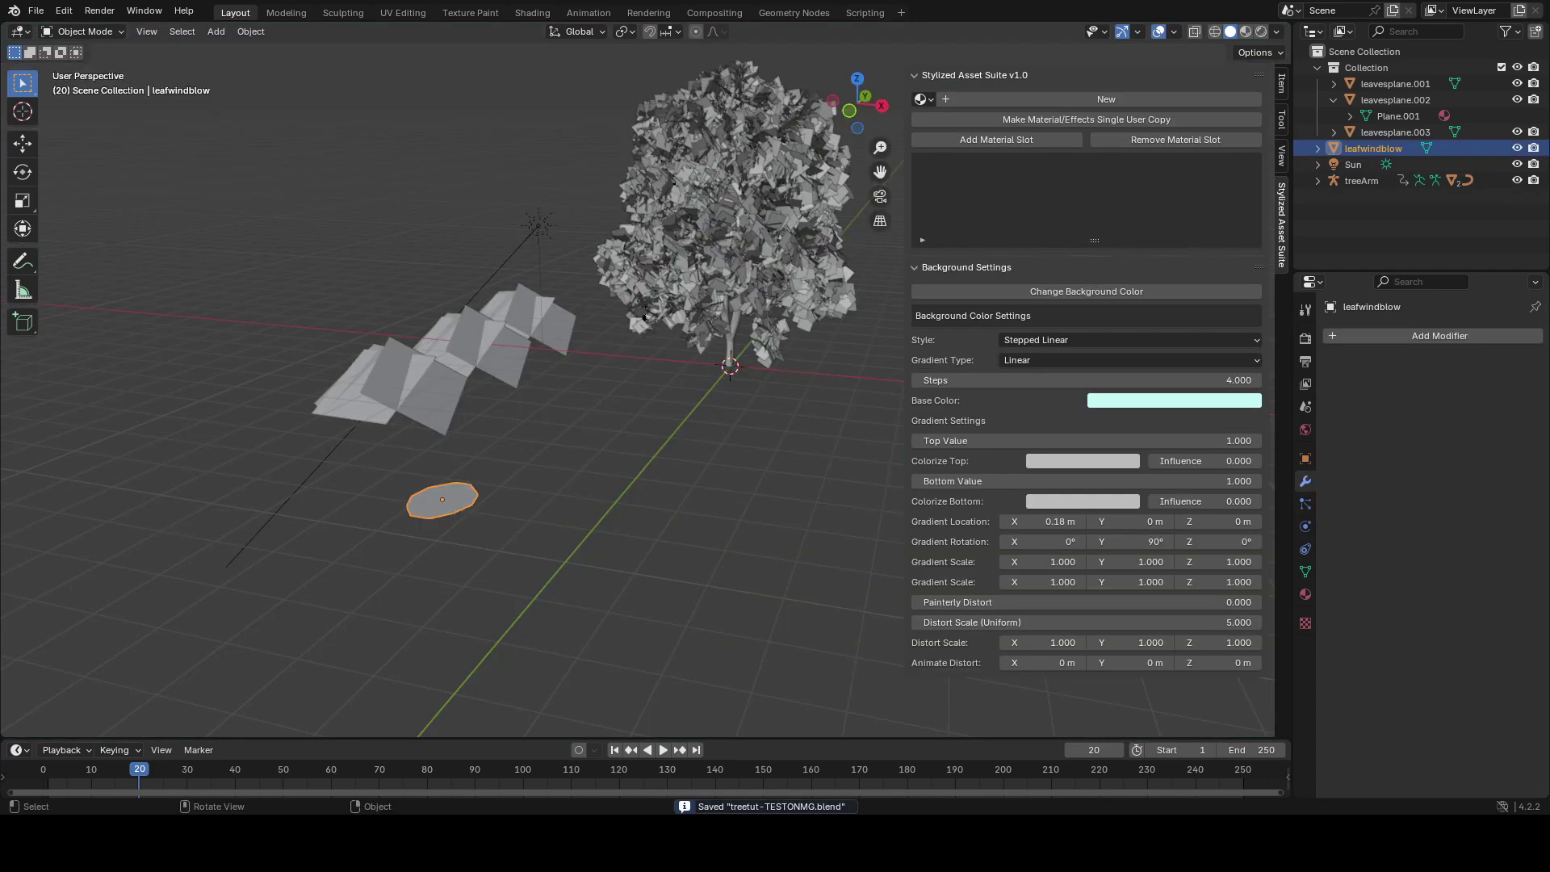
- Examine the leafwindblow mesh's vertices in Edit Mode, return to Object Mode, and save the file
scroll(562, 268, up, 1)
mouse_move(578, 356)
shift+middle_down()
mouse_move(562, 268)
mouse_move(579, 356)
shift+middle_up()
key(Tab)
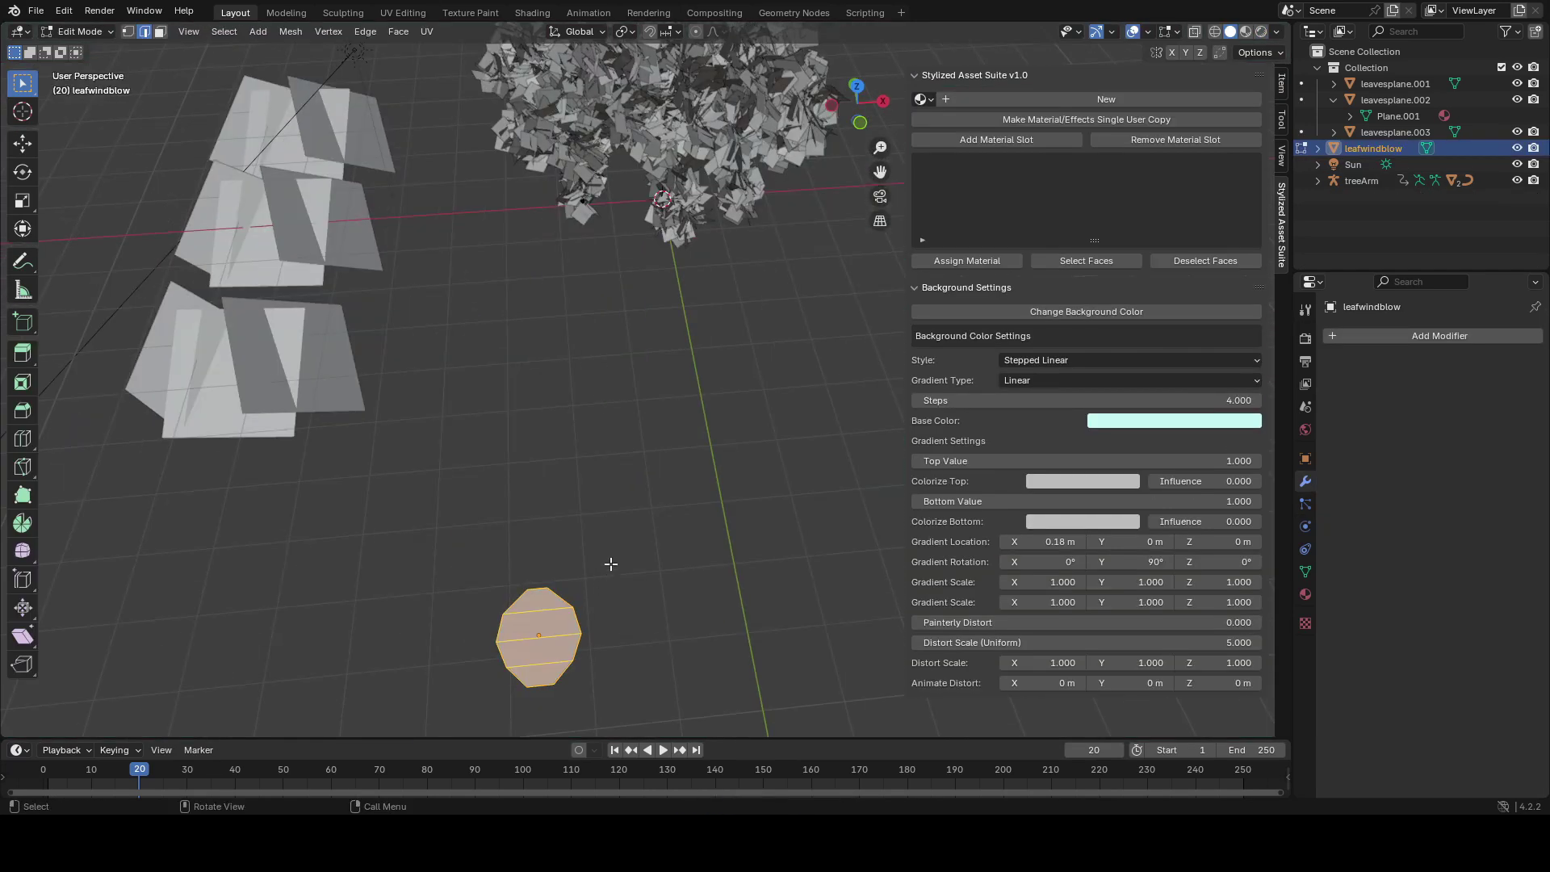
key(1)
shift+middle_drag(611, 565, 637, 443)
drag(651, 431, 424, 594)
shift+middle_drag(588, 595, 615, 501)
scroll(616, 501, up, 3)
drag(709, 351, 544, 456)
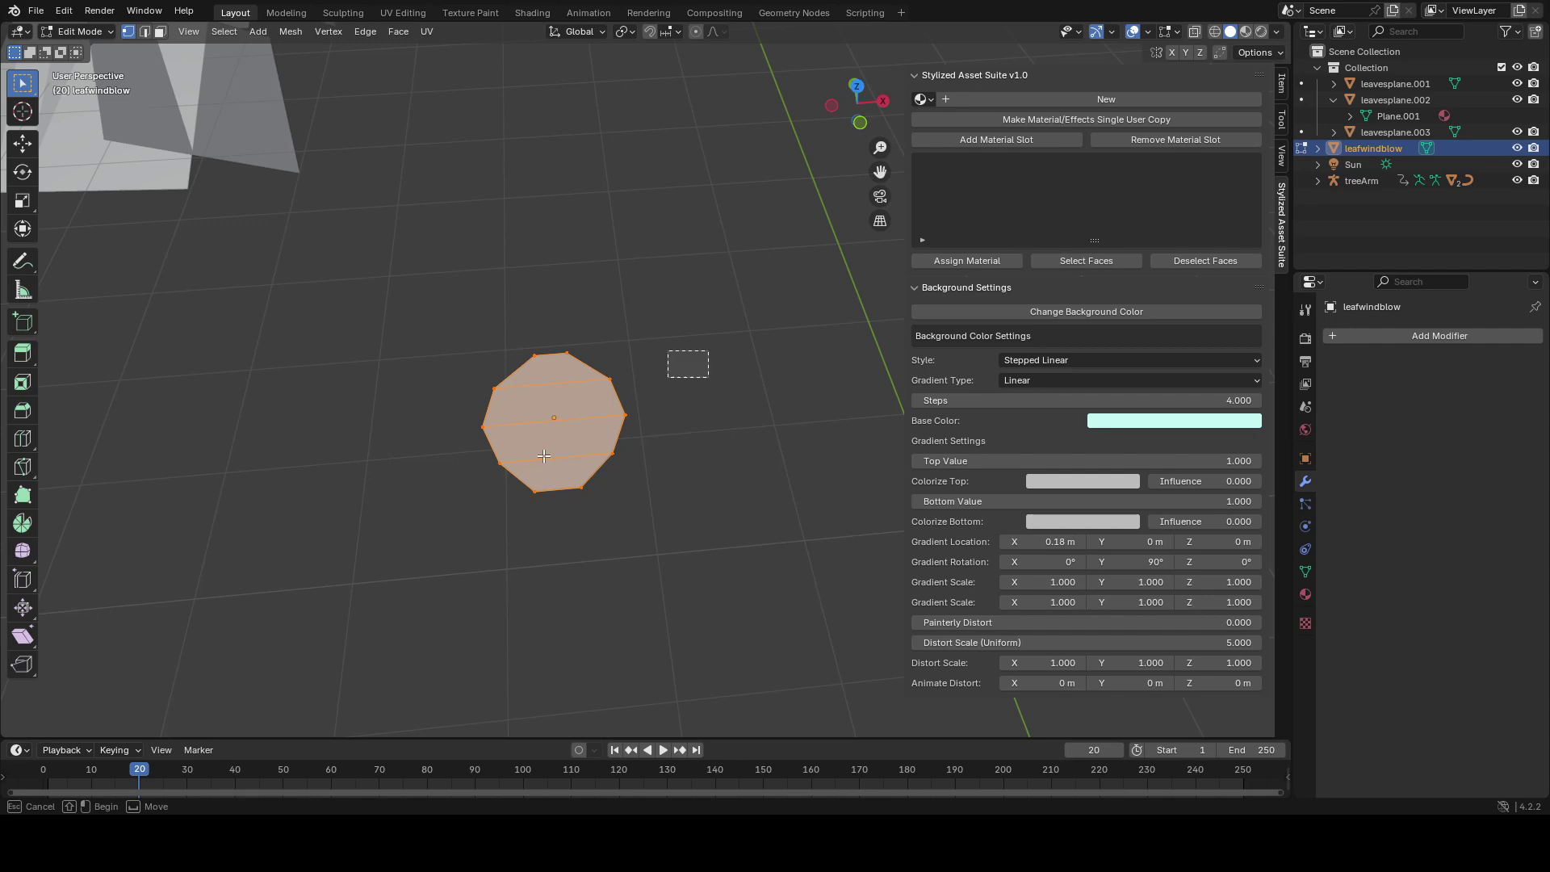
key(Escape)
key(Tab)
scroll(691, 347, down, 5)
middle_drag(692, 350, 705, 447)
key(ctrl+s)
- Add a plane, raise it above the ground along Z, and tilt it about the Y axis
key(shift+a)
click(656, 392)
key(g)
key(z)
click(729, 241)
middle_drag(728, 241, 715, 202)
key(r)
key(y)
click(774, 323)
- Move the tilted plane along X to one side of the tree, scale it by 2.3, and save
key(g)
key(x)
click(524, 348)
key(s)
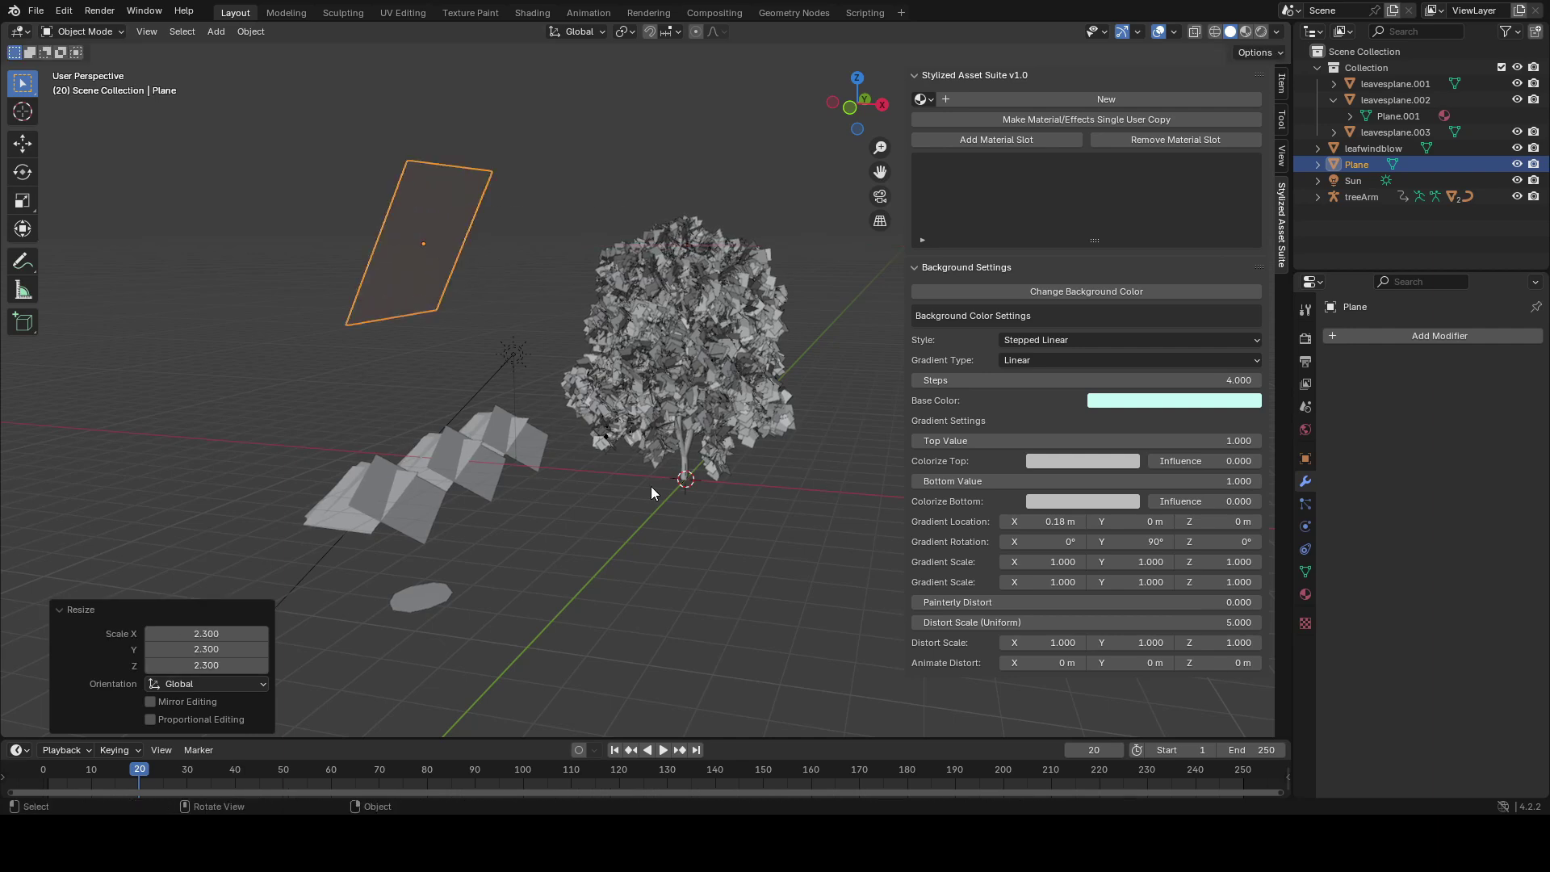
key(ctrl+s)
- Add a particle system to the tilted plane and preview the emission in playback
click(1305, 502)
click(1535, 335)
key(space)
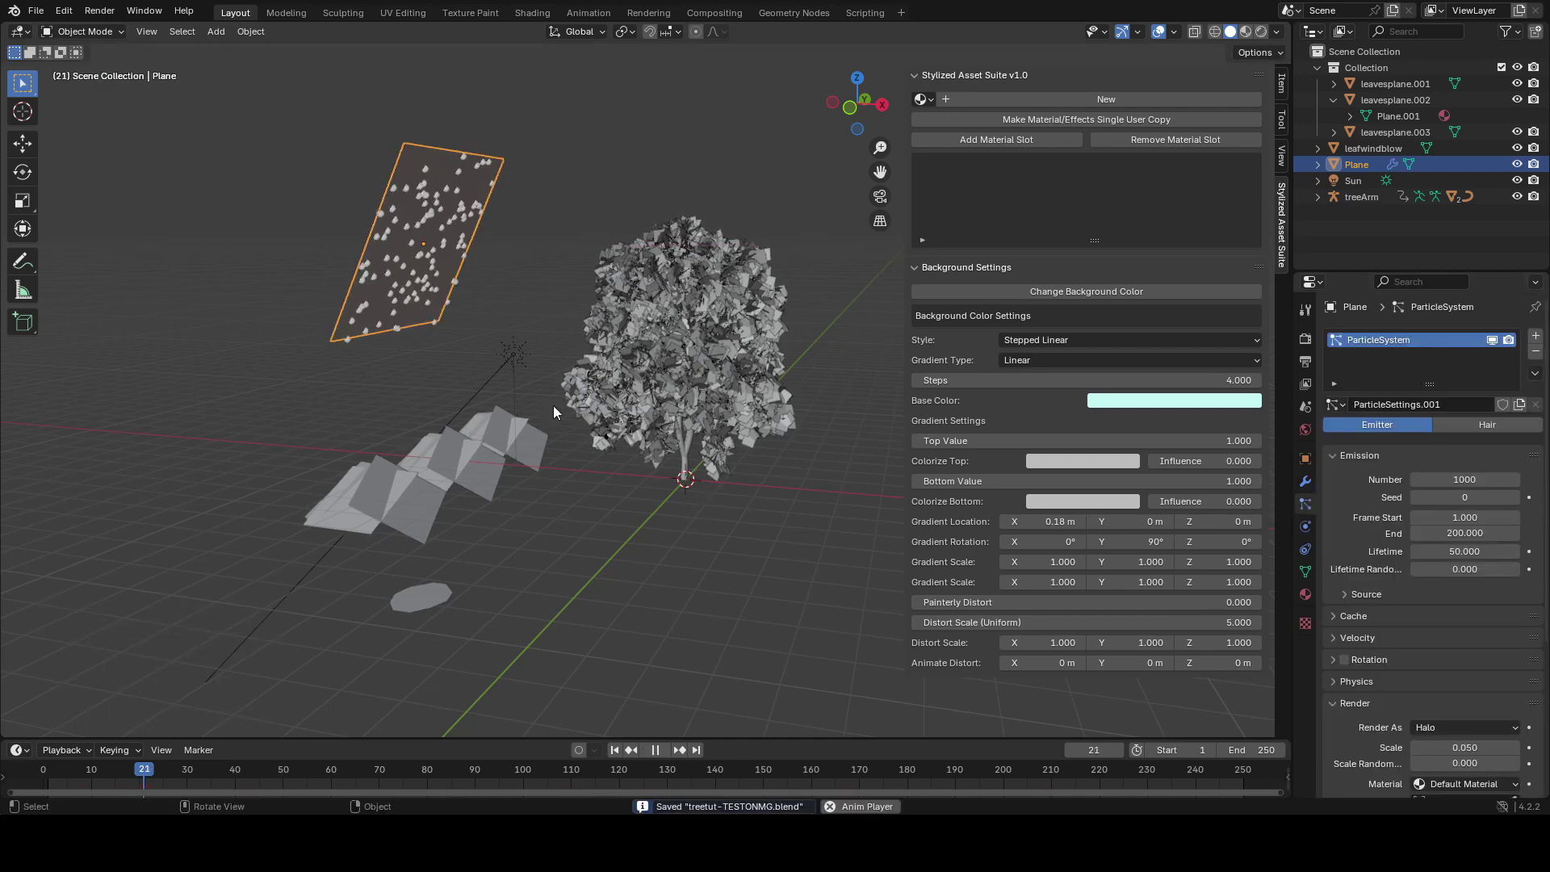
key(space)
- Reduce the plane's emitted particle number to 46, checking it in playback, and save
drag(1463, 479, 1382, 479)
key(space)
key(space)
drag(1500, 483, 1476, 482)
key(space)
key(space)
key(space)
key(space)
key(ctrl+s)
- Adjust the normal emission velocity of the plane's particles and preview the animation
scroll(1420, 539, down, 3)
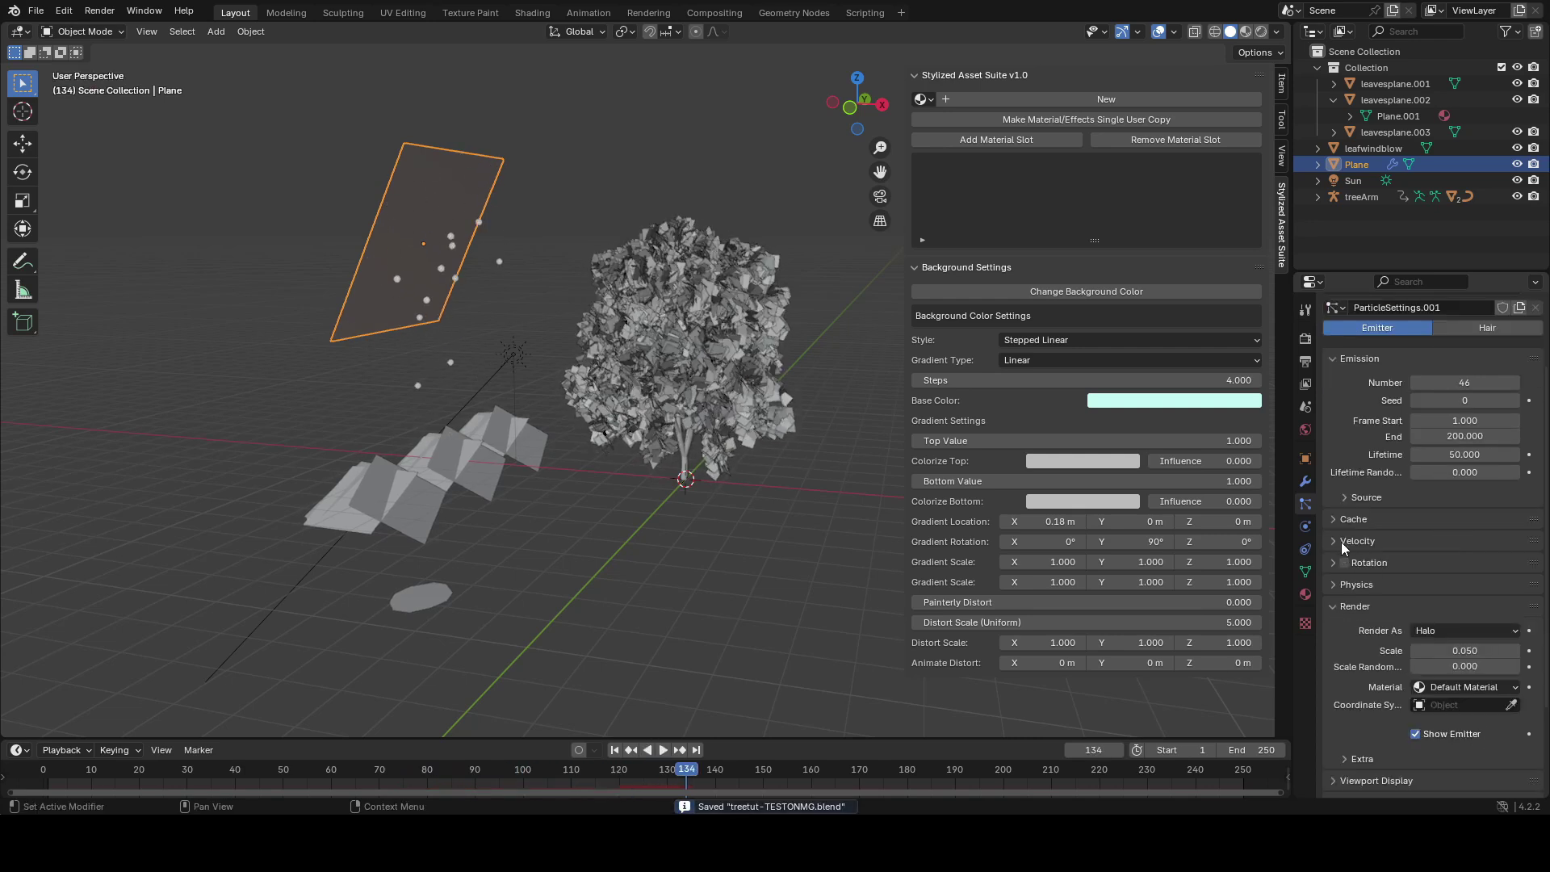
click(1341, 585)
click(1327, 584)
click(1335, 523)
click(1335, 523)
click(1339, 545)
drag(1463, 565, 1472, 565)
key(space)
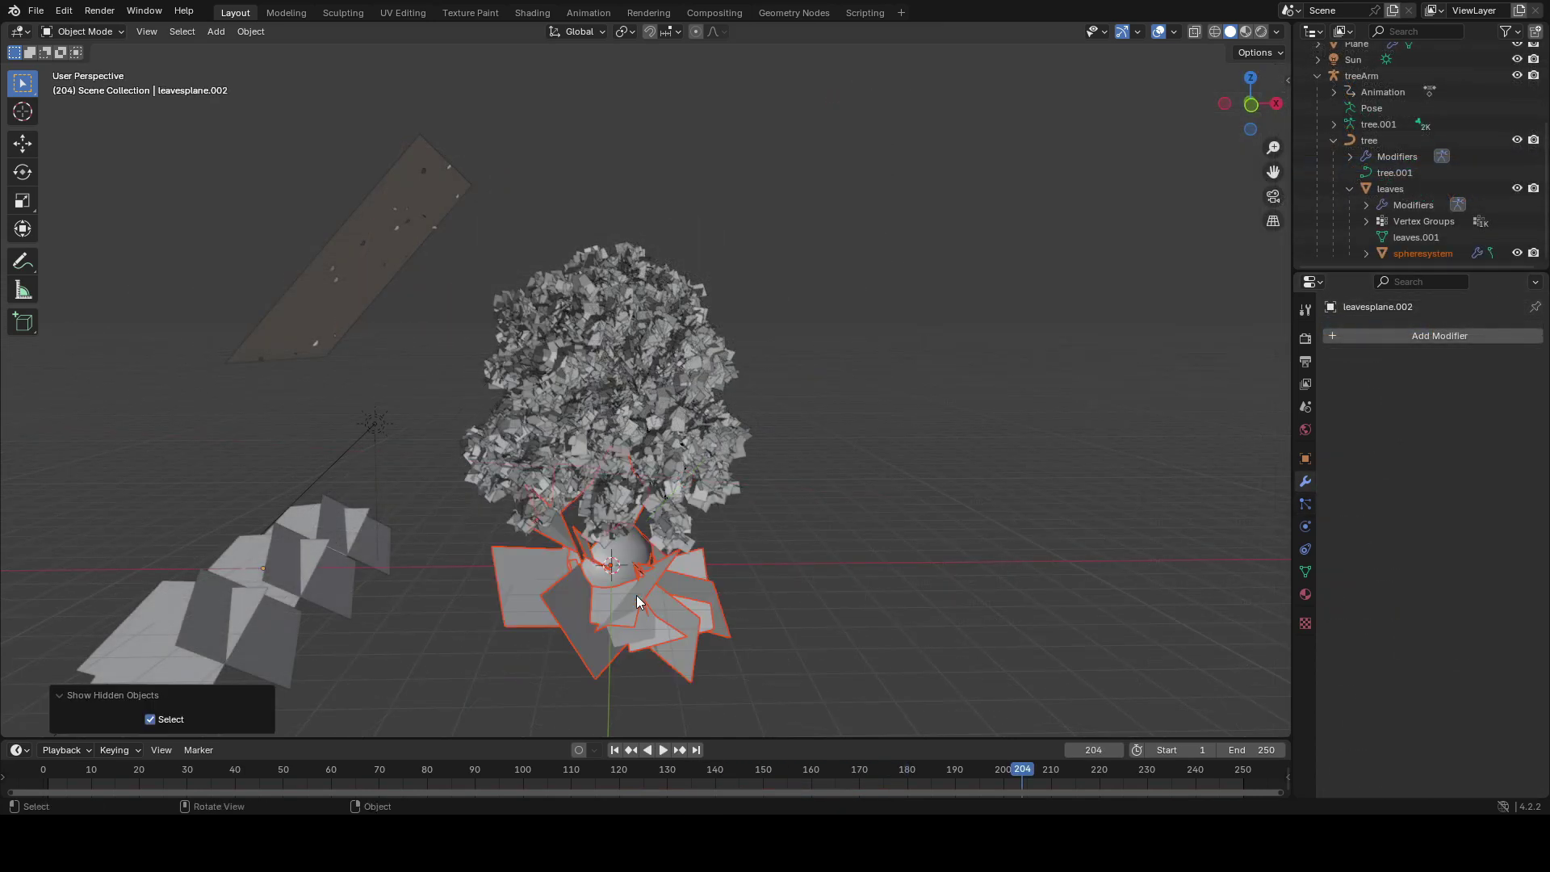
- Set the Wind field weight of the spheresystem particle system to 0
click(630, 530)
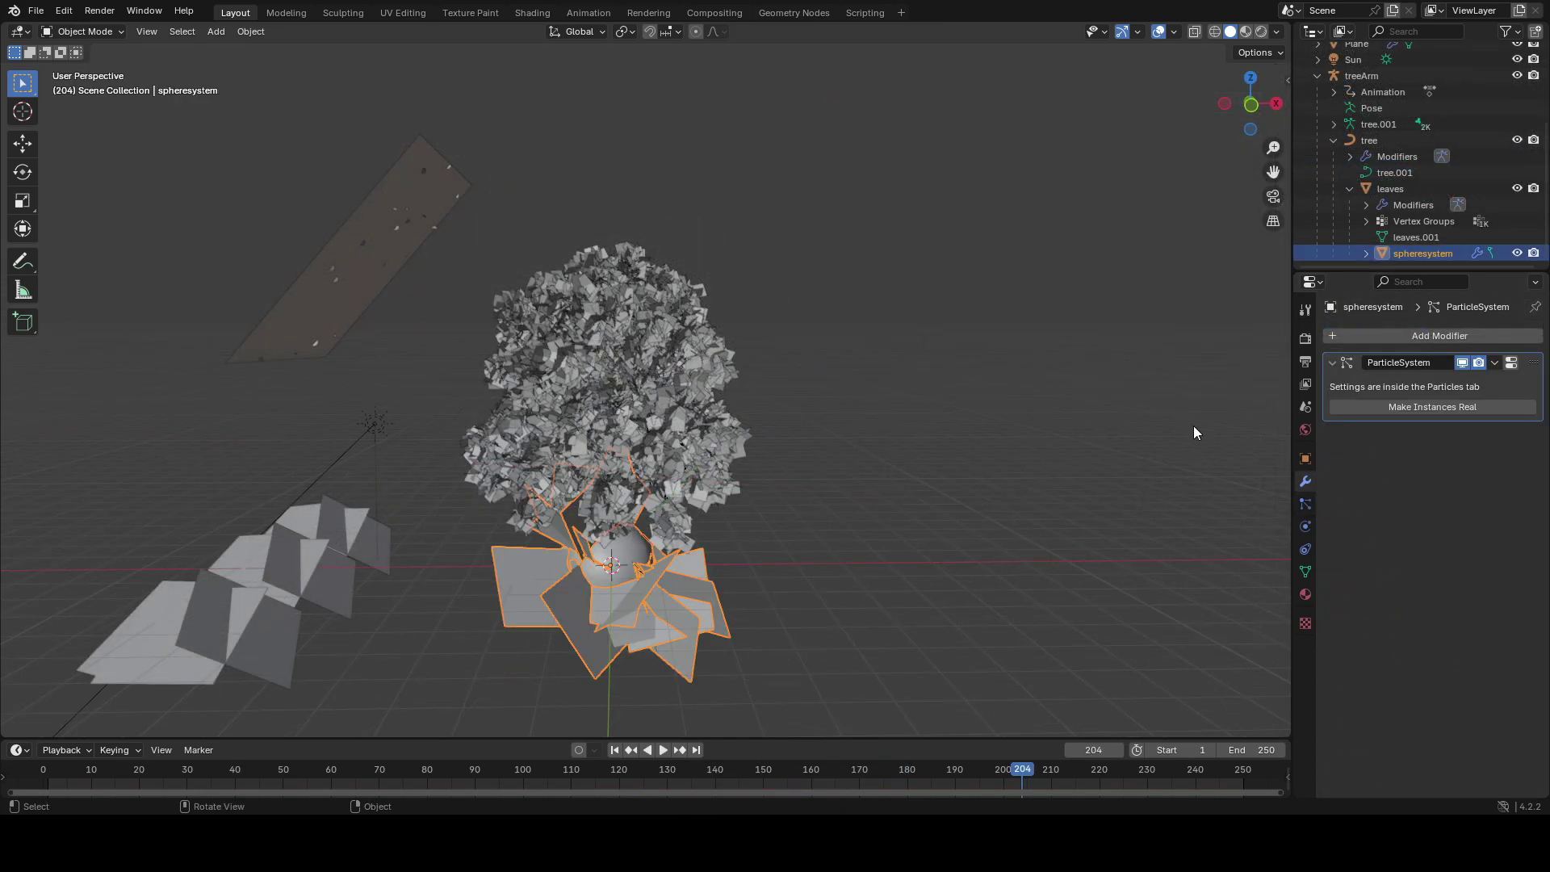
click(1305, 505)
scroll(1465, 536, down, 15)
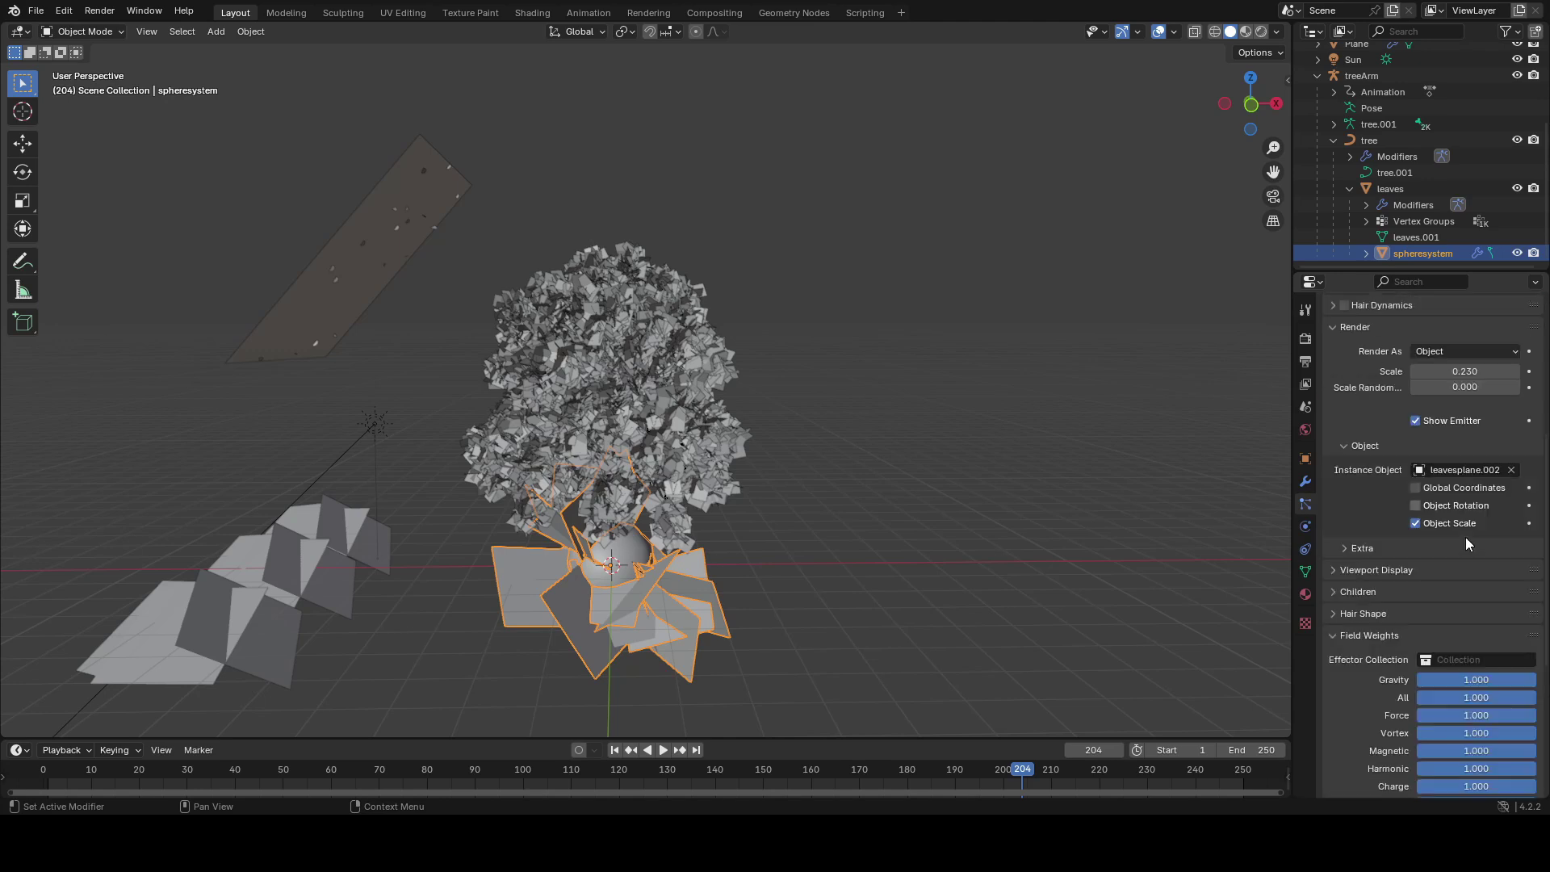
scroll(1465, 536, down, 3)
drag(1485, 548, 1375, 555)
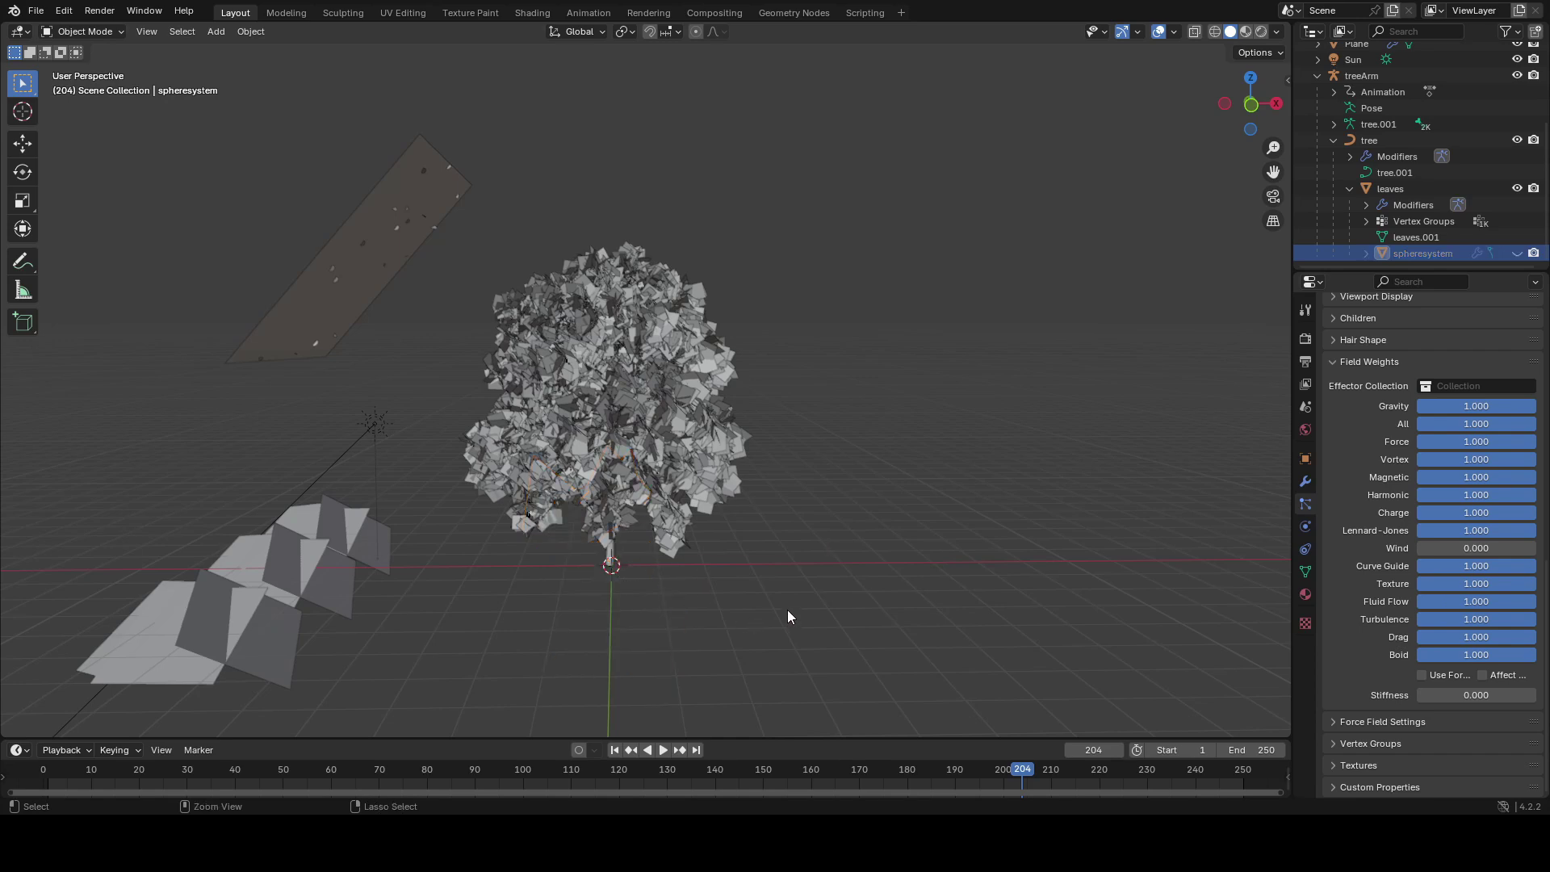
- Add a Wind force field, place it at about X -7.3 m, Z 6.8 m, and rotate it to blow through the emitter plane toward the tree
key(shift+a)
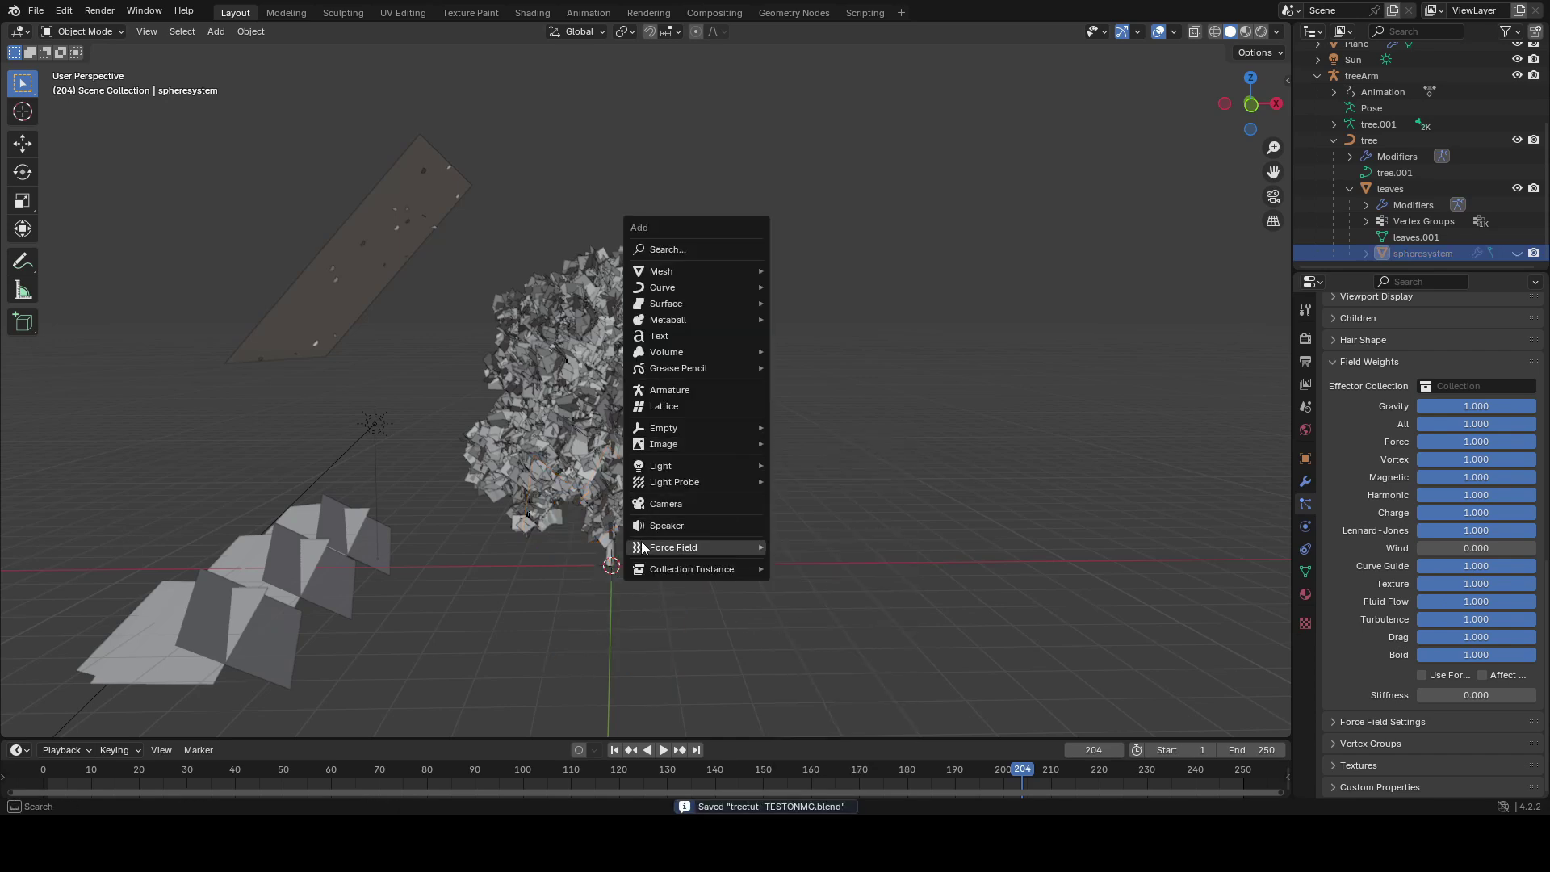
mouse_move(648, 549)
click(829, 564)
key(g)
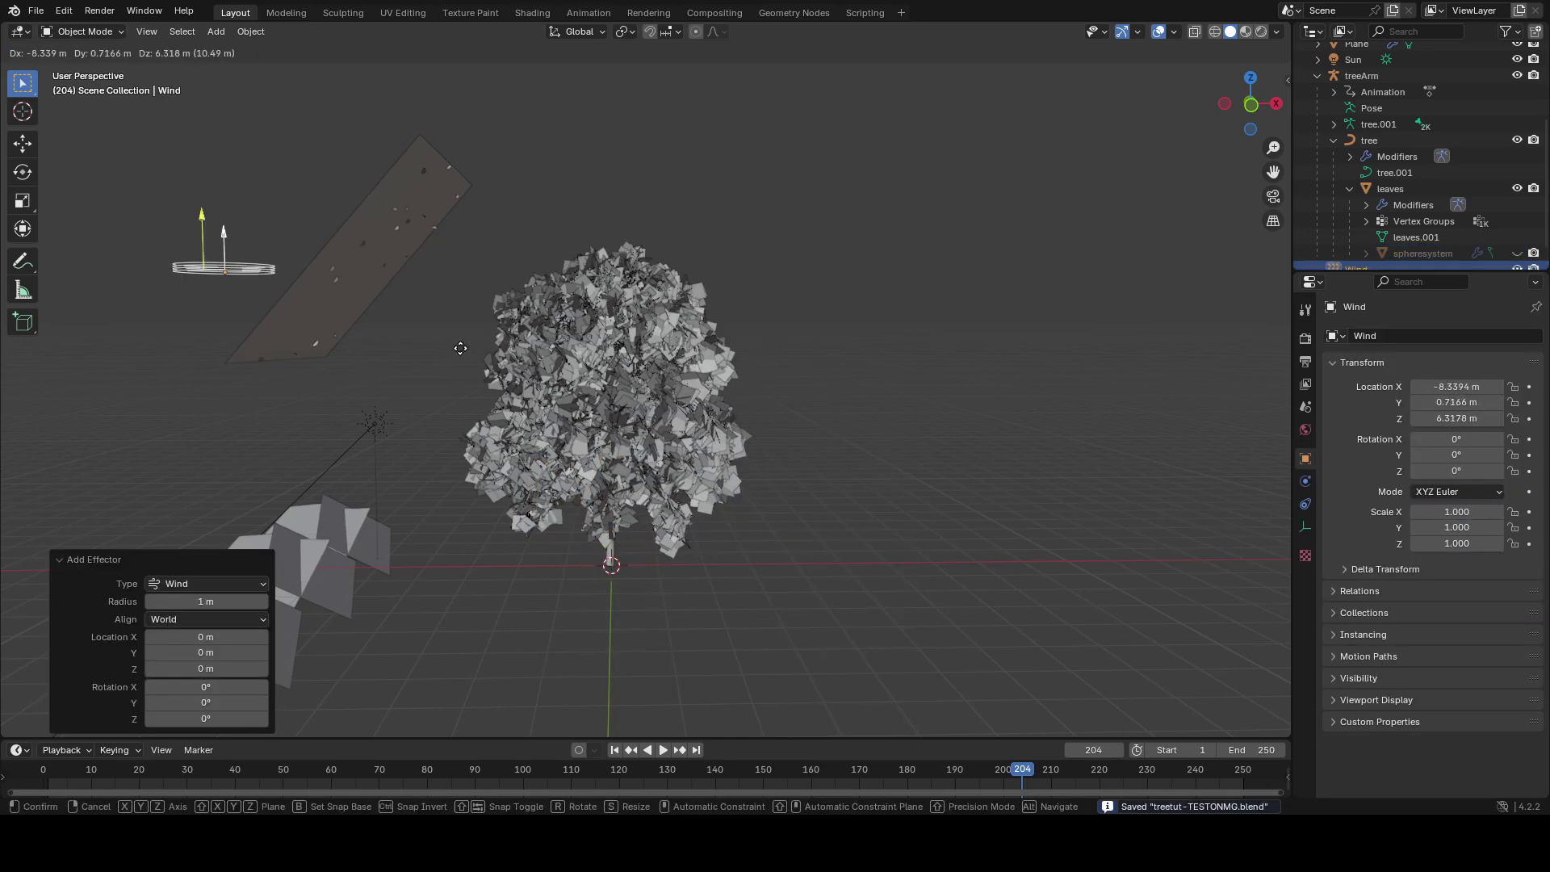
click(453, 343)
key(r)
click(318, 549)
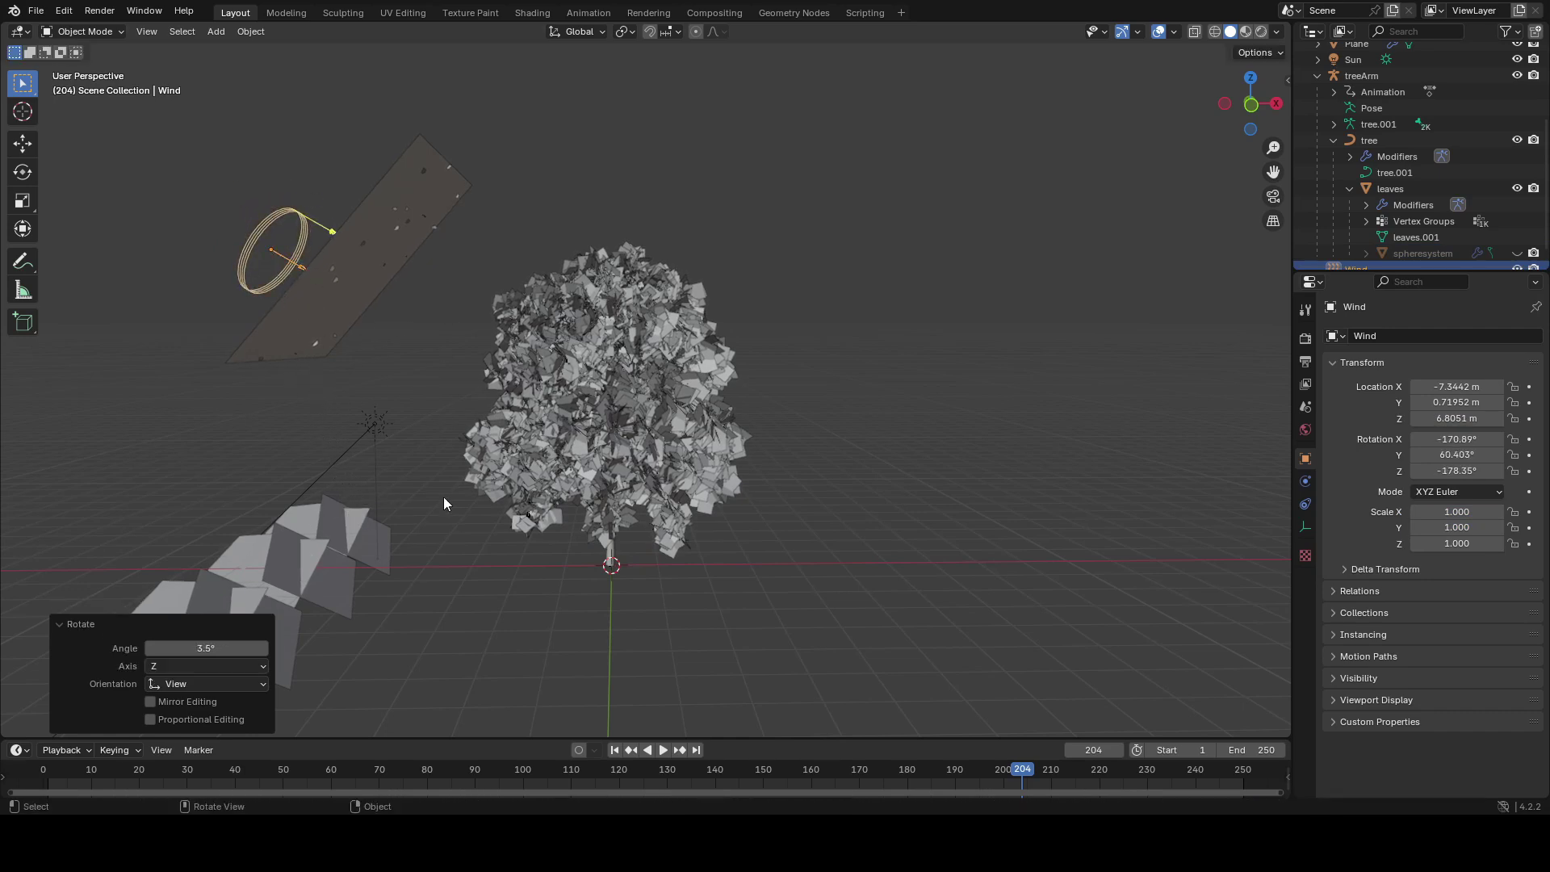
- Set the Wind force field's strength to about 21 while previewing the animation
click(1305, 481)
click(1305, 503)
click(1305, 481)
key(space)
mouse_move(1465, 460)
mouse_down()
mouse_move(1429, 460)
mouse_move(1444, 460)
mouse_up()
key(space)
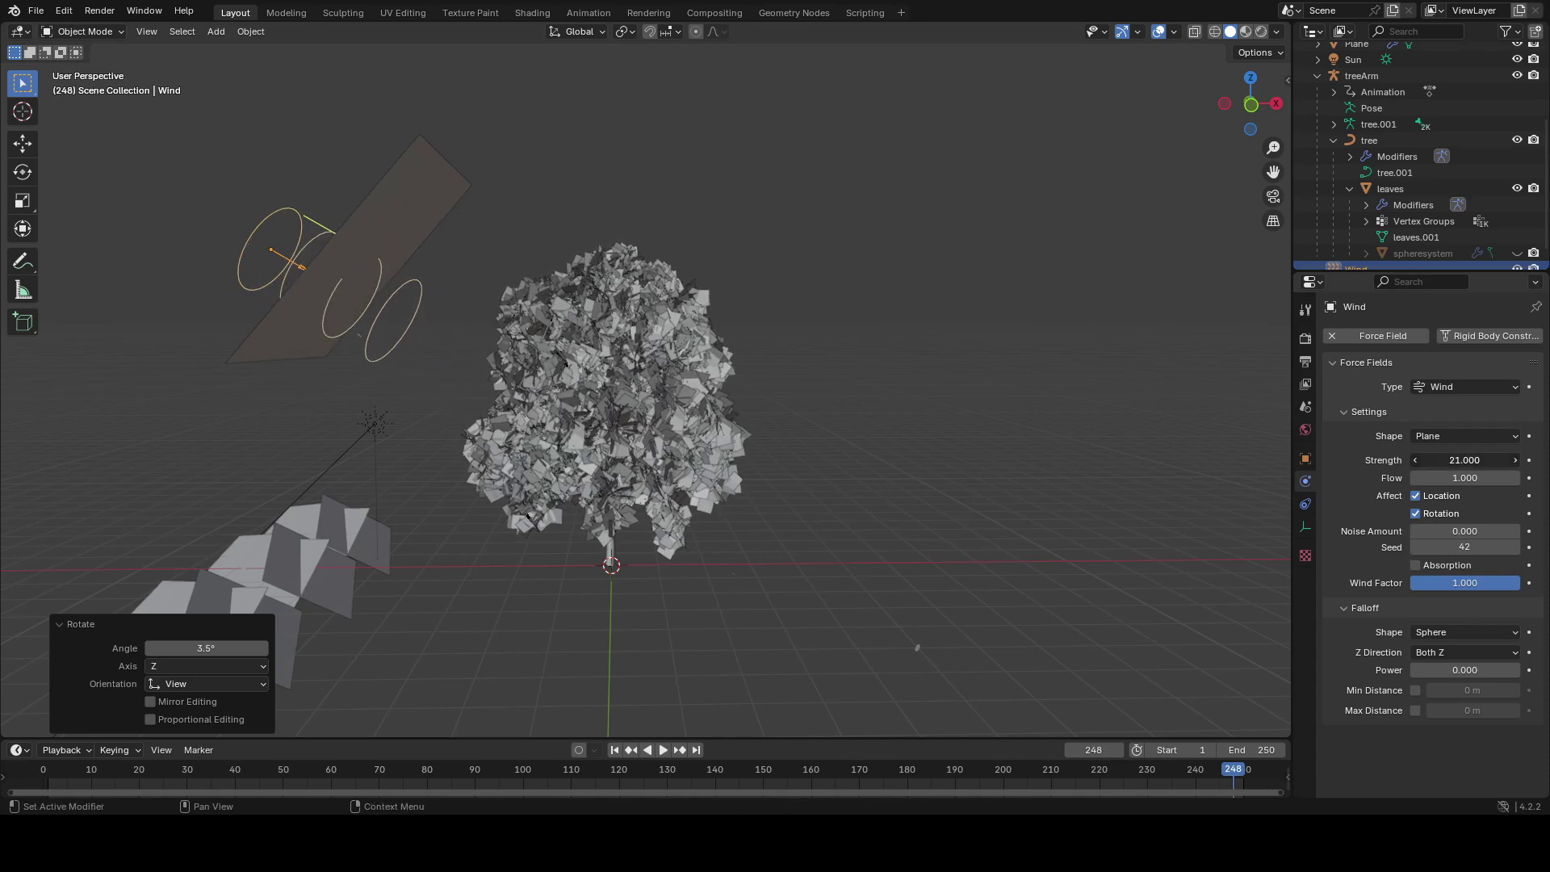
- Move the emitter plane and Wind force field together against the tree's crown and rotate them slightly
click(316, 275)
shift+click(288, 257)
key(g)
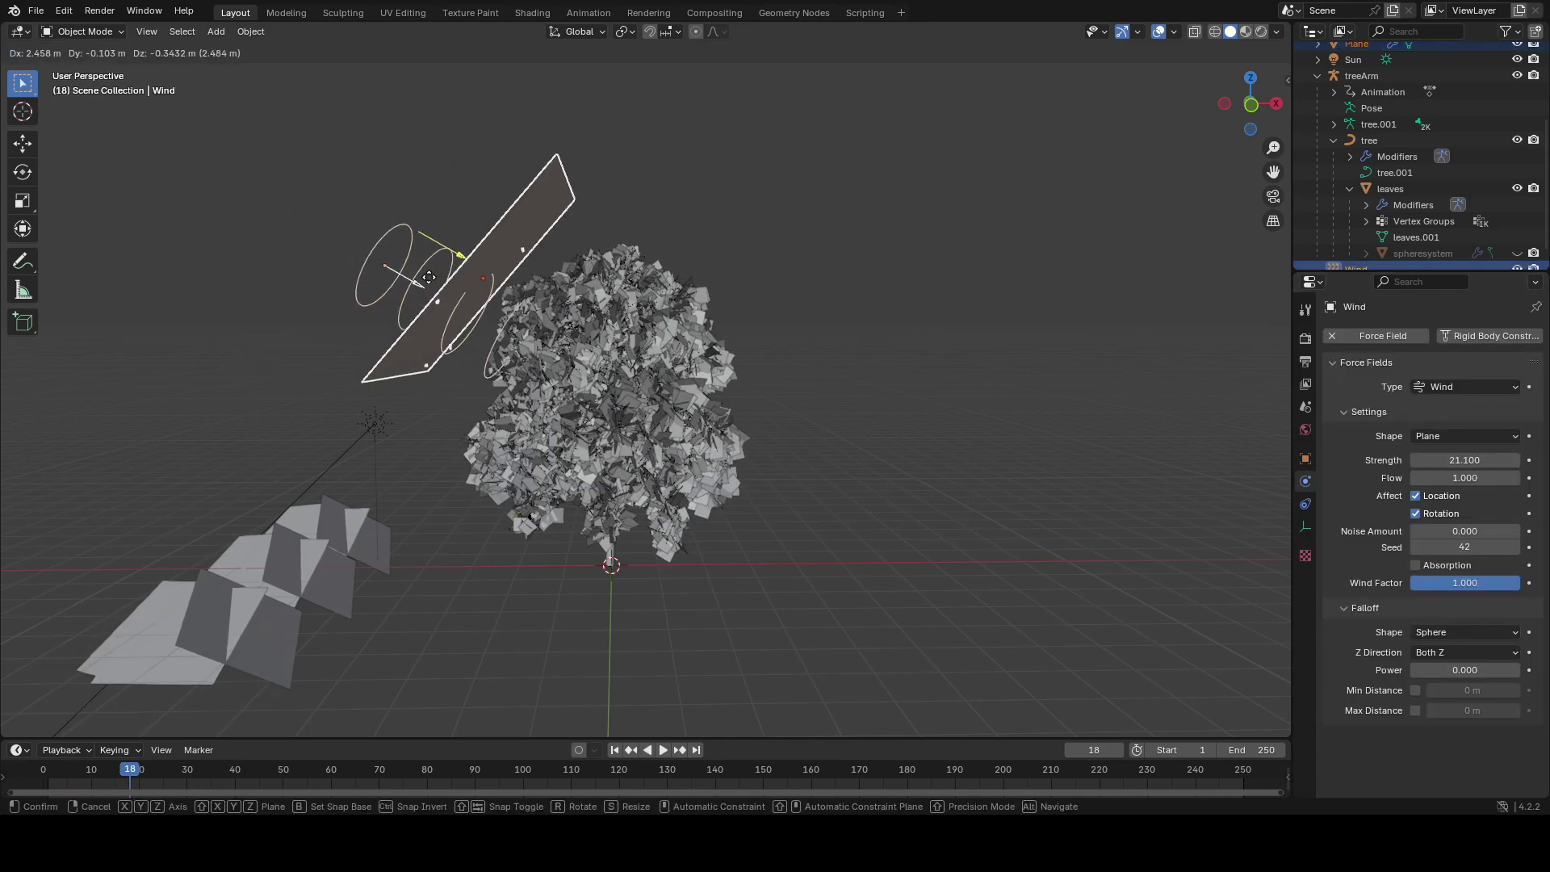
click(456, 311)
key(r)
click(731, 376)
key(g)
click(762, 380)
key(r)
click(739, 339)
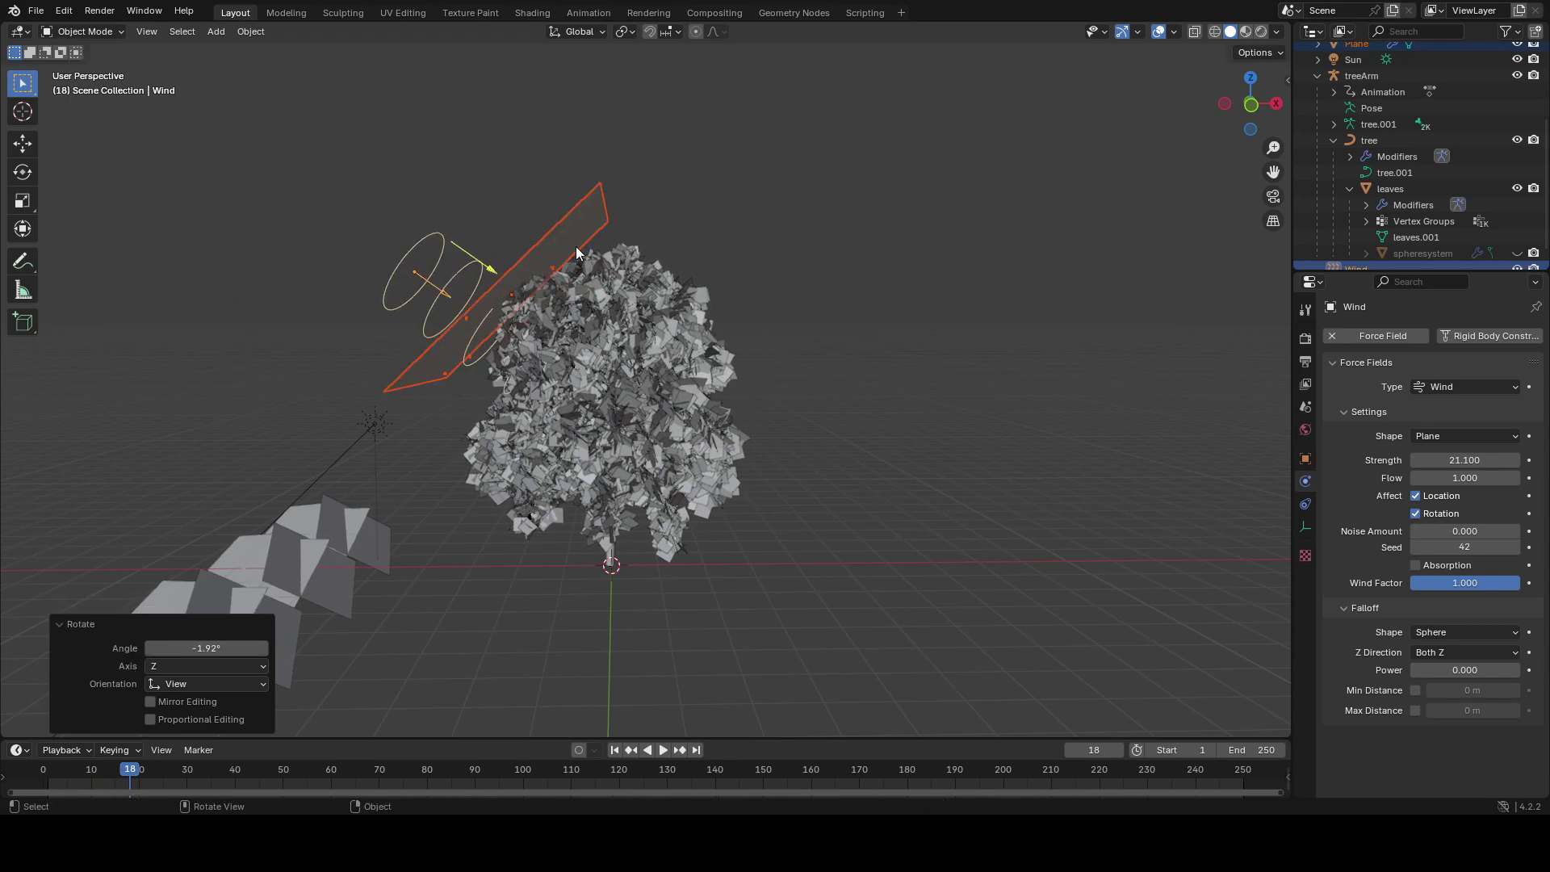
- Set the damp force of the plane's particles to 0.391 while previewing the animation
click(578, 251)
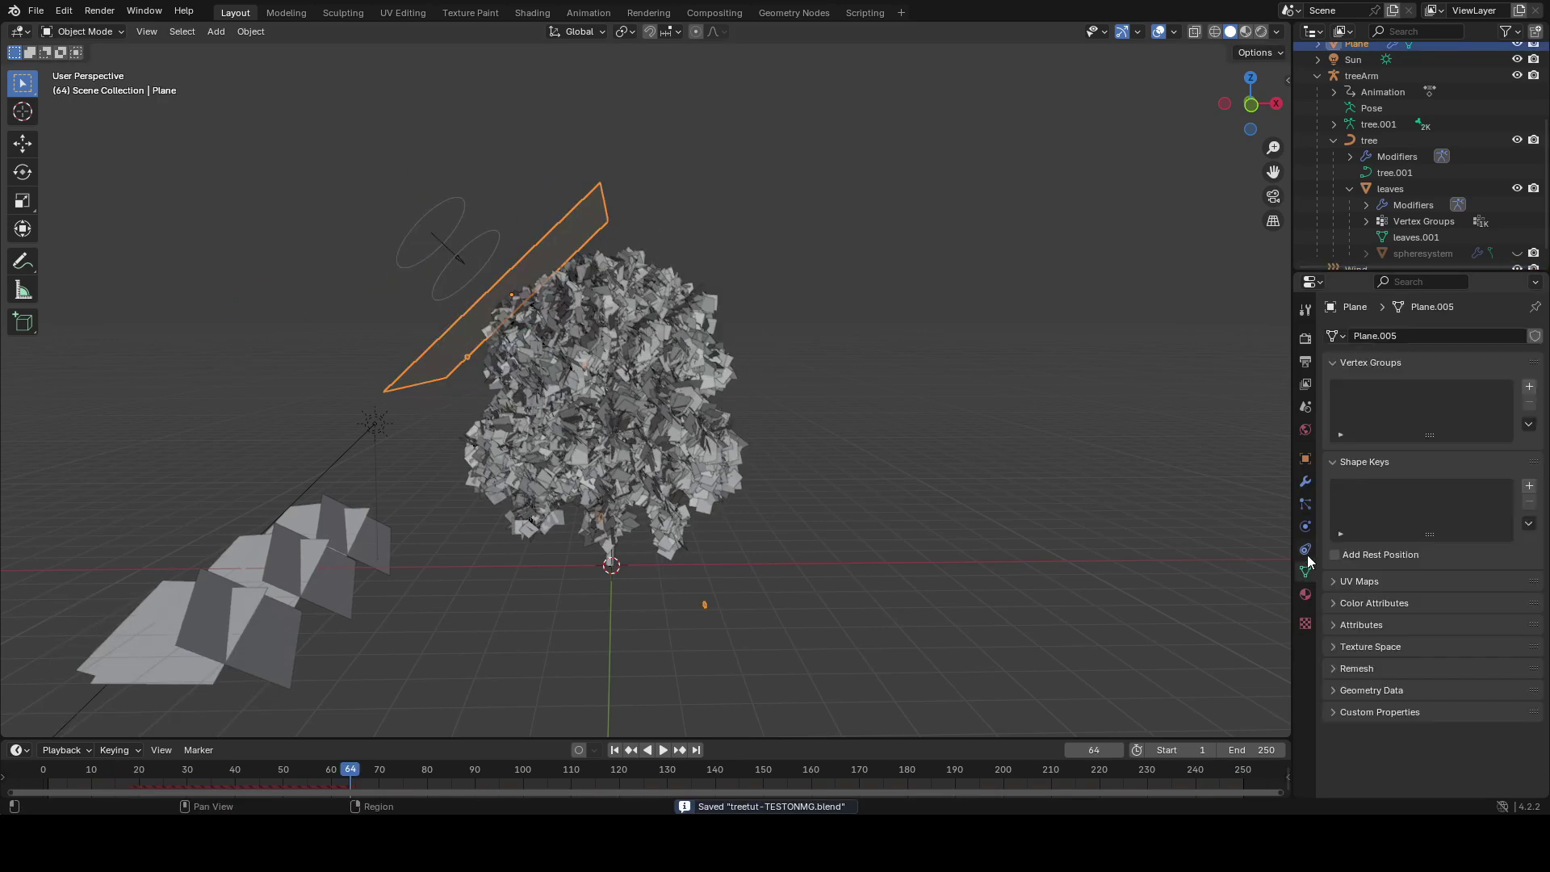
click(1304, 503)
scroll(1458, 527, down, 5)
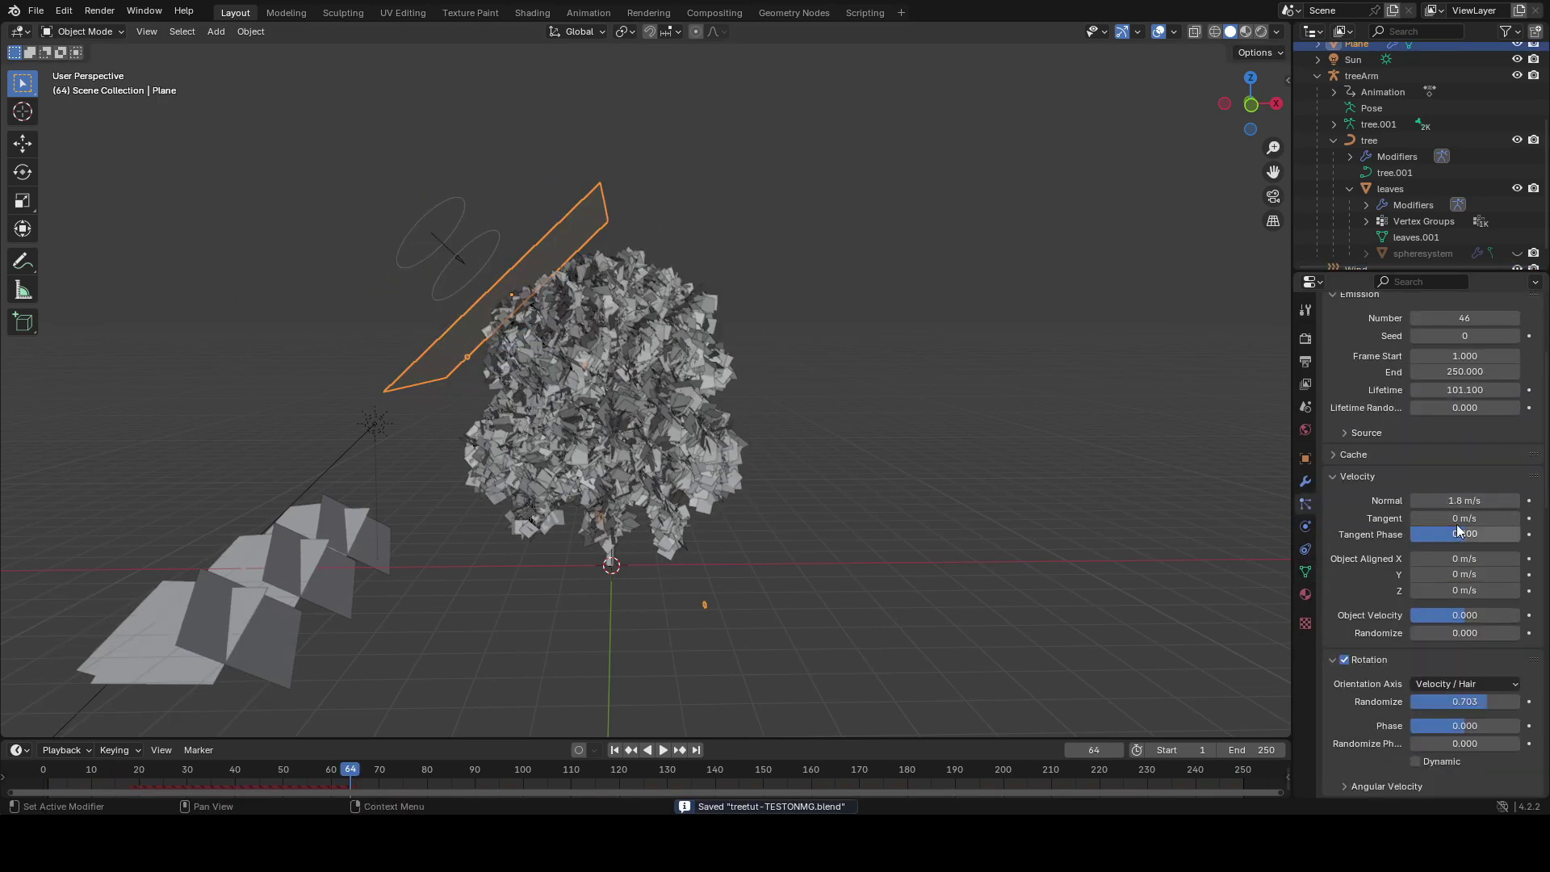
scroll(1394, 517, down, 10)
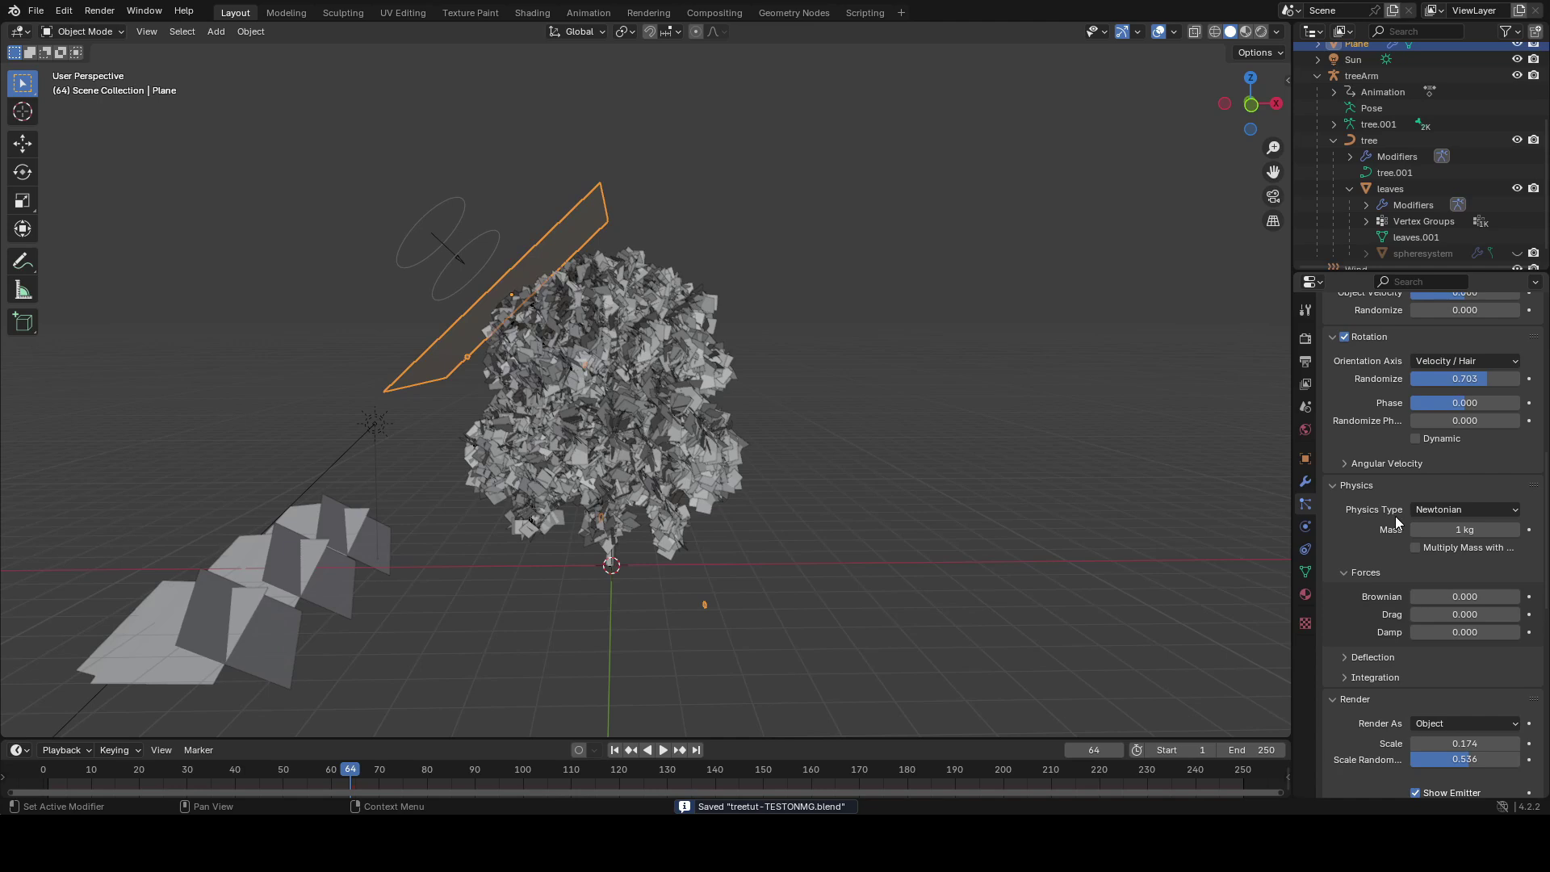
key(space)
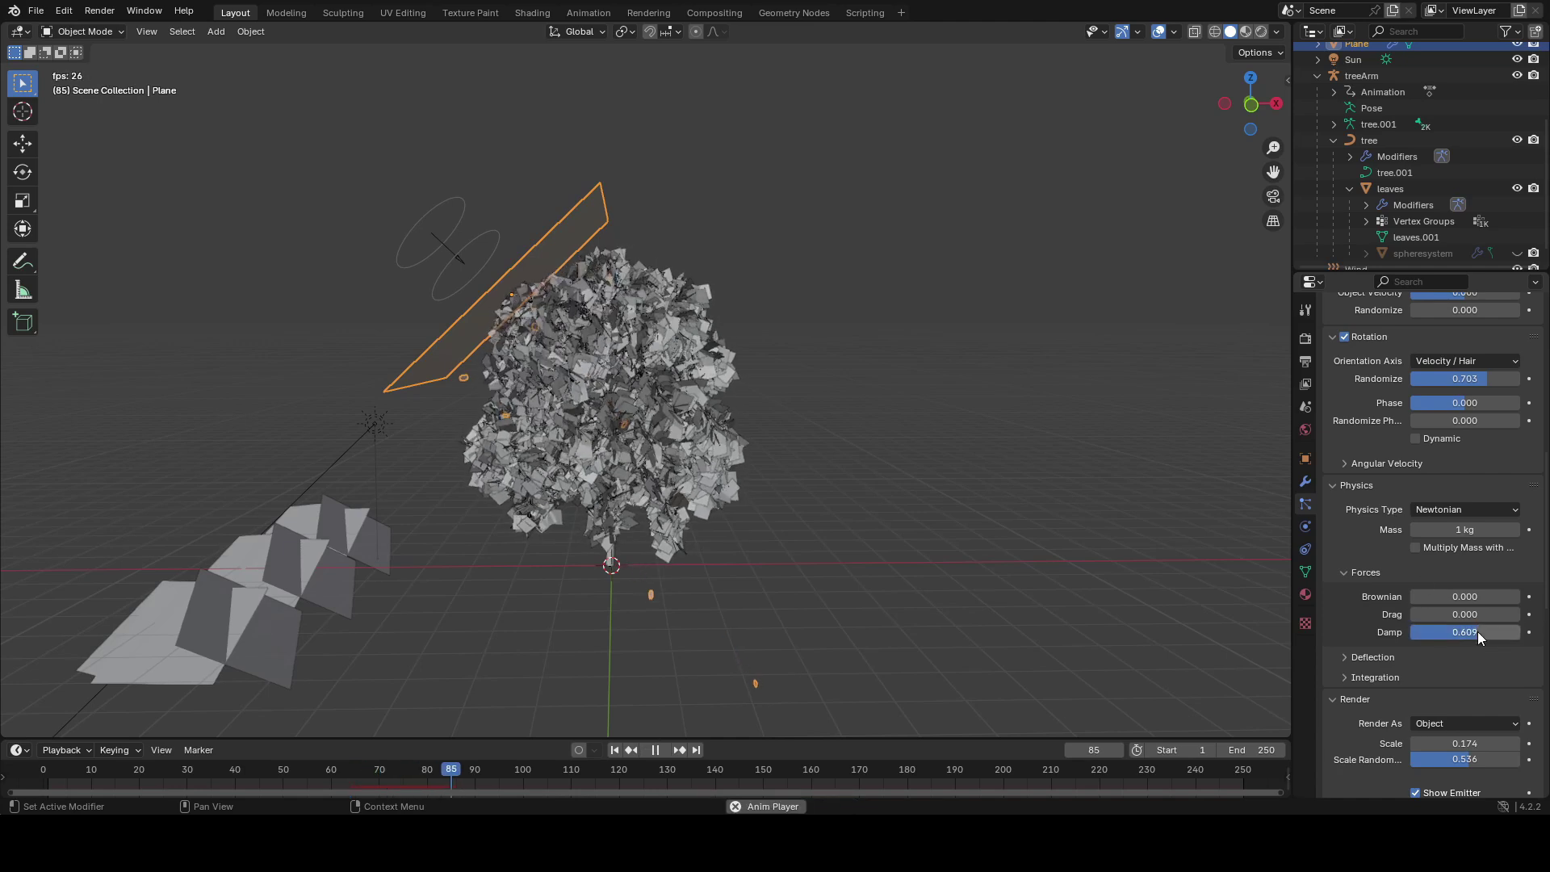
drag(1477, 631, 1452, 631)
click(827, 485)
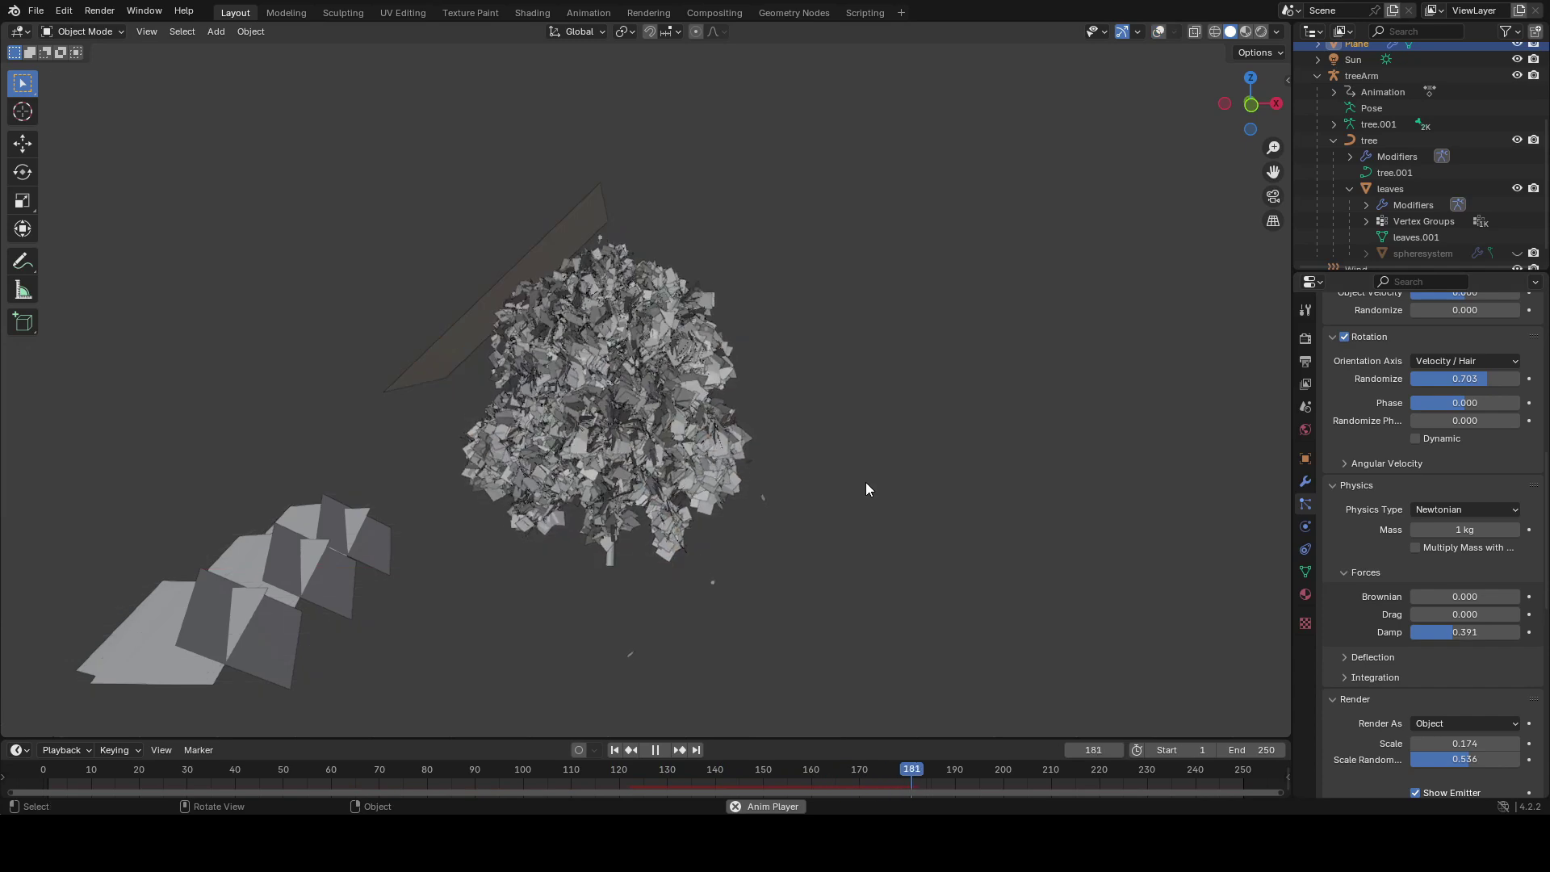
- Rotate the emitter plane and Wind force field together and shift them further over the tree's crown
key(shift+alt+z)
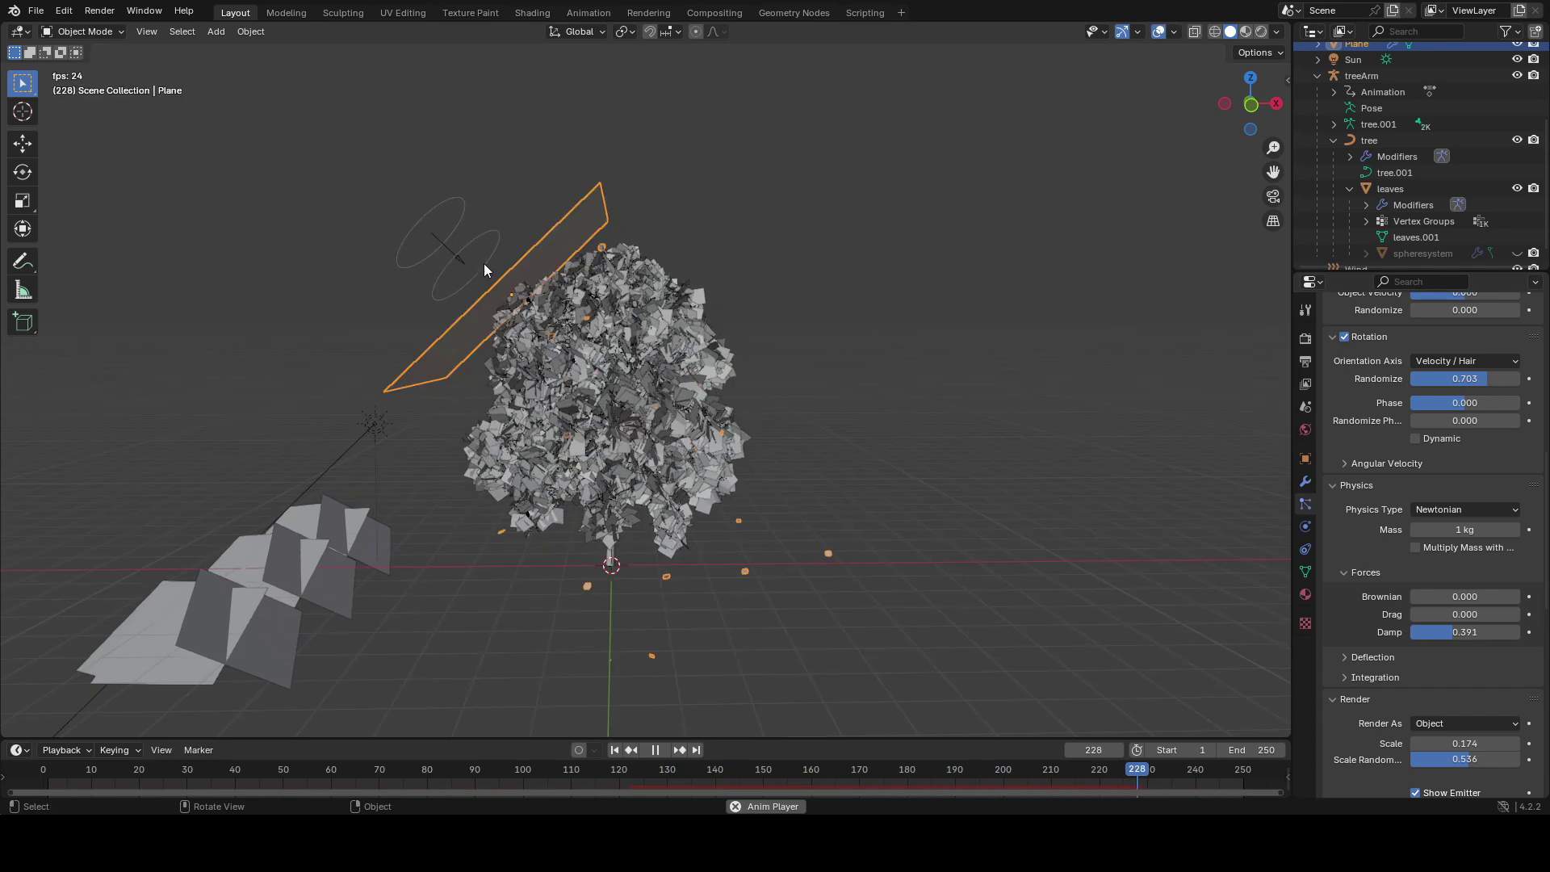
shift+click(482, 263)
key(shift+alt+z)
key(r)
click(854, 378)
key(g)
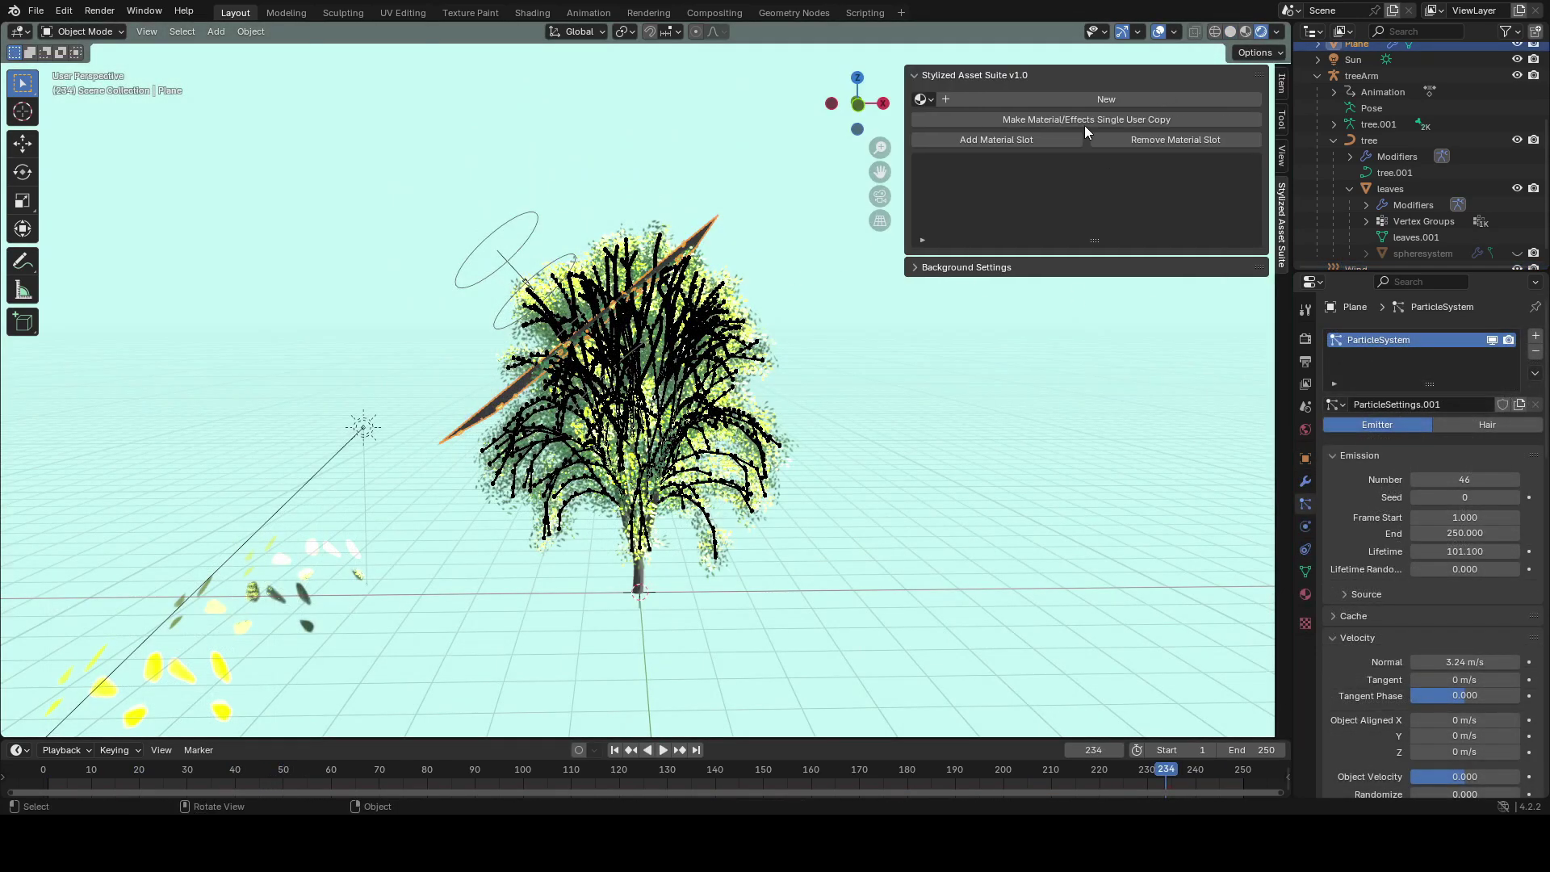
- Create a new stylized material on the emitter plane and add the Simple Transparency / Strokes effect
click(1053, 98)
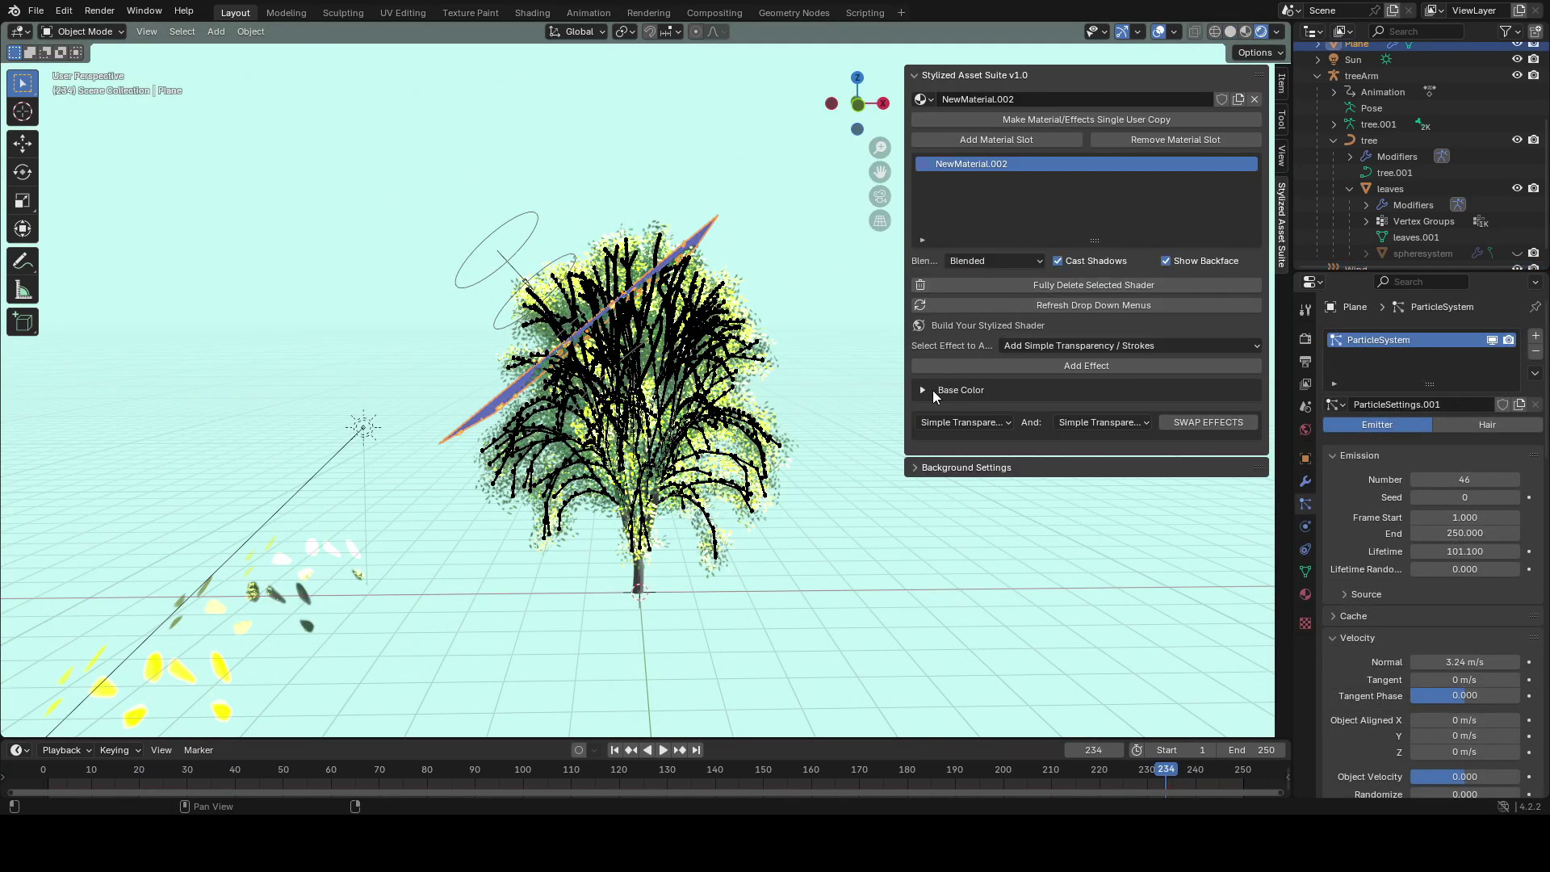
click(1081, 366)
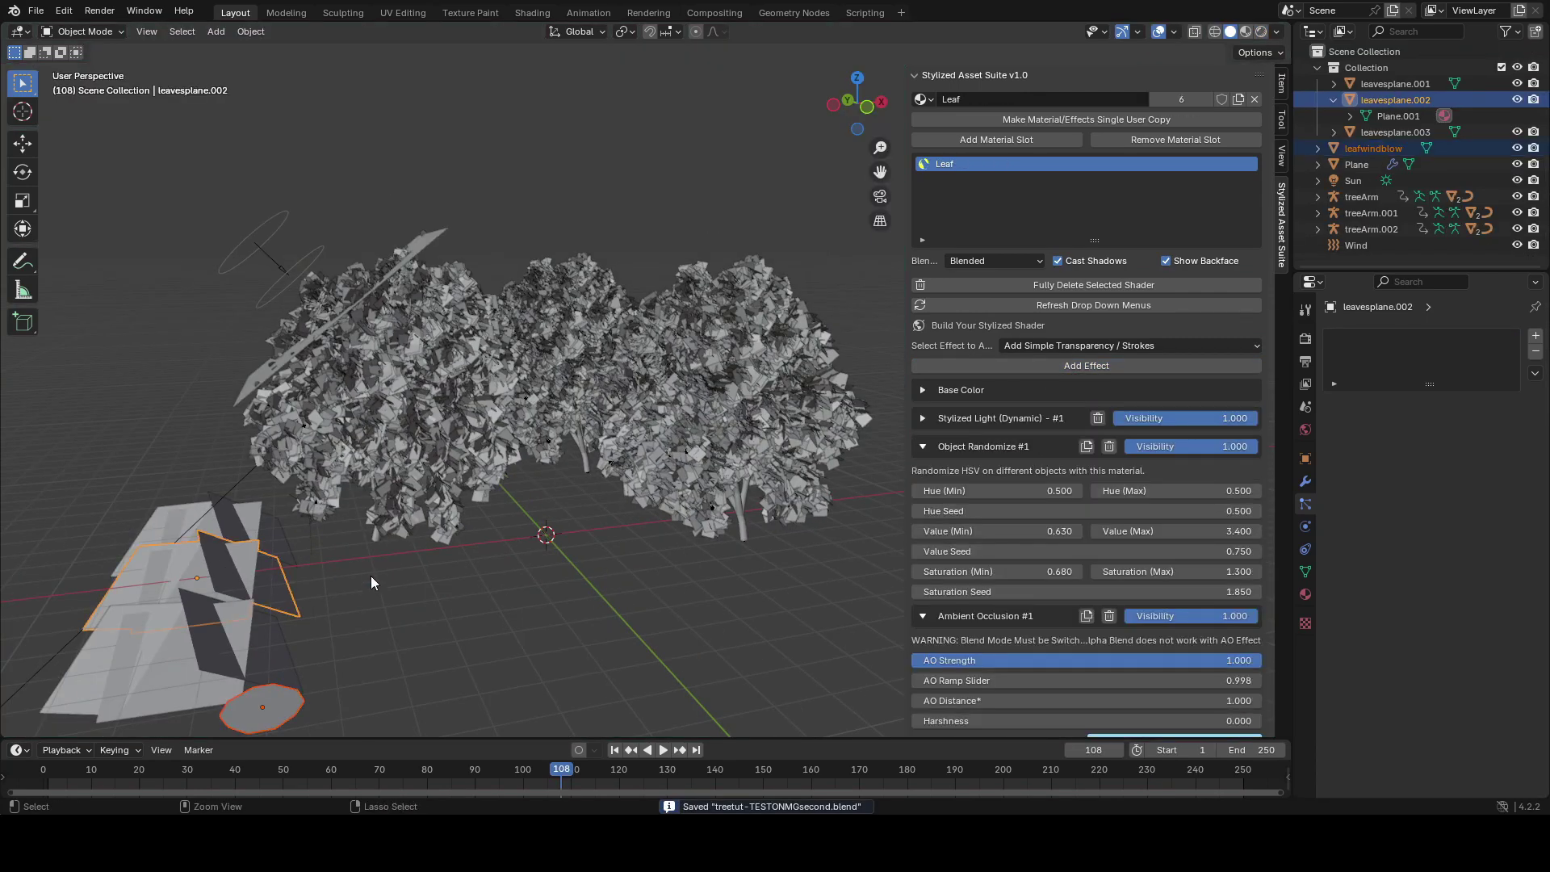
- Link the Leaf material from leavesplane.002 to leafwindblow and select only leafwindblow
key(ctrl+l)
click(332, 617)
click(289, 705)
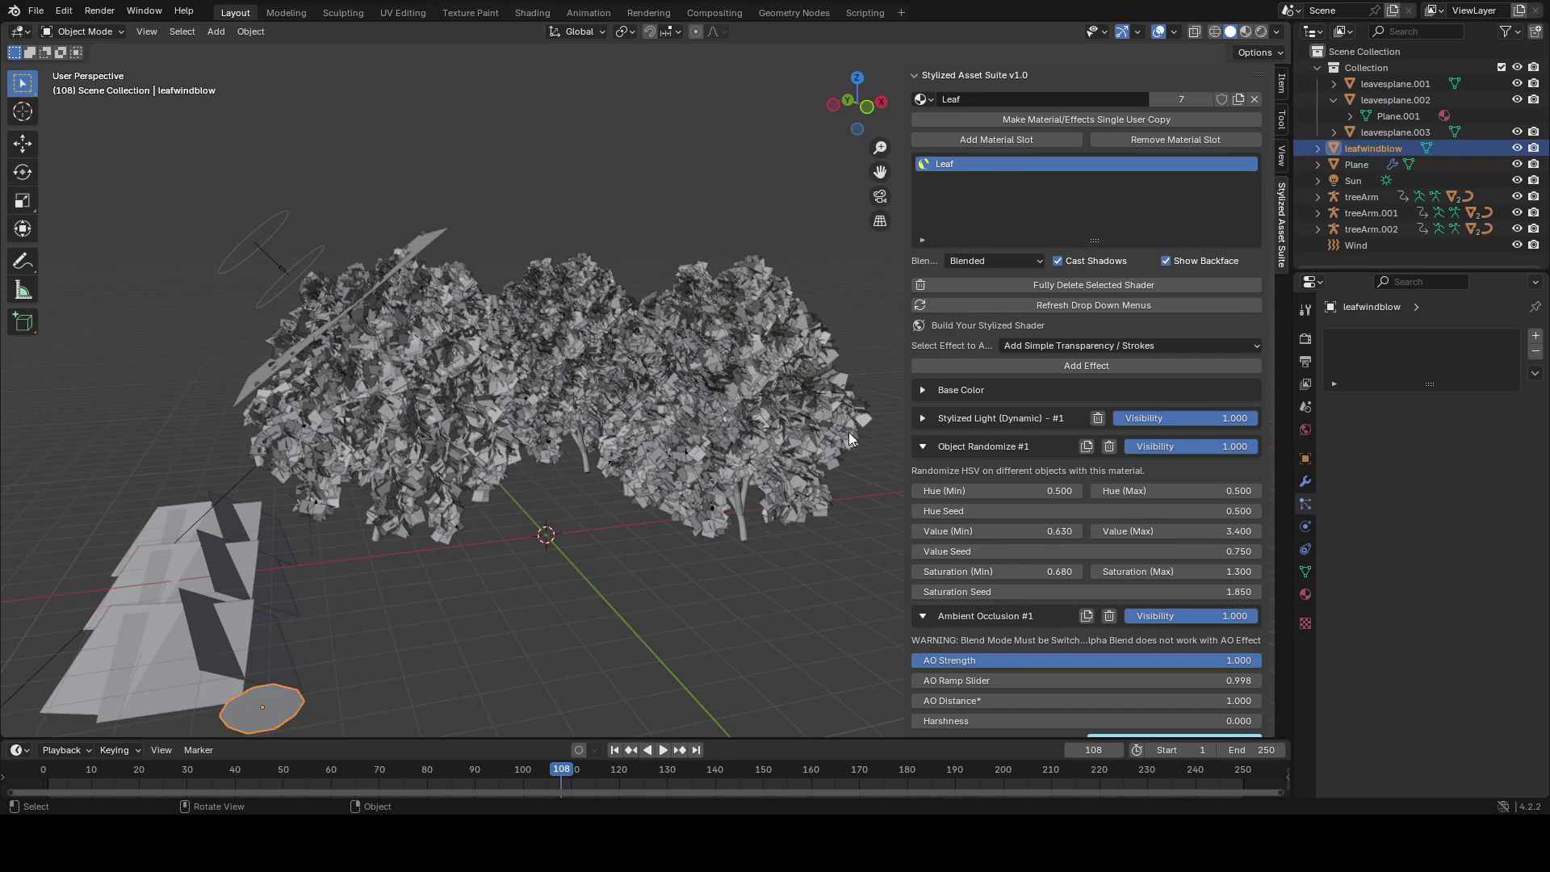
- Make leafwindblow's Leaf material a single-user copy, save the file, and reselect leafwindblow
scroll(962, 395, down, 2)
scroll(1036, 514, up, 2)
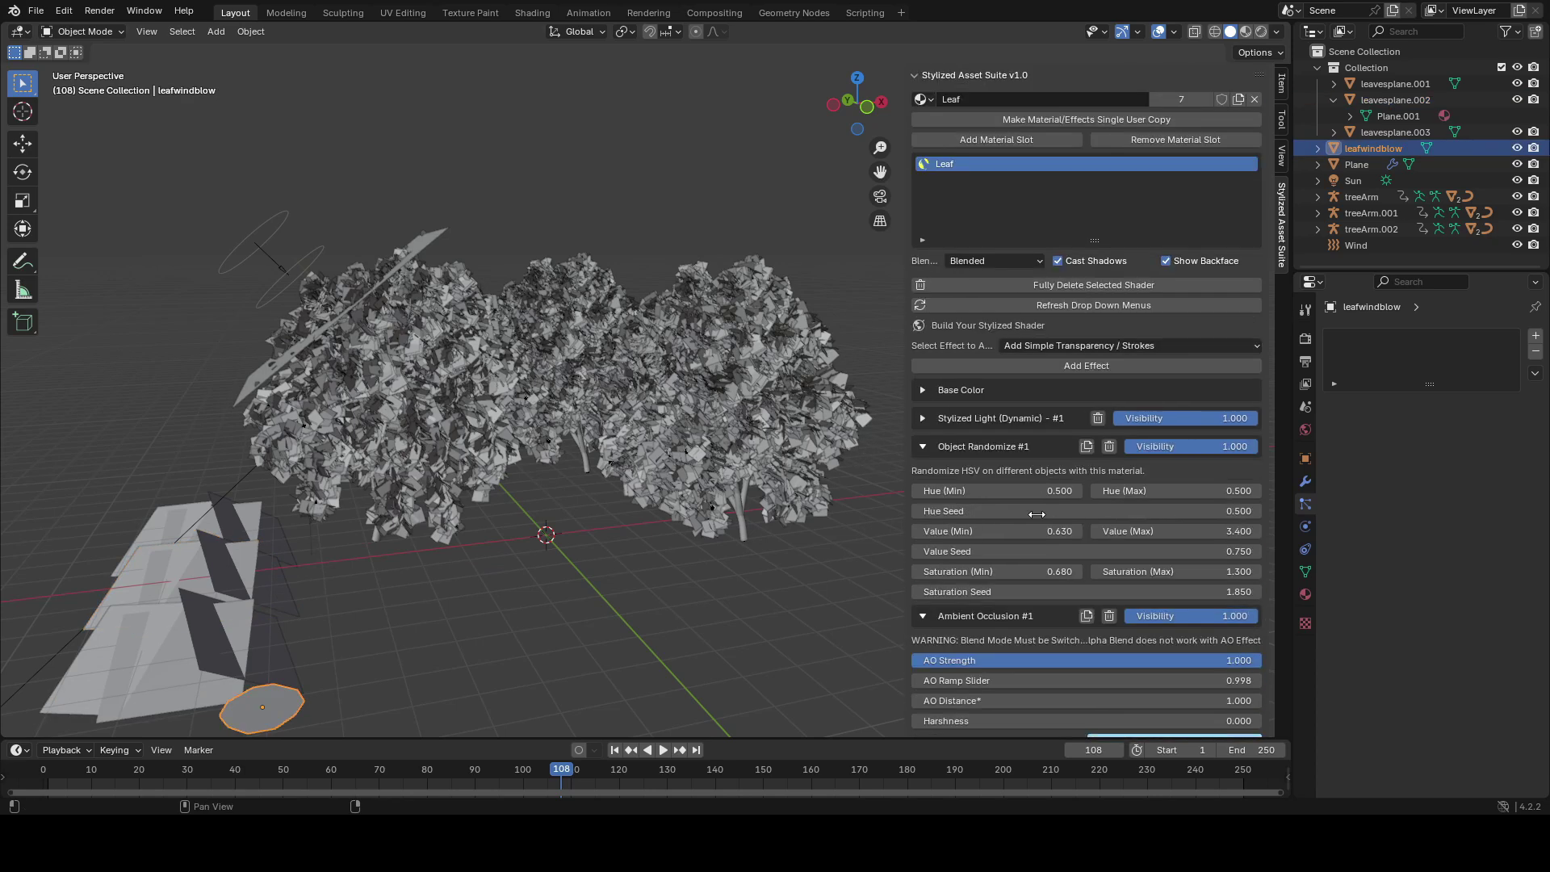
click(1101, 118)
key(ctrl+s)
click(210, 564)
click(286, 691)
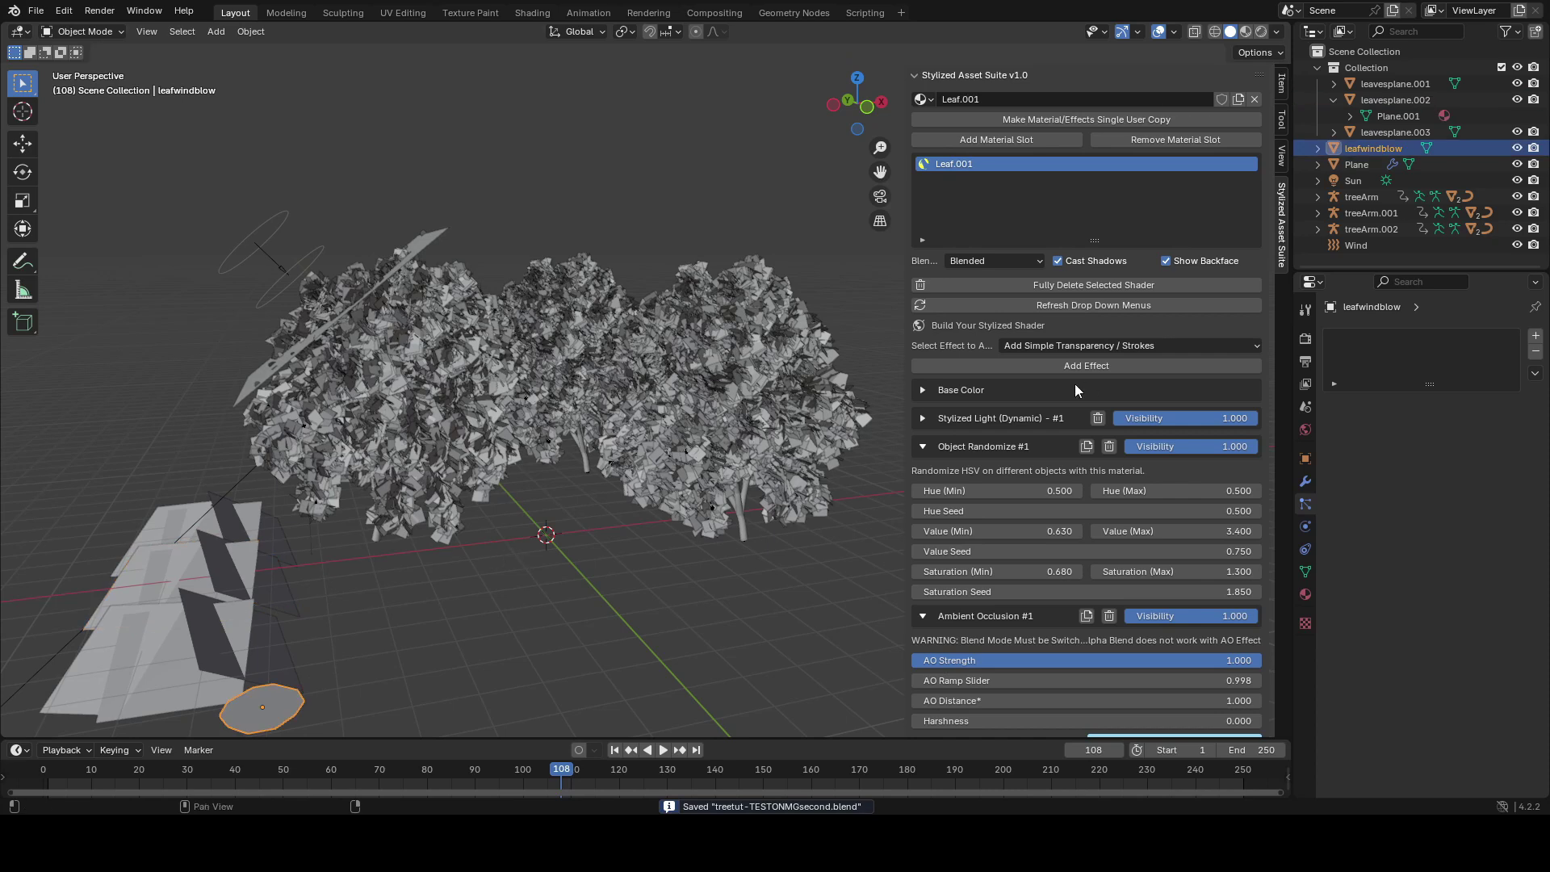
- Collapse the Object Randomize and Ambient Occlusion settings of leafwindblow's material and delete its Ambient Occlusion effect
click(920, 450)
click(924, 475)
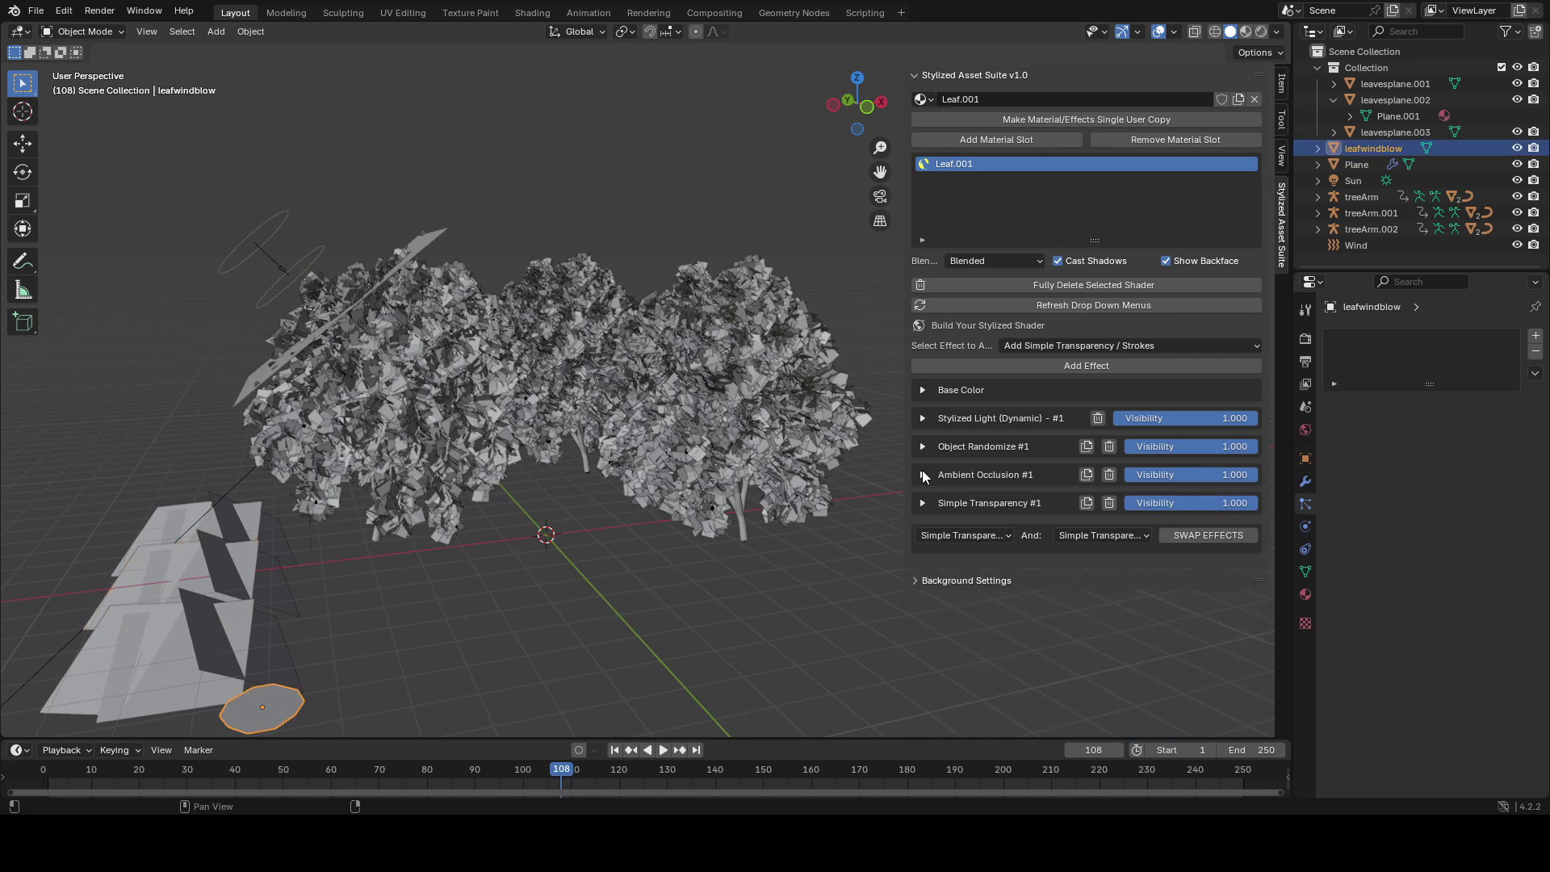
click(1108, 474)
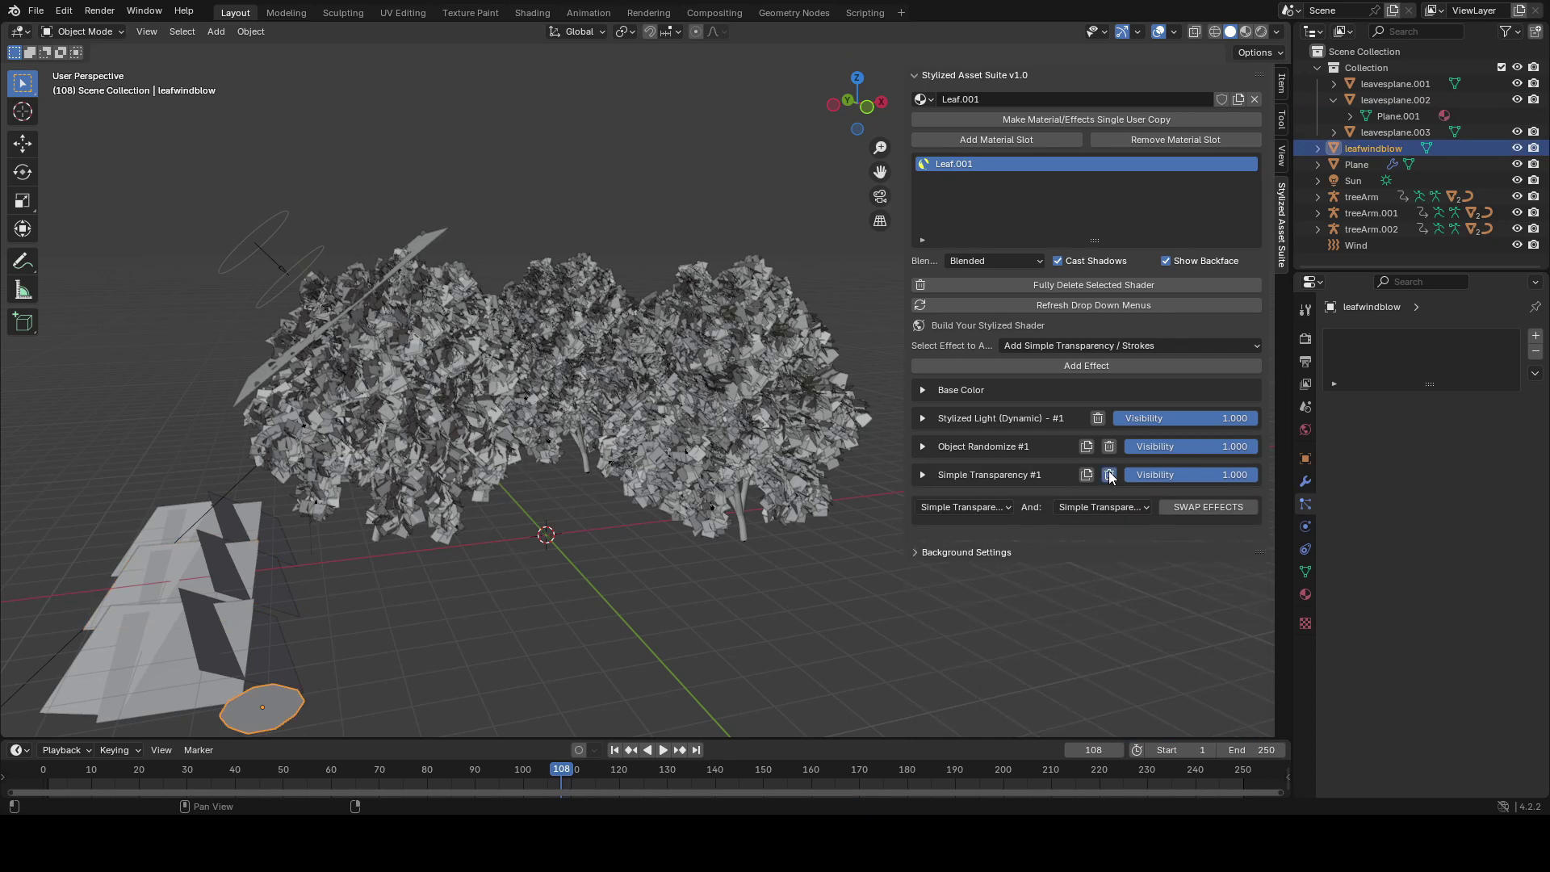
- Collapse the open effect settings of the Leaf material on leavesplane.002
click(922, 447)
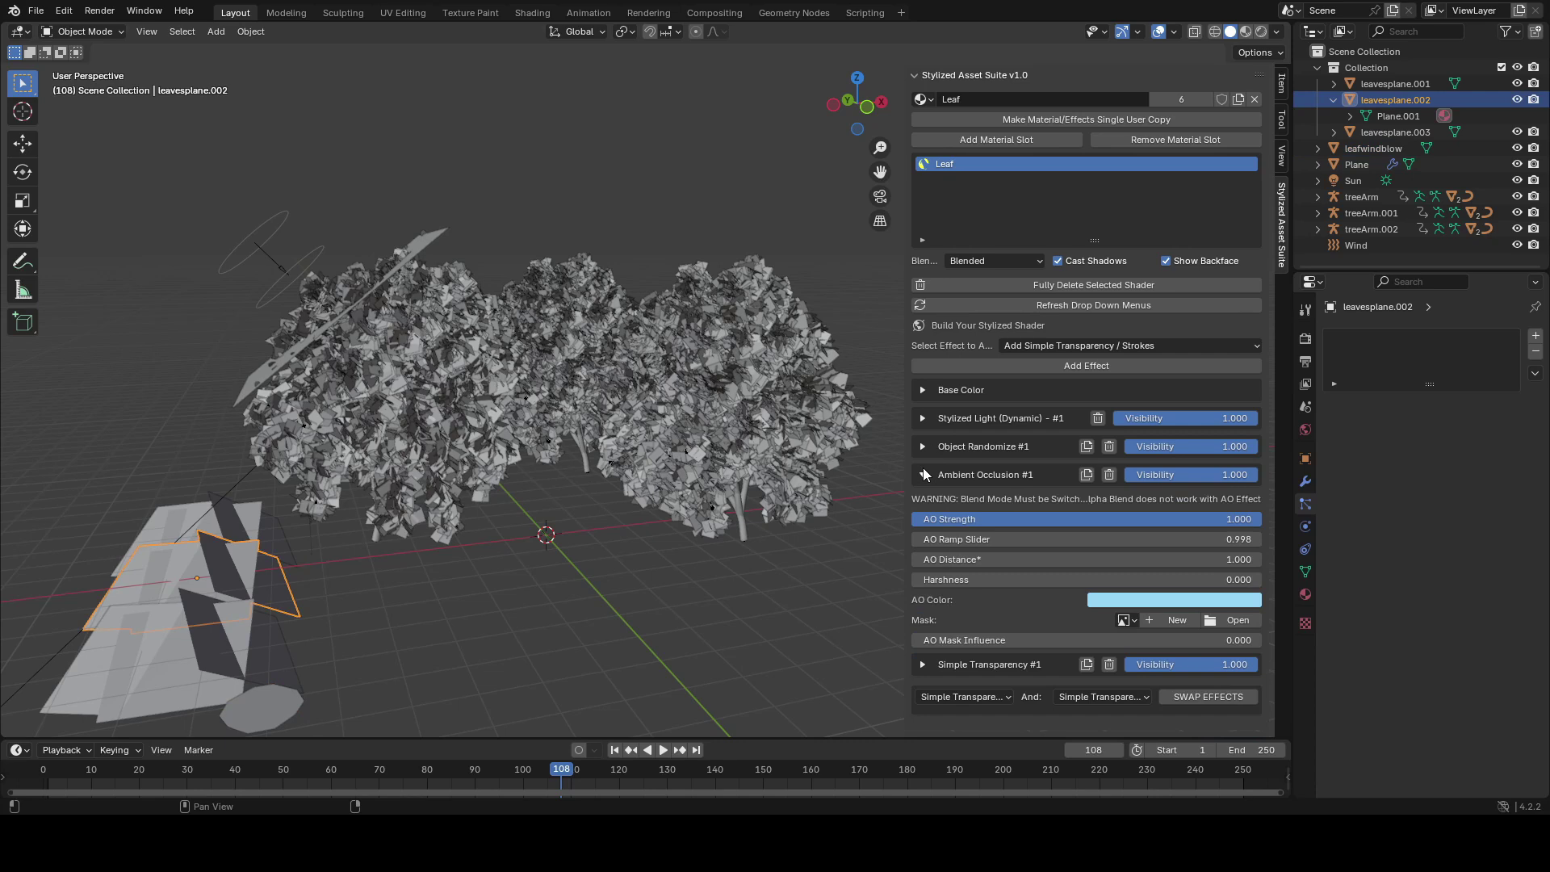
click(923, 475)
click(927, 497)
click(927, 497)
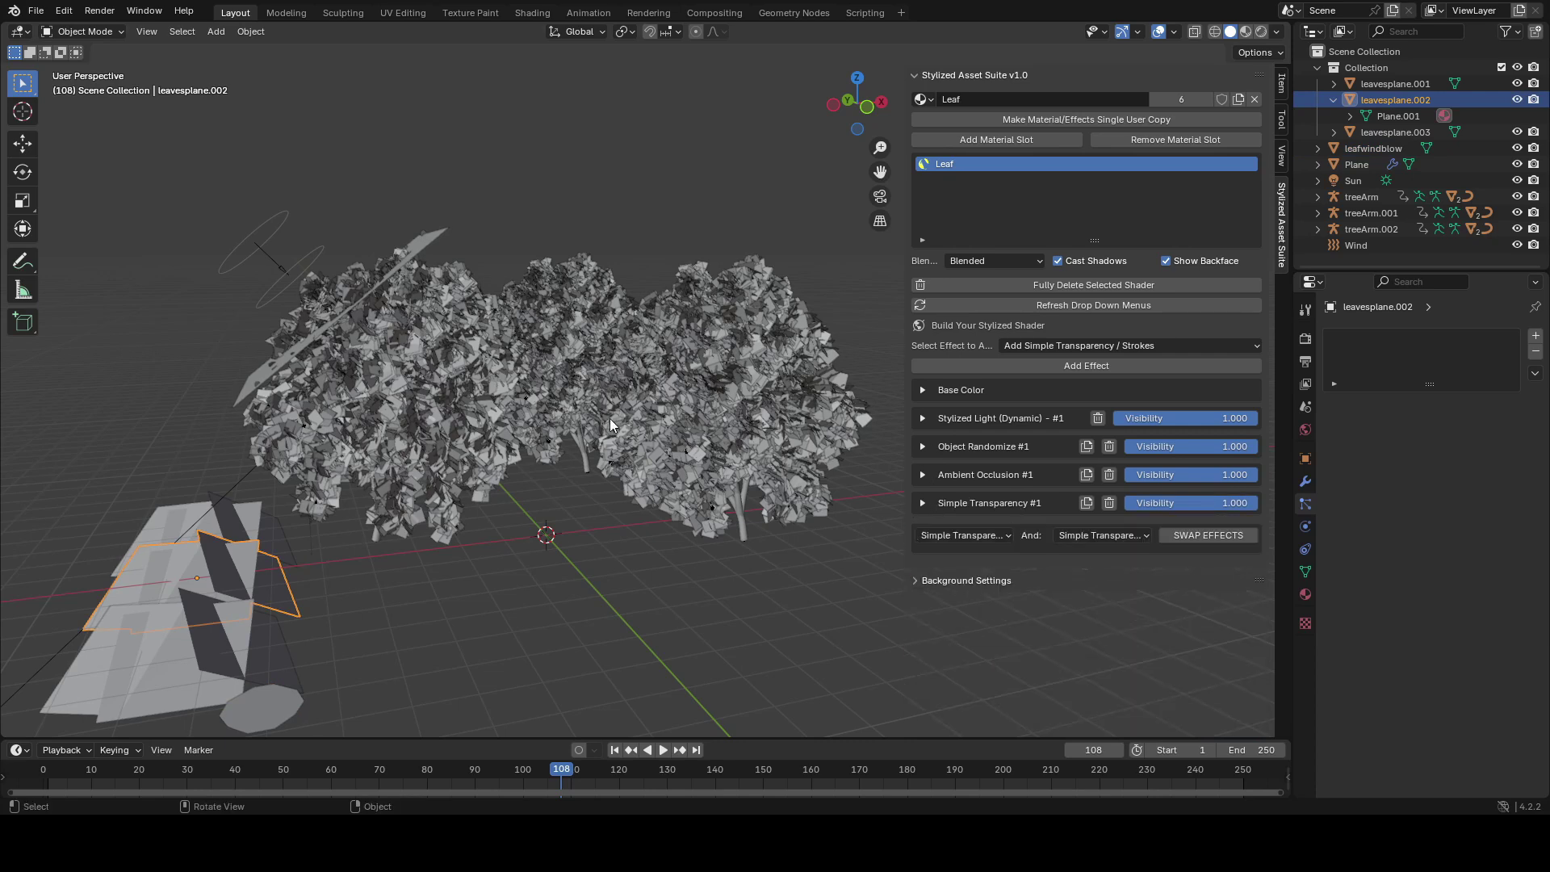
- Preview the three trees in rendered shading with the viewport overlays hidden
click(1260, 33)
click(719, 267)
key(g)
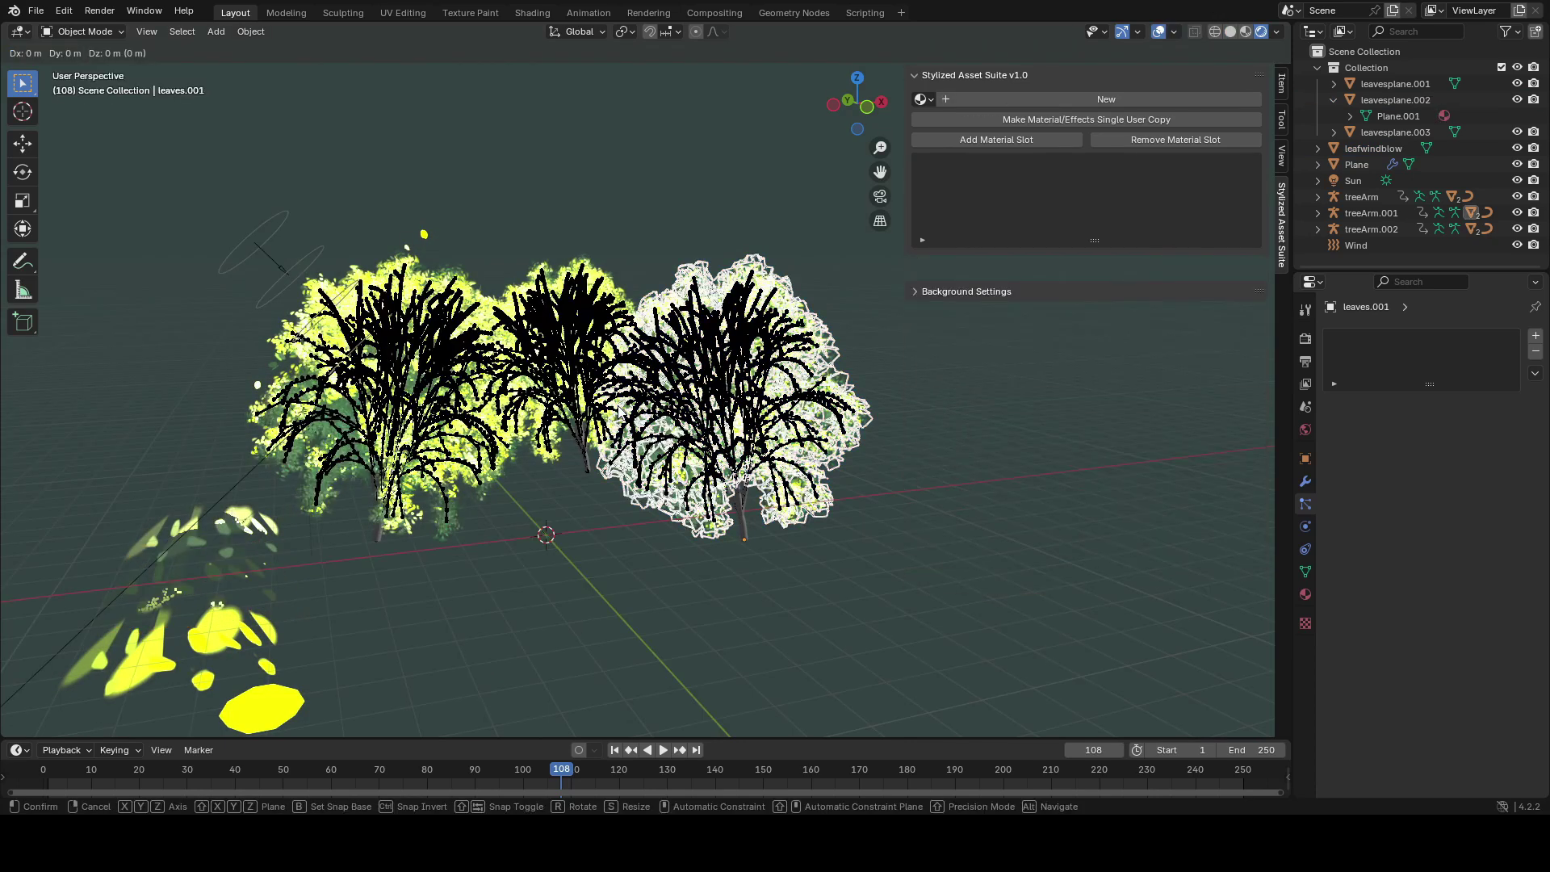
right_click(619, 408)
key(alt+shift+z)
ctrl+middle_drag(764, 332, 763, 332)
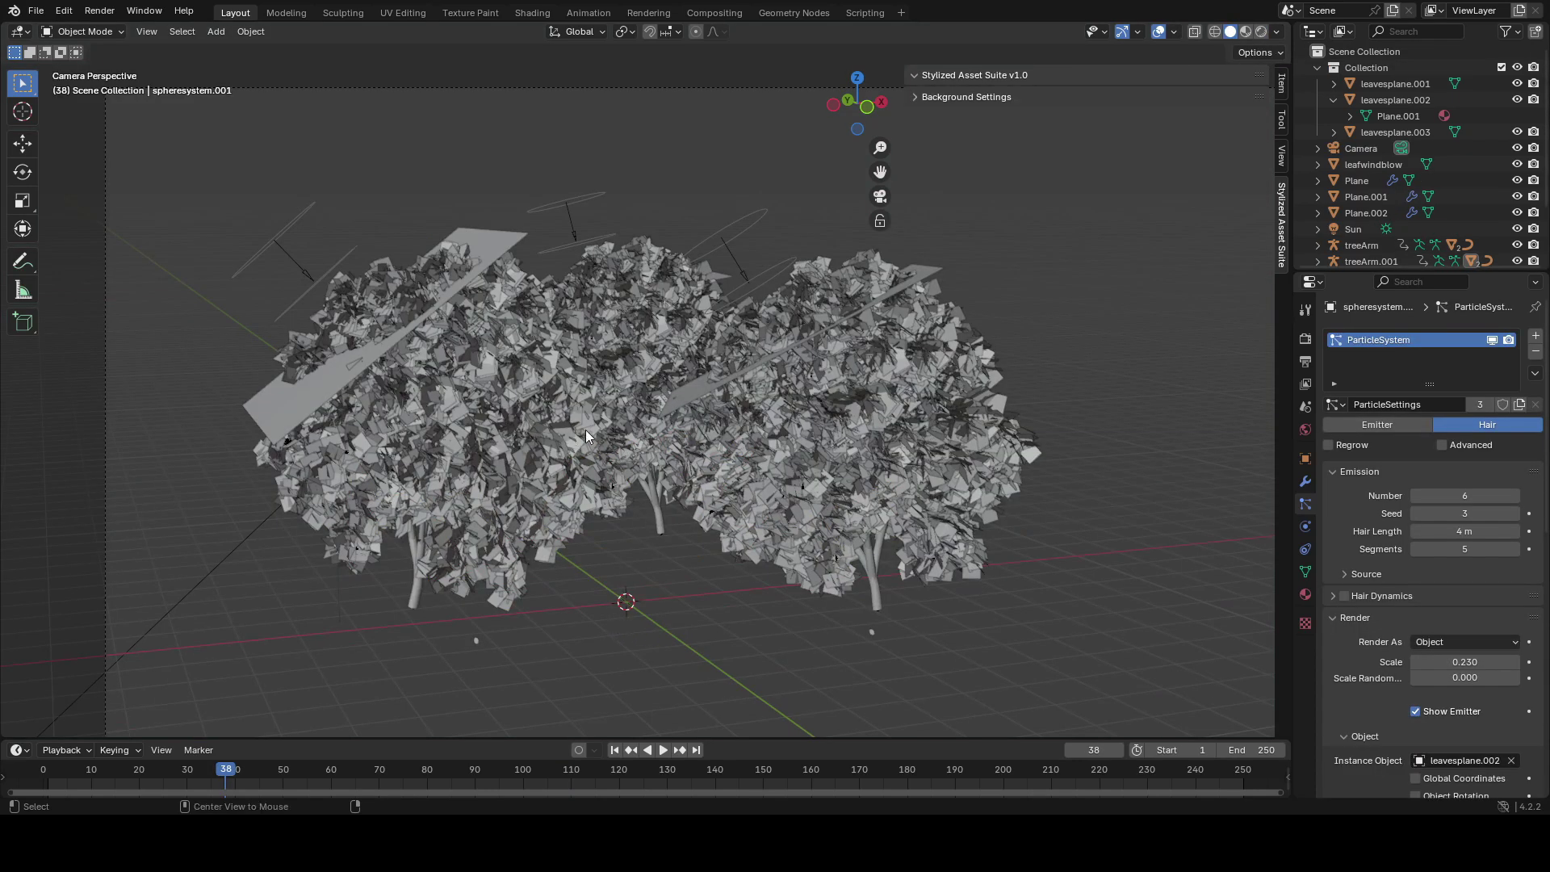
- Reveal the hidden sphere emitters and select spheresystem beneath the front tree
key(alt+h)
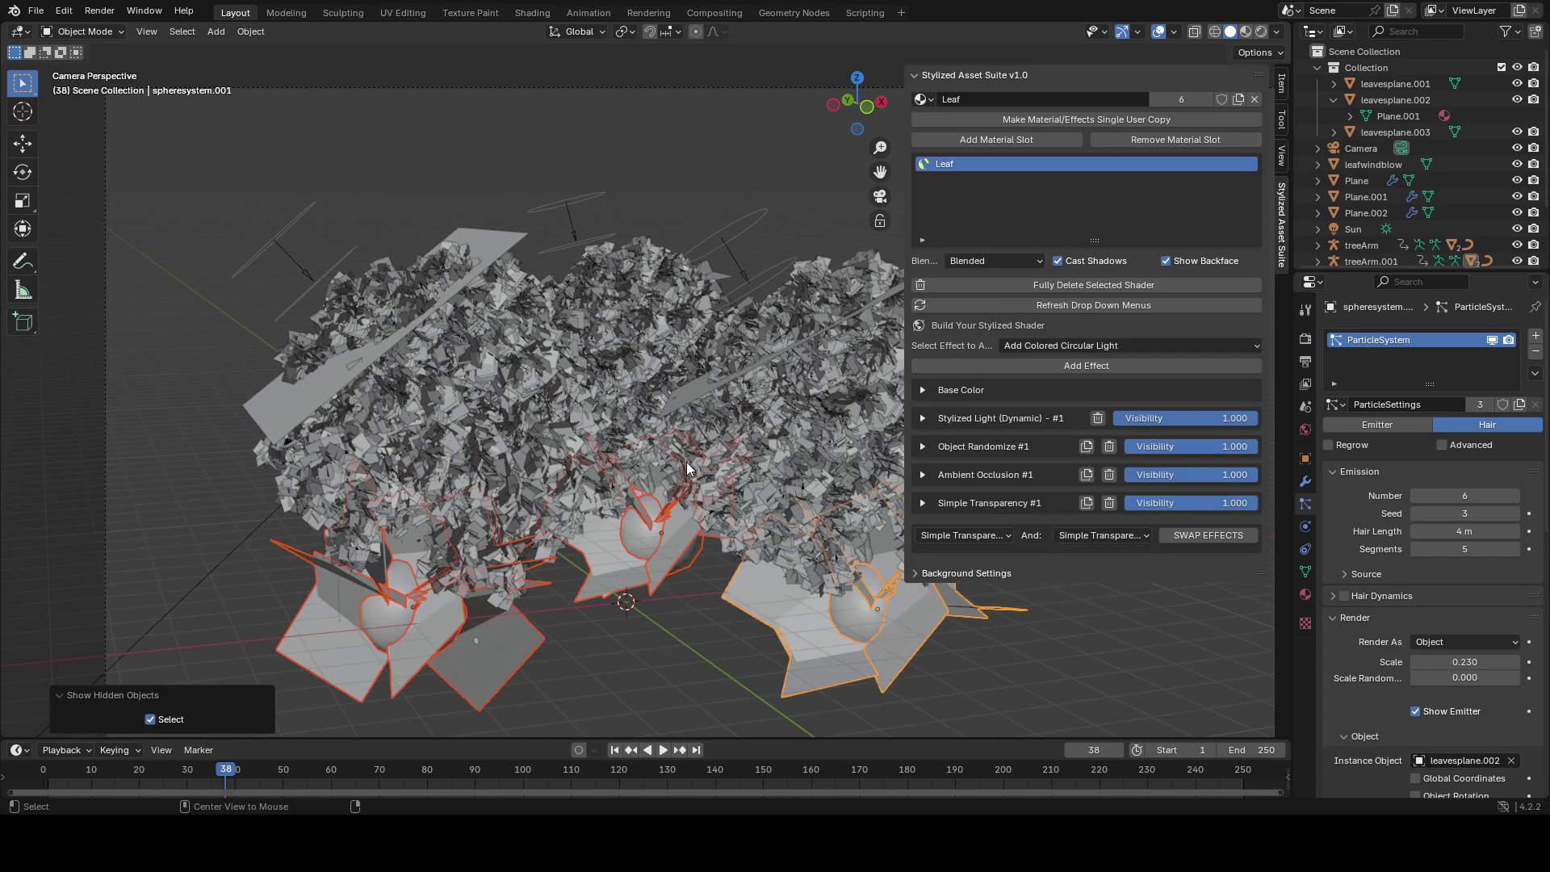
click(443, 667)
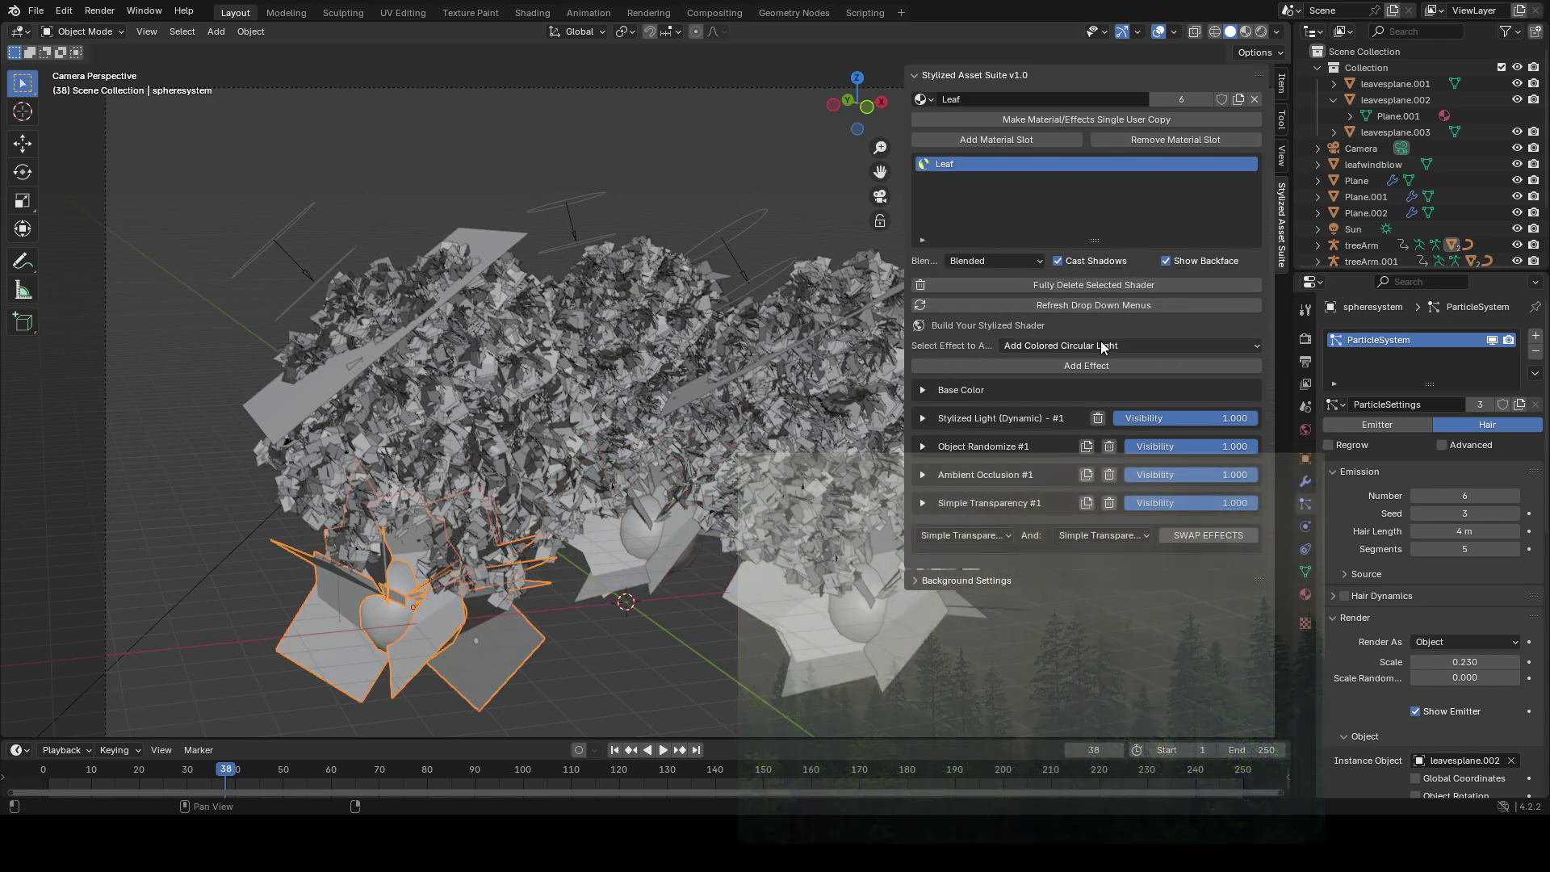
- Add a Local Gradient (Sphere) effect to the Leaf material on spheresystem
click(1101, 344)
click(973, 508)
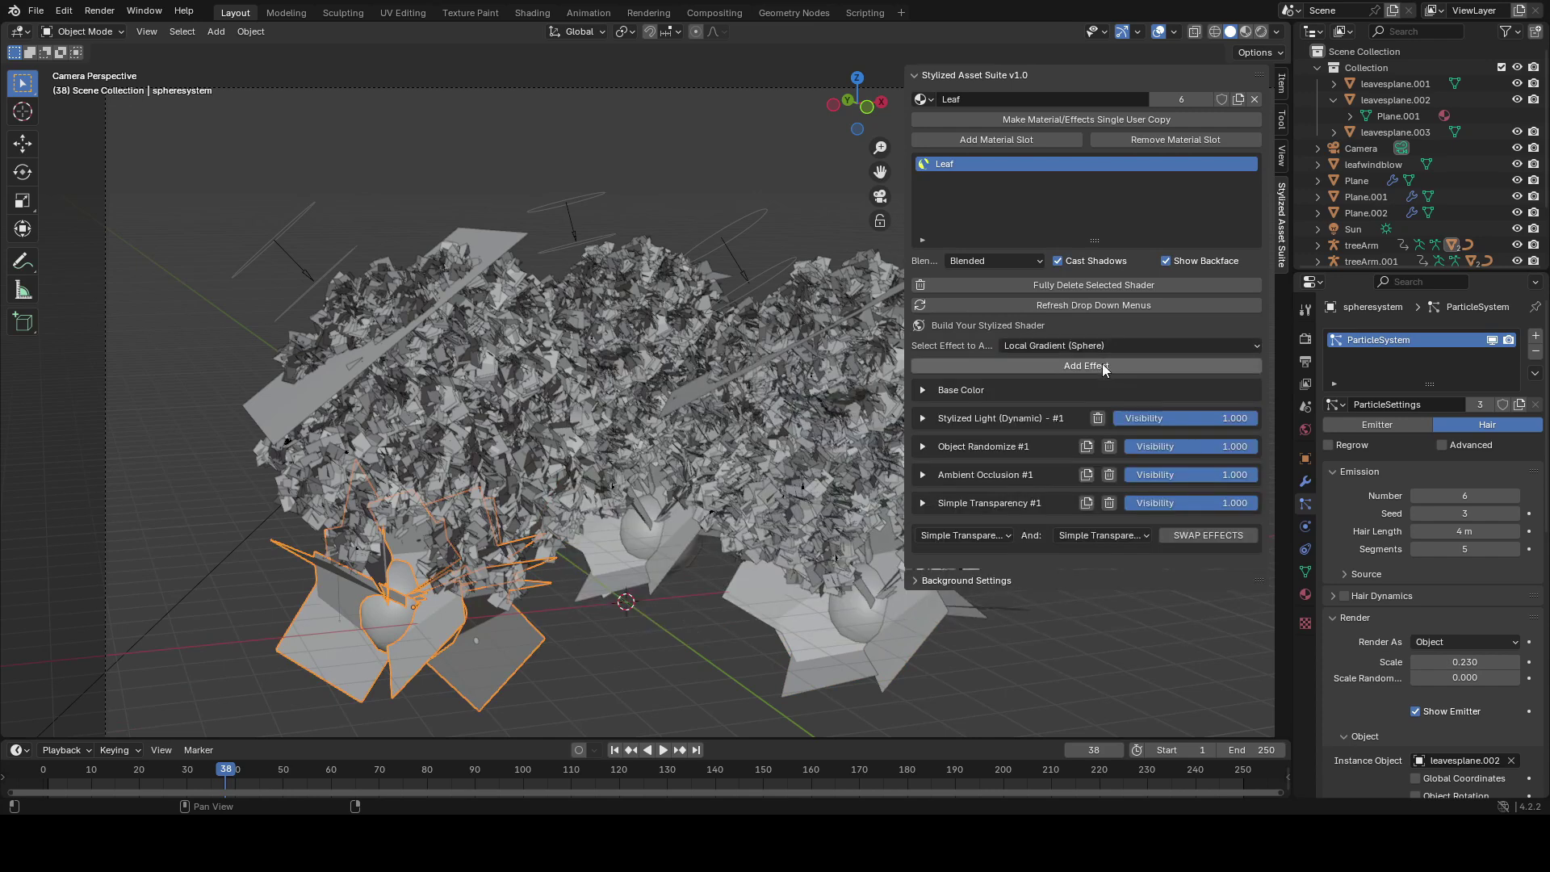
click(1108, 365)
- Place the gradient sphere above the trees and scale it by about 2.27
key(g)
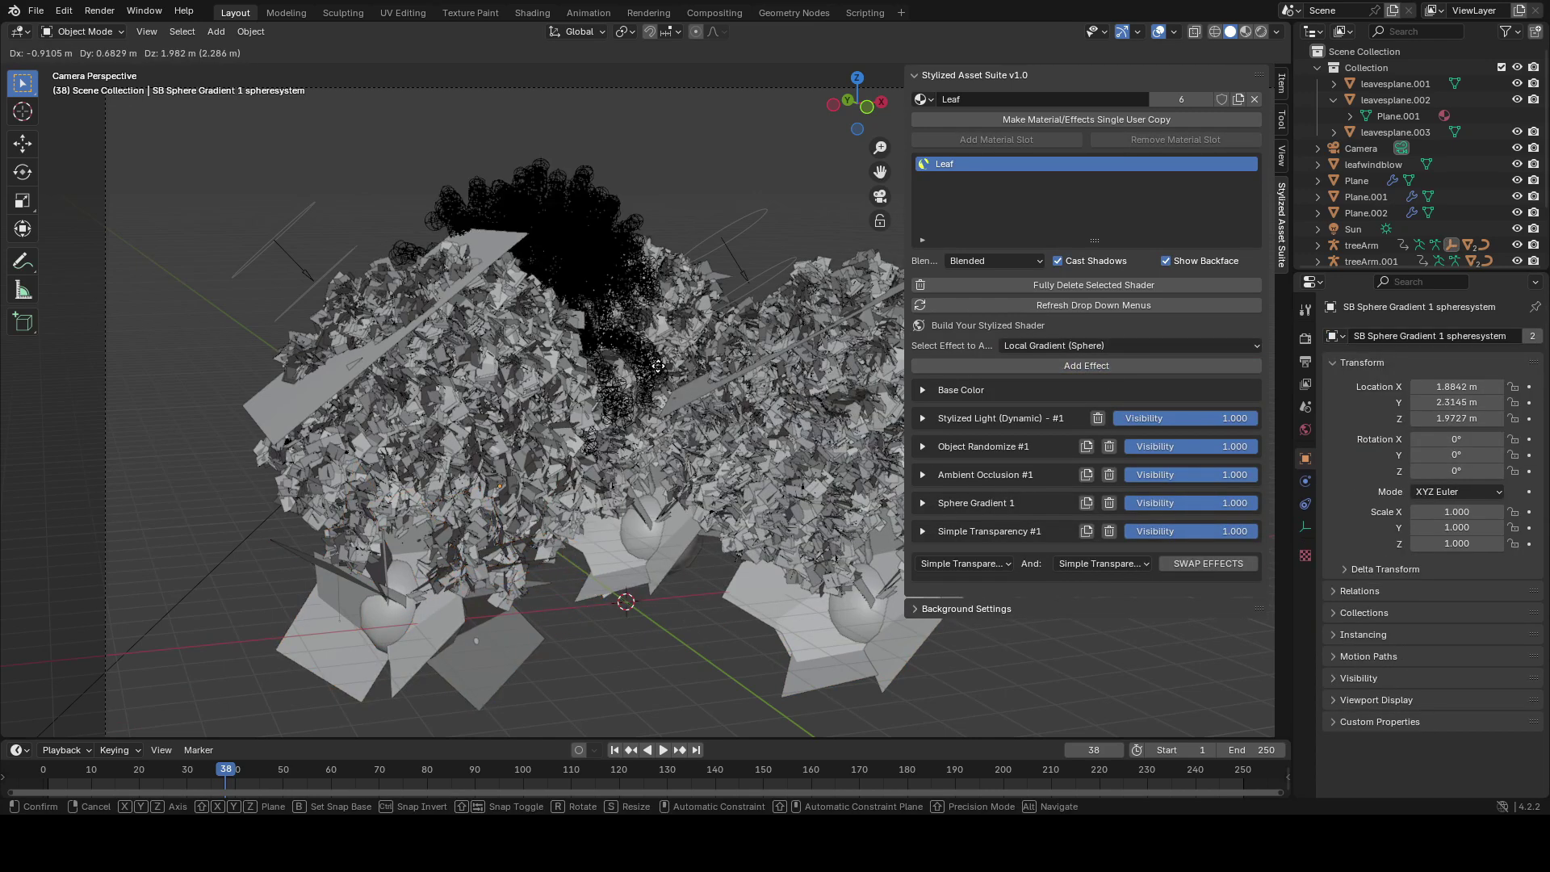
click(653, 255)
key(s)
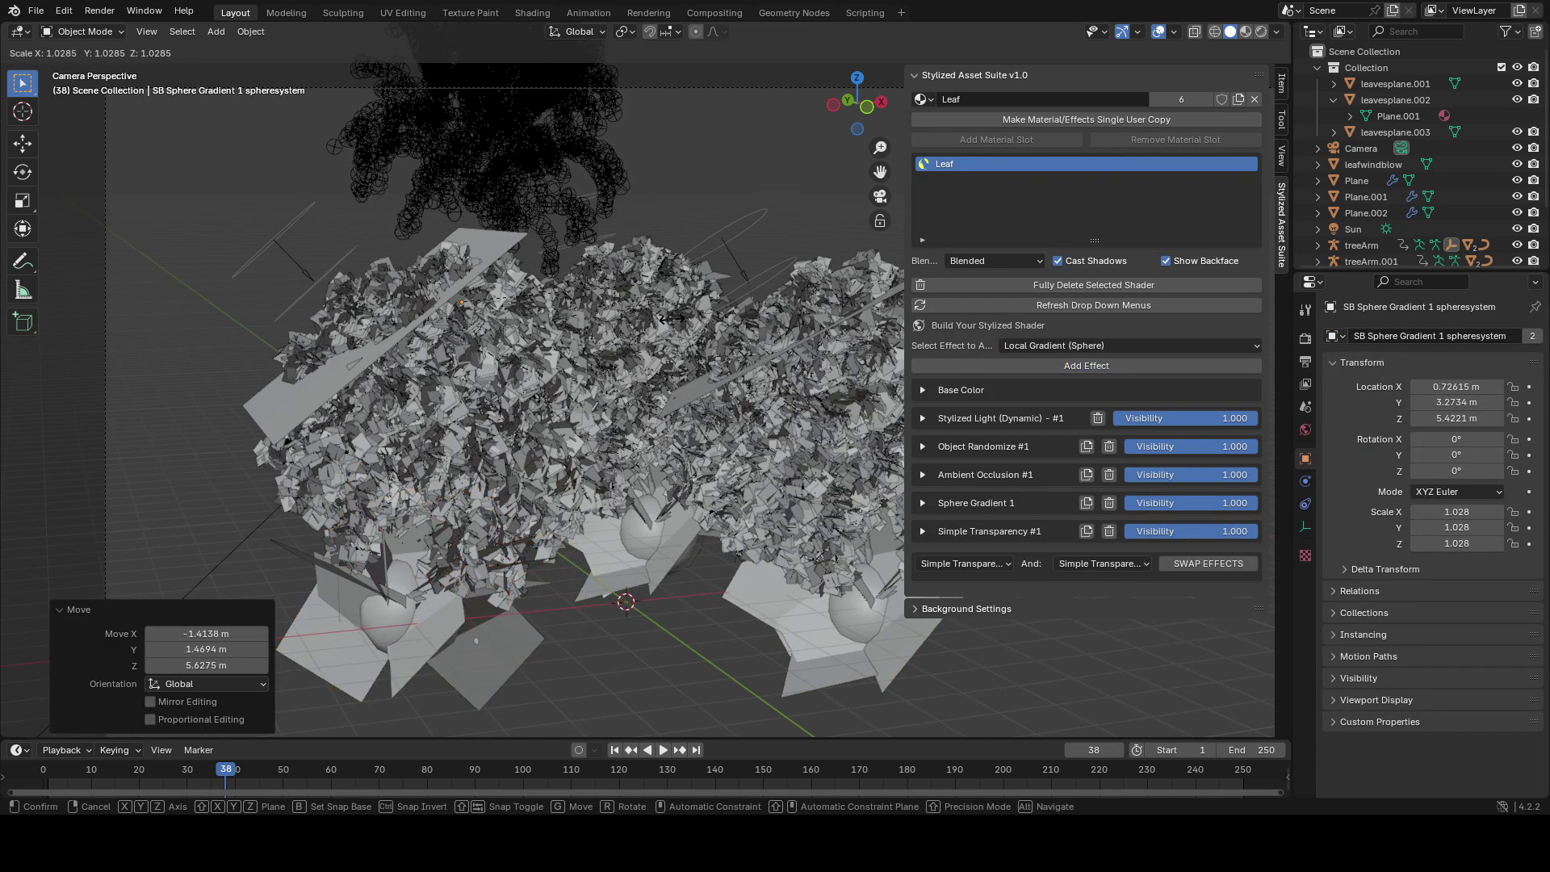
click(696, 318)
key(g)
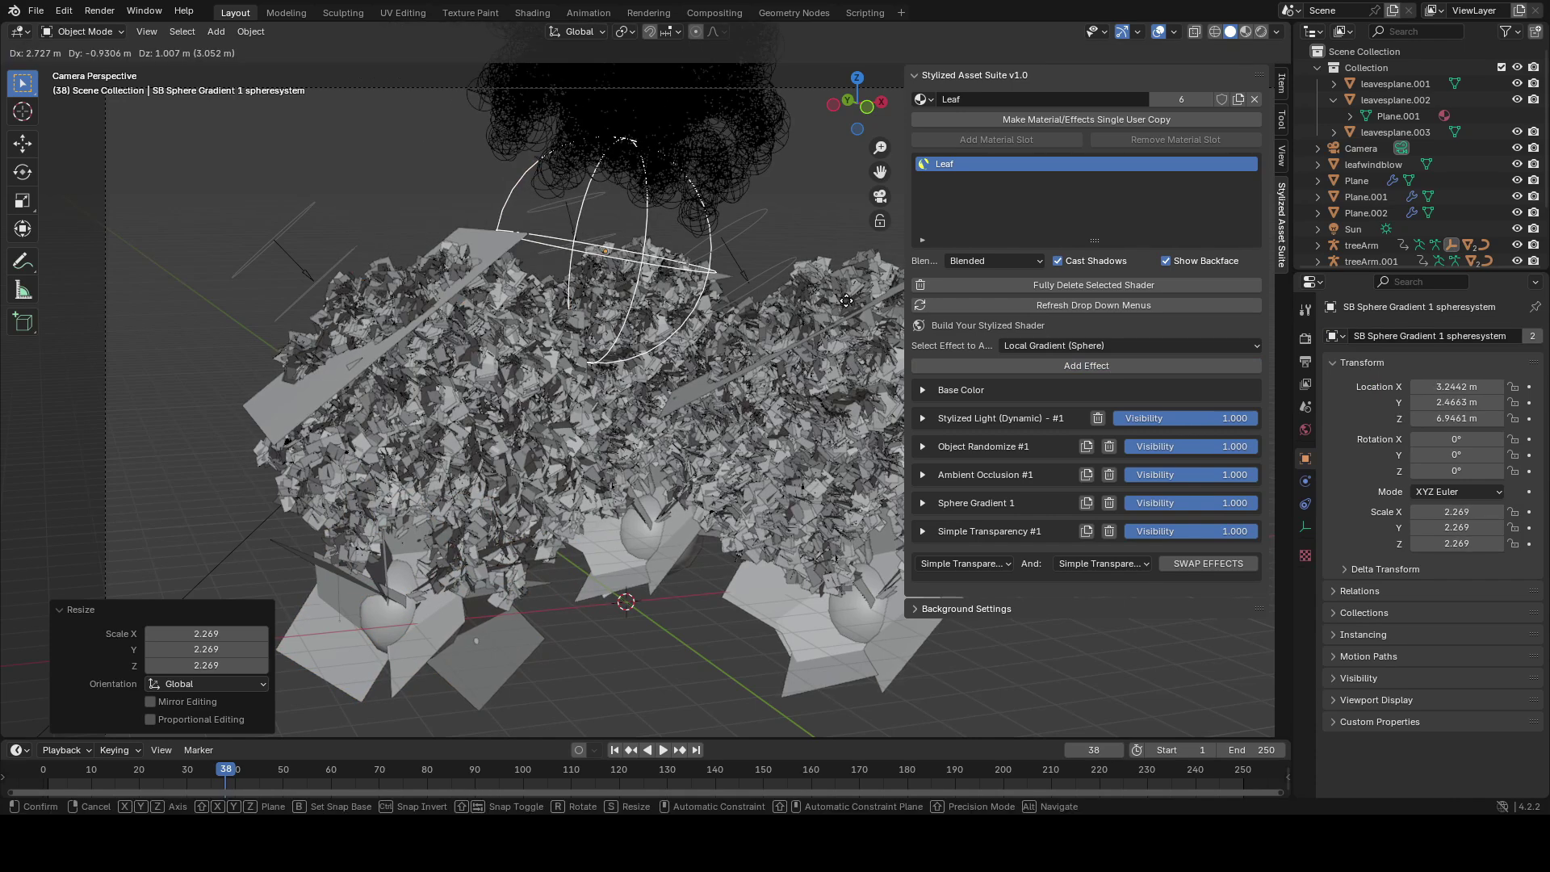
click(853, 323)
- Hide the three sphere emitters beneath the trees
click(553, 584)
shift+click(646, 549)
shift+click(806, 622)
key(h)
- Reposition the gradient sphere over the tree crowns and enlarge it by about 1.32
click(502, 192)
middle_drag(502, 193, 541, 343)
key(g)
click(634, 363)
key(g)
click(663, 369)
key(s)
click(690, 375)
middle_drag(690, 375, 678, 331)
- Colour Sphere Gradient 1 pale blue and move its sphere onto the back tree's crown in the rendered camera view
click(960, 503)
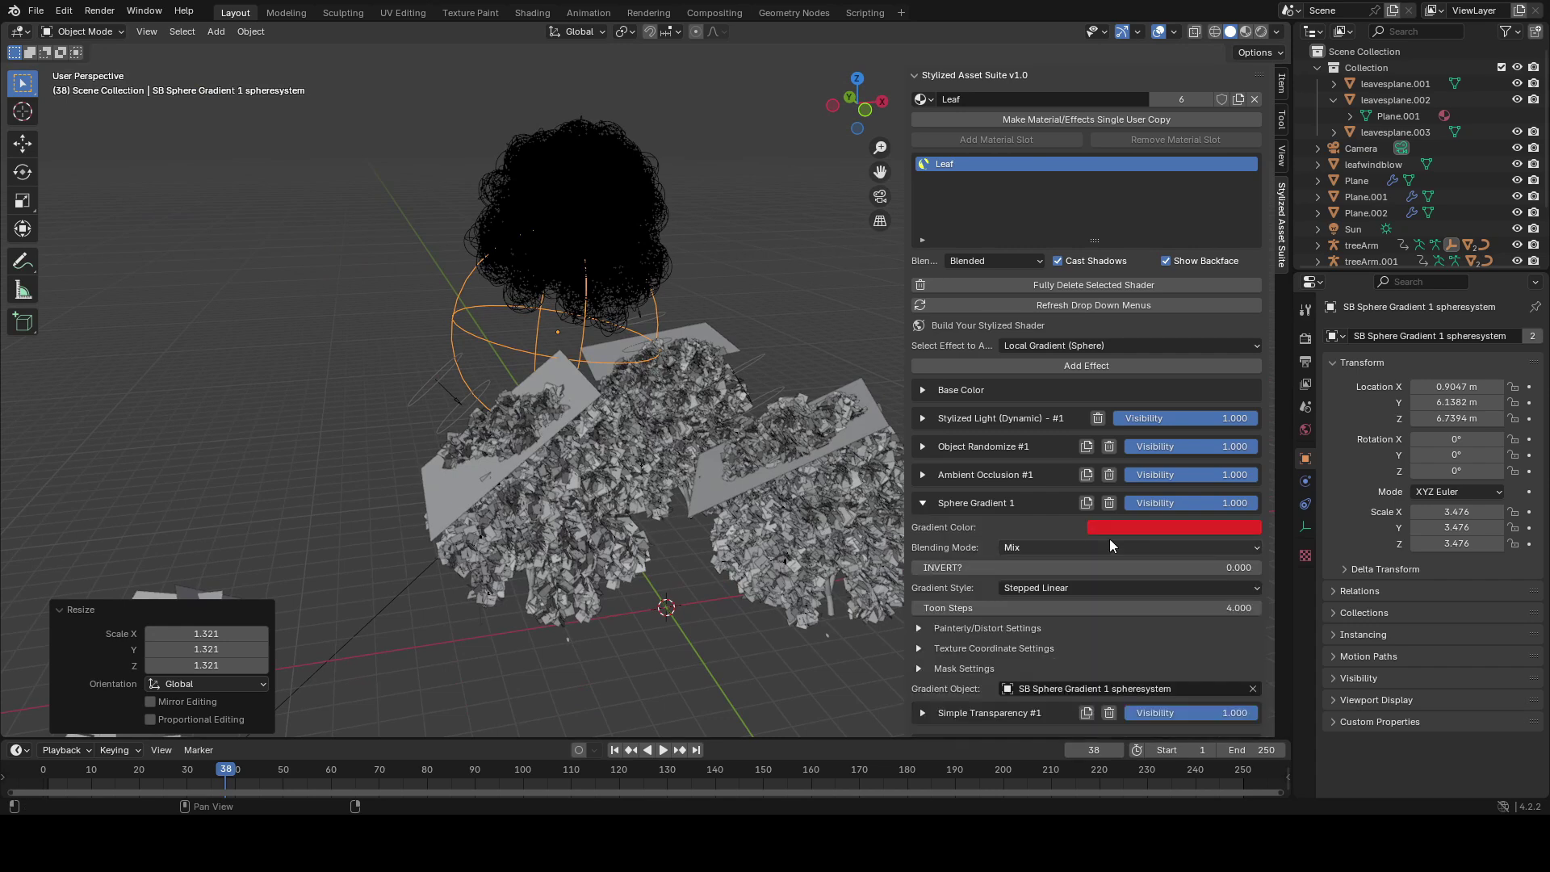
click(1122, 527)
key(KP_0)
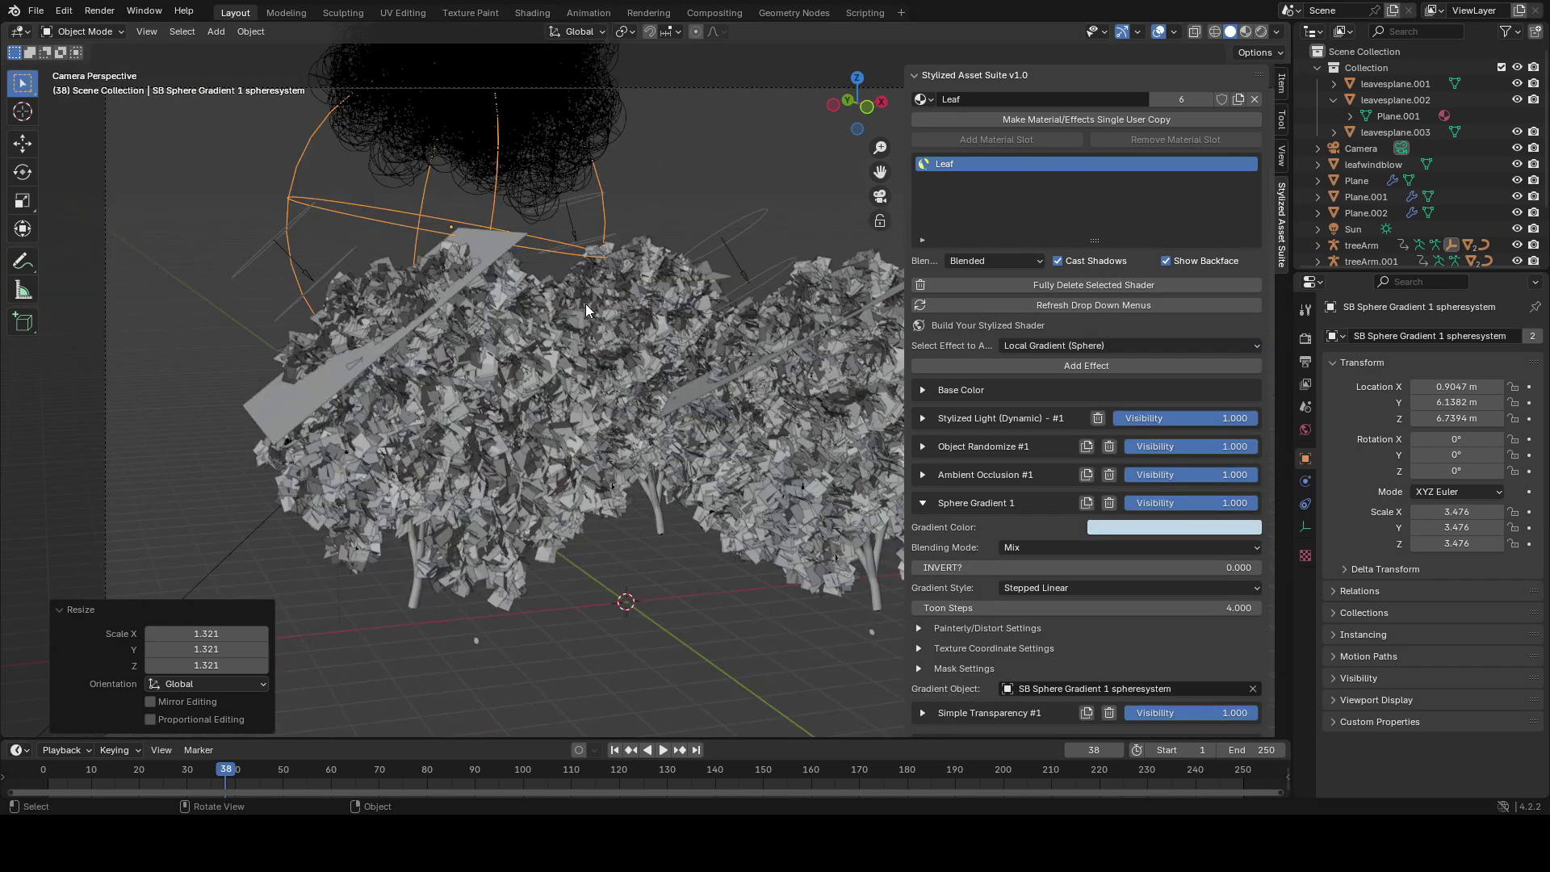
key(g)
click(626, 278)
click(1260, 32)
key(shift+alt+z)
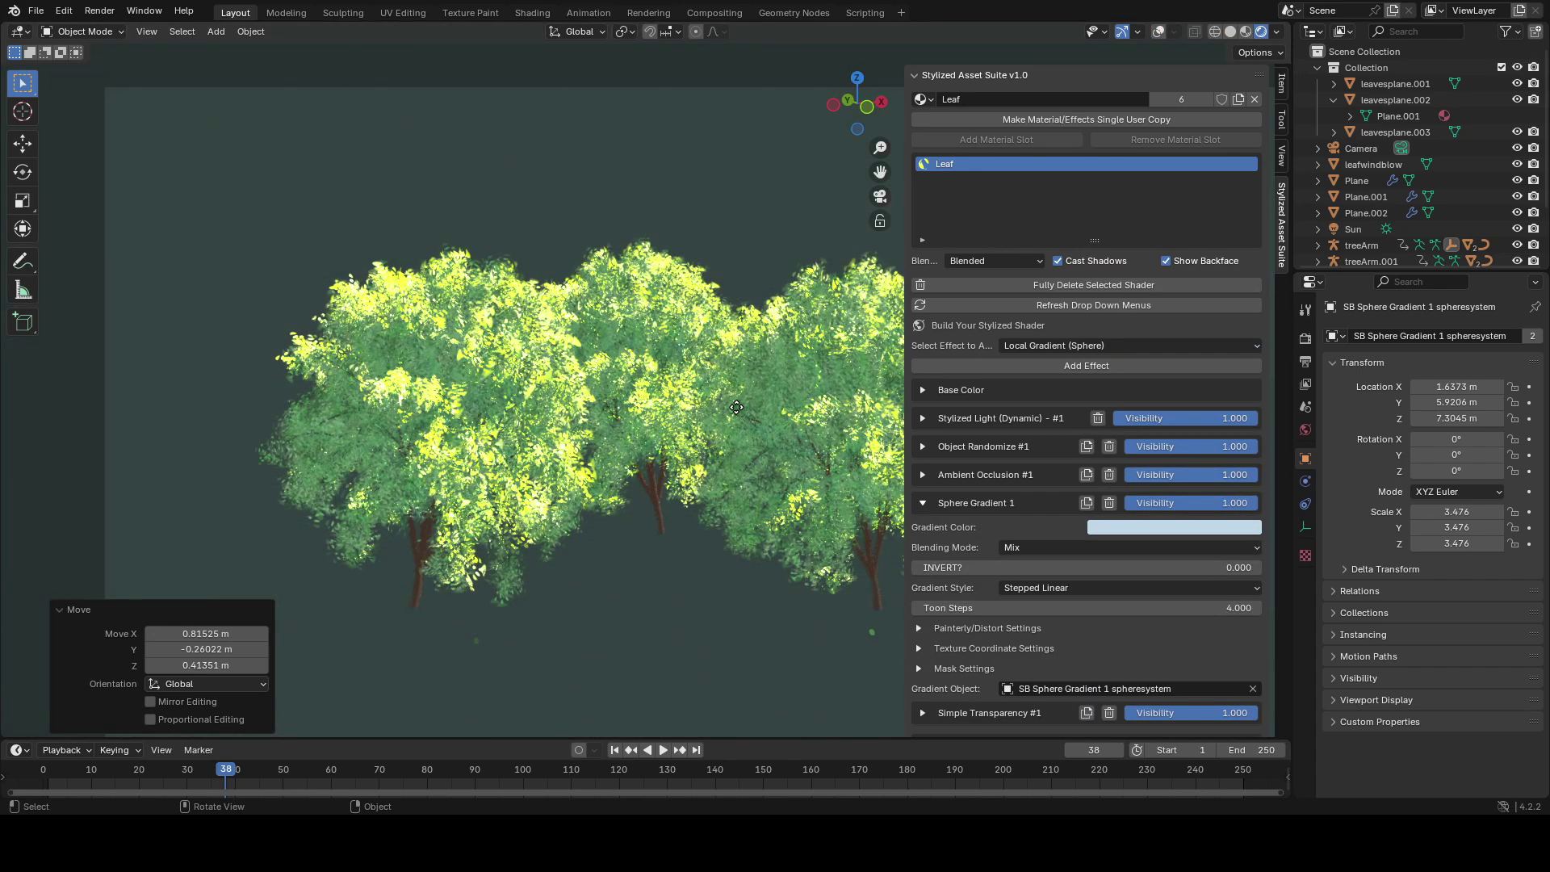
key(g)
click(704, 361)
- Brighten Sphere Gradient 1's colour to white, entering 20 and then 7 as the colour value
key(shift+alt+z)
click(1180, 526)
click(1176, 487)
text(20)
key(Return)
click(1165, 527)
click(1171, 487)
text(7)
key(Return)
key(shift+alt+z)
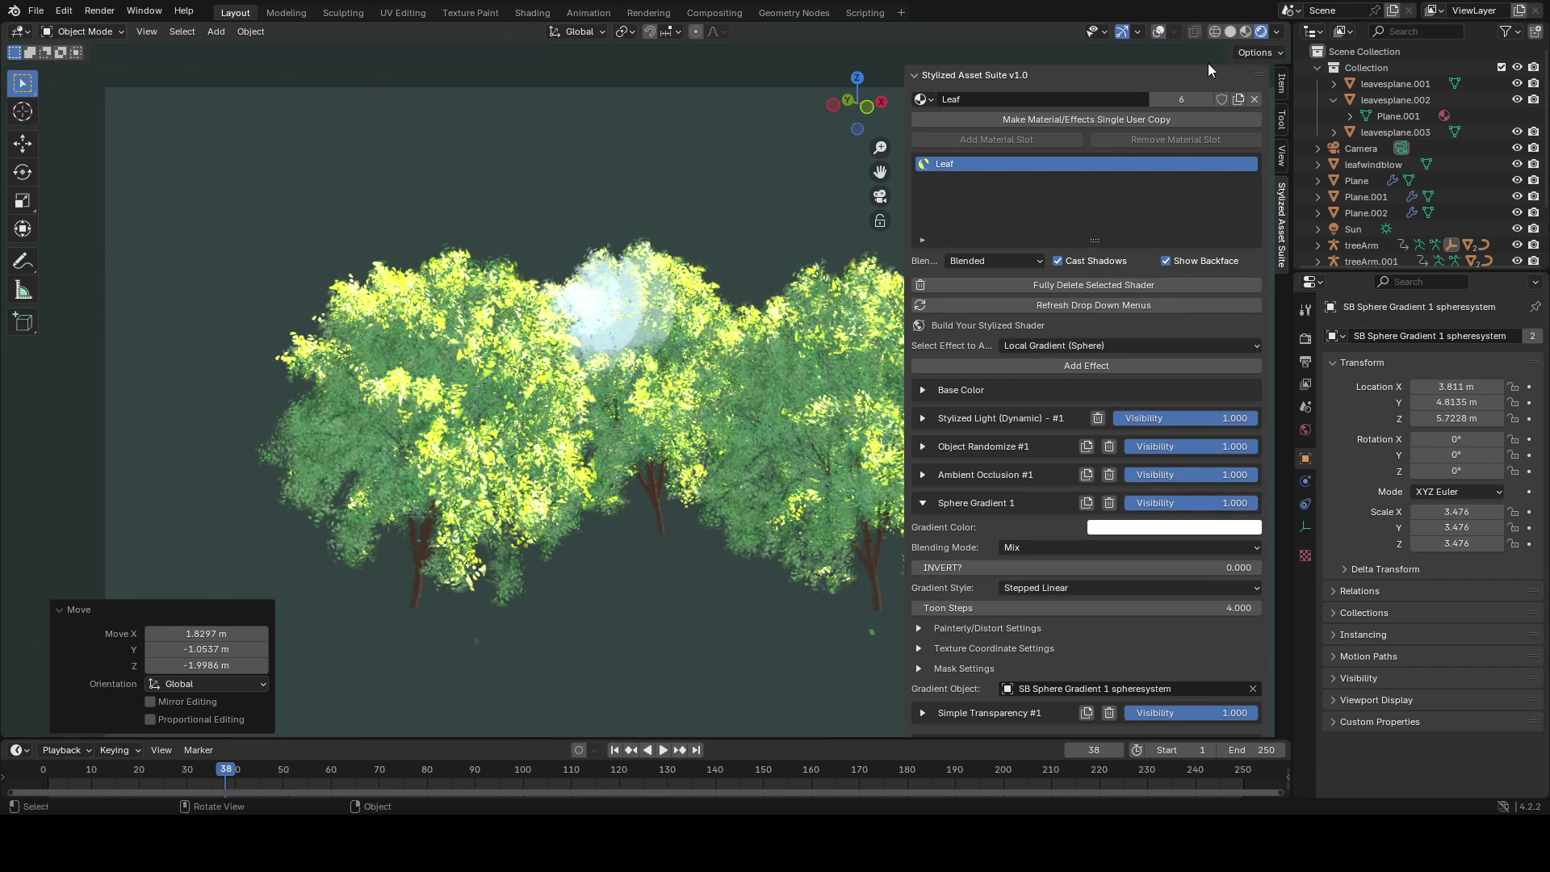
- Set Sphere Gradient 1's gradient style to Linear and preview it in rendered shading
click(1230, 31)
key(shift+alt+z)
click(1049, 587)
click(1039, 600)
click(1177, 526)
key(shift+alt+z)
click(1261, 31)
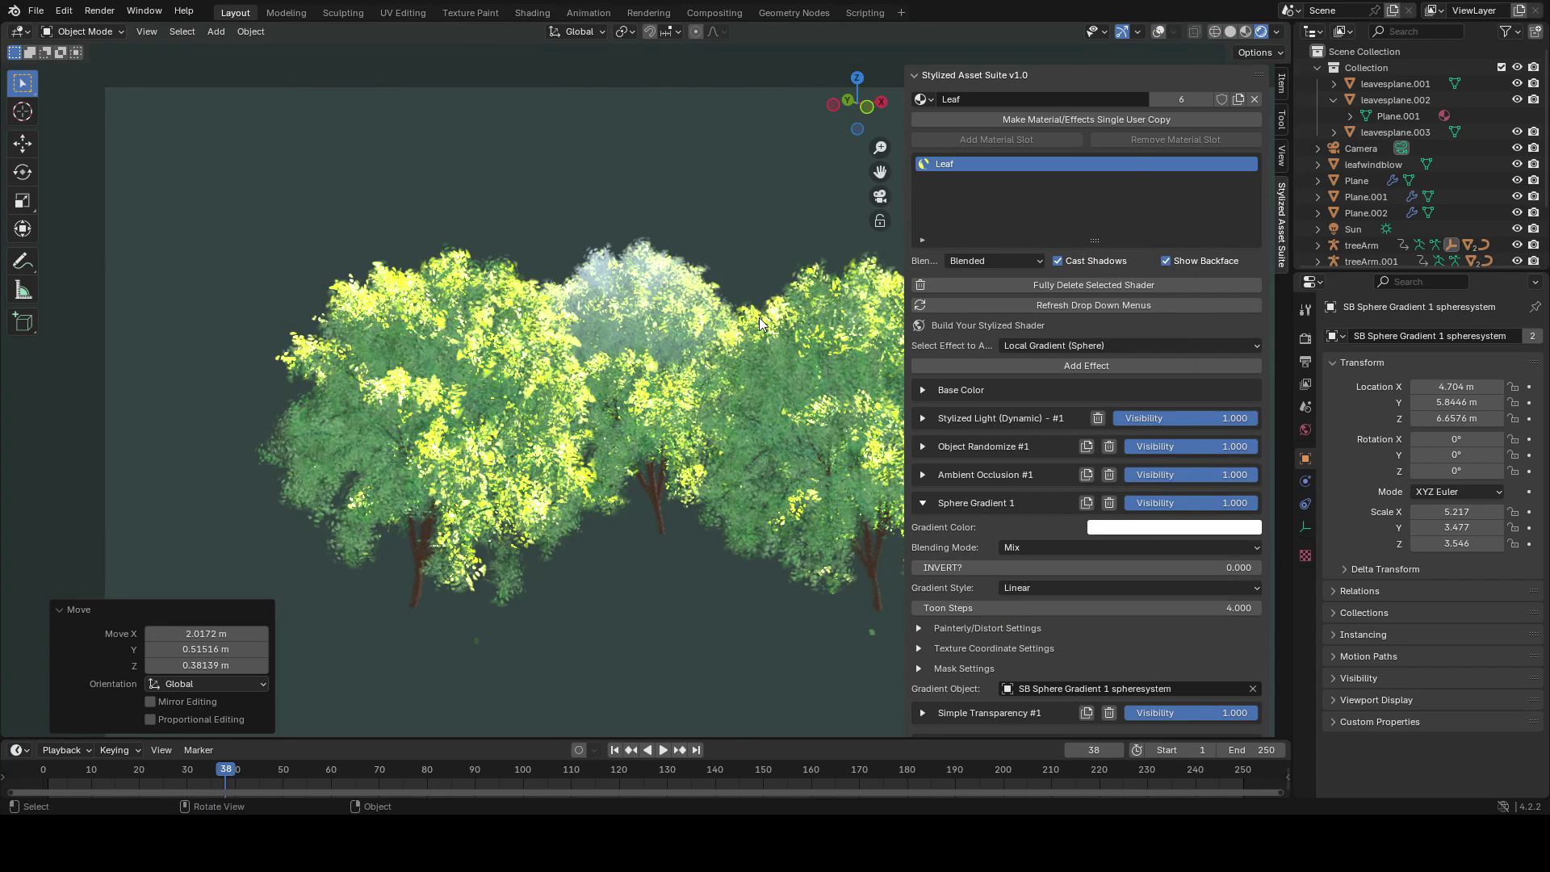
- Reposition and enlarge the gradient sphere around the back tree's crown and lower the effect's visibility to about 0.57
key(g)
click(760, 401)
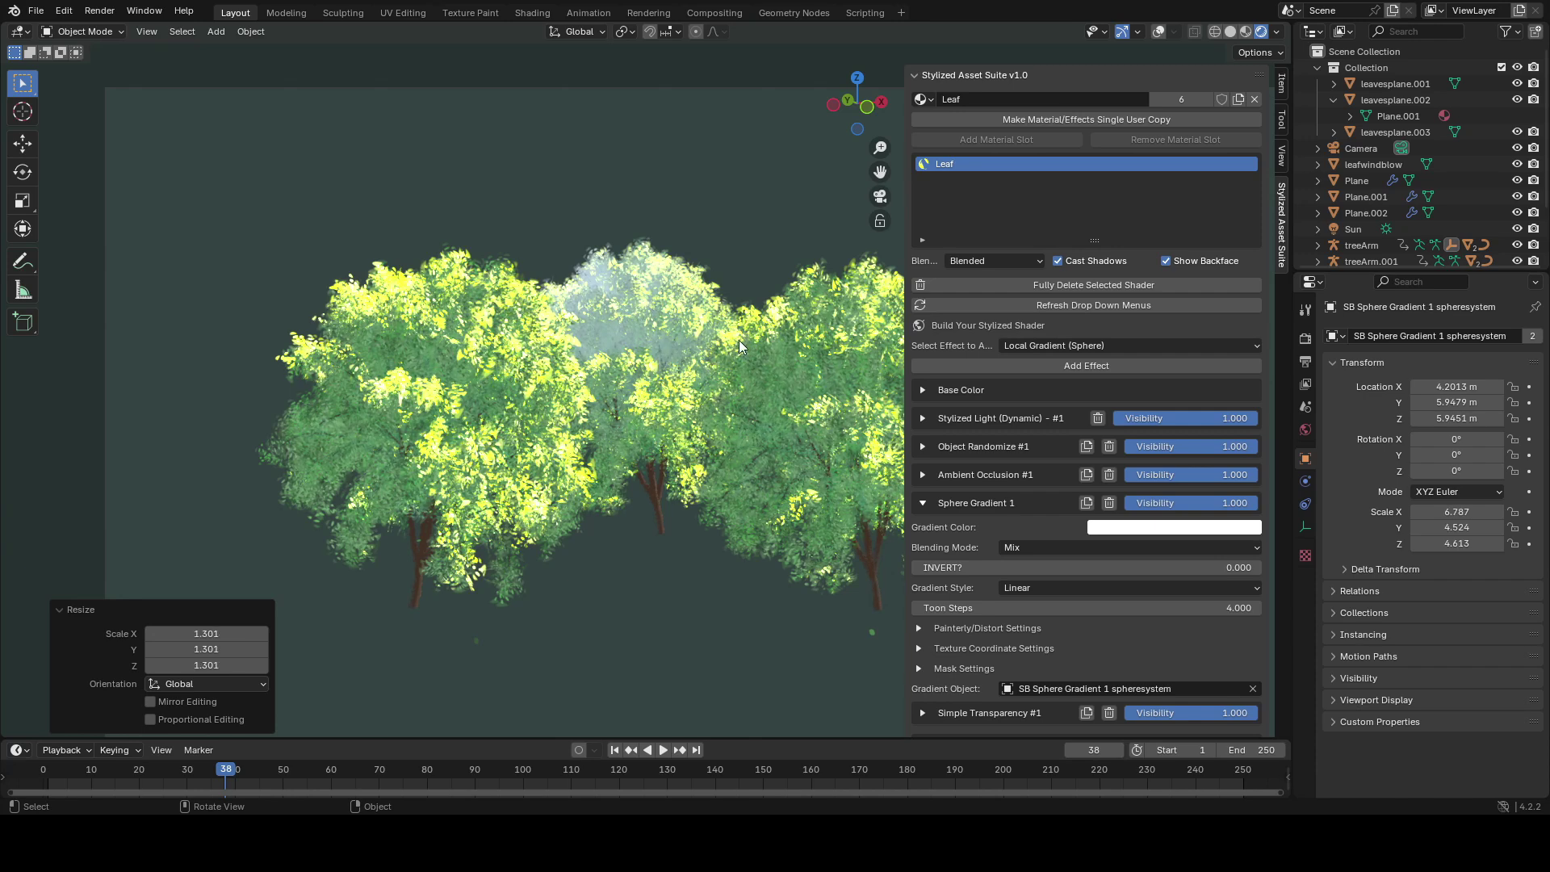
key(g)
click(760, 355)
shift+middle_drag(760, 355, 739, 331)
drag(1211, 503, 1195, 503)
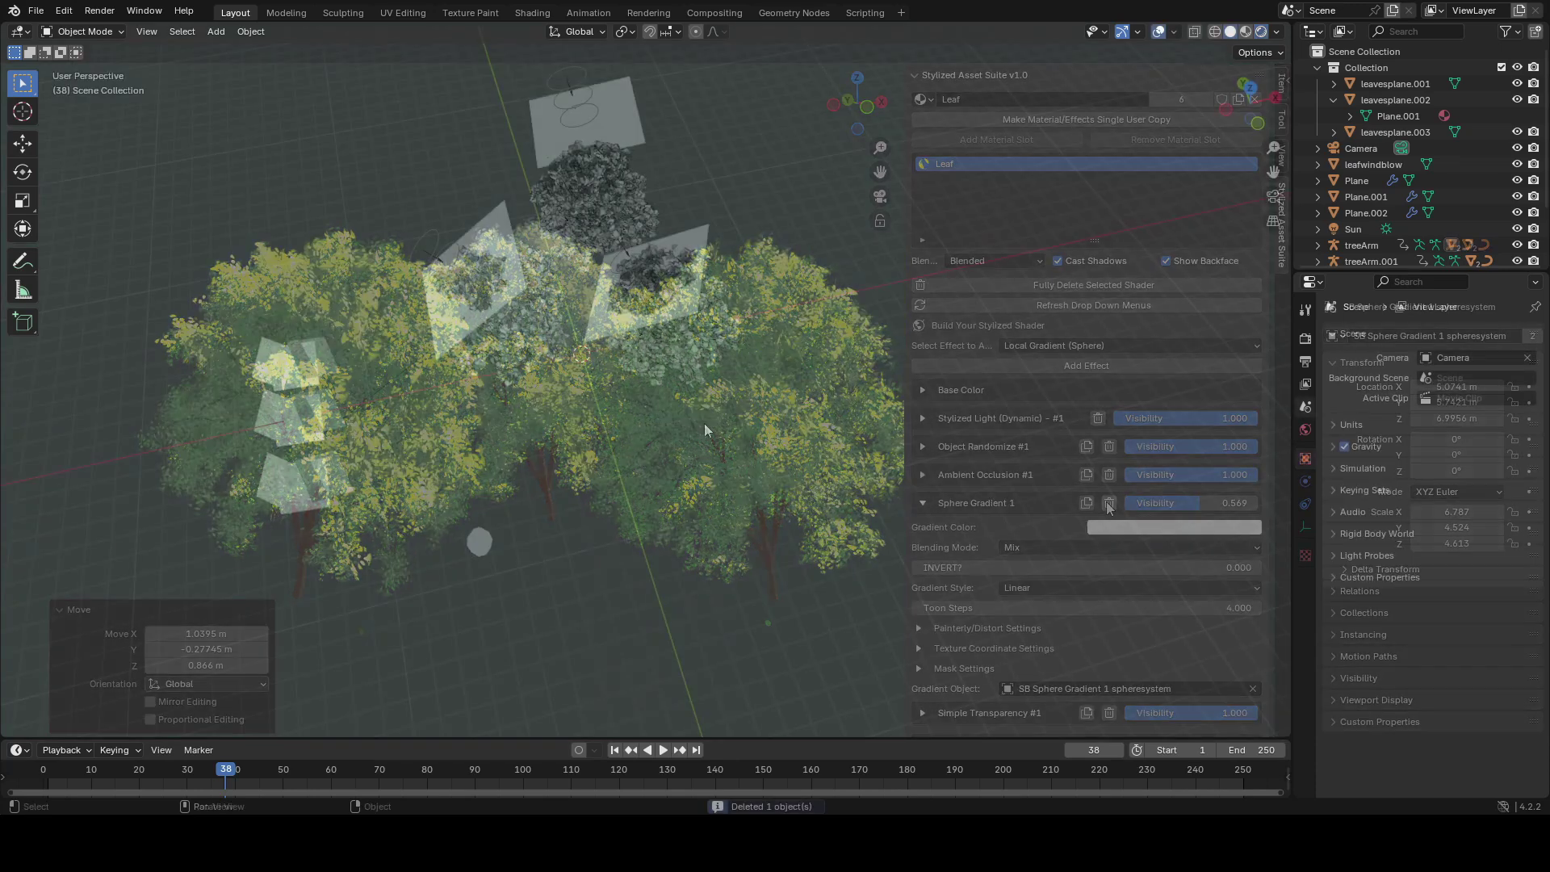
- Add an ico sphere and move it horizontally in front of the trees, about 1.7 m in X and -8.8 m in Y
key(shift+a)
mouse_move(704, 423)
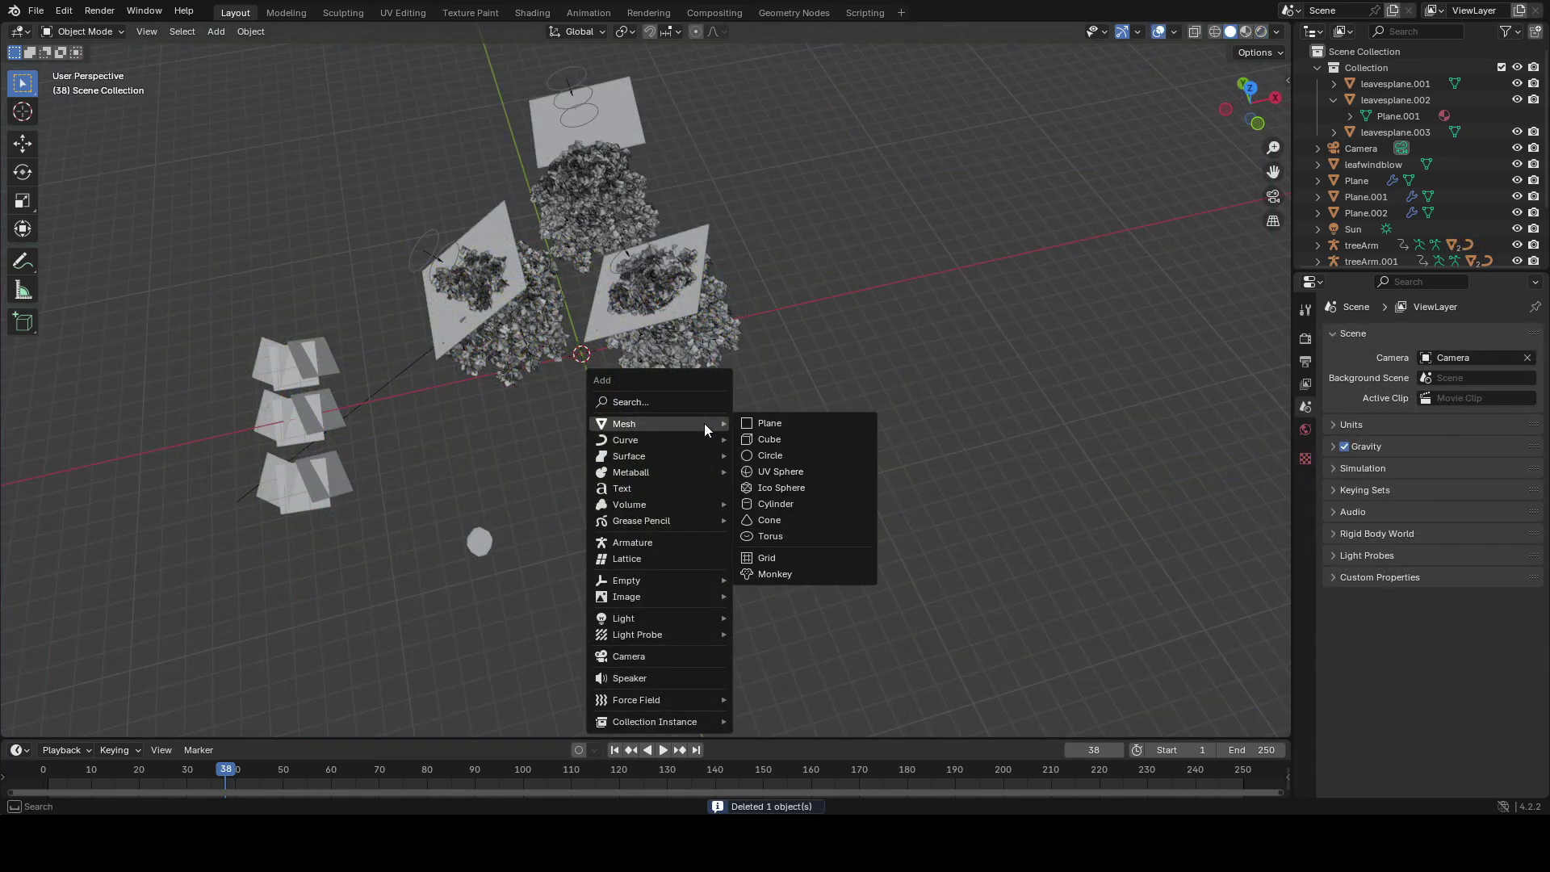
click(824, 489)
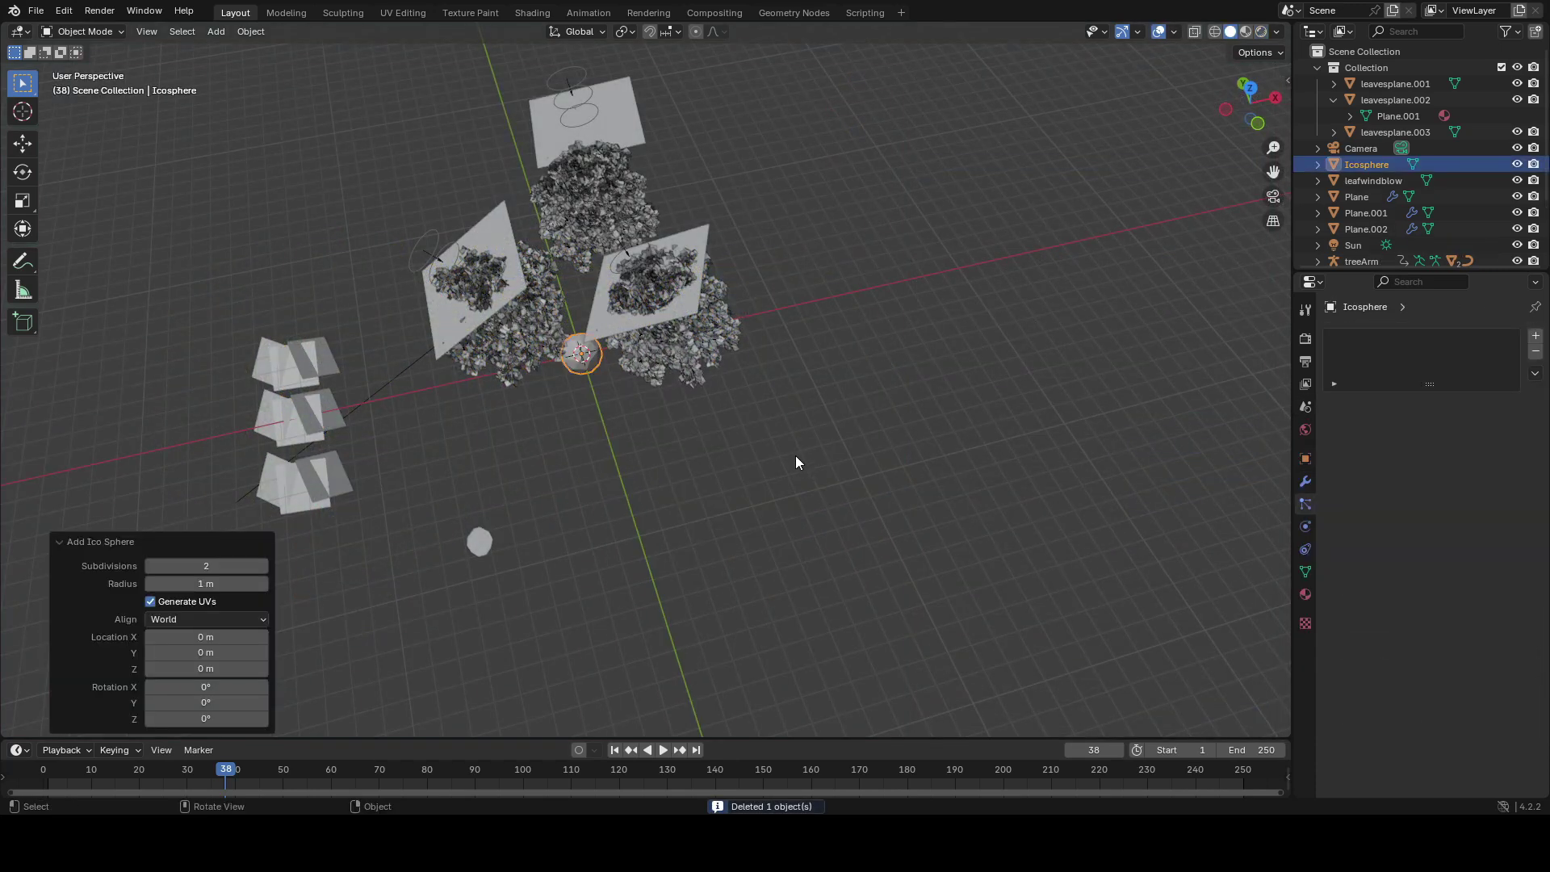
key(g)
key(shift+z)
click(734, 421)
- Rotate the icosphere about -45.6° around Z and stretch it by about 2.02 along its local X axis
key(r)
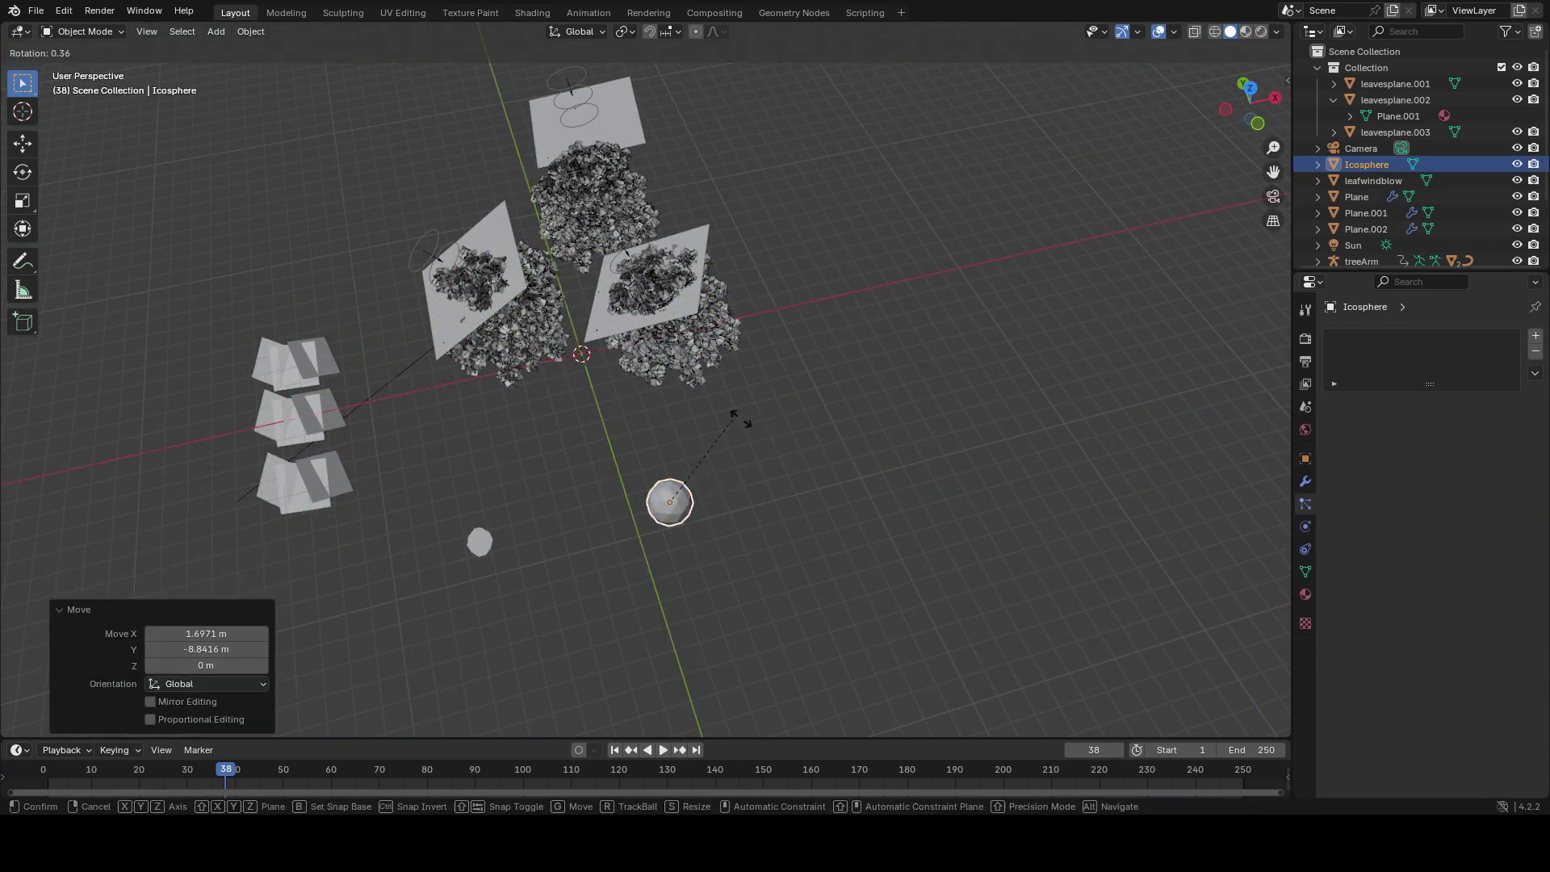
key(z)
click(784, 485)
scroll(814, 471, up, 2)
key(KP_Decimal)
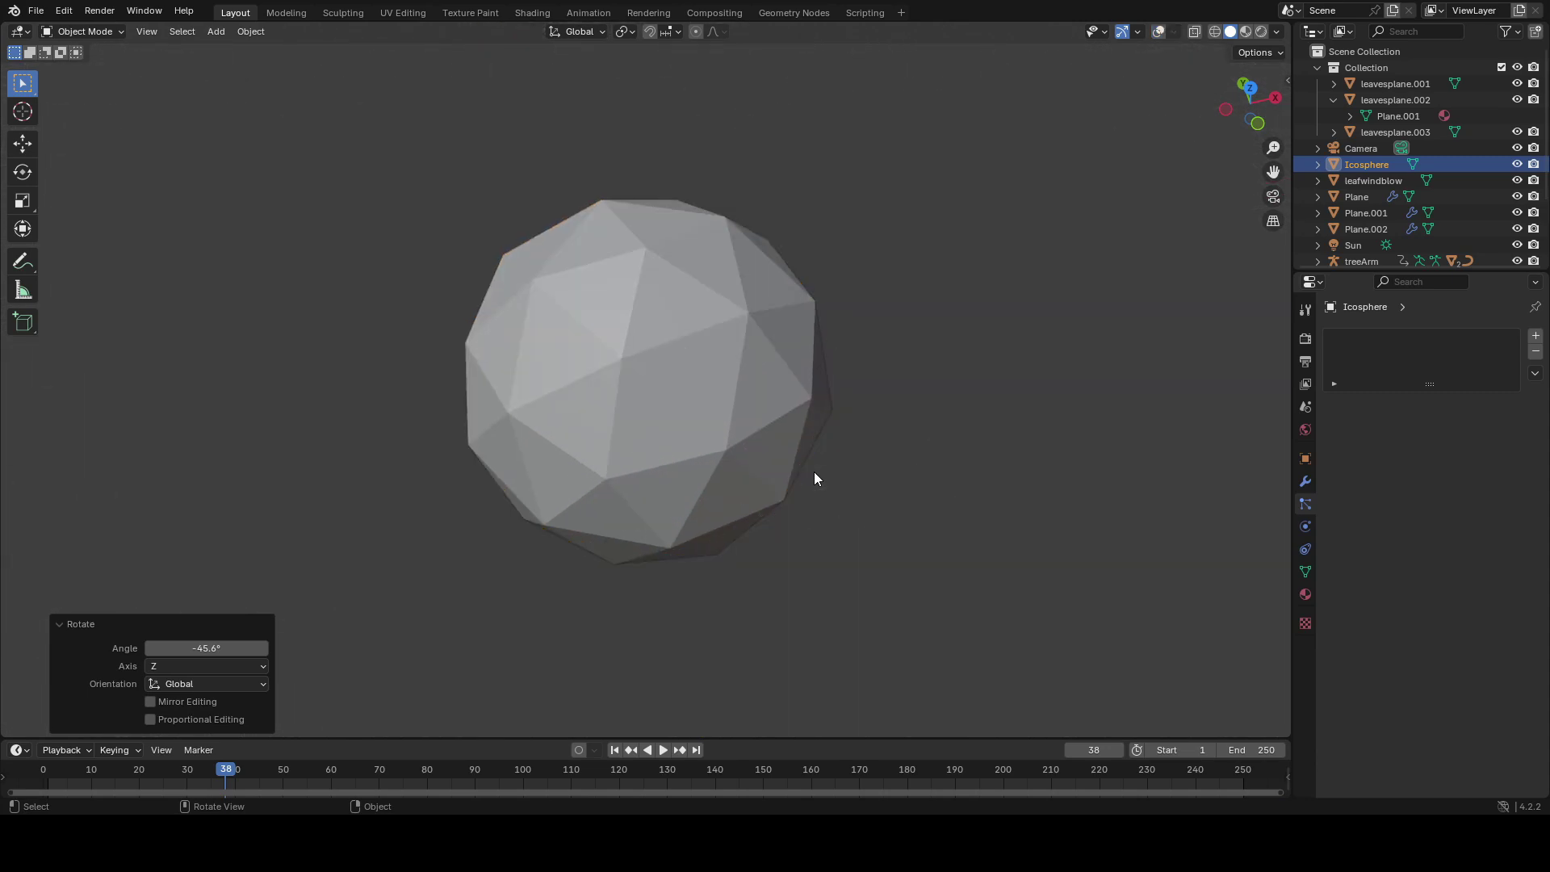
scroll(743, 402, down, 7)
middle_drag(741, 401, 815, 355)
key(s)
key(x)
key(x)
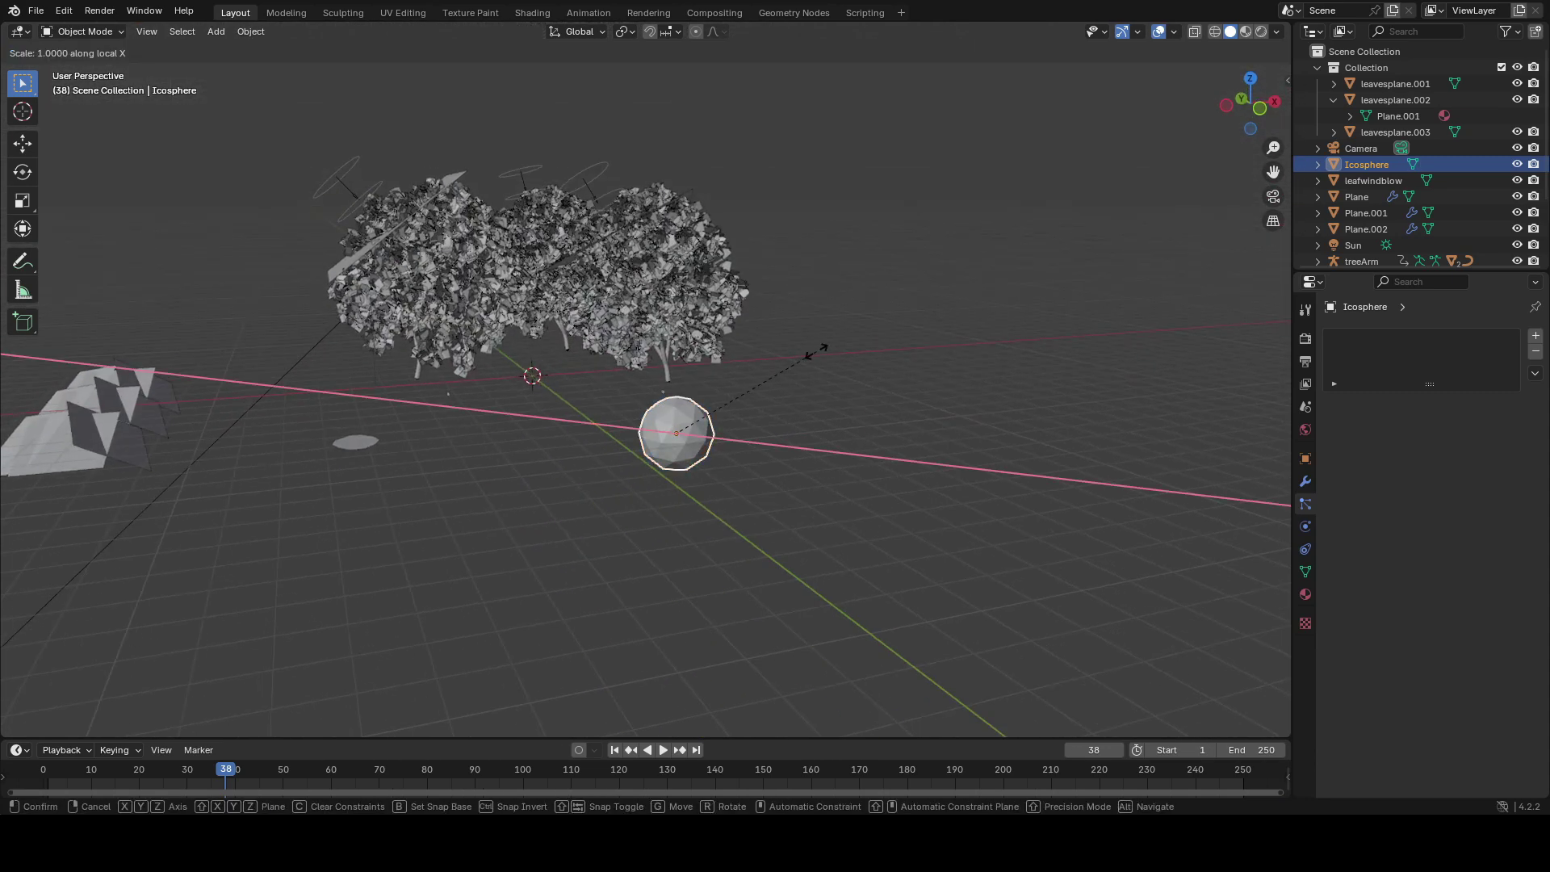
click(817, 381)
- Give the icosphere a Hair particle system with number 5 and seed 100
middle_drag(928, 380, 943, 637)
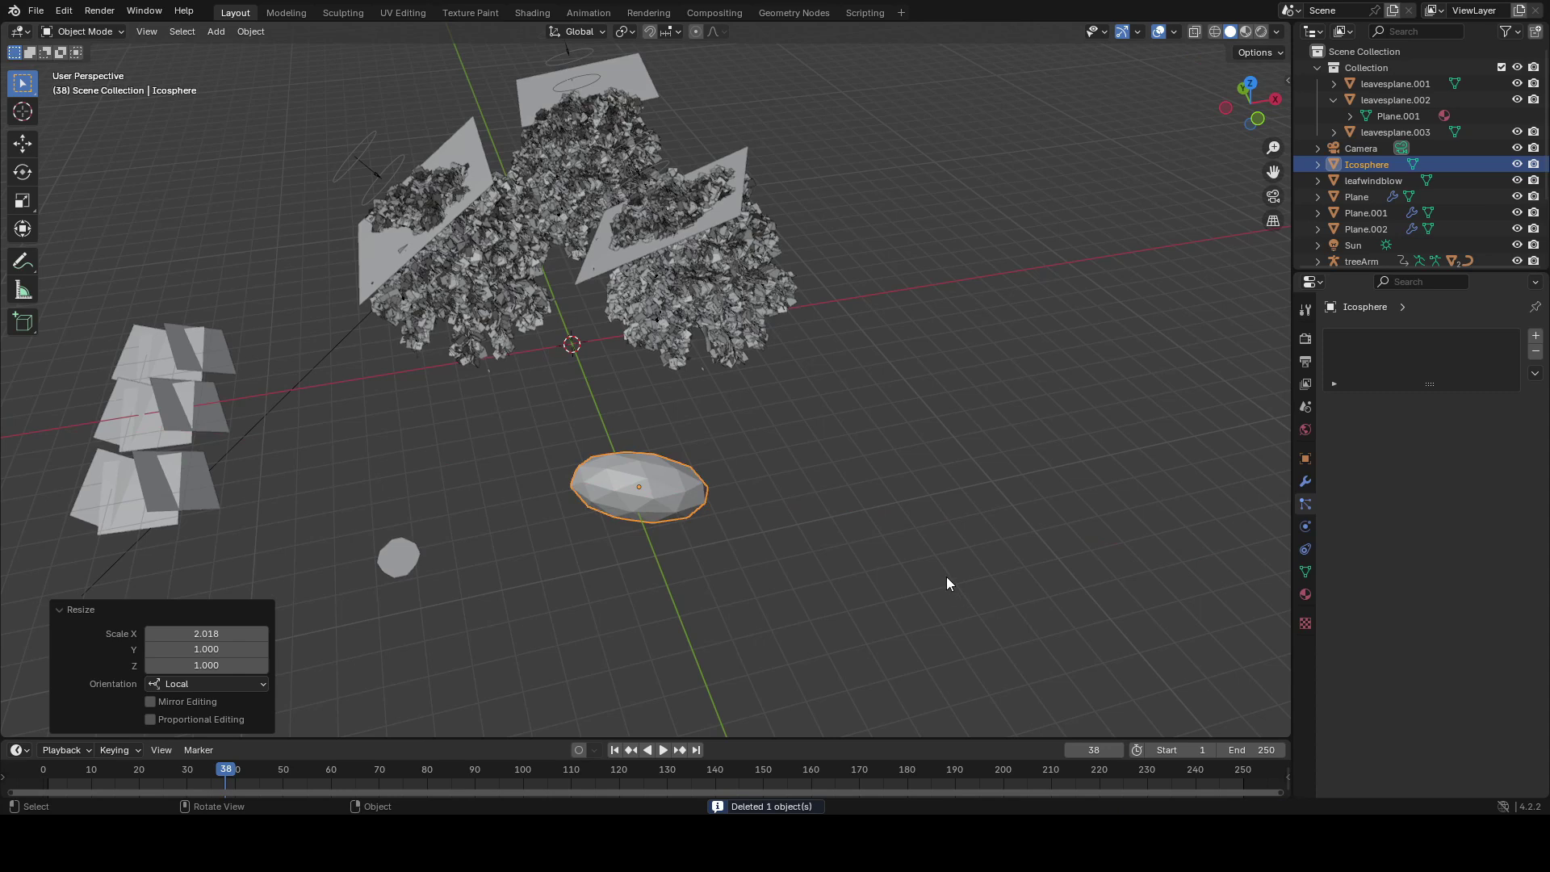
click(1535, 337)
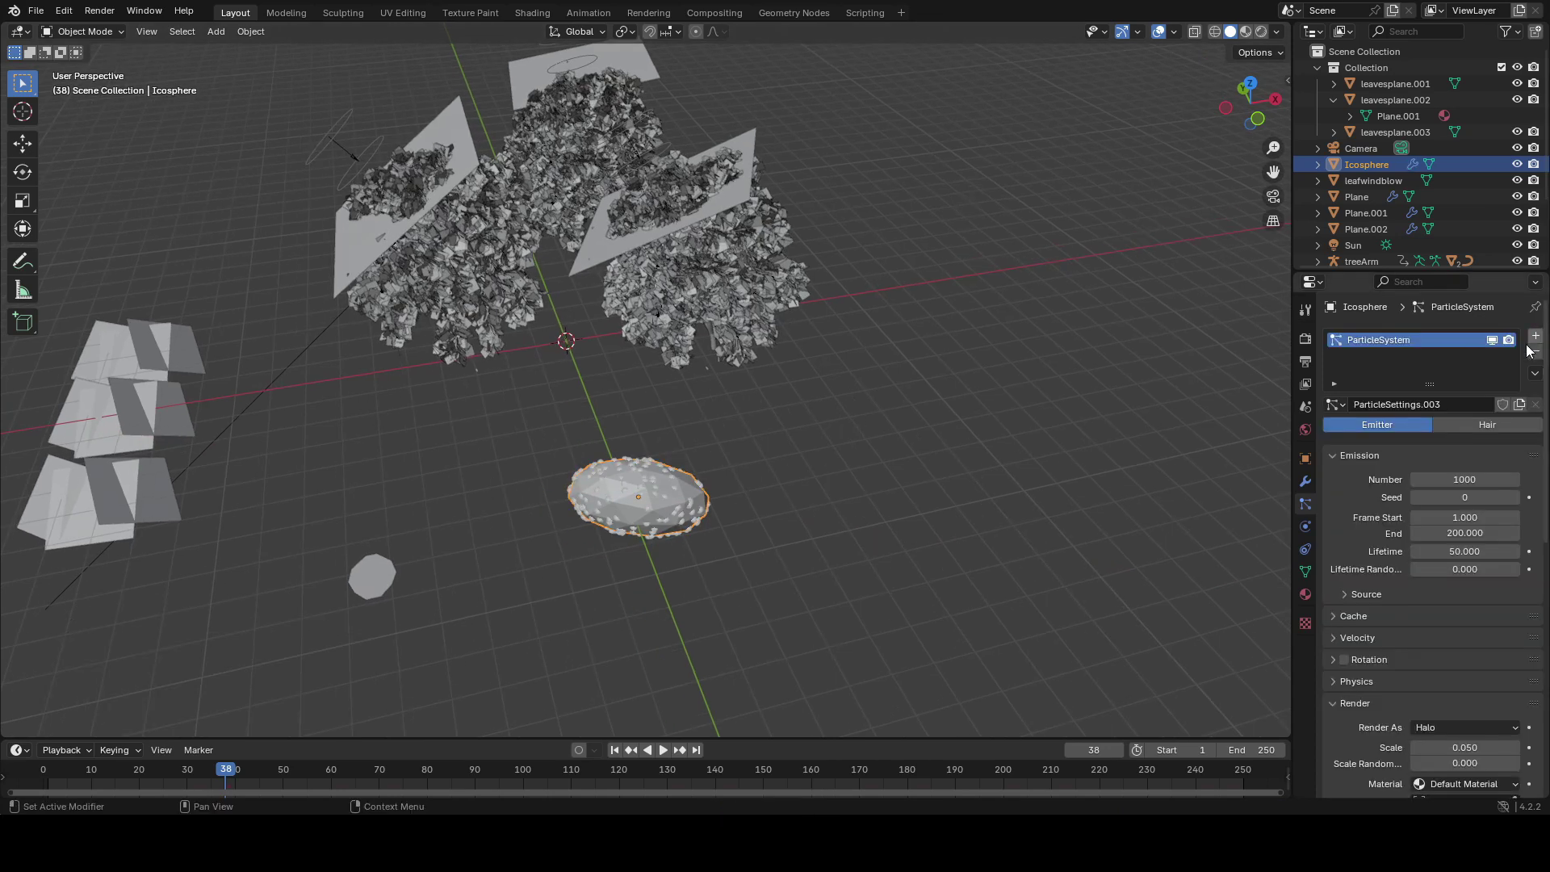
click(1446, 428)
click(1452, 495)
text(50)
key(BackSpace)
- Render the icosphere's hair as the object leavesplane.002 at scale 0.100
click(1438, 580)
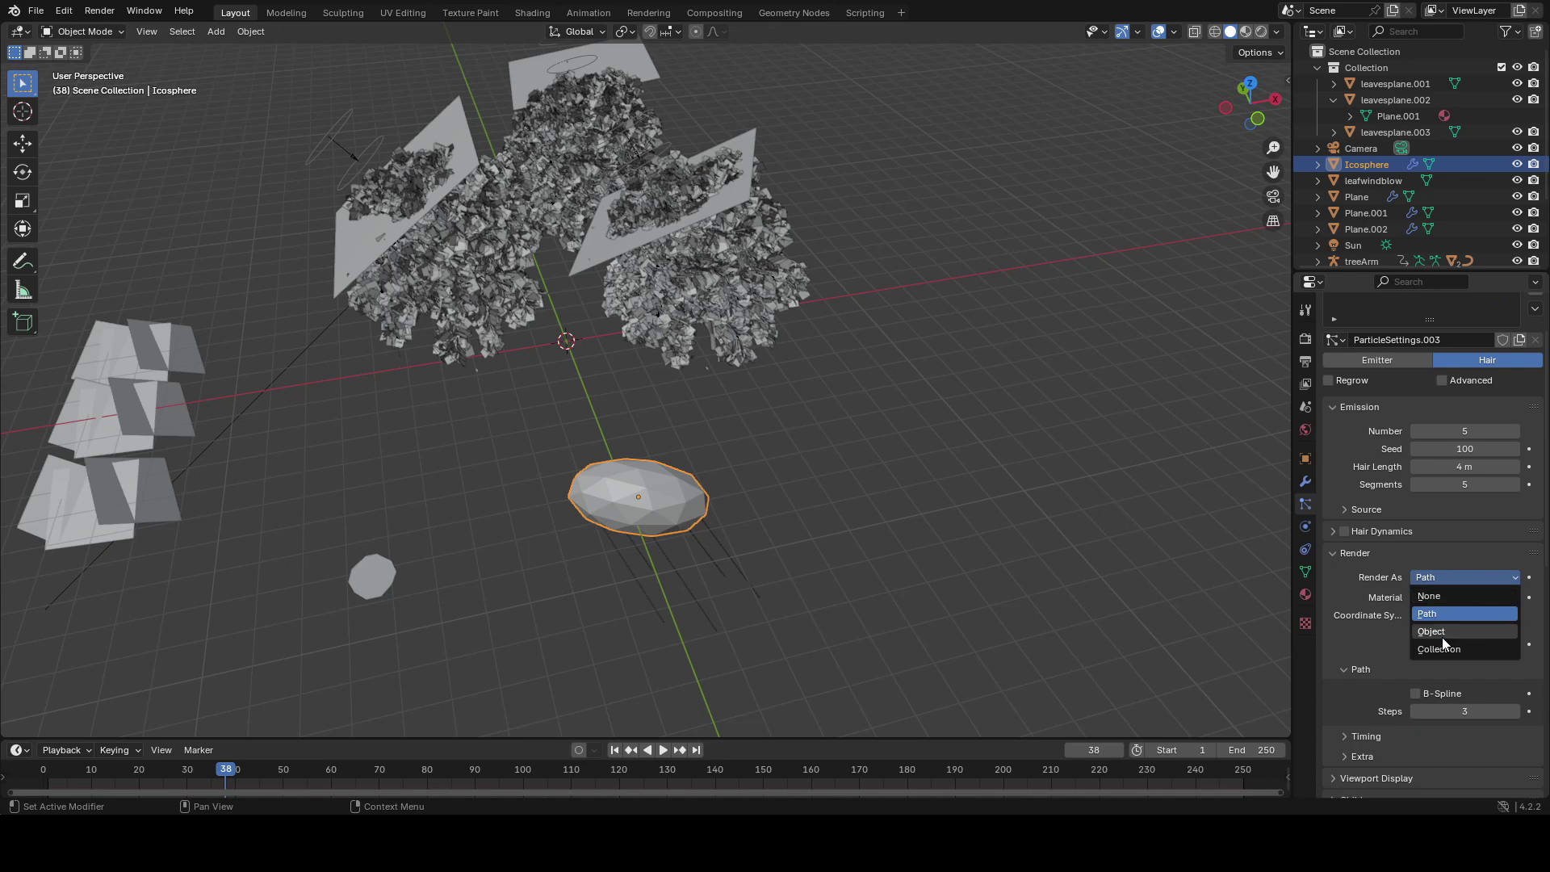
click(1432, 631)
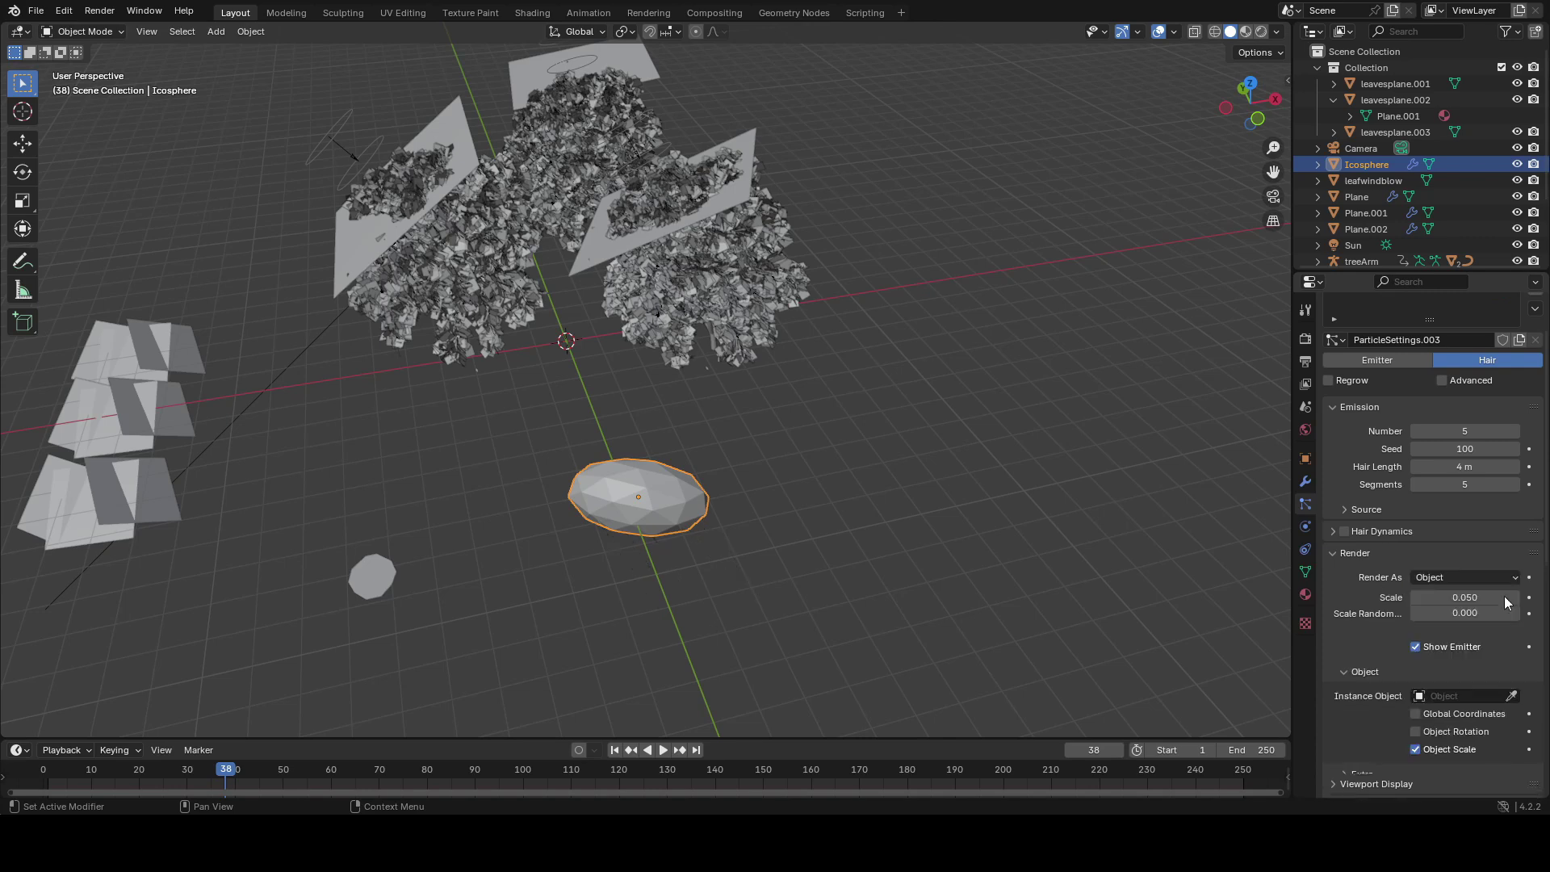
click(165, 389)
drag(1456, 597, 1495, 597)
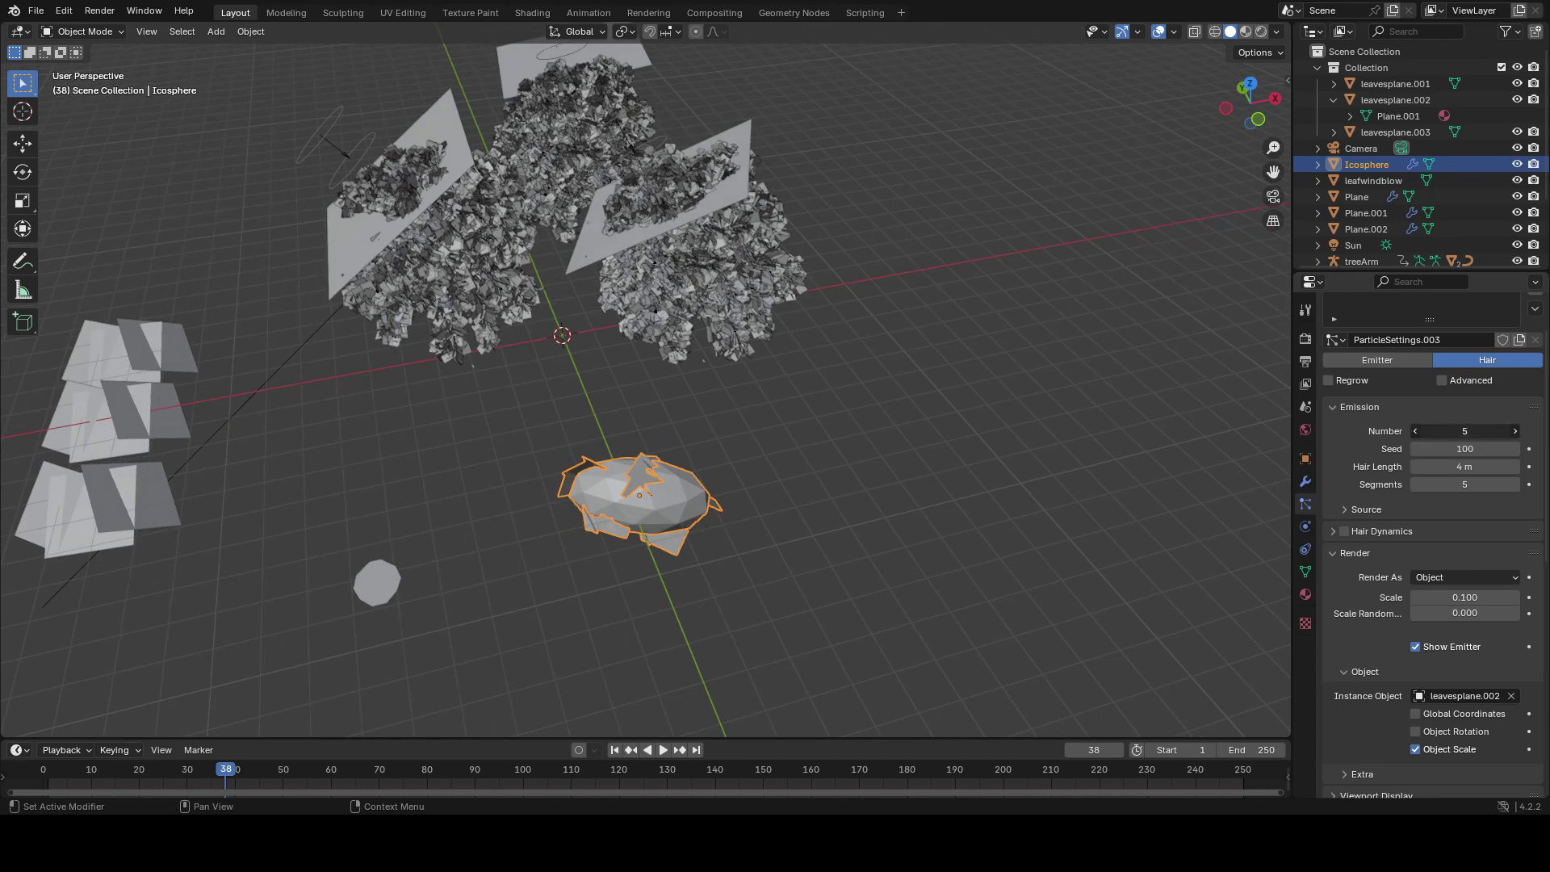
- Raise the hair number to 49 and isolate the icosphere with the Sun in rendered local view
drag(1464, 431, 1500, 431)
key(KP_0)
key(z)
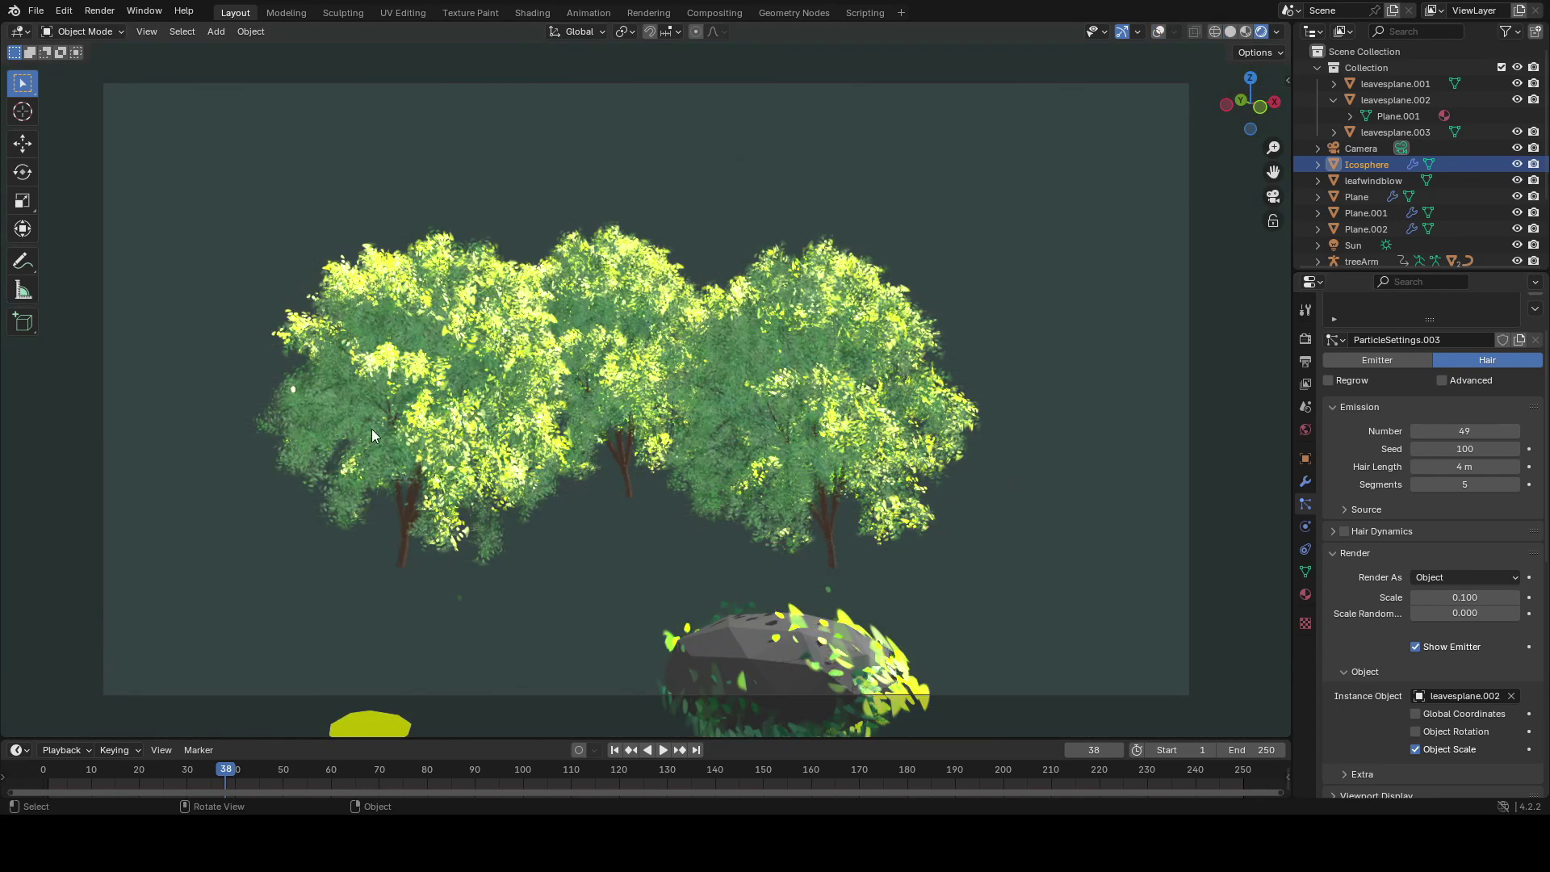
click(241, 514)
key(KP_Divide)
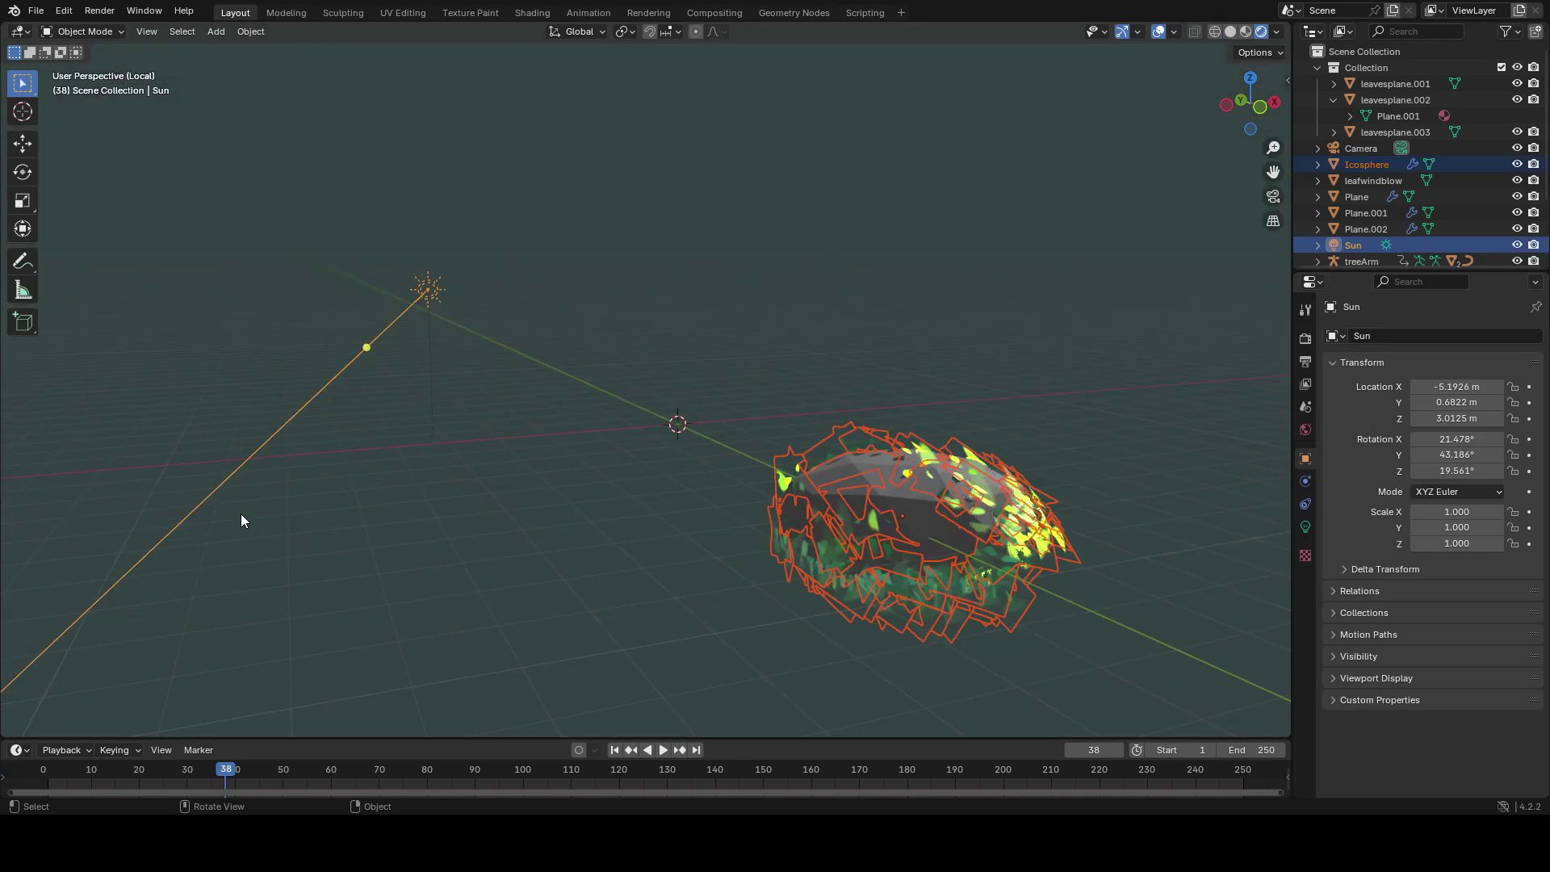
- Move and freely rotate the icosphere bush within the camera frame and raise its hair number to 96
click(790, 646)
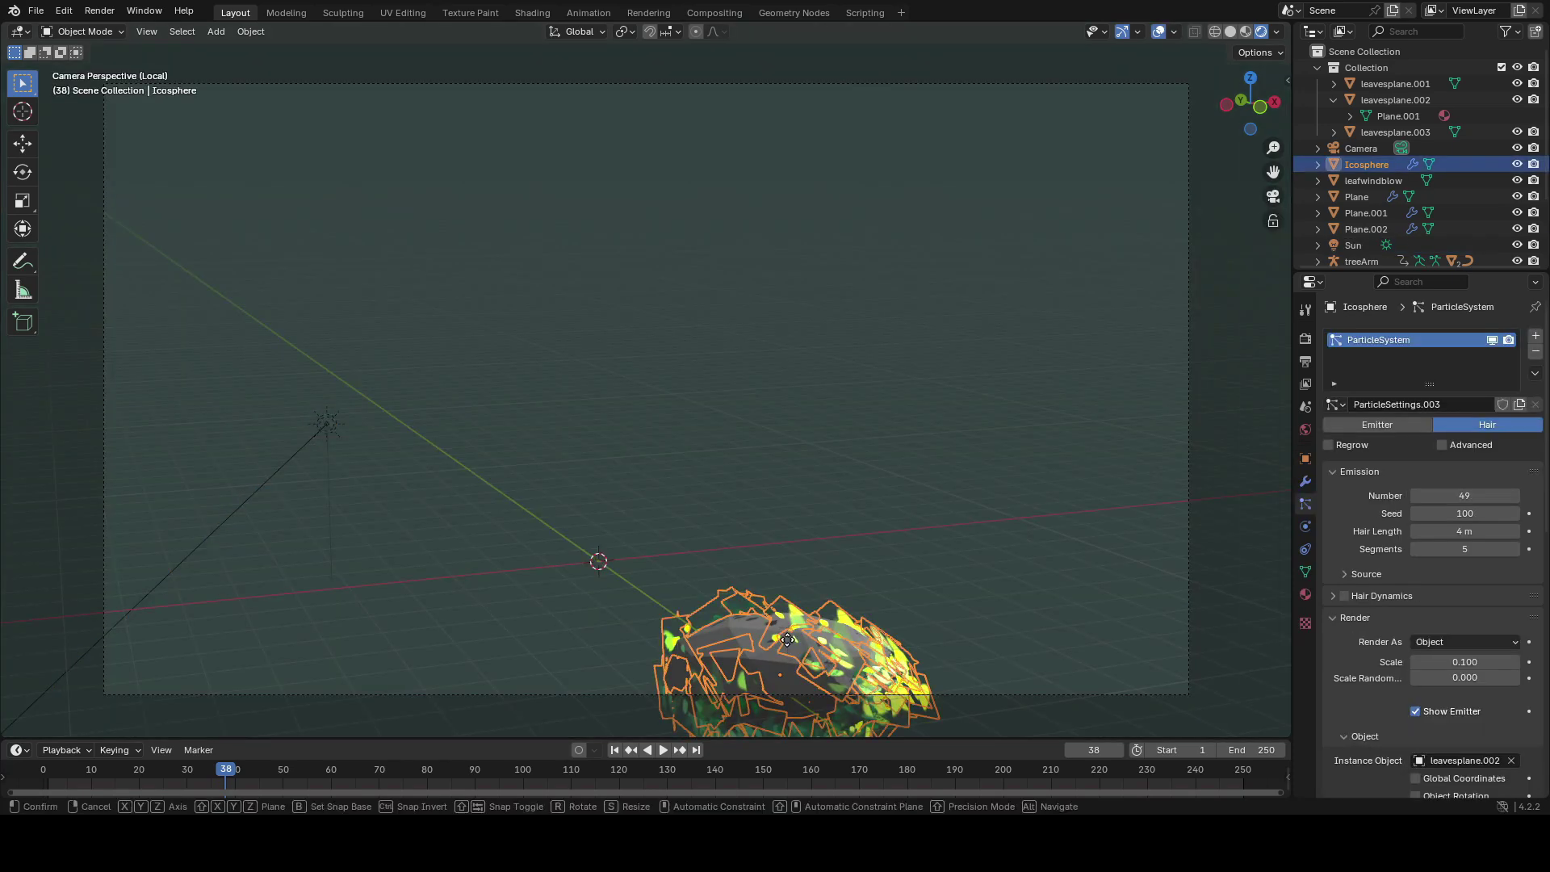
key(g)
click(655, 481)
key(r)
key(r)
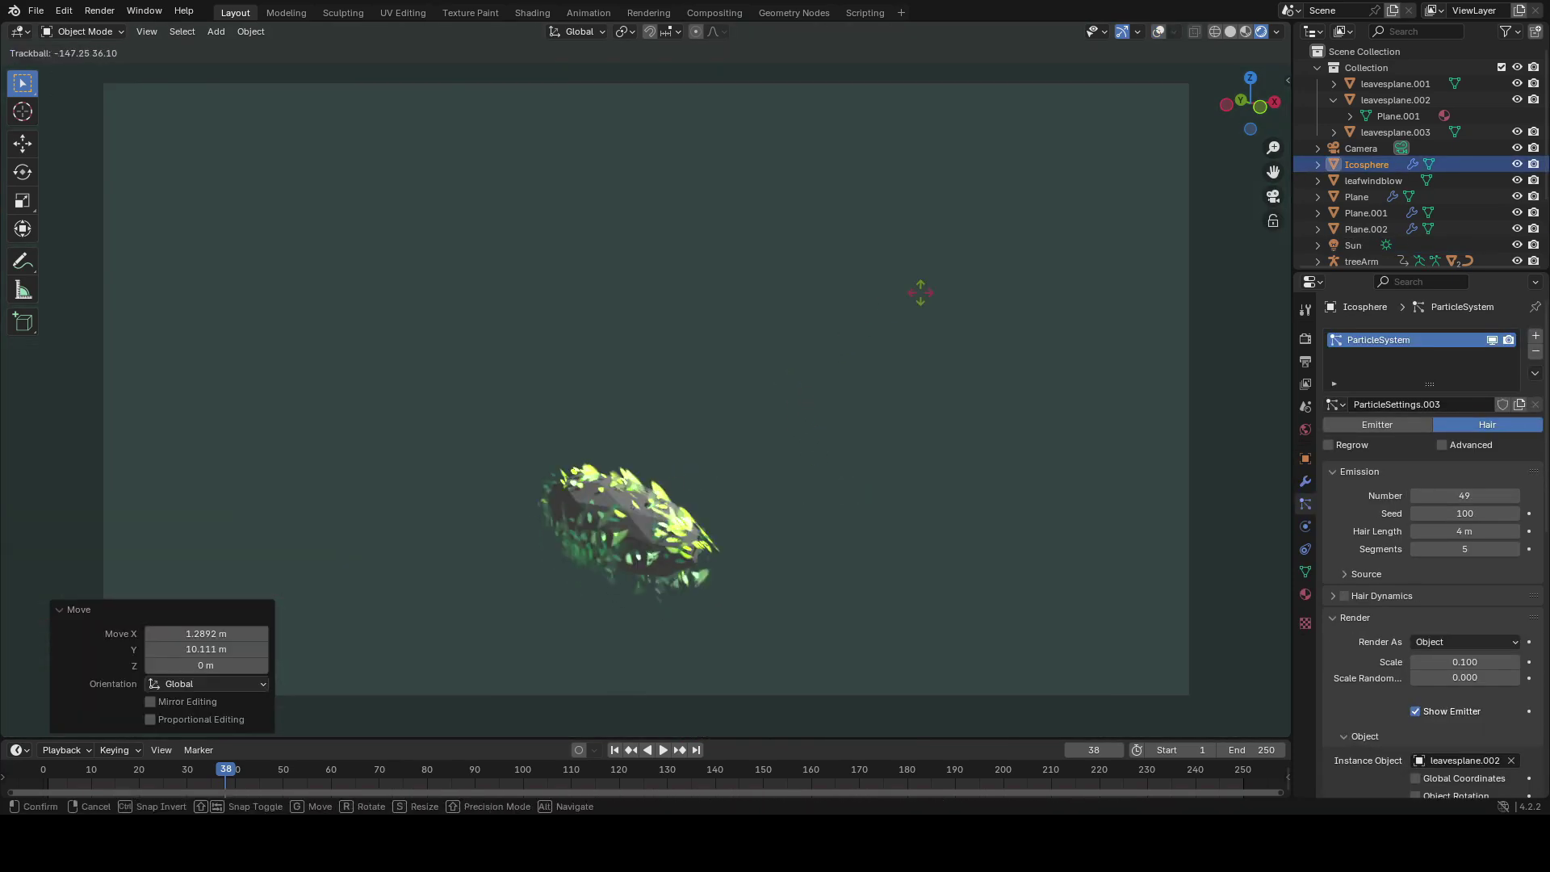
click(872, 280)
drag(1463, 494, 1493, 495)
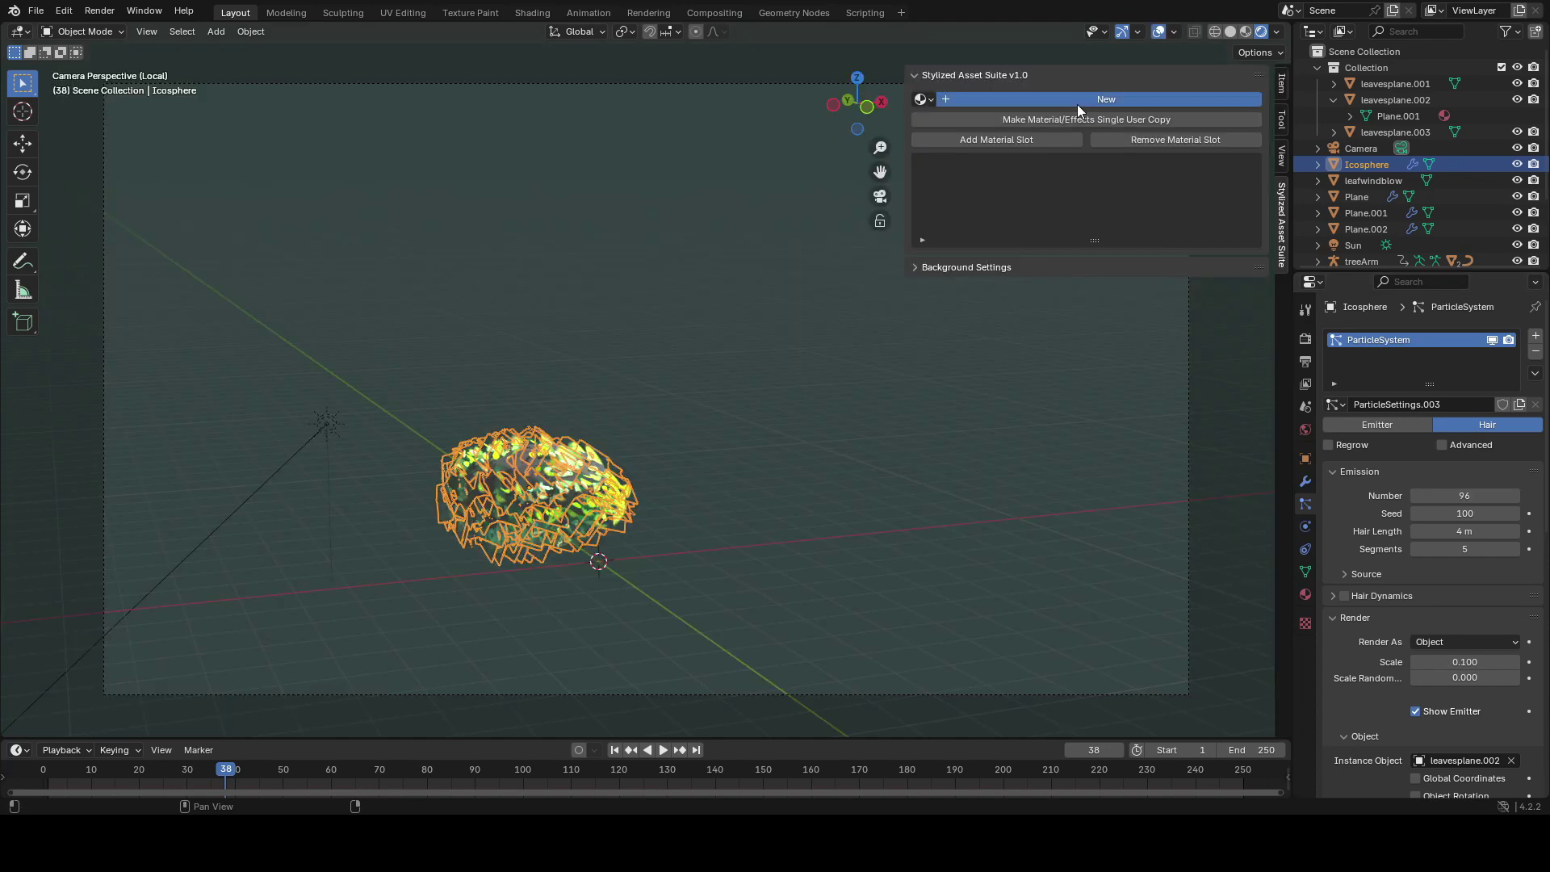
- Create a new material for the icosphere and add a Simple Transparency / Strokes effect to it
click(1076, 99)
key(shift+alt+z)
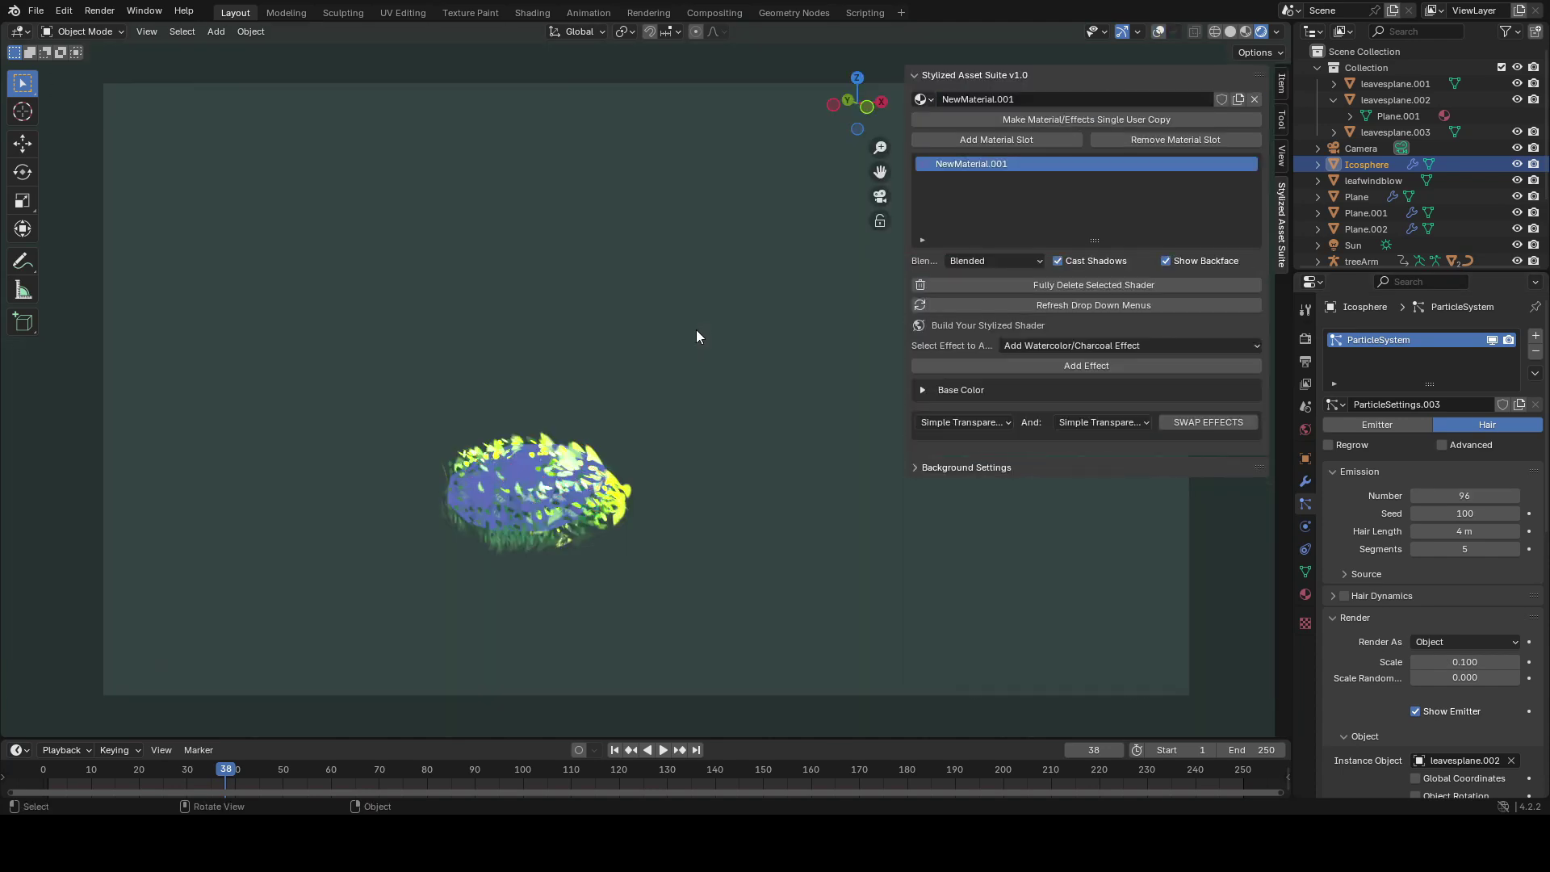
click(1096, 344)
click(655, 568)
click(983, 366)
- Rotate and resize the icosphere bush, ending with a rotation of about -6° around the view axis
key(r)
click(686, 446)
key(s)
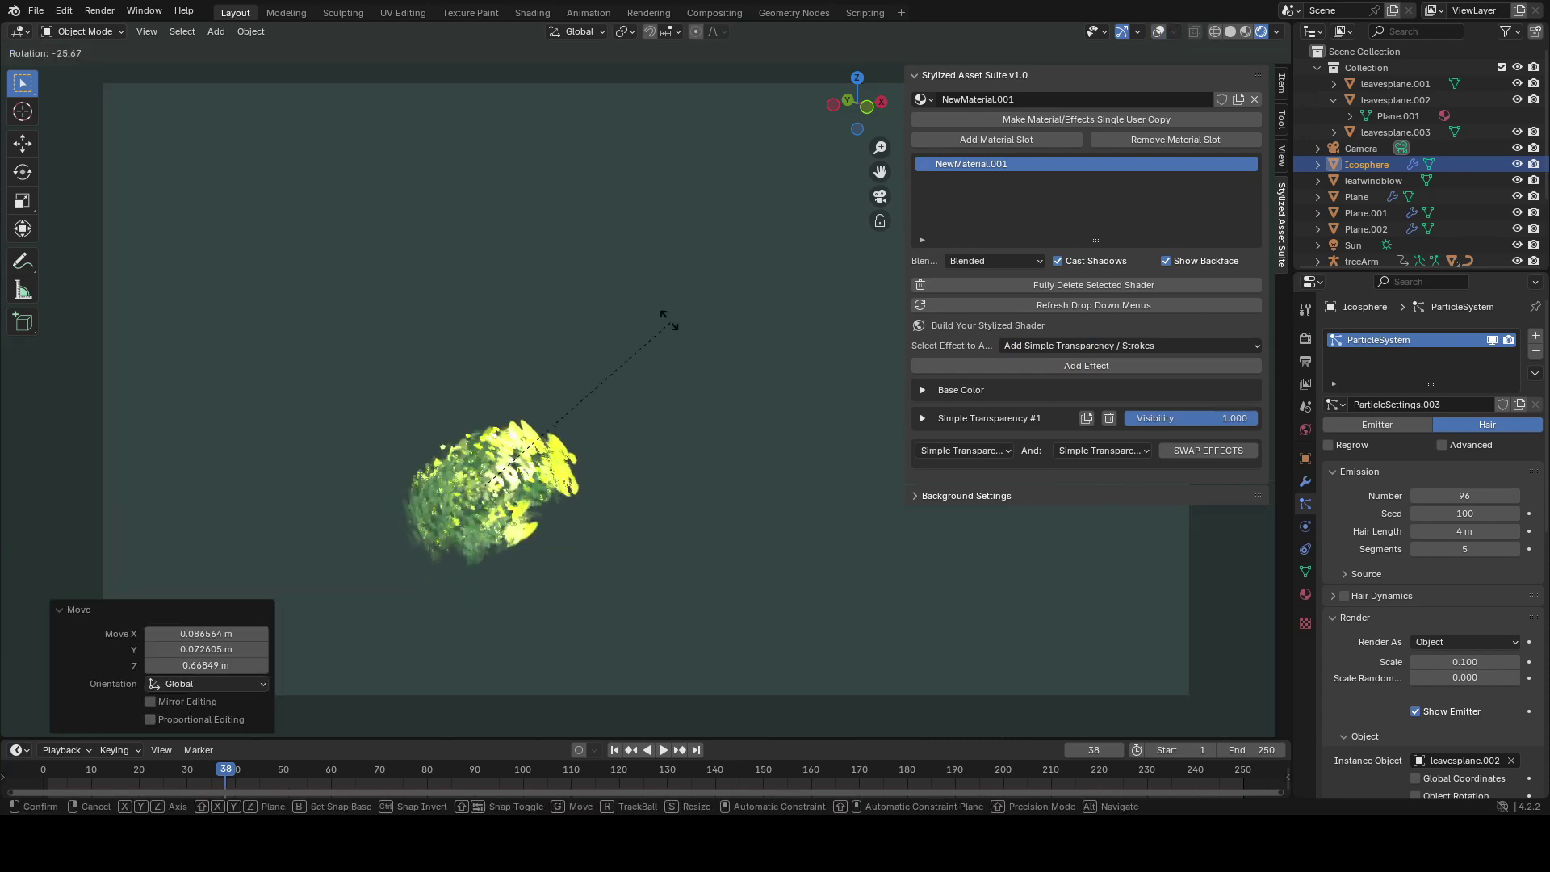
click(776, 438)
key(shift+alt+z)
key(r)
click(791, 462)
key(shift+alt+z)
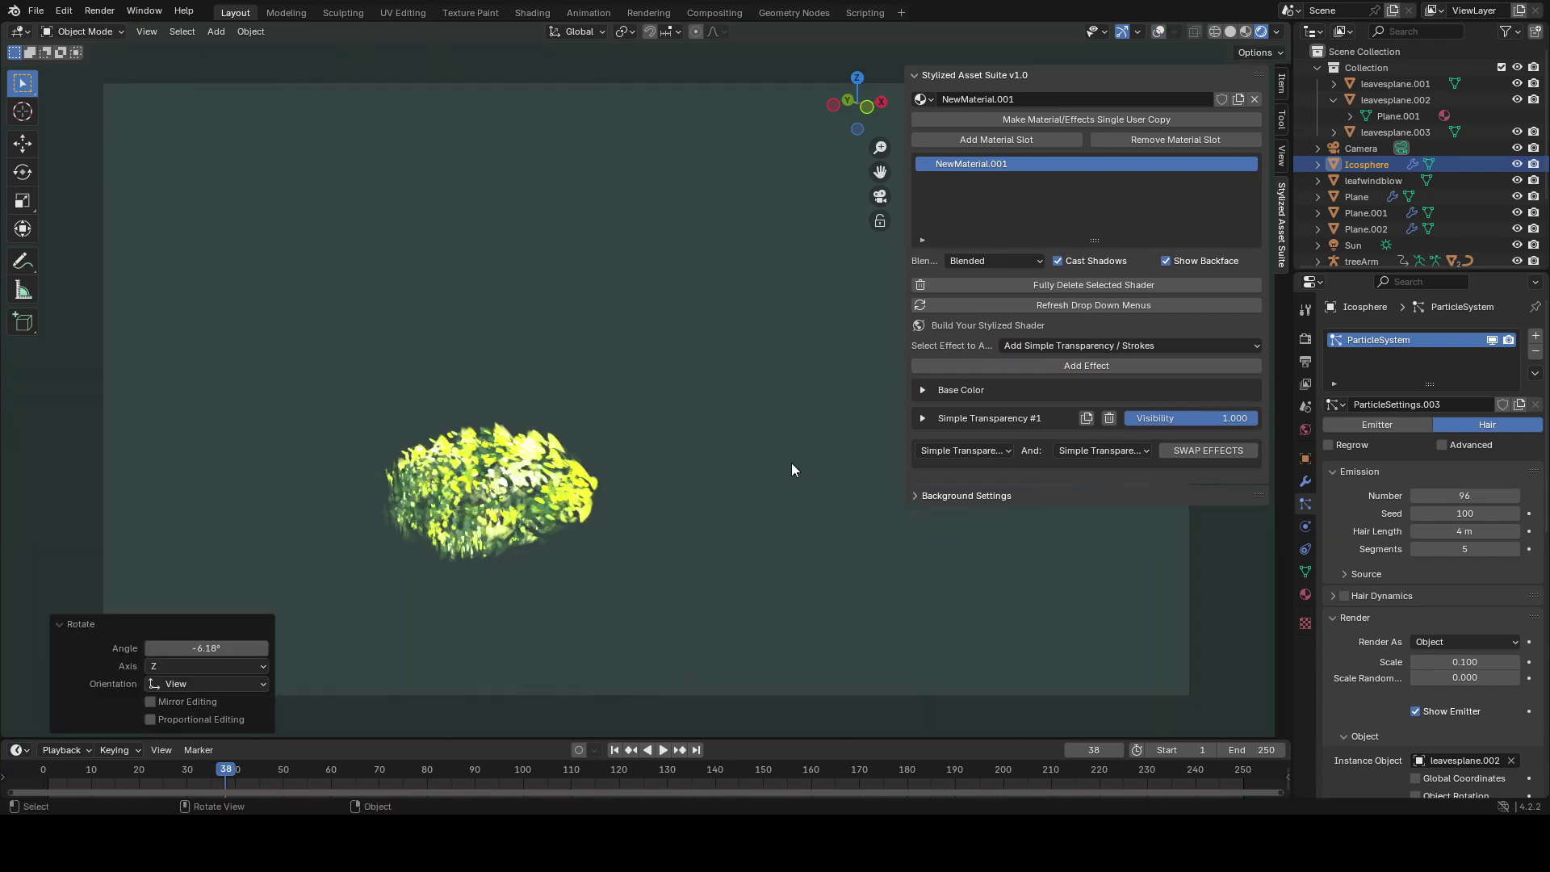
- Add a Displace modifier to the icosphere
click(1305, 482)
click(1389, 336)
text(d)
click(1367, 356)
key(shift+alt+z)
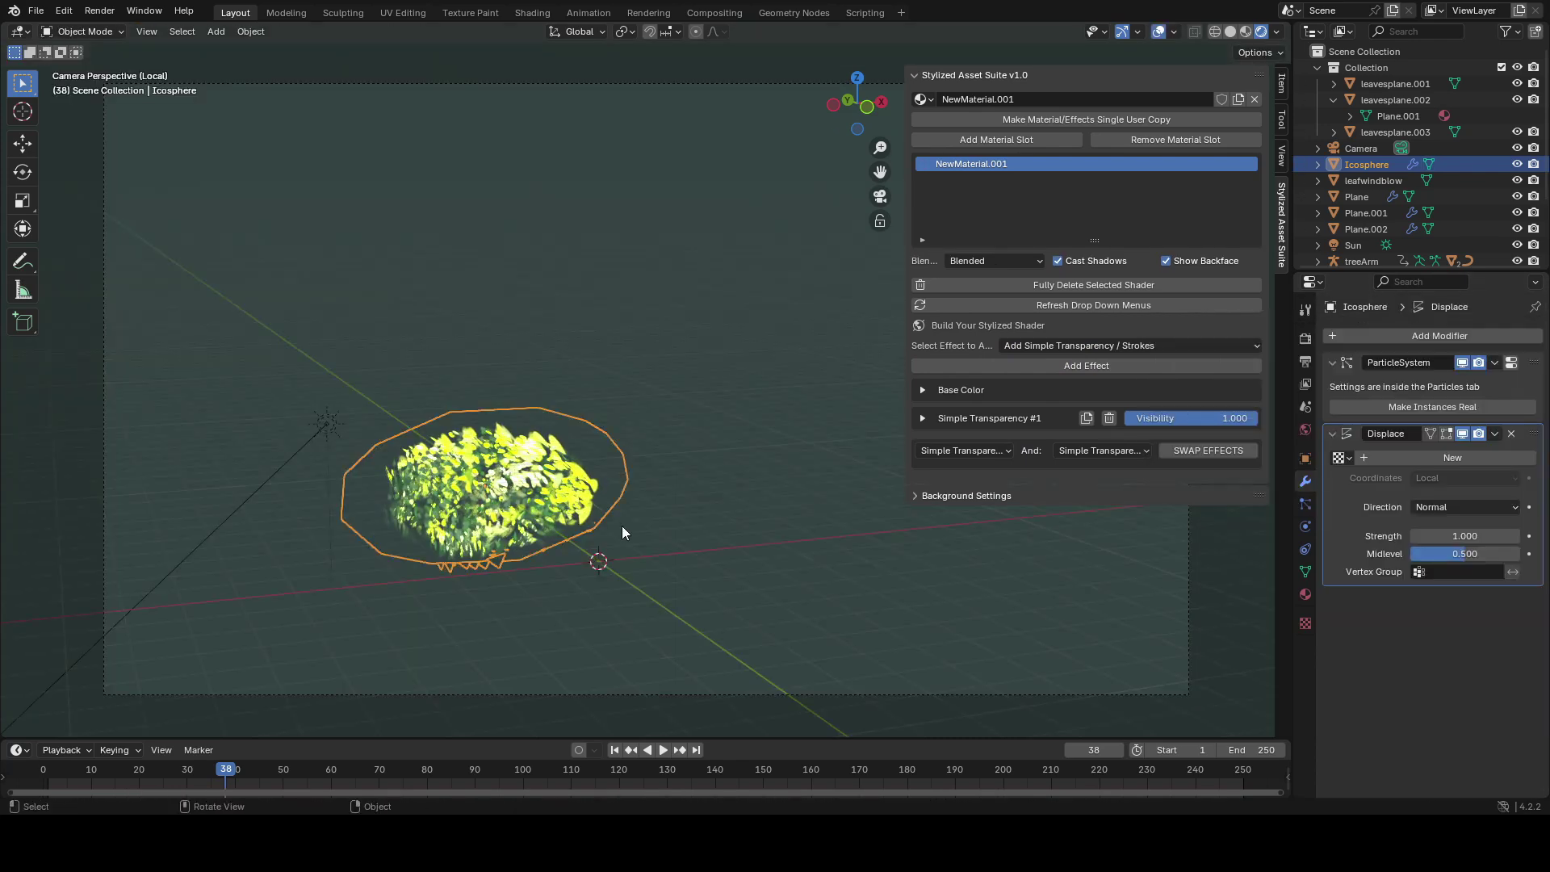
- Create a new texture for the Displace modifier and set its type to Clouds
click(1430, 457)
click(1528, 457)
click(1433, 384)
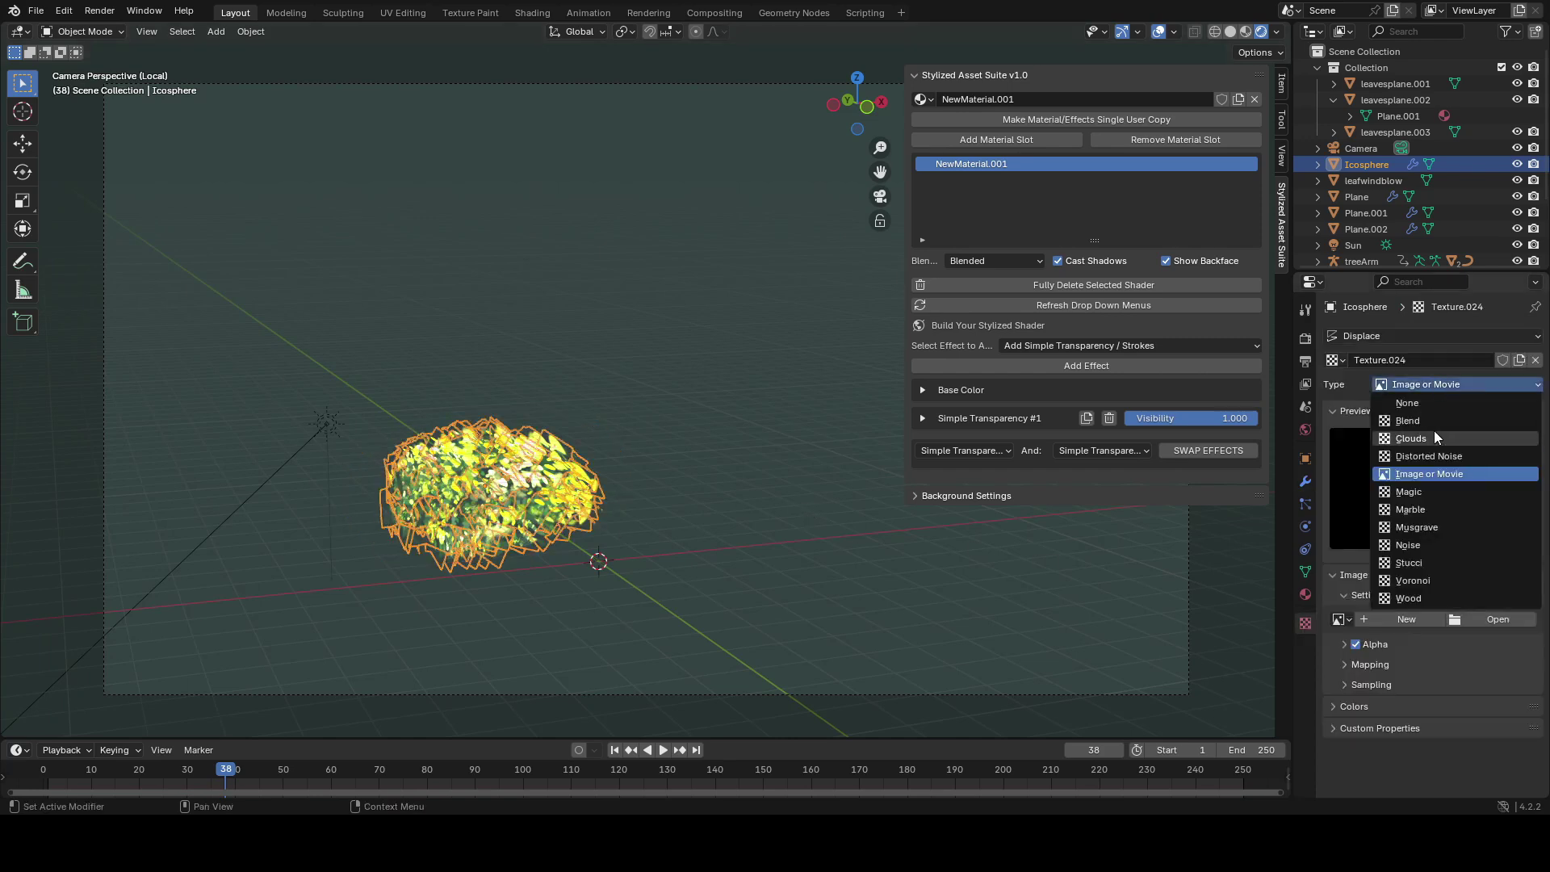
click(1433, 438)
click(1305, 481)
key(shift+alt+z)
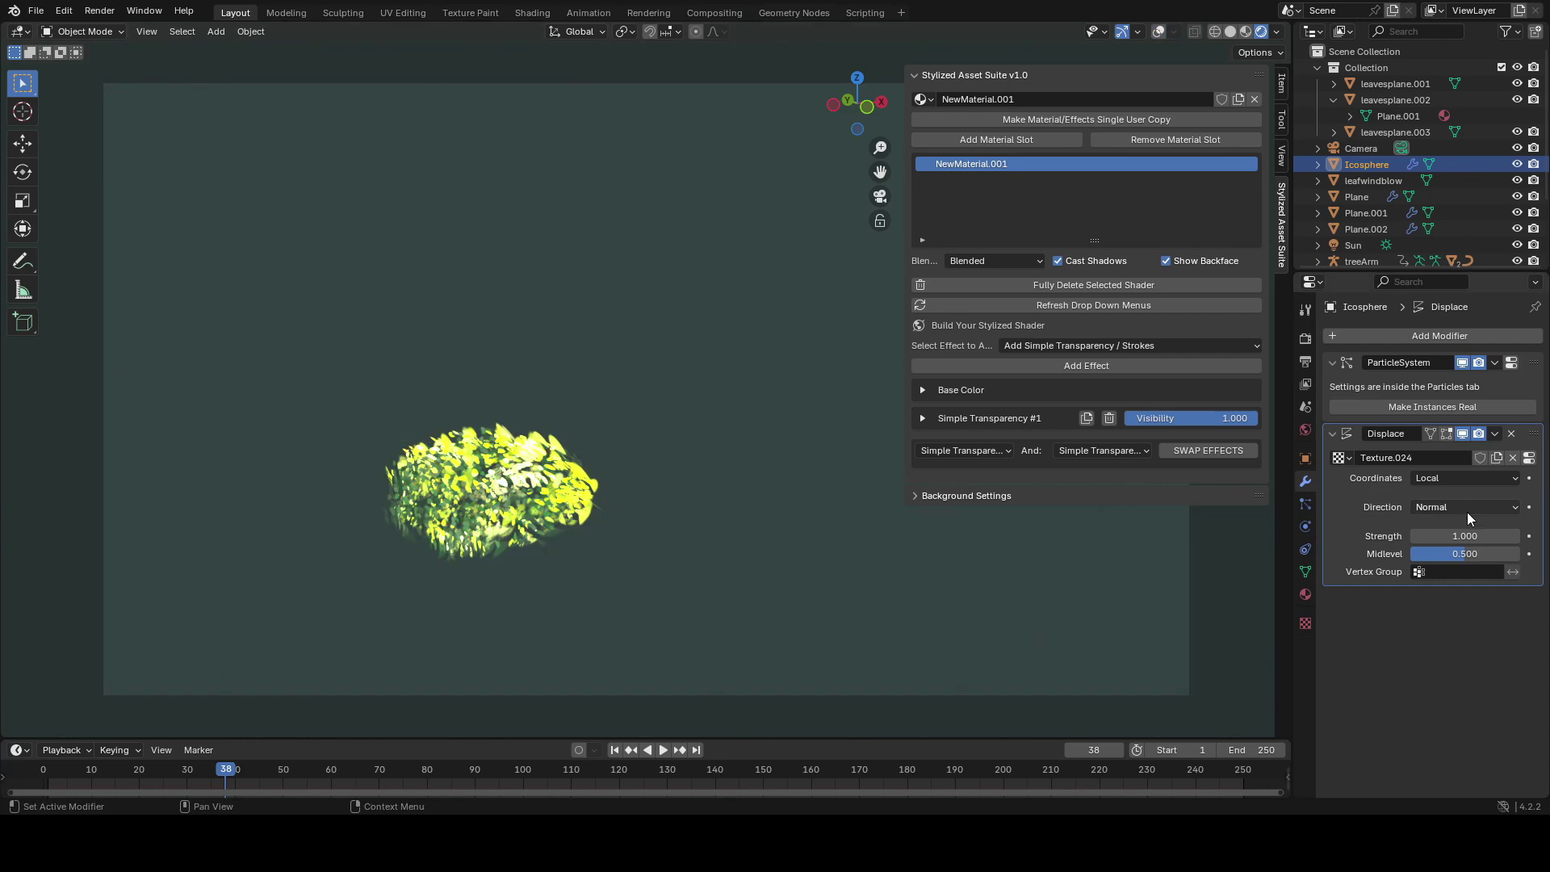
- Reorder the icosphere's modifiers so that Displace sits above ParticleSystem
key(ctrl+z)
key(shift+alt+z)
drag(1531, 433, 1503, 284)
key(shift+alt+z)
mouse_move(1464, 465)
mouse_down()
mouse_move(1496, 465)
mouse_move(1372, 465)
mouse_move(1525, 465)
mouse_move(1464, 465)
mouse_up()
key(Escape)
key(shift+alt+z)
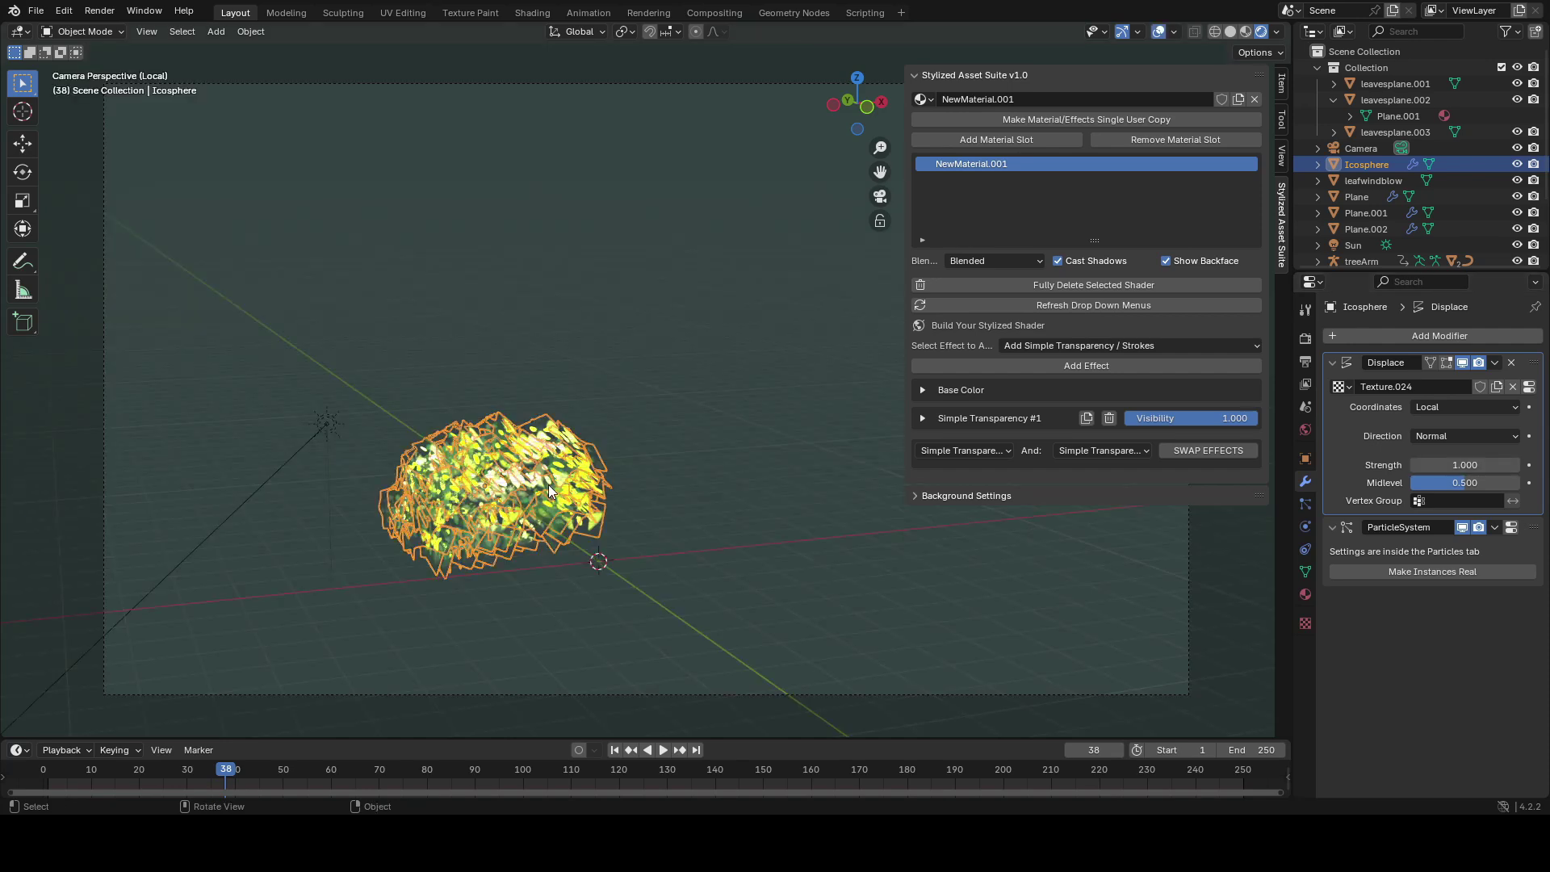
- Duplicate the icosphere's mesh twice, one copy beside it and one above, and scale the upper copy about 0.83 along X
key(Tab)
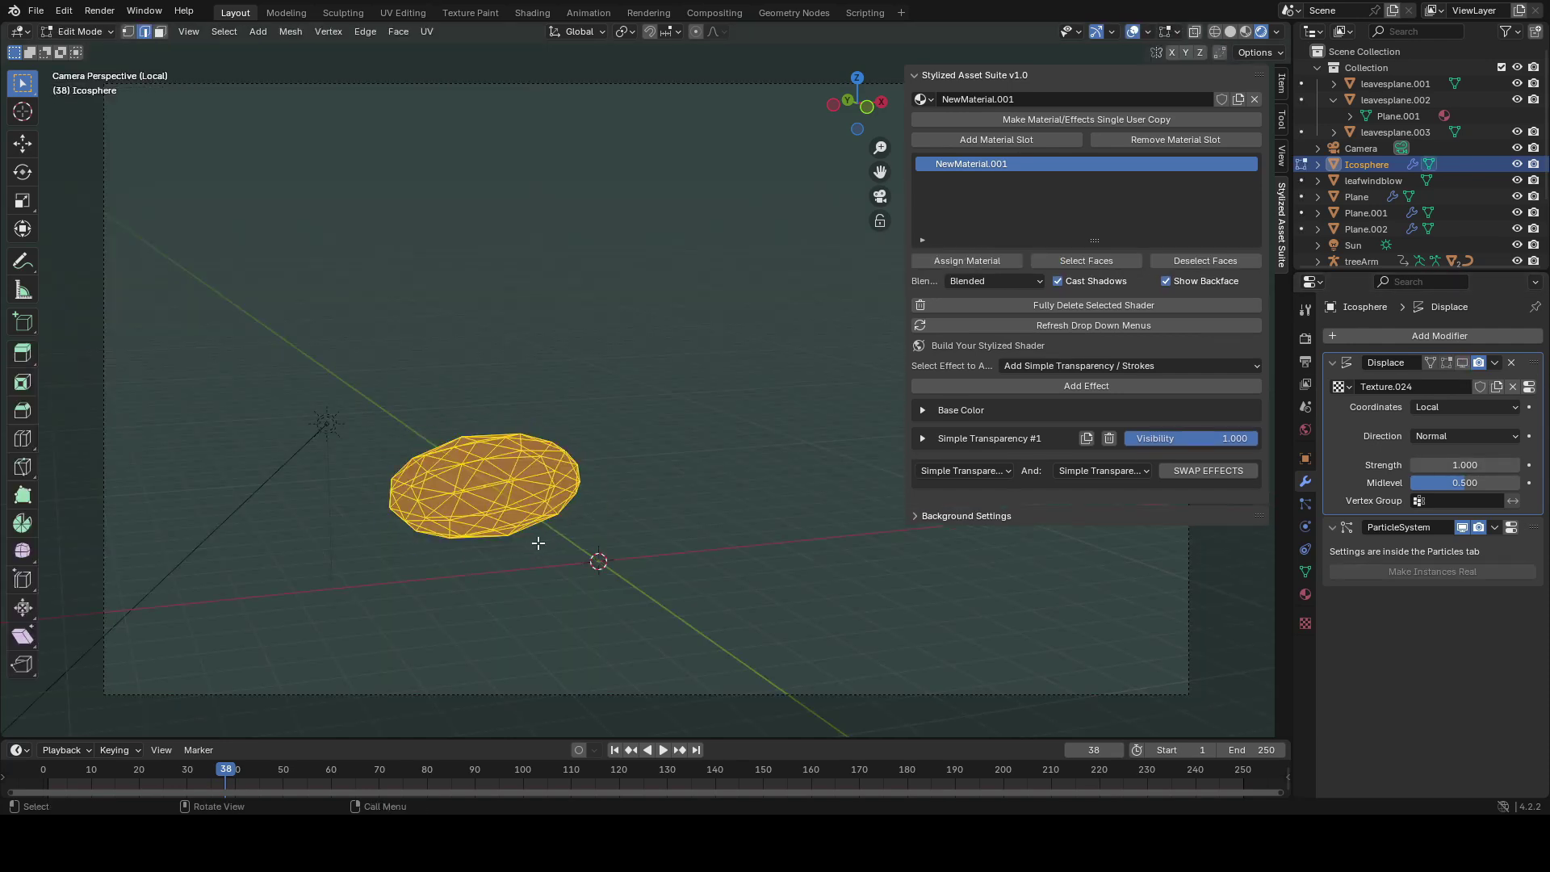
key(shift+d)
click(706, 565)
key(shift+d)
click(682, 476)
key(s)
key(x)
click(645, 473)
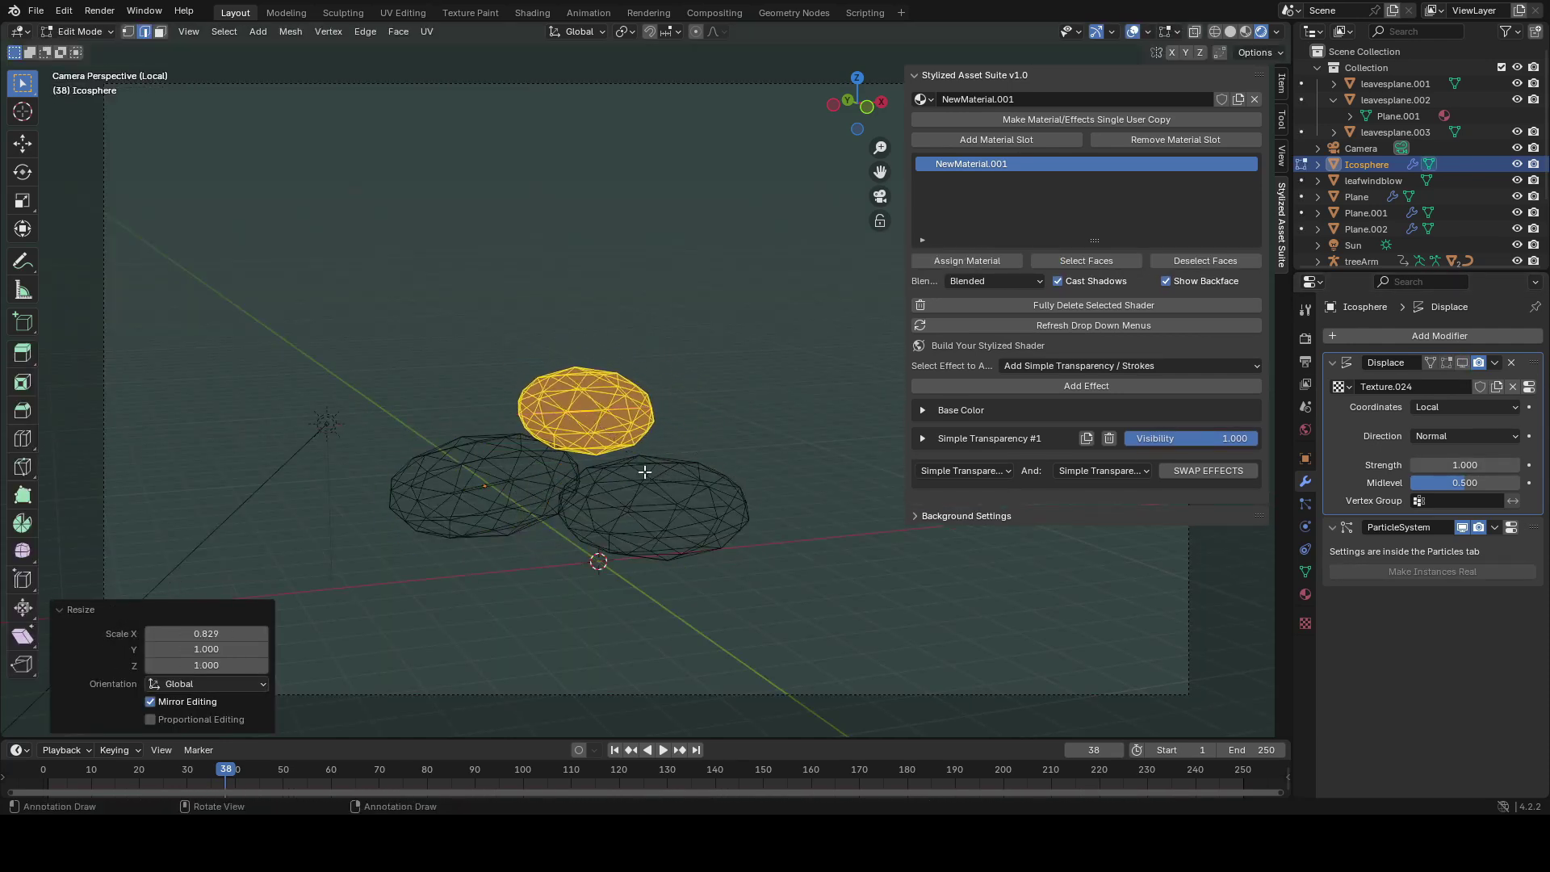
- Return the icosphere to Object Mode and set its Displace strength to 1.010
key(Tab)
key(shift+alt+z)
click(1305, 504)
drag(1485, 495, 1522, 496)
ctrl+middle_drag(654, 633, 664, 603)
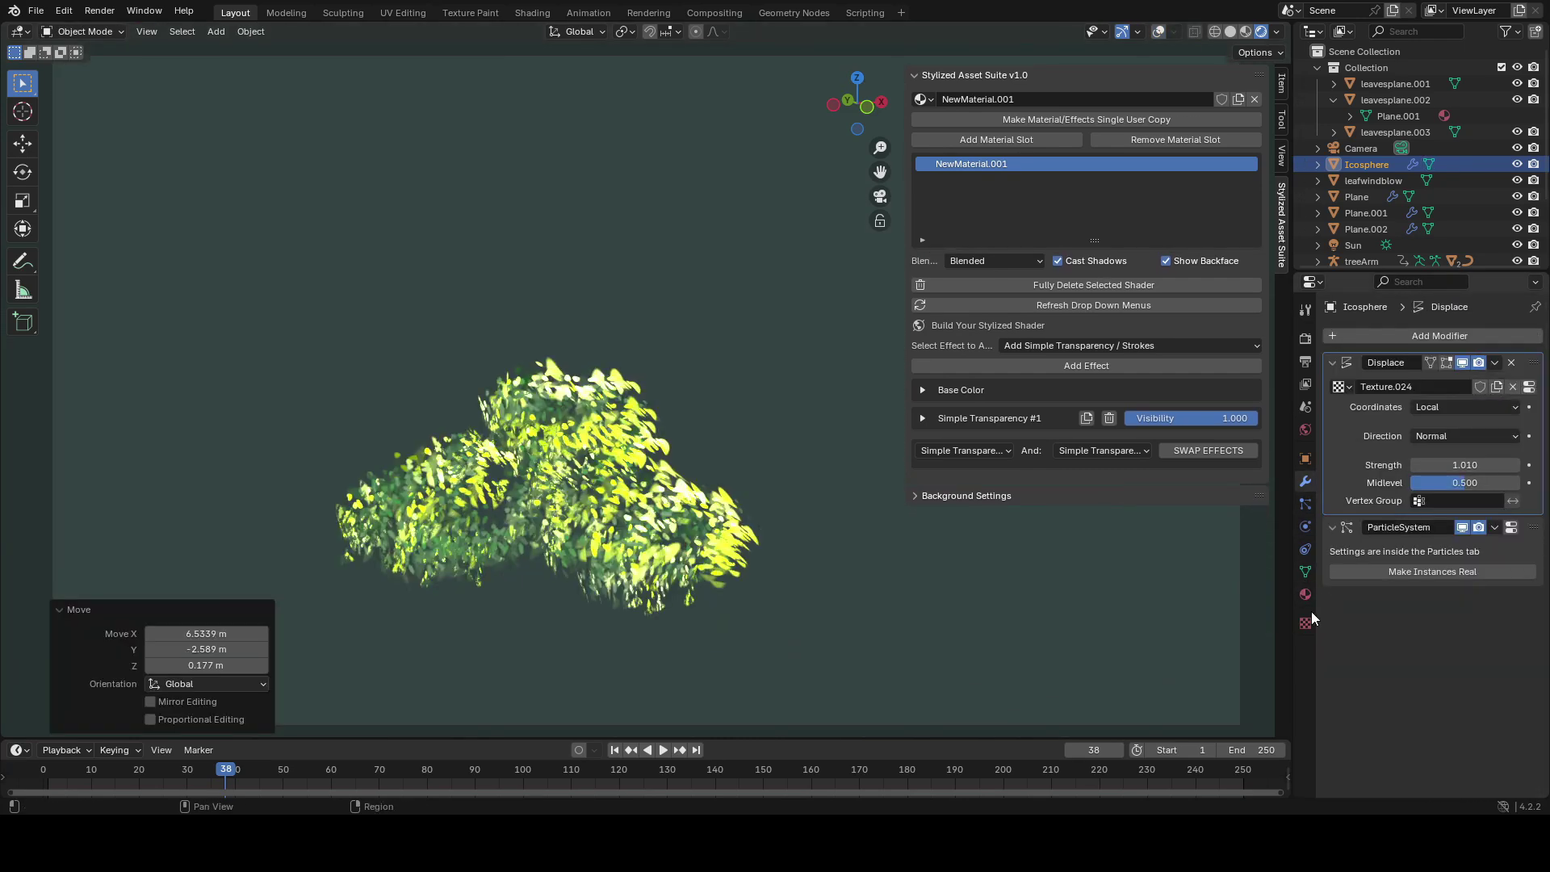
- Set the Clouds texture's size to 0.40
click(1310, 617)
drag(1503, 671, 1448, 671)
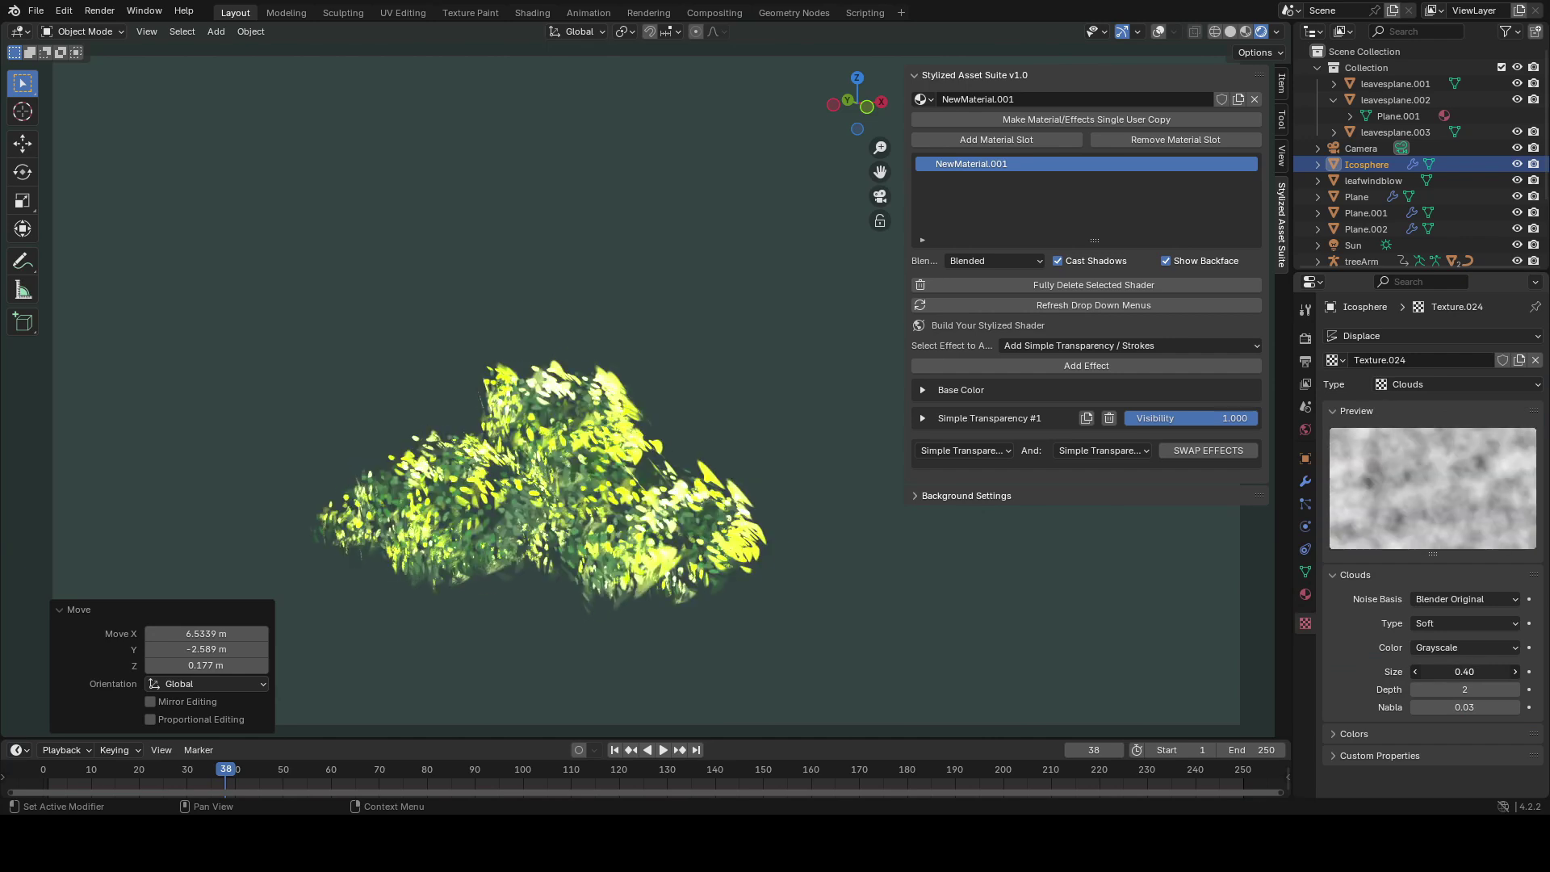
click(1304, 480)
- Add a cube empty and place it beside the bush
key(shift+alt+z)
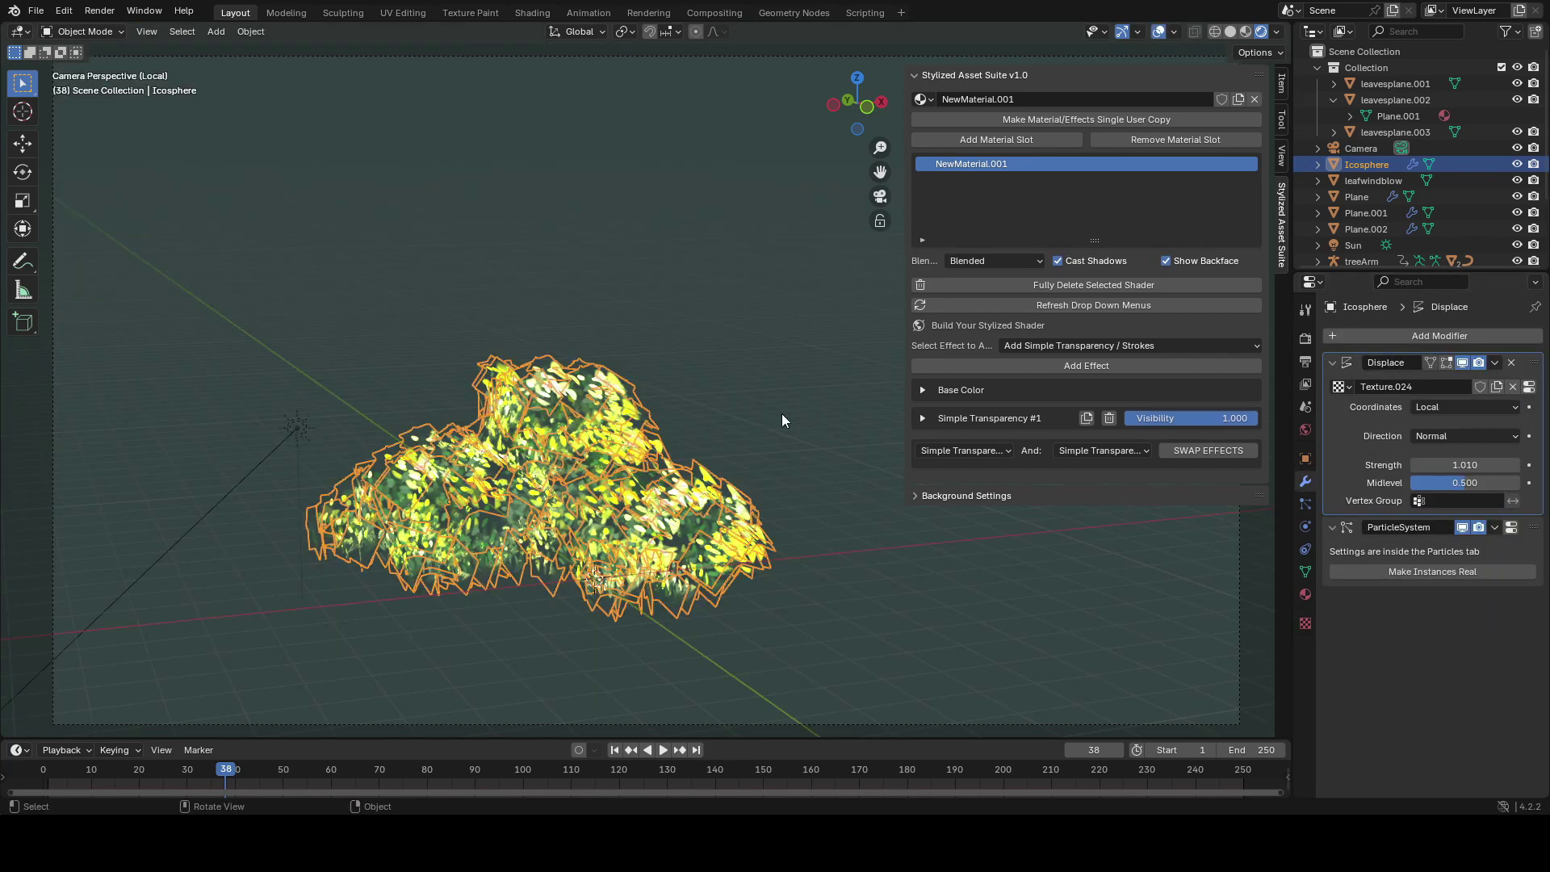
key(shift+a)
mouse_move(775, 571)
click(848, 641)
key(g)
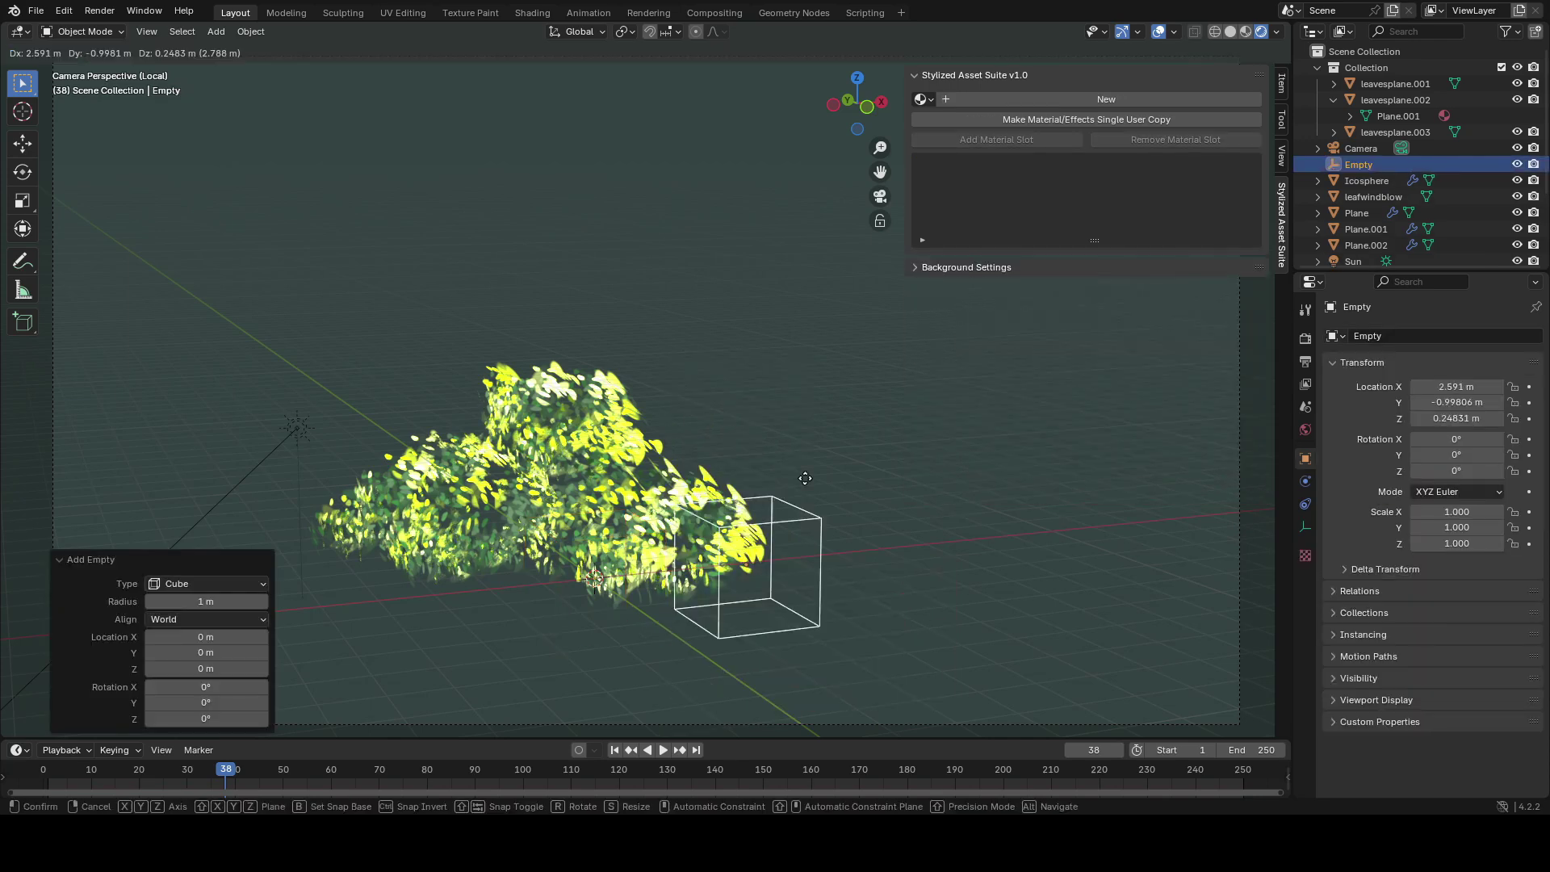
click(1003, 395)
- Set the icosphere's Displace coordinates to Object and pick the Empty as the reference object
click(1366, 180)
click(1441, 436)
click(1448, 431)
click(1453, 406)
click(1433, 461)
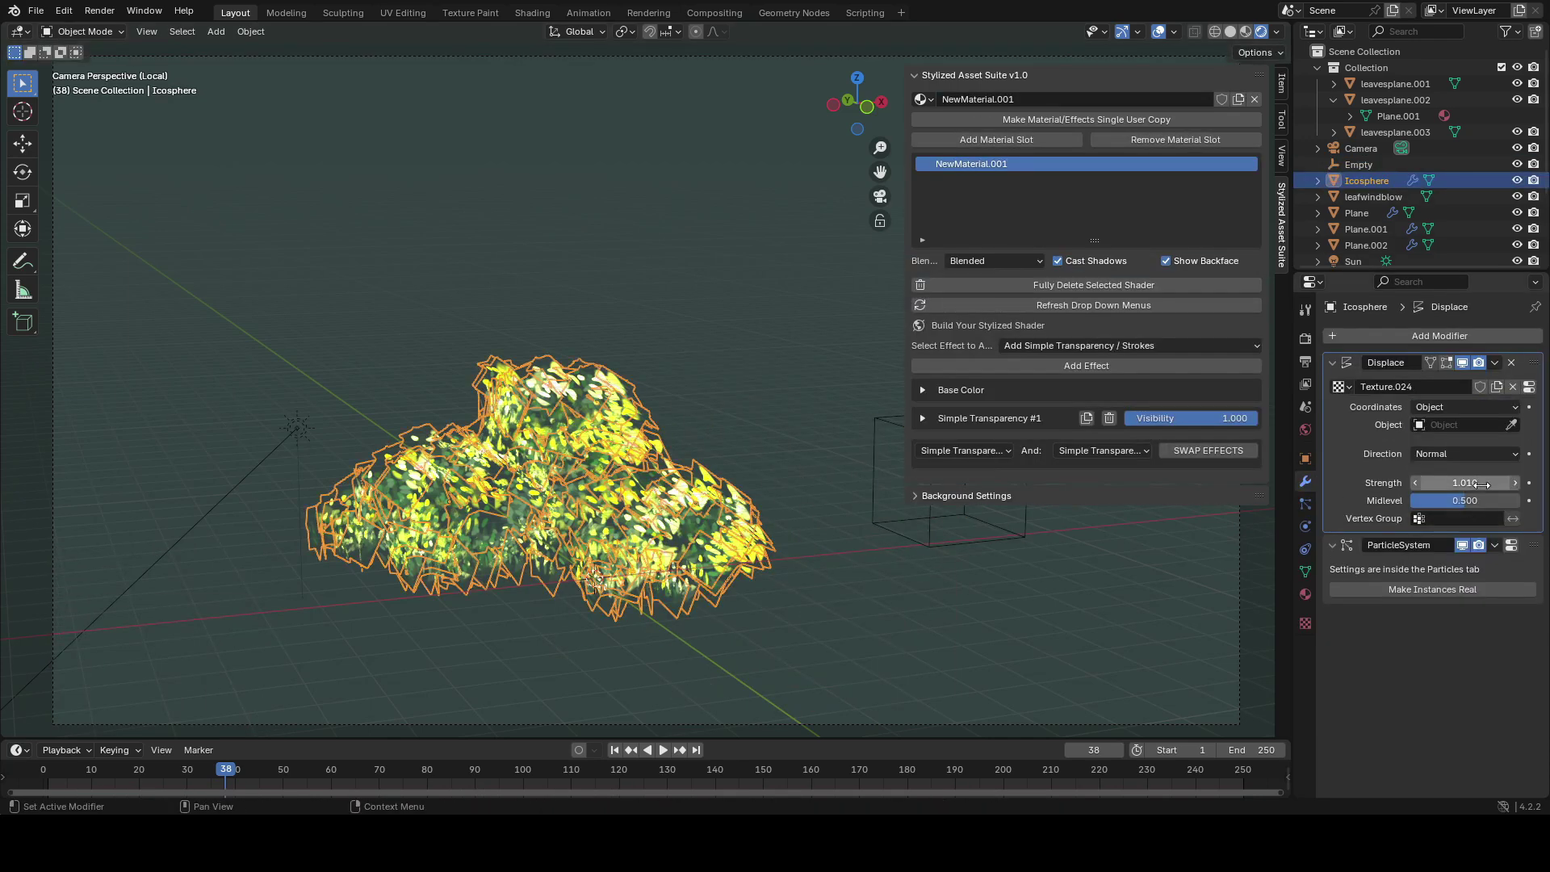
click(922, 543)
click(922, 542)
- Move the Empty up beside the bush and set the icosphere's Displace strength to 0.330
key(g)
click(845, 381)
key(g)
key(z)
right_click(839, 424)
click(670, 560)
drag(1455, 482, 1412, 482)
- Lower the Empty about 0.89 m along Z to shift the displacement on the bush
click(875, 377)
key(alt+shift+z)
key(g)
key(z)
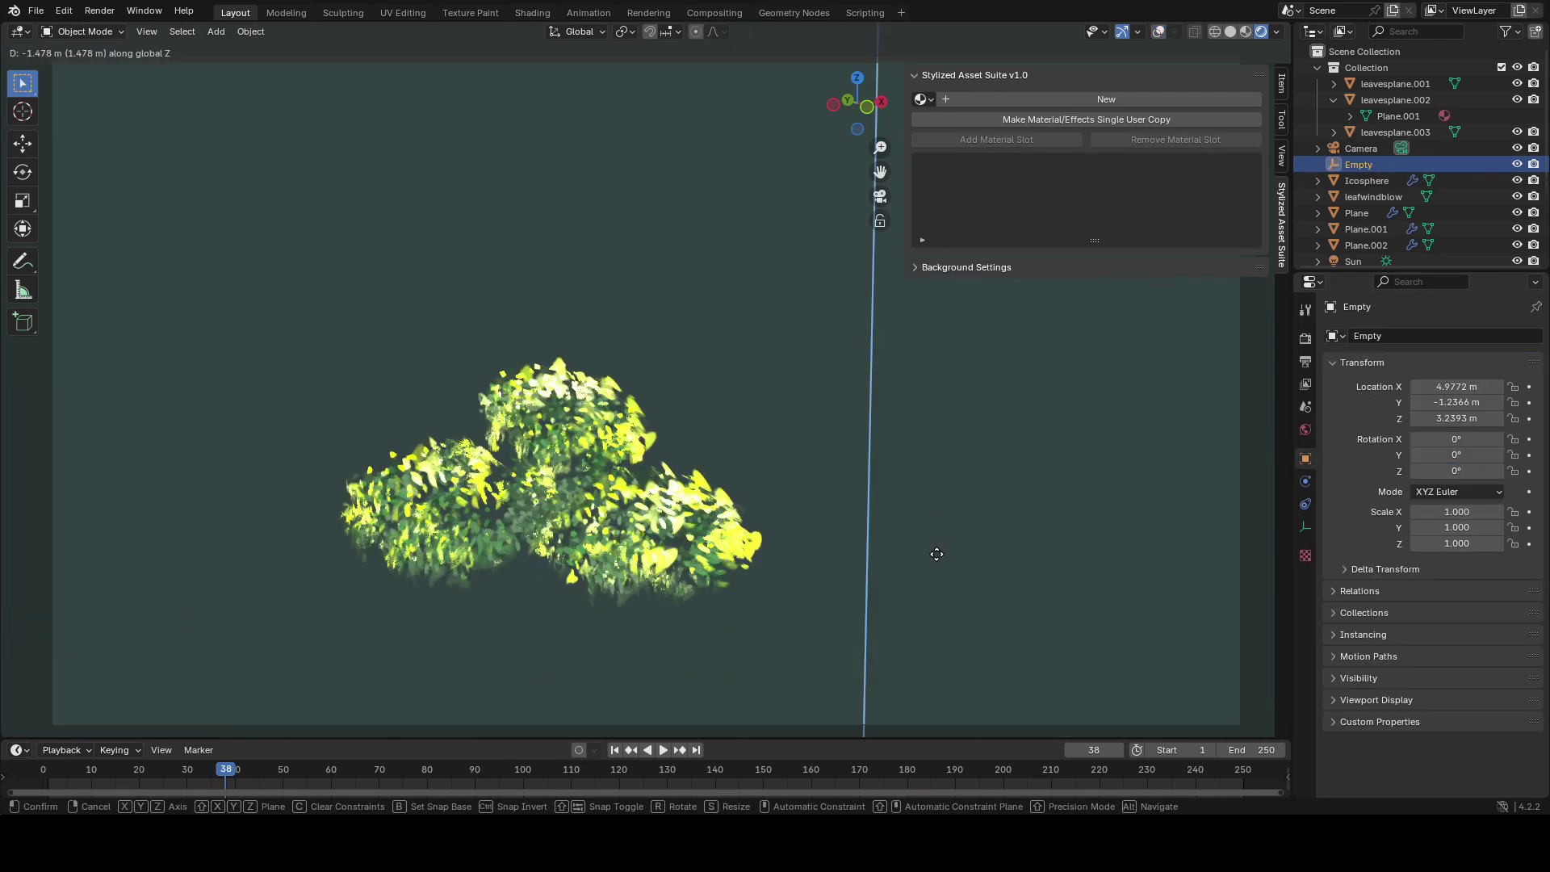
click(944, 543)
key(shift+alt+z)
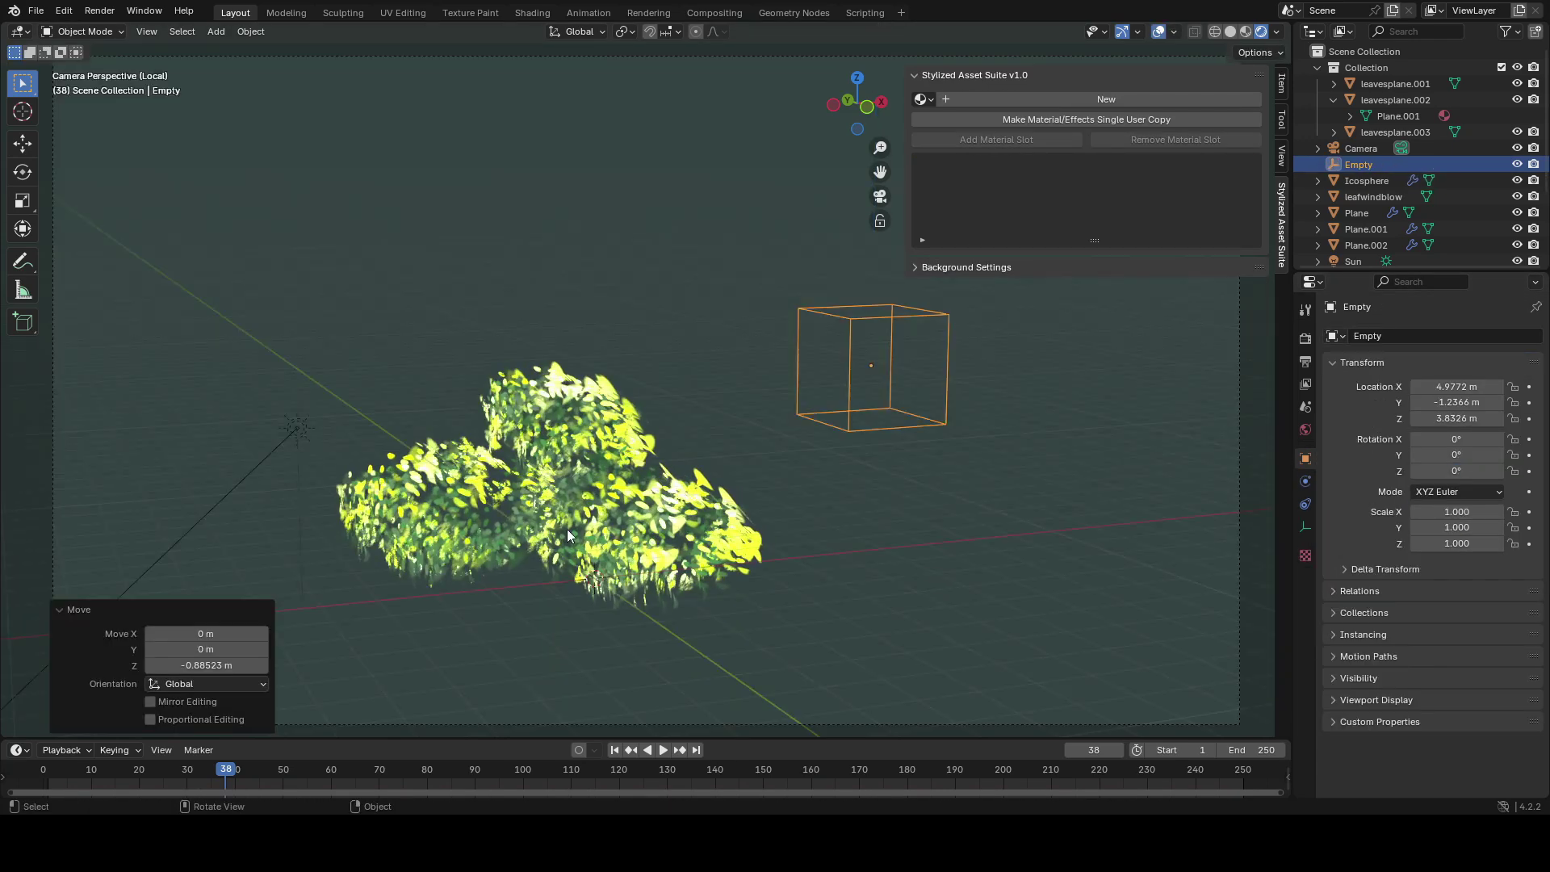
- Rotate the icosphere bush slightly and set its Displace strength to 4.930
click(585, 507)
key(shift+alt+z)
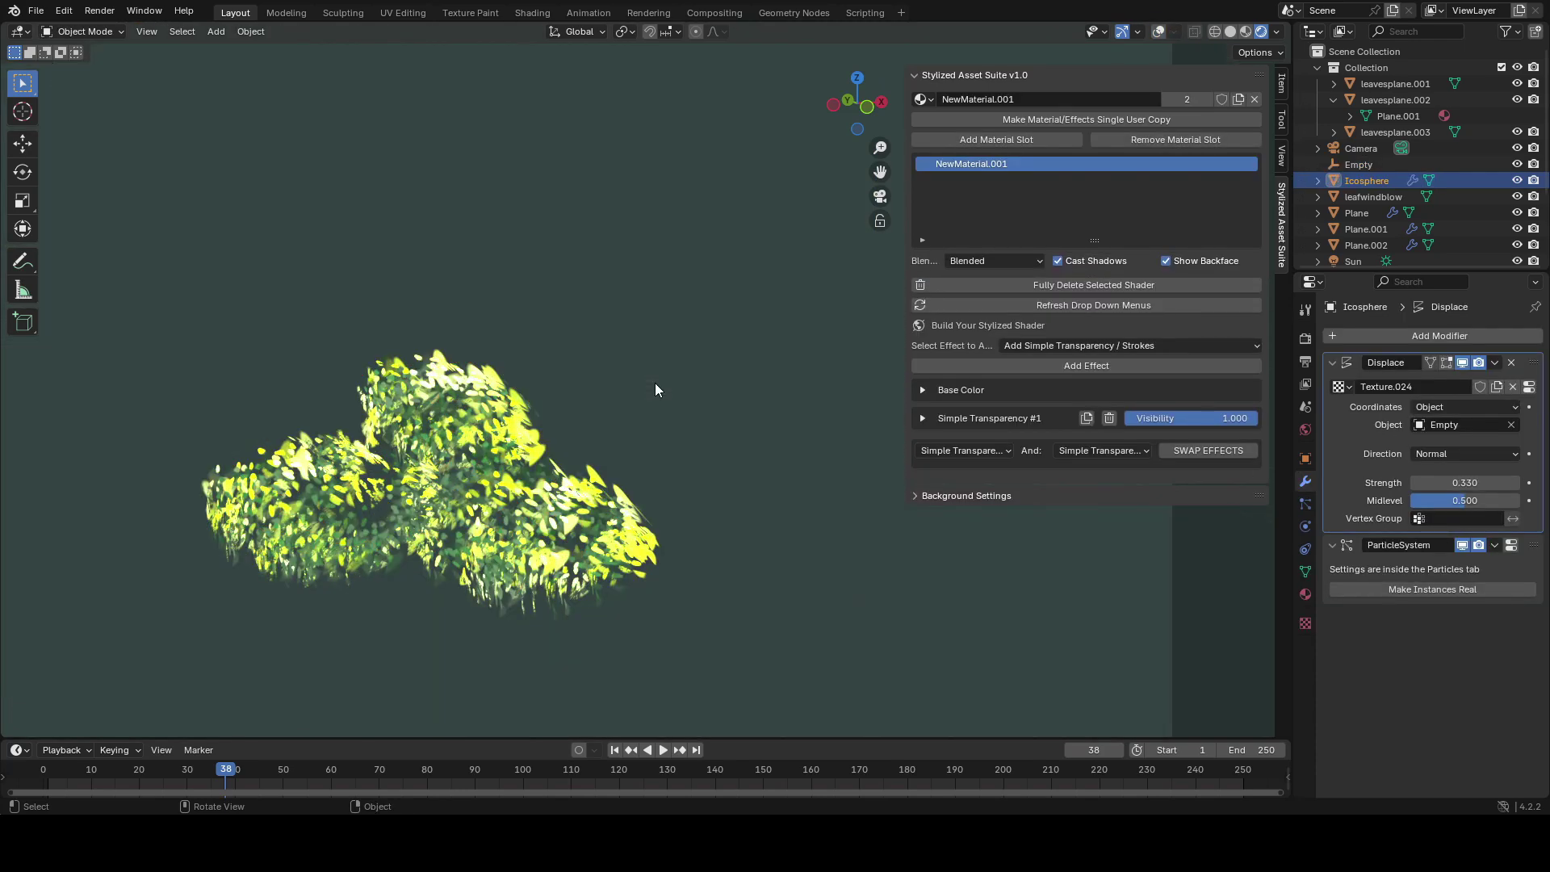
key(shift+alt+z)
key(shift+alt+z)
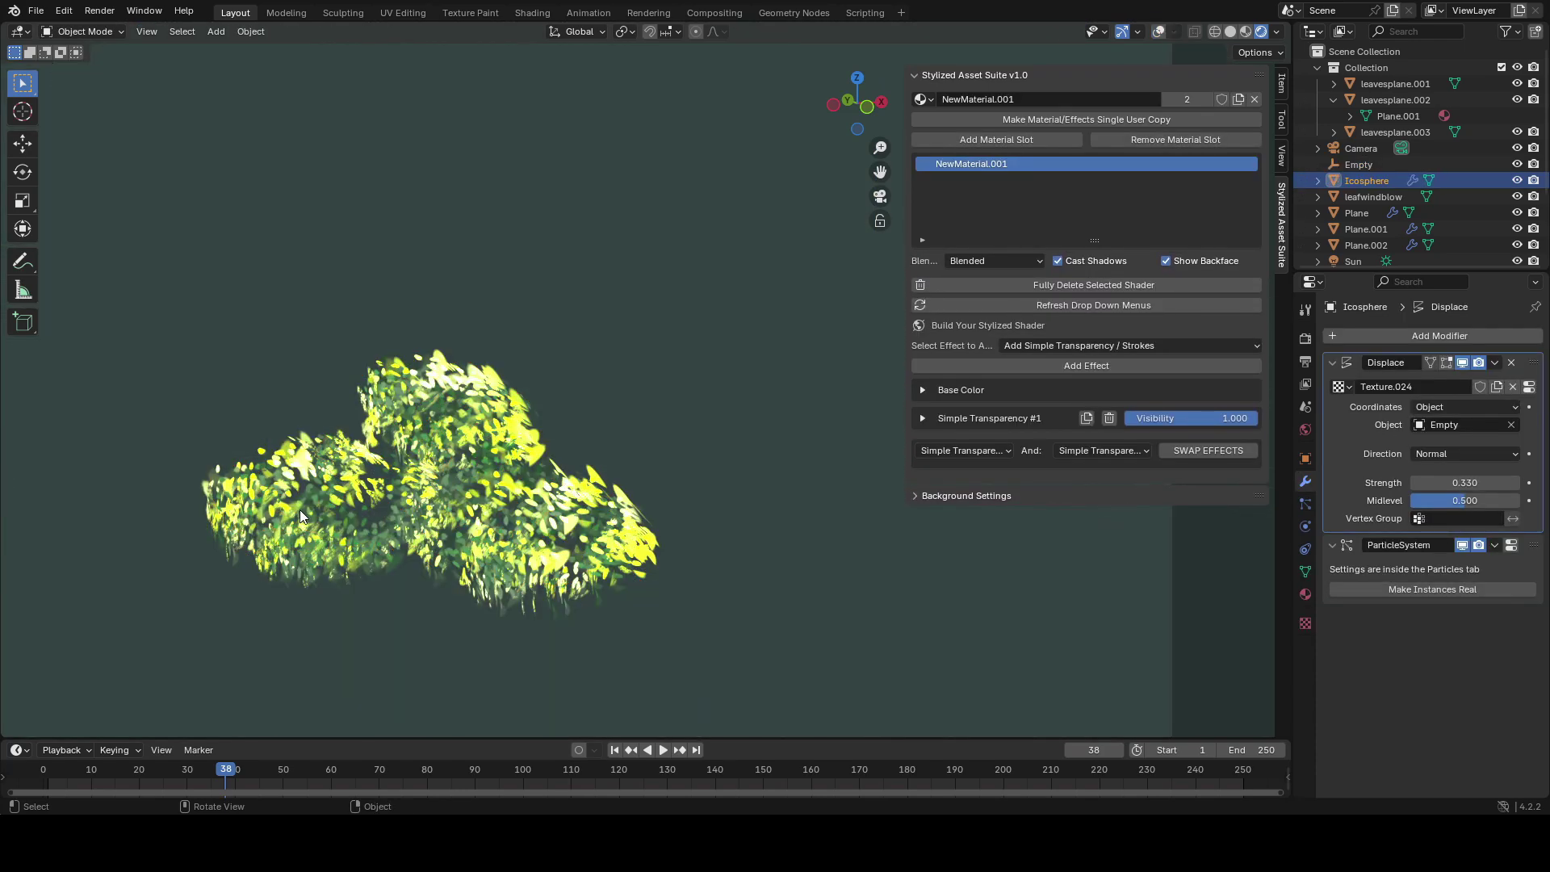
key(r)
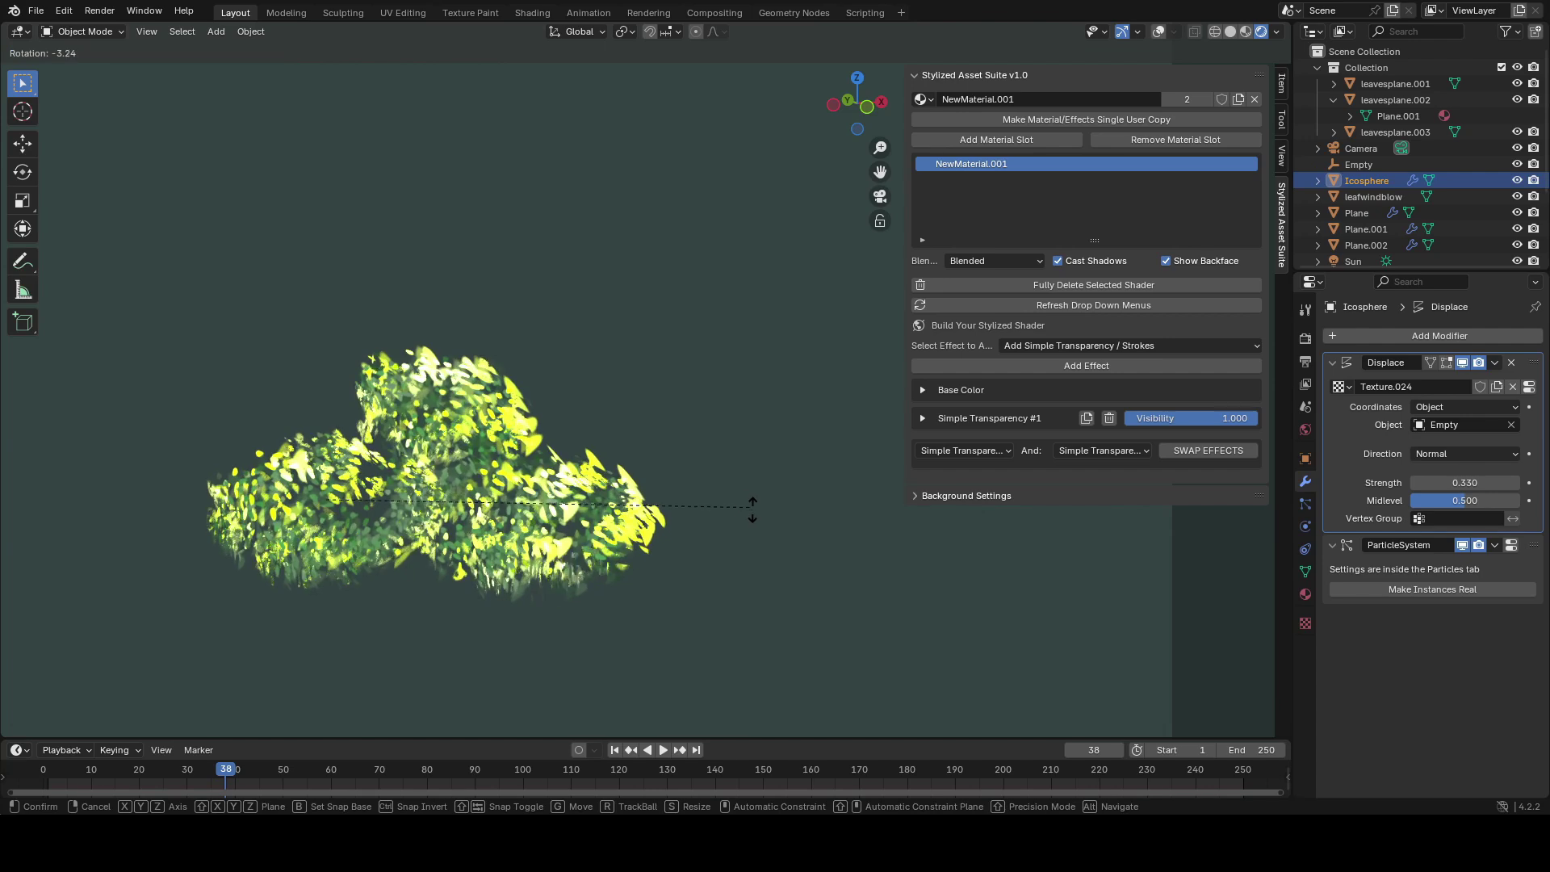
click(729, 527)
drag(1477, 482, 1548, 482)
- Duplicate the bush beside the original, rotate the copy freely and around Z, and lower it about 1.29 m
key(Tab)
key(shift+alt+z)
click(947, 491)
key(r)
click(912, 468)
key(r)
key(z)
click(883, 476)
key(g)
click(904, 568)
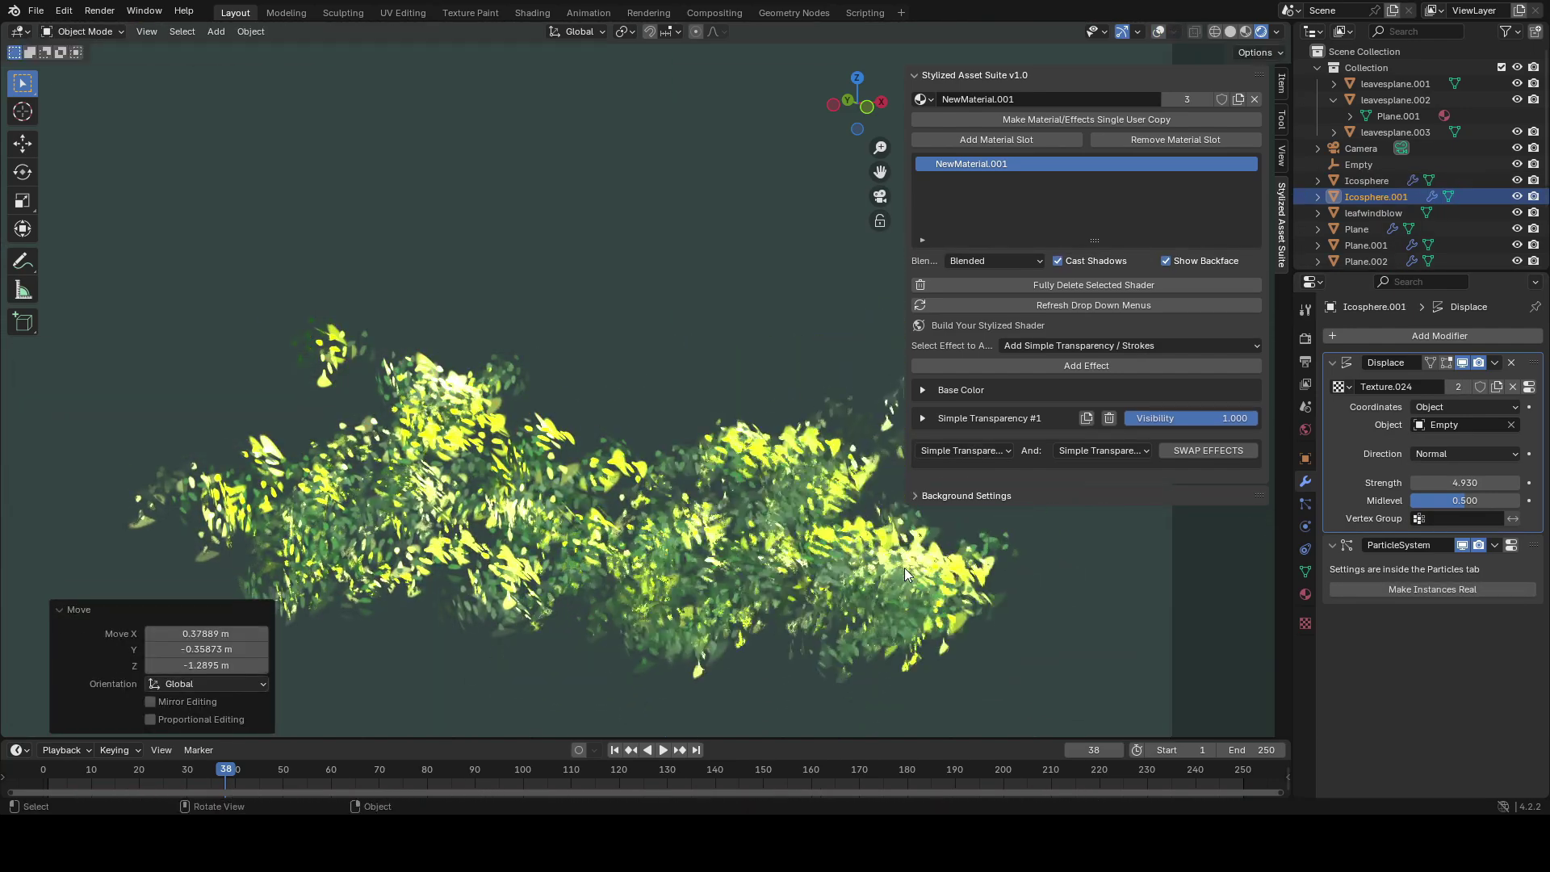
- Duplicate the bush again within the ground plane, scale the copy about 1.005 and lower it about 0.98 m
scroll(904, 568, down, 2)
key(shift+d)
key(shift+z)
click(699, 453)
key(shift+alt+z)
key(shift+alt+z)
key(s)
click(699, 454)
key(g)
key(z)
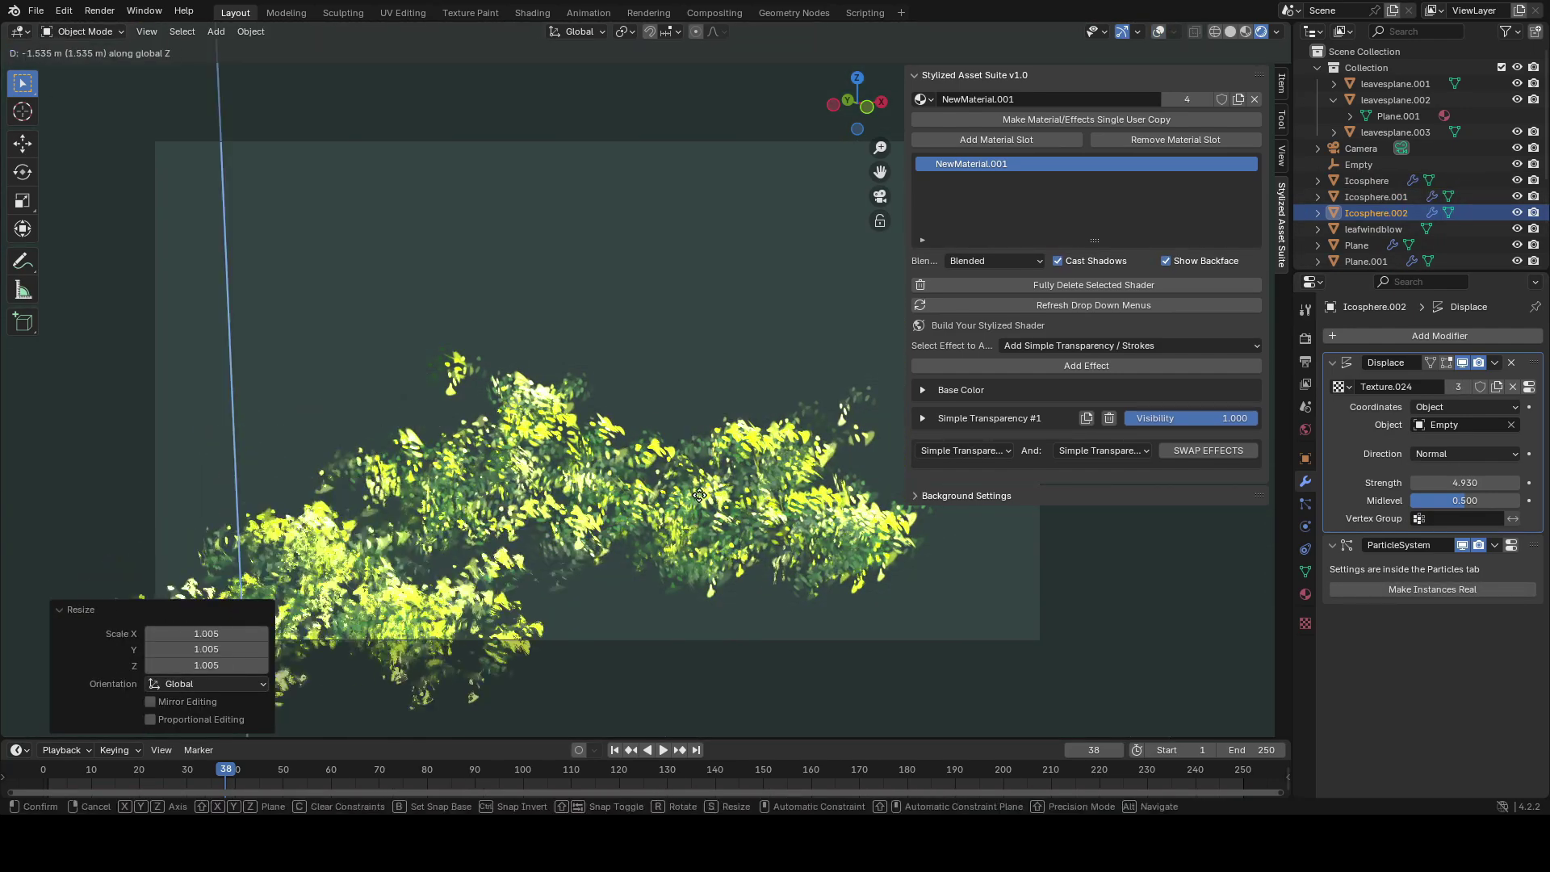
click(699, 495)
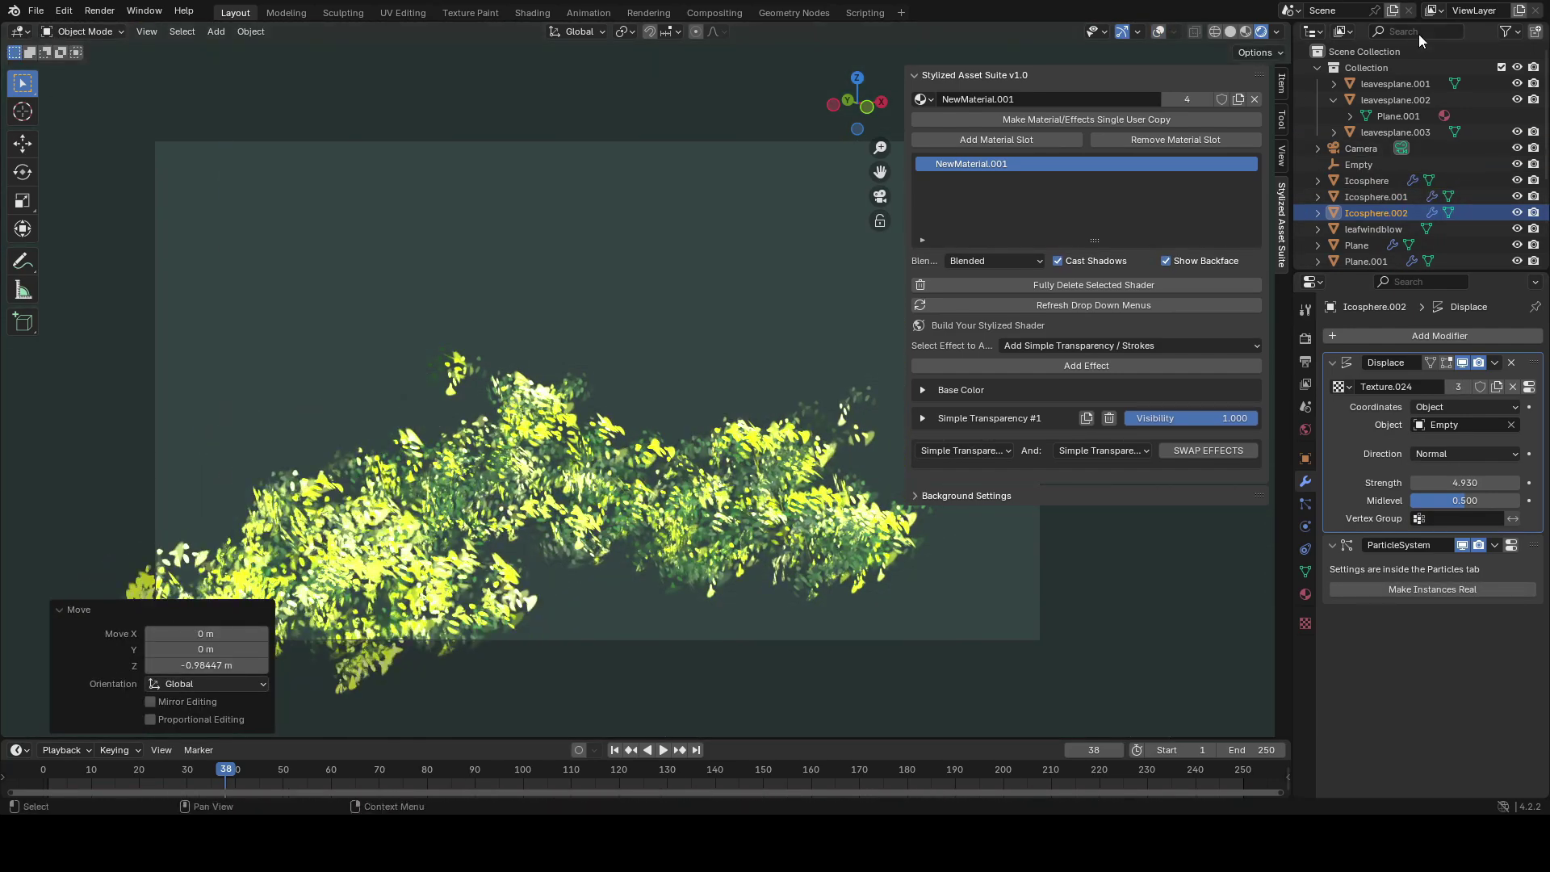
- Find the Sun in the outliner by searching "sun" and trackball-rotate it to relight the bushes
click(1417, 32)
text(sun)
click(1387, 67)
scroll(894, 565, up, 2)
key(r)
key(r)
key(r)
key(r)
click(892, 599)
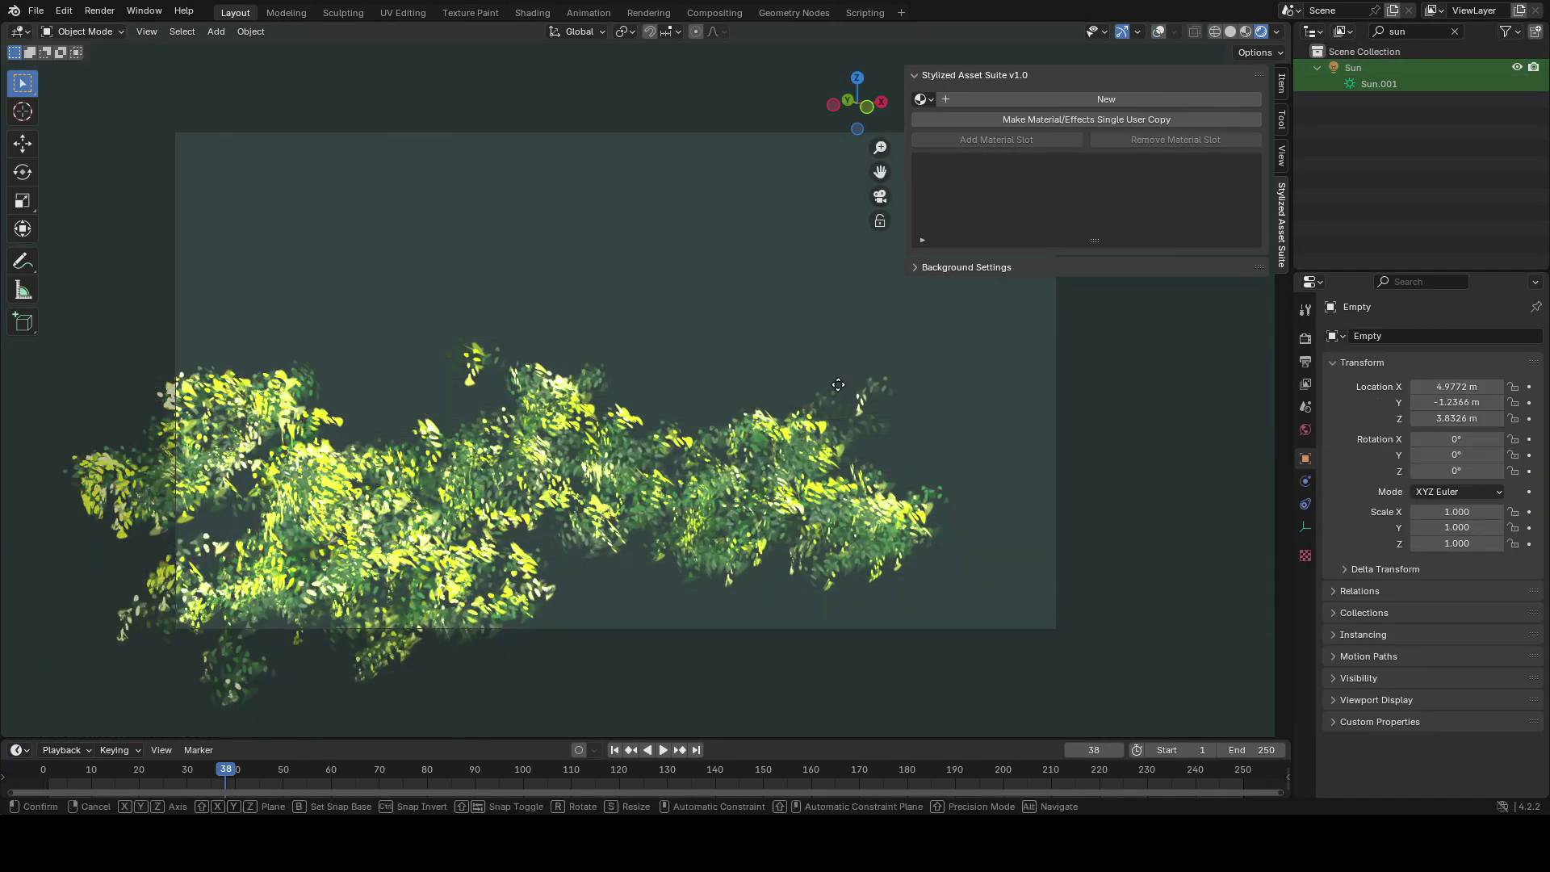
- Try moving the Empty along Z to reshape the displaced bushes
key(z)
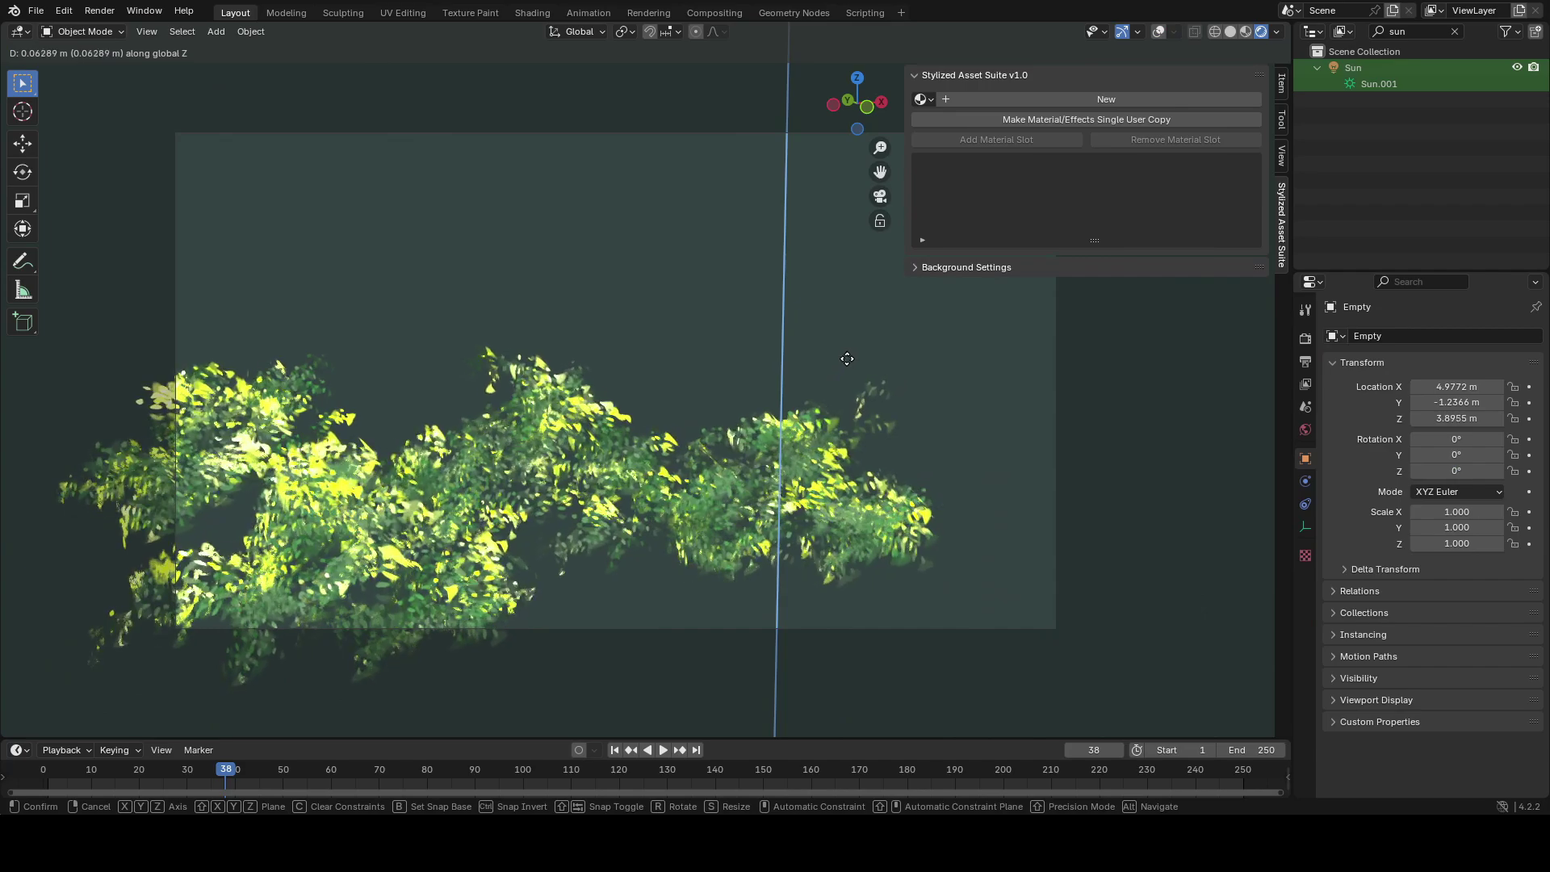
right_click(854, 357)
key(g)
key(z)
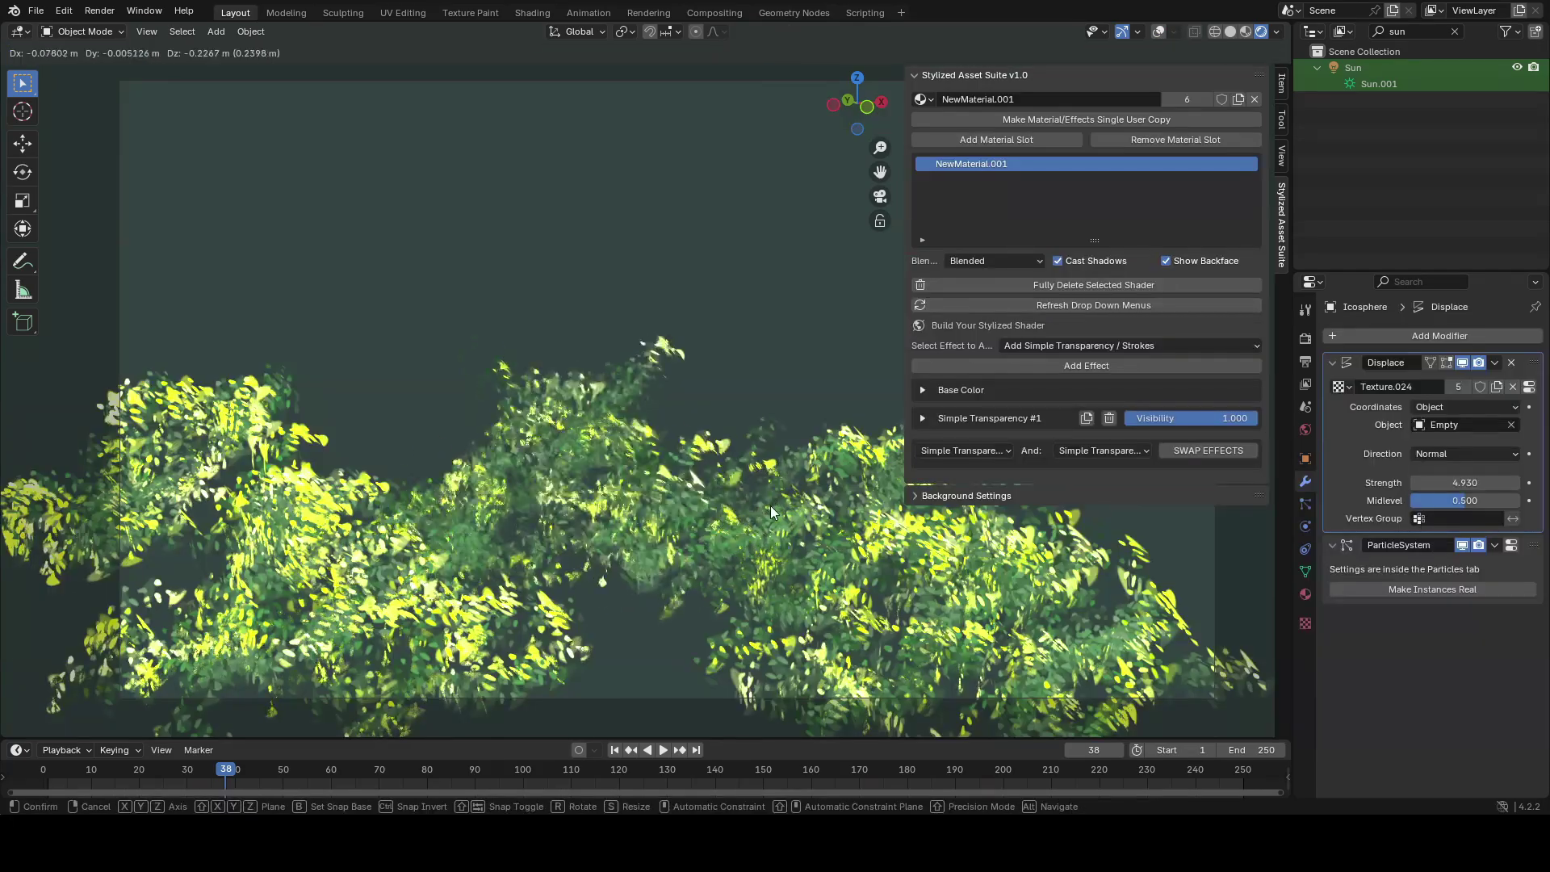
click(743, 481)
- Hide the viewport sidebar and apply the Displace modifier to the two bushes on the right
scroll(810, 482, down, 2)
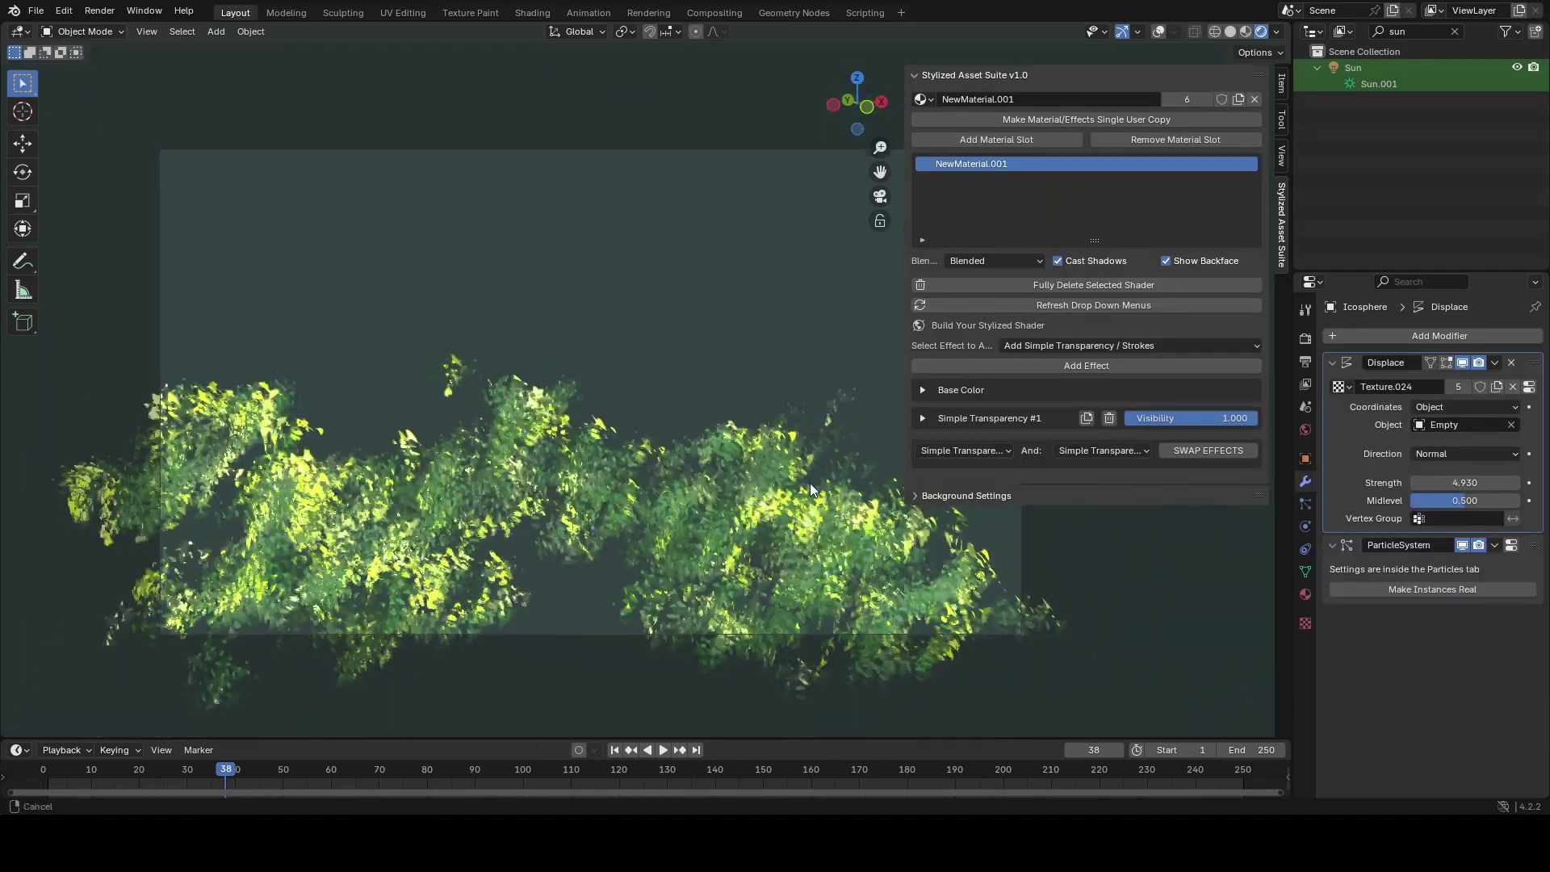
key(n)
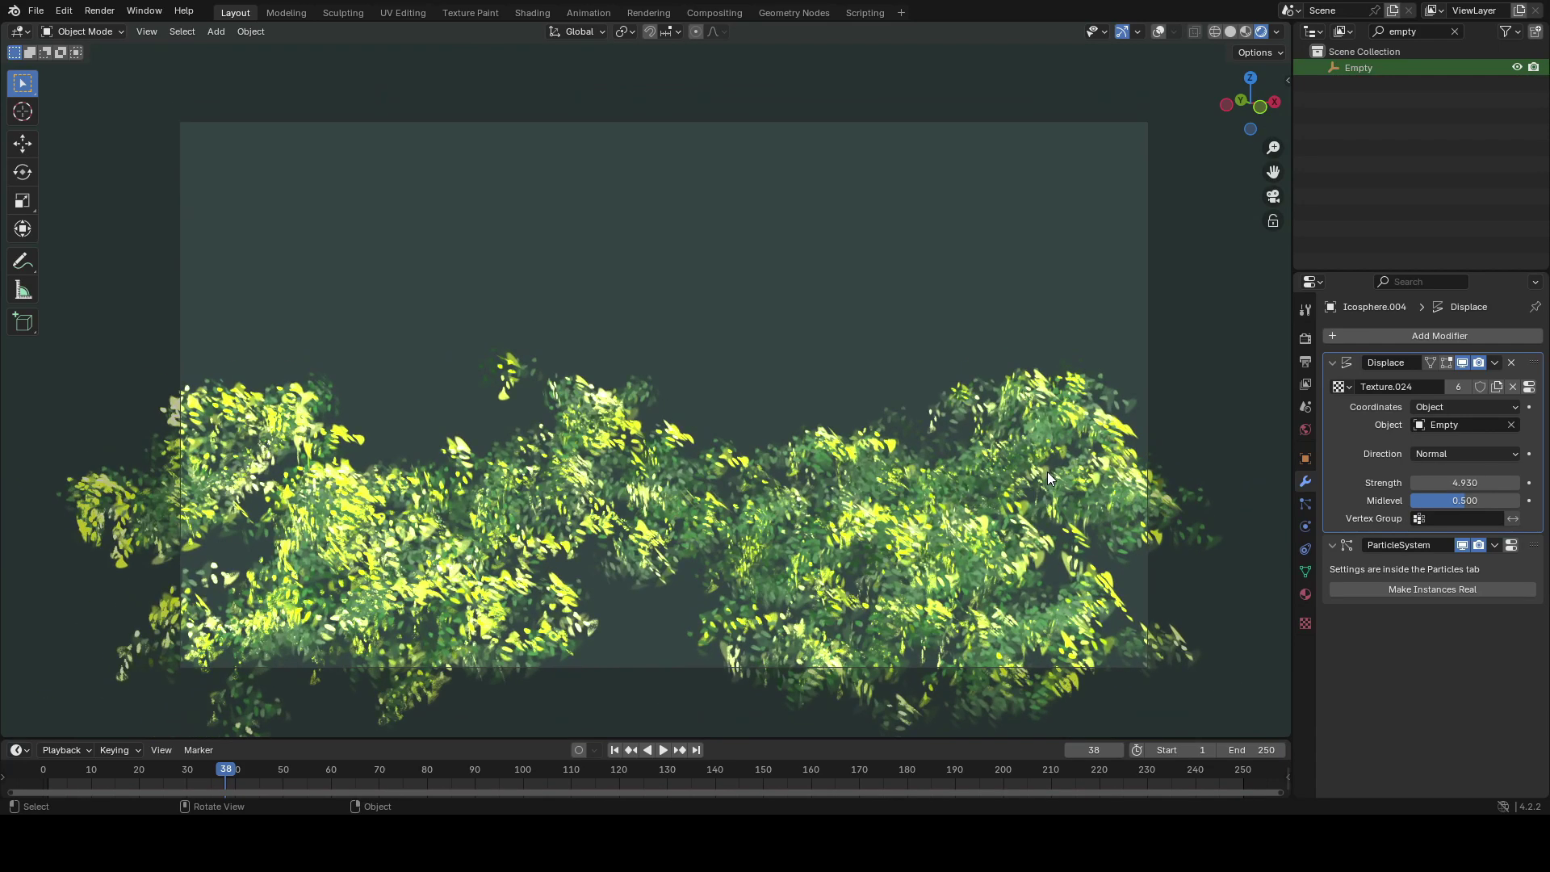
key(ctrl+a)
key(alt+shift+z)
click(1018, 428)
key(ctrl+a)
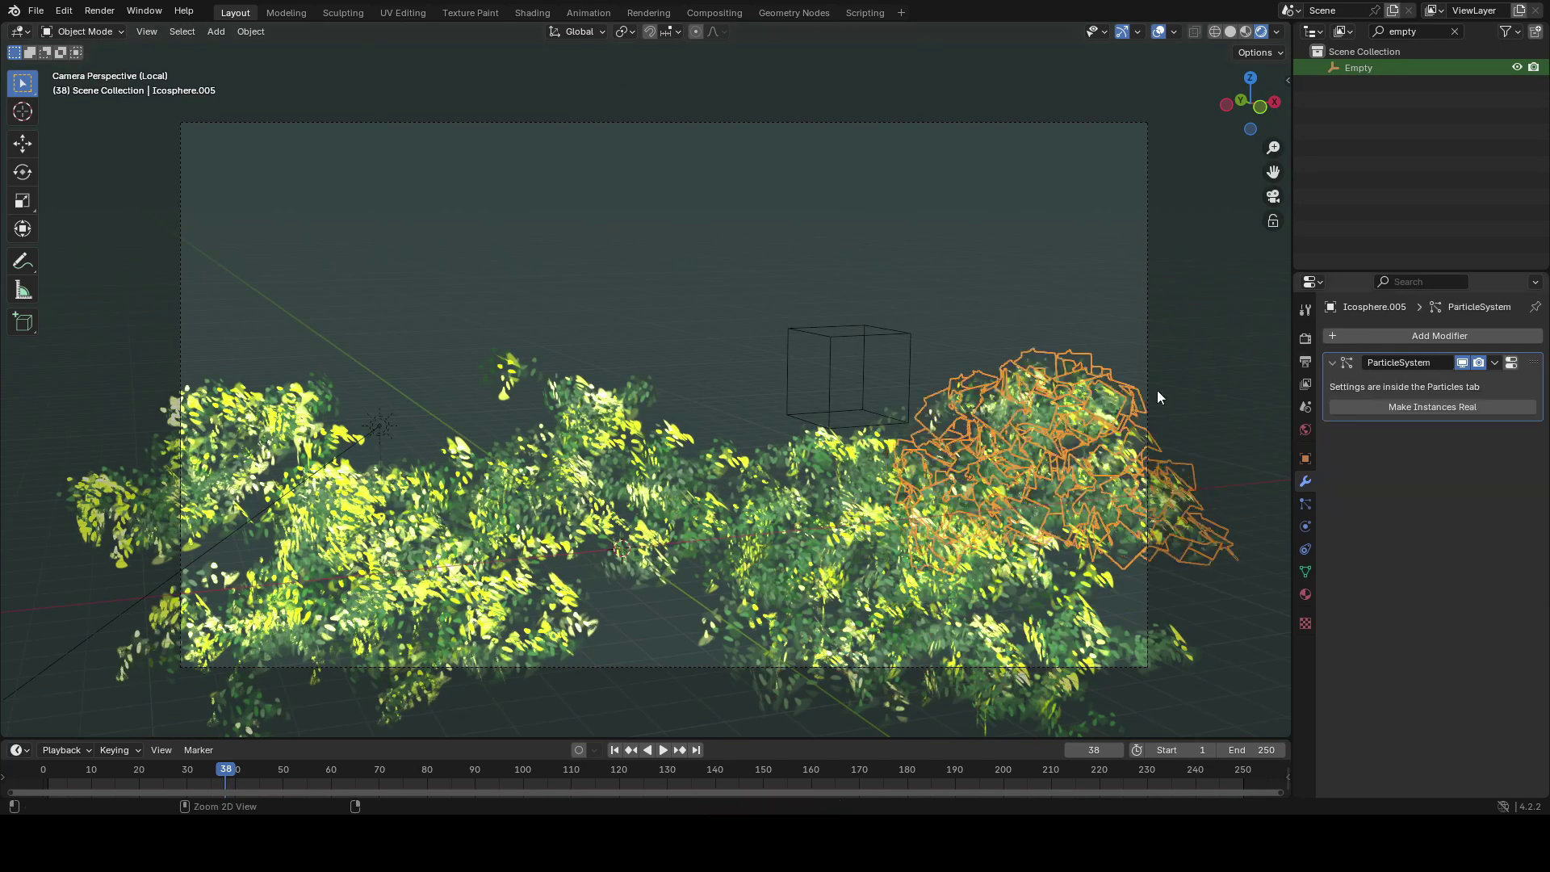
- Apply the Displace modifier to the middle bush and the two bushes on the left
click(613, 460)
key(ctrl+a)
click(388, 556)
key(ctrl+a)
click(266, 452)
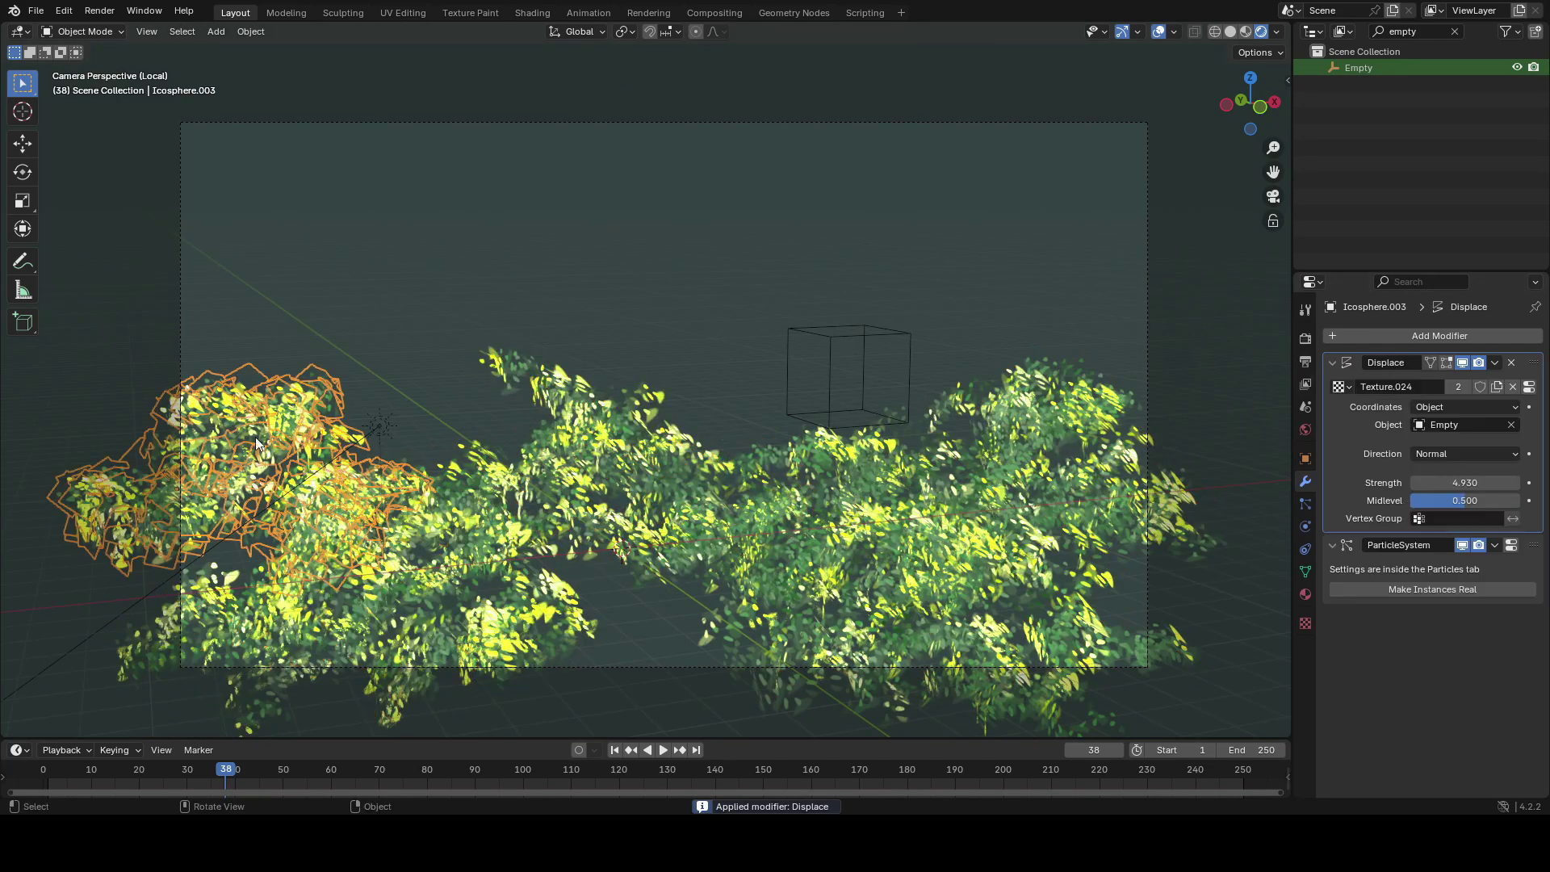
key(ctrl+a)
- Try lowering the Empty along Z to check which bushes it still affects
click(811, 336)
key(g)
key(z)
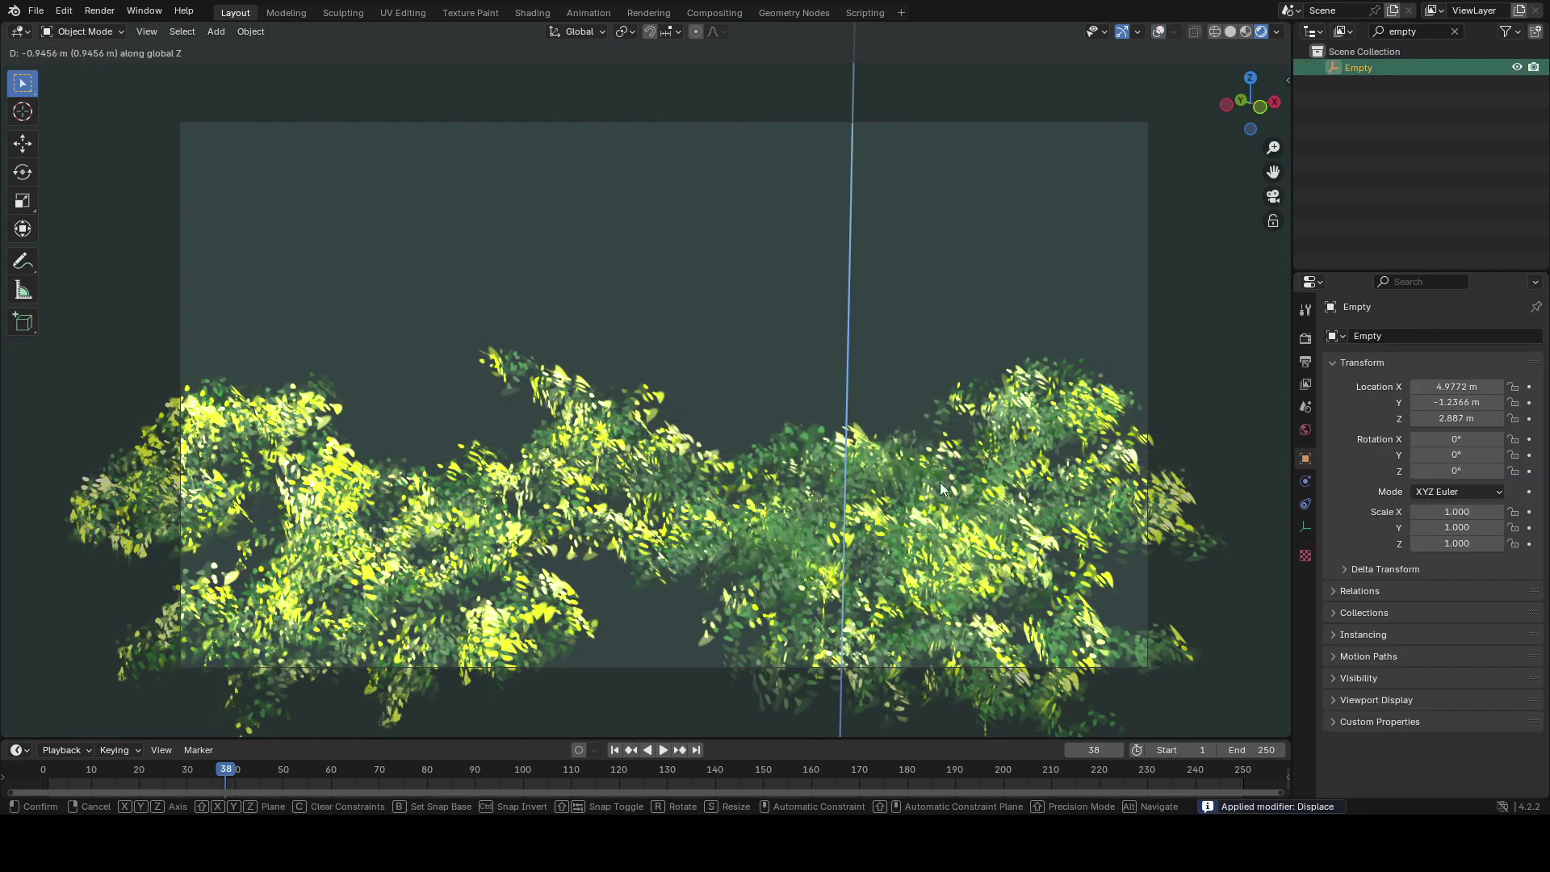
right_click(939, 482)
- Apply the Displace modifier to the remaining right-hand bush and test it by moving the Empty along Z
click(940, 481)
key(ctrl+a)
click(831, 351)
key(g)
key(z)
right_click(910, 390)
- Move the upper sphere of the middle bush's mesh lower, closer to the rest of the bush
shift+middle_drag(909, 391, 870, 385)
ctrl+middle_drag(517, 452, 516, 442)
click(516, 448)
key(Tab)
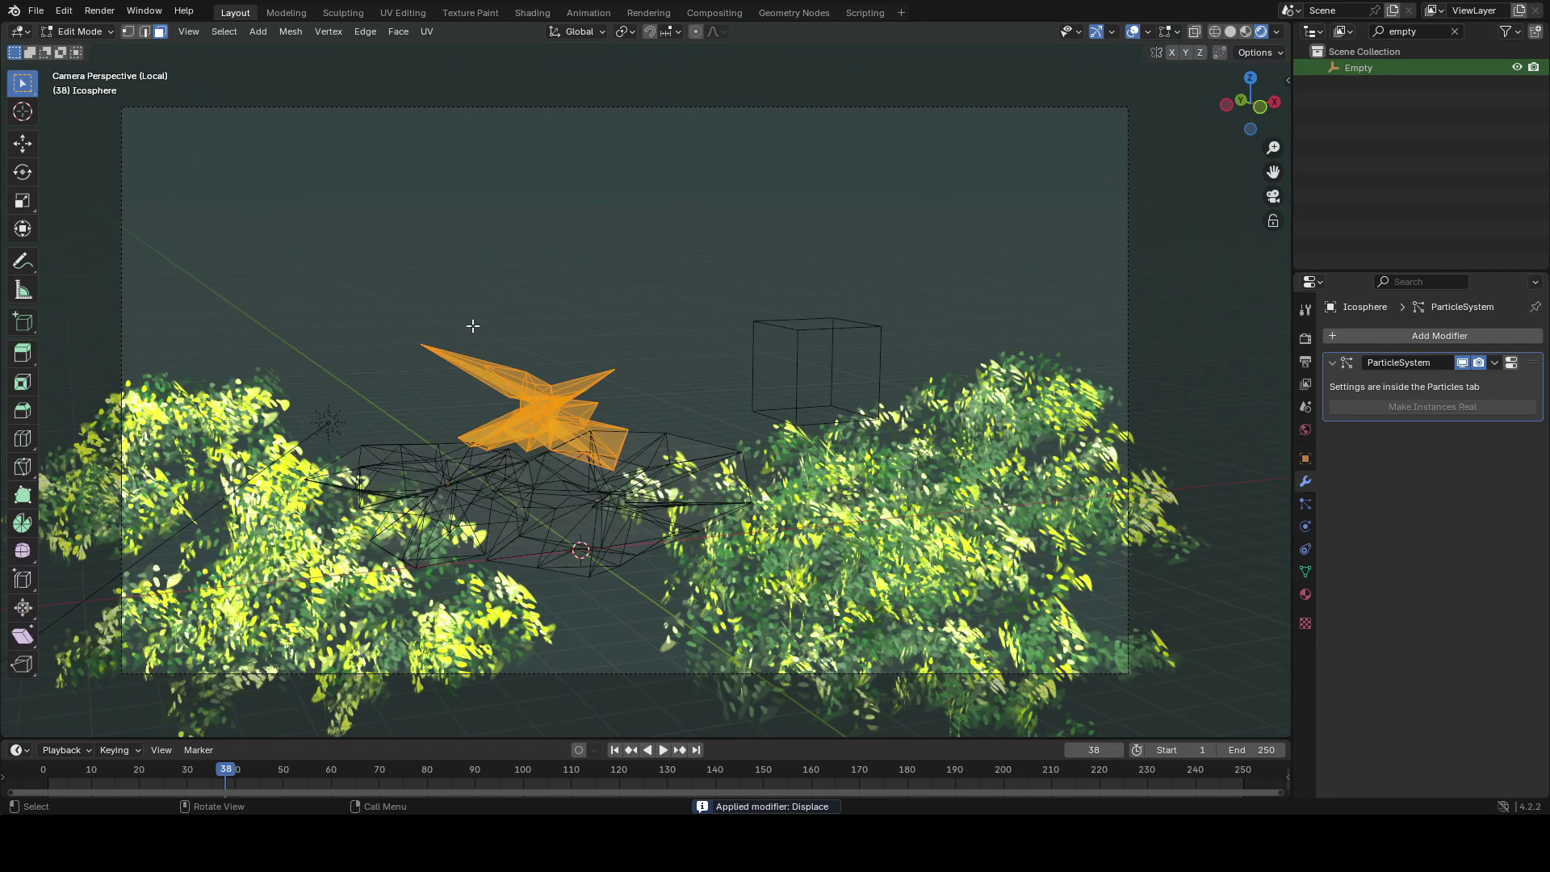
key(g)
click(521, 461)
key(Tab)
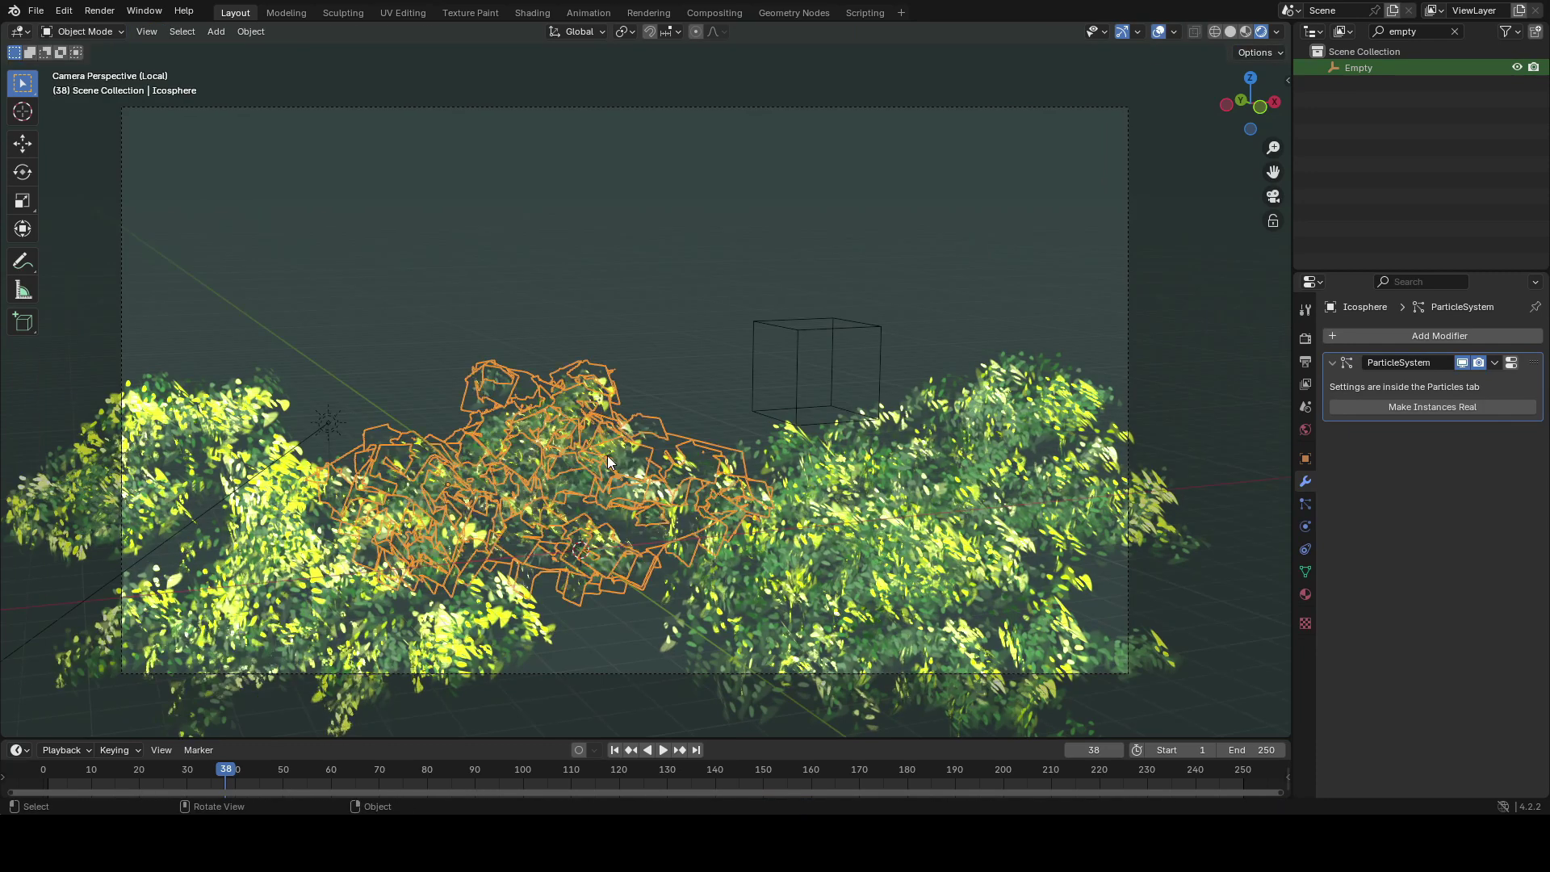
key(shift+alt+z)
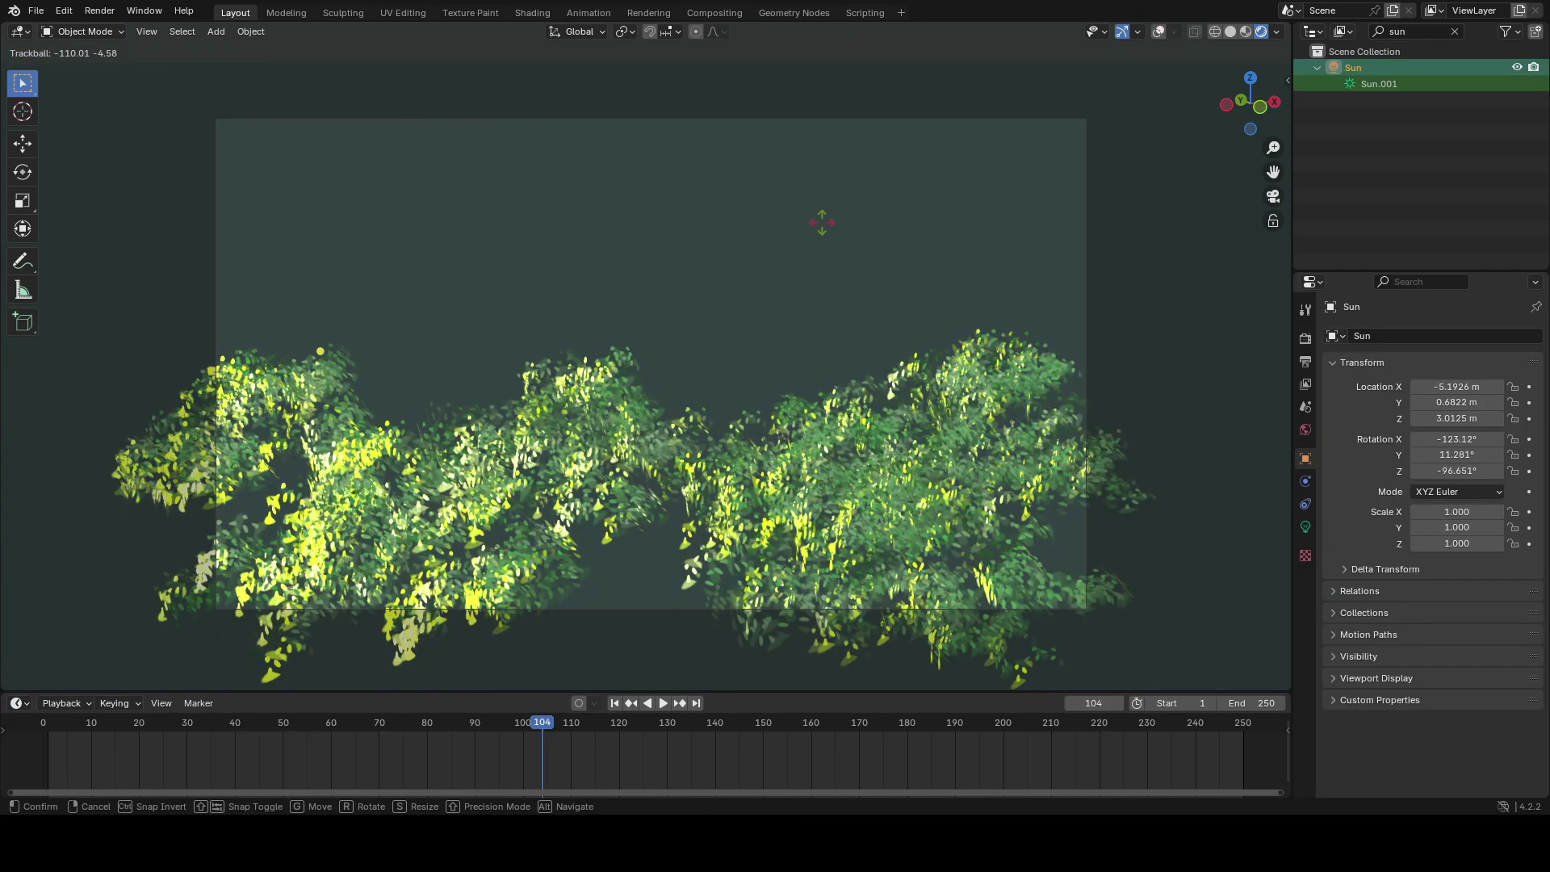
- Rotate the Sun light to change the direction of light on the foliage
click(921, 318)
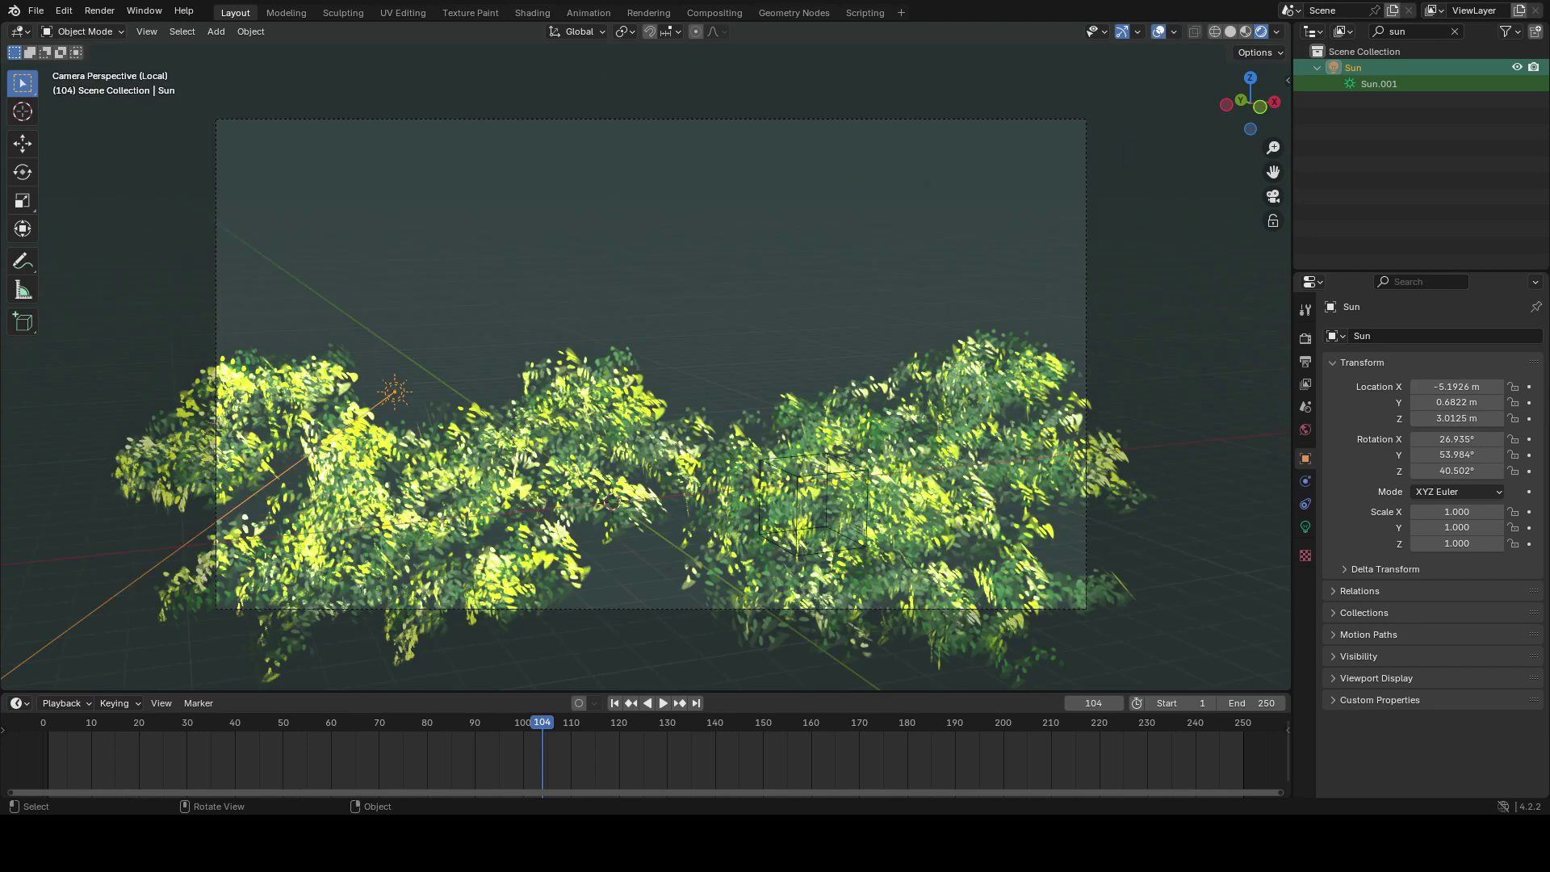
key(r)
click(758, 242)
- Try a further trackball rotation of the Sun and undo it
key(r)
key(r)
click(898, 381)
key(shift+alt+z)
key(ctrl+z)
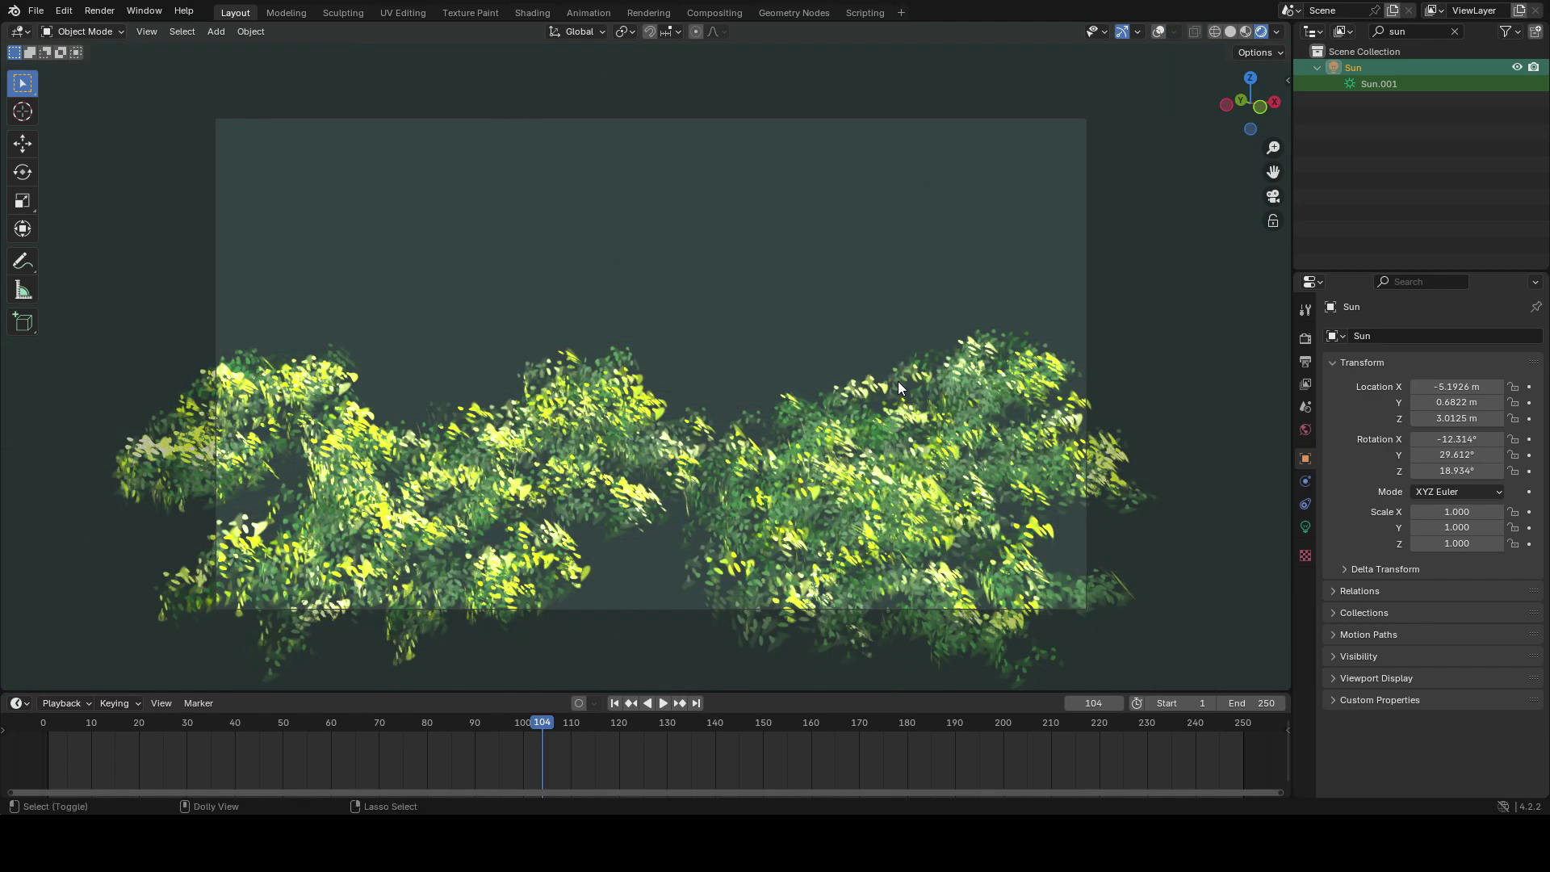
- Trackball-rotate the Sun by about 12° and 1.72°
key(shift+alt+z)
key(r)
key(r)
click(815, 361)
key(shift+alt+z)
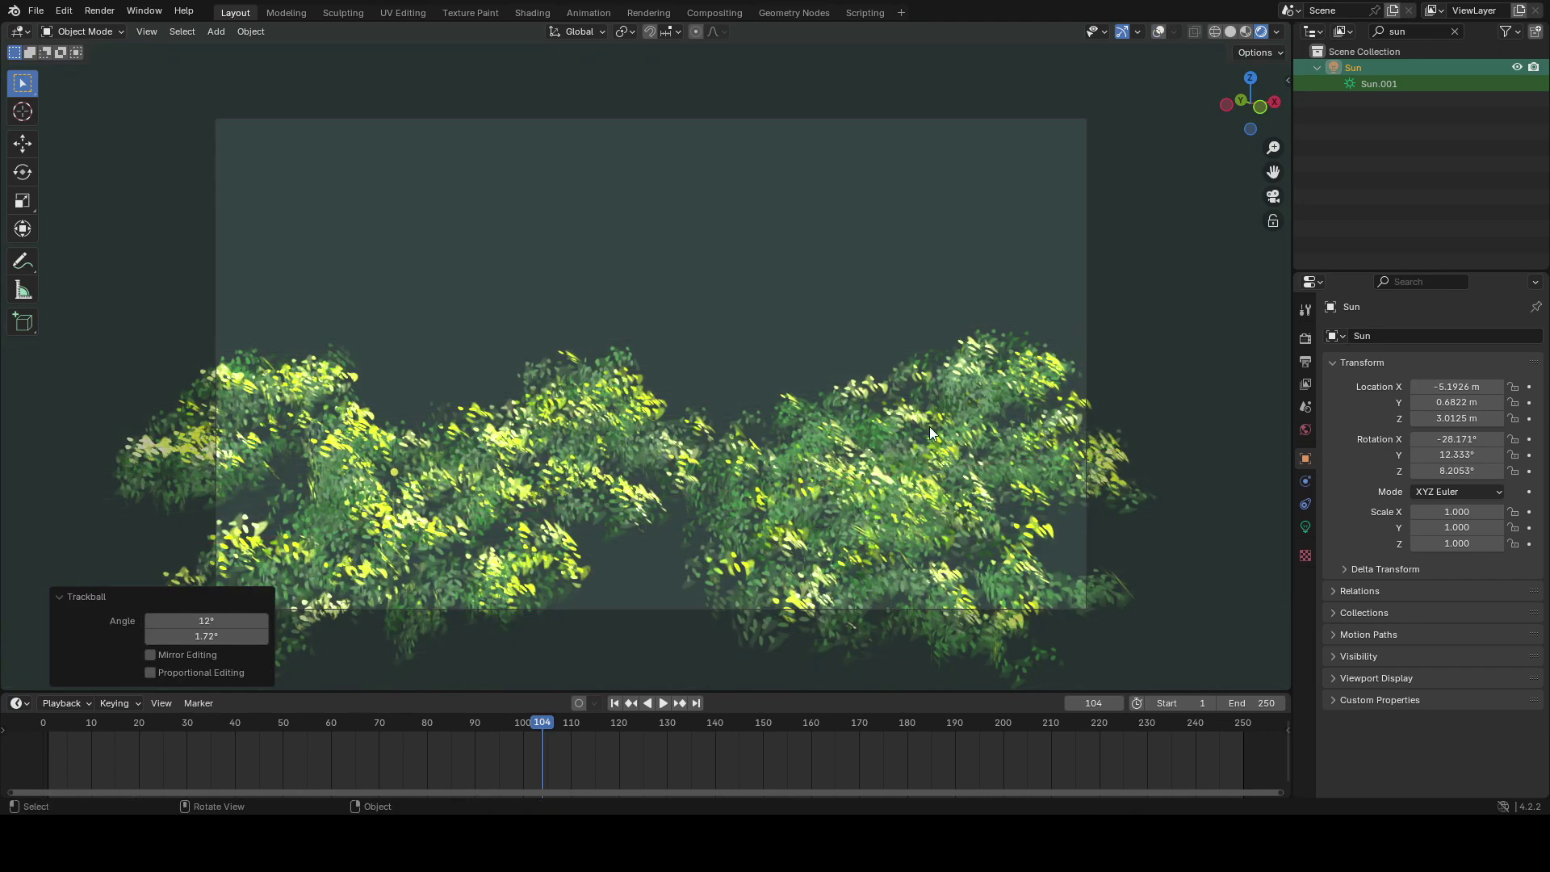
- Duplicate the lower-left bush, move the copy to the front centre of the group and lower it about 1.02 m
key(shift+alt+z)
click(454, 555)
key(shift+alt+z)
shift+middle_drag(688, 496, 682, 502)
key(g)
key(shift+z)
click(726, 513)
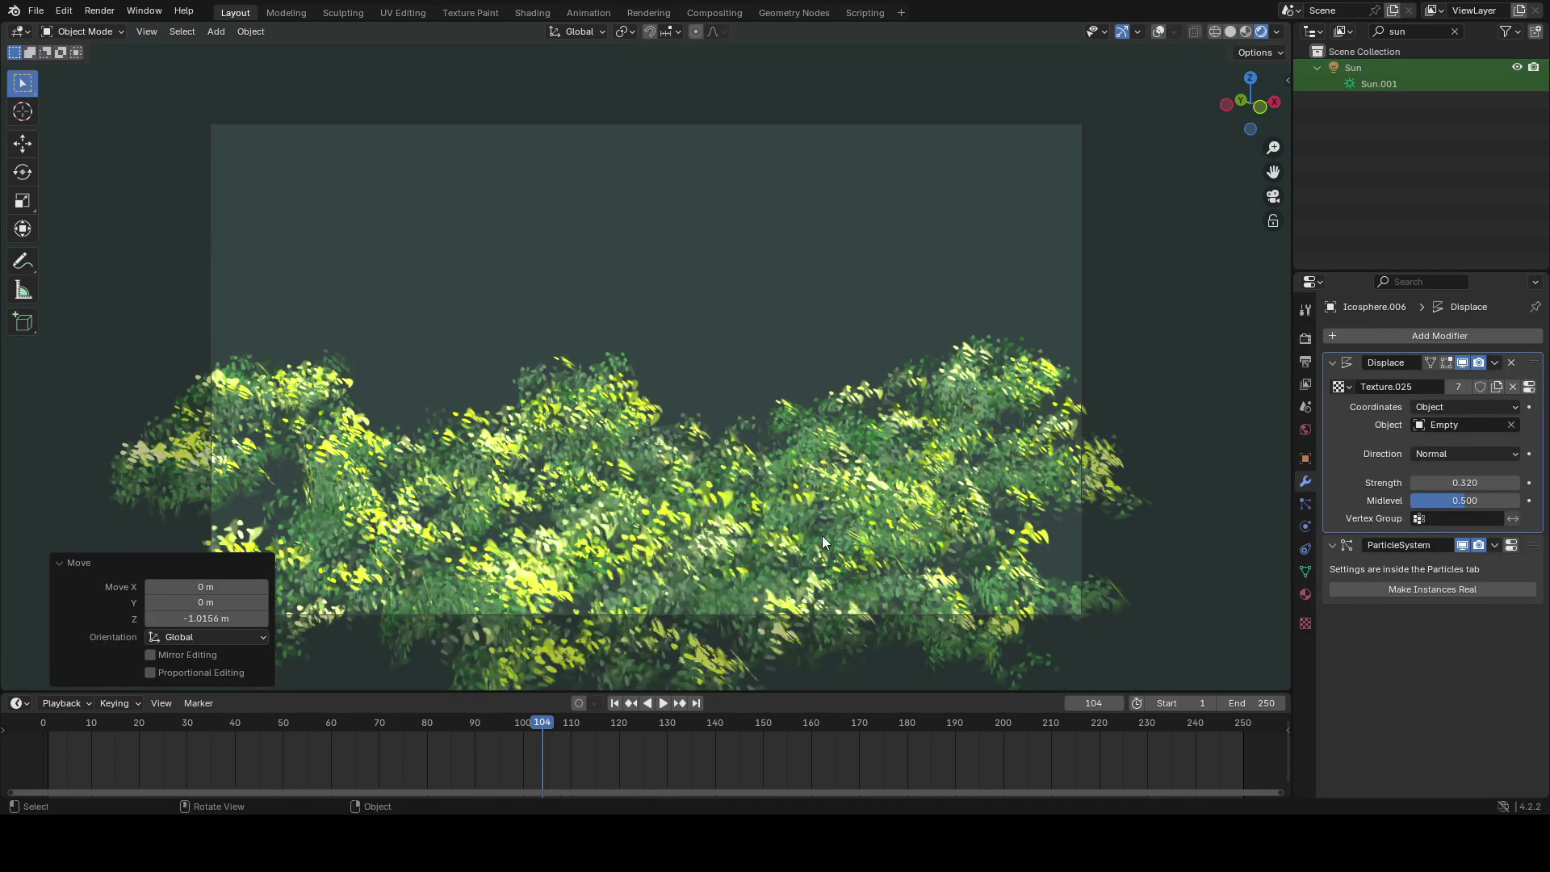
- Duplicate a right-hand bush toward the back and shift the copy about -1.23 m in X and -0.83 m in Y
middle_drag(842, 478, 743, 428)
key(shift+alt+z)
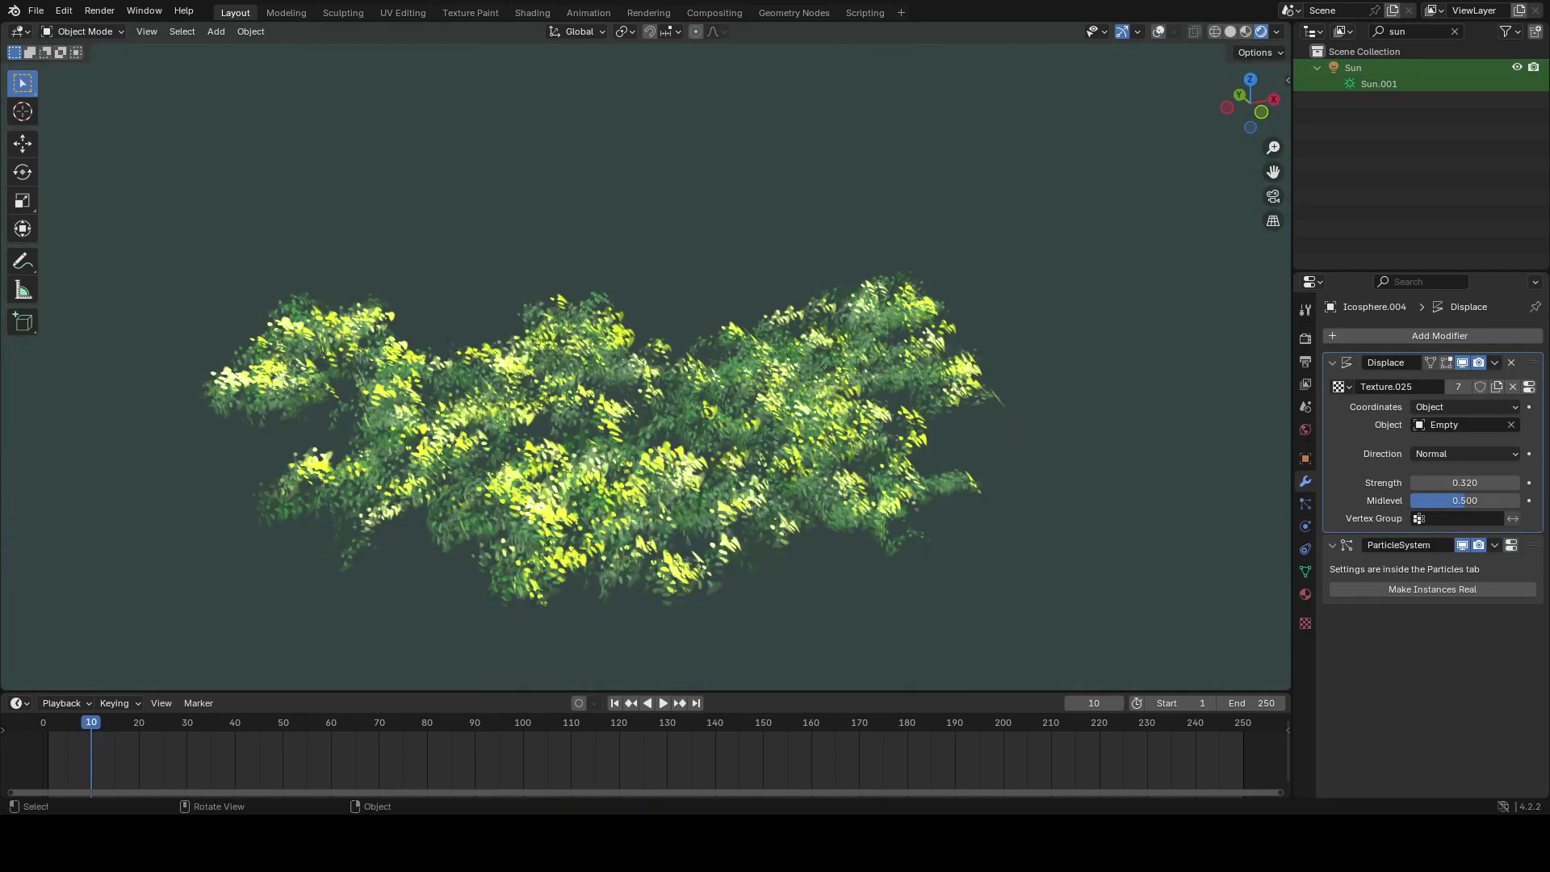
middle_drag(807, 436, 833, 415)
key(shift+d)
key(shift+z)
click(586, 261)
key(g)
key(shift+z)
click(577, 270)
- Rotate the new rear bush around Z and reposition it within the group
key(r)
key(z)
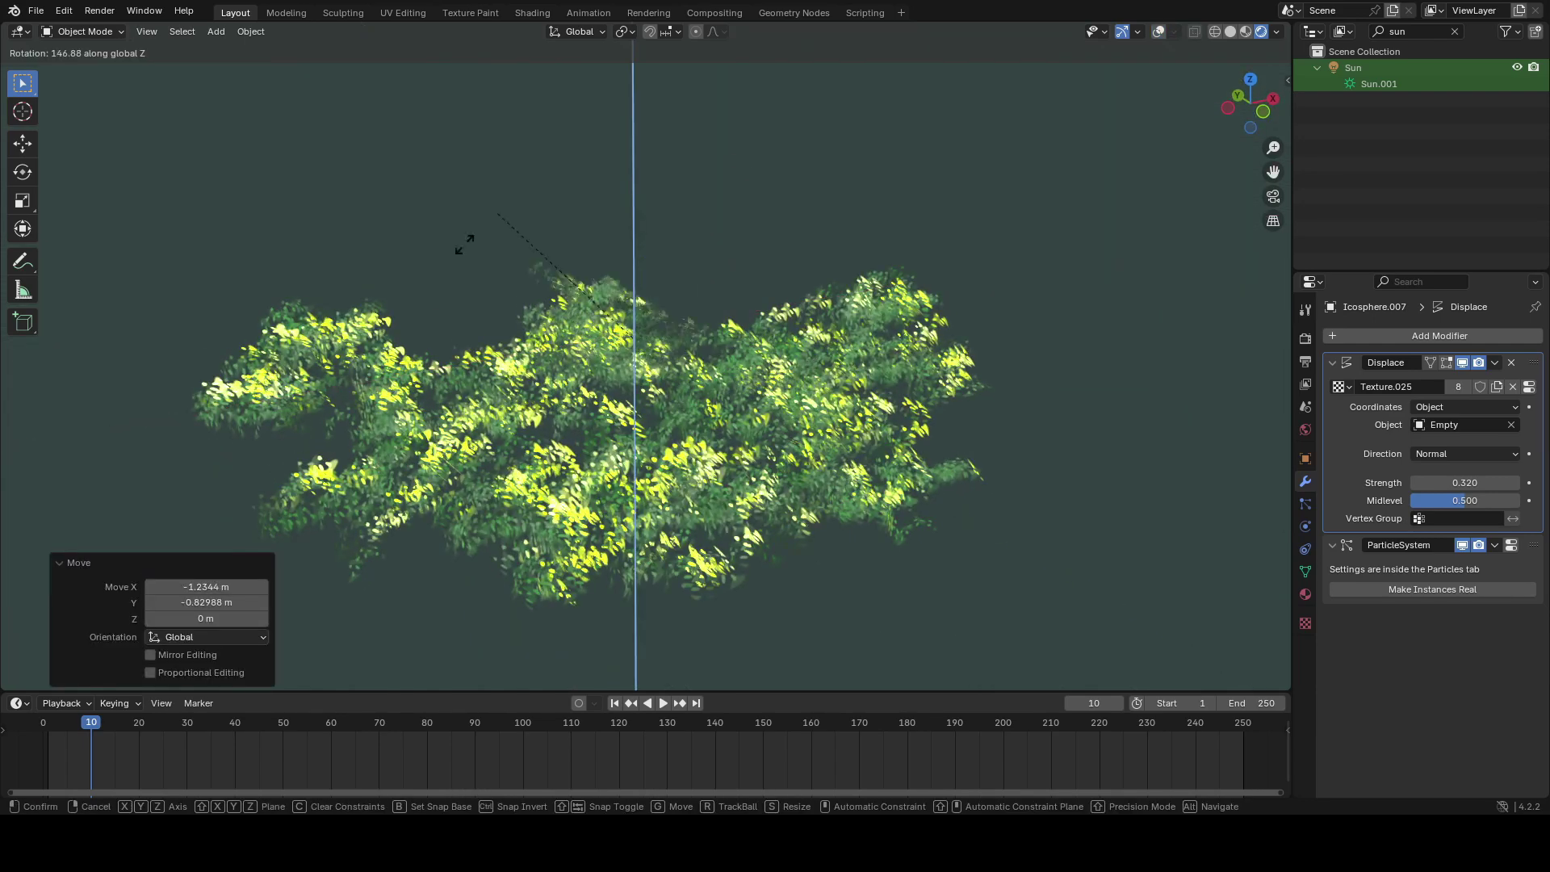
click(565, 367)
key(g)
click(803, 388)
key(Delete)
- Select several front bushes together and duplicate them within the ground plane to the back of the group
click(776, 402)
middle_drag(774, 398, 727, 460)
key(shift+alt+z)
shift+click(702, 504)
shift+click(525, 484)
key(shift+d)
key(shift+z)
click(580, 297)
key(shift+alt+z)
- Duplicate the selected bushes about 1.51 m in X and -8.36 m in Y within the ground plane and fine-tune their position
click(686, 325)
key(shift+d)
key(shift+z)
click(726, 298)
middle_drag(726, 299, 714, 300)
key(g)
key(shift+z)
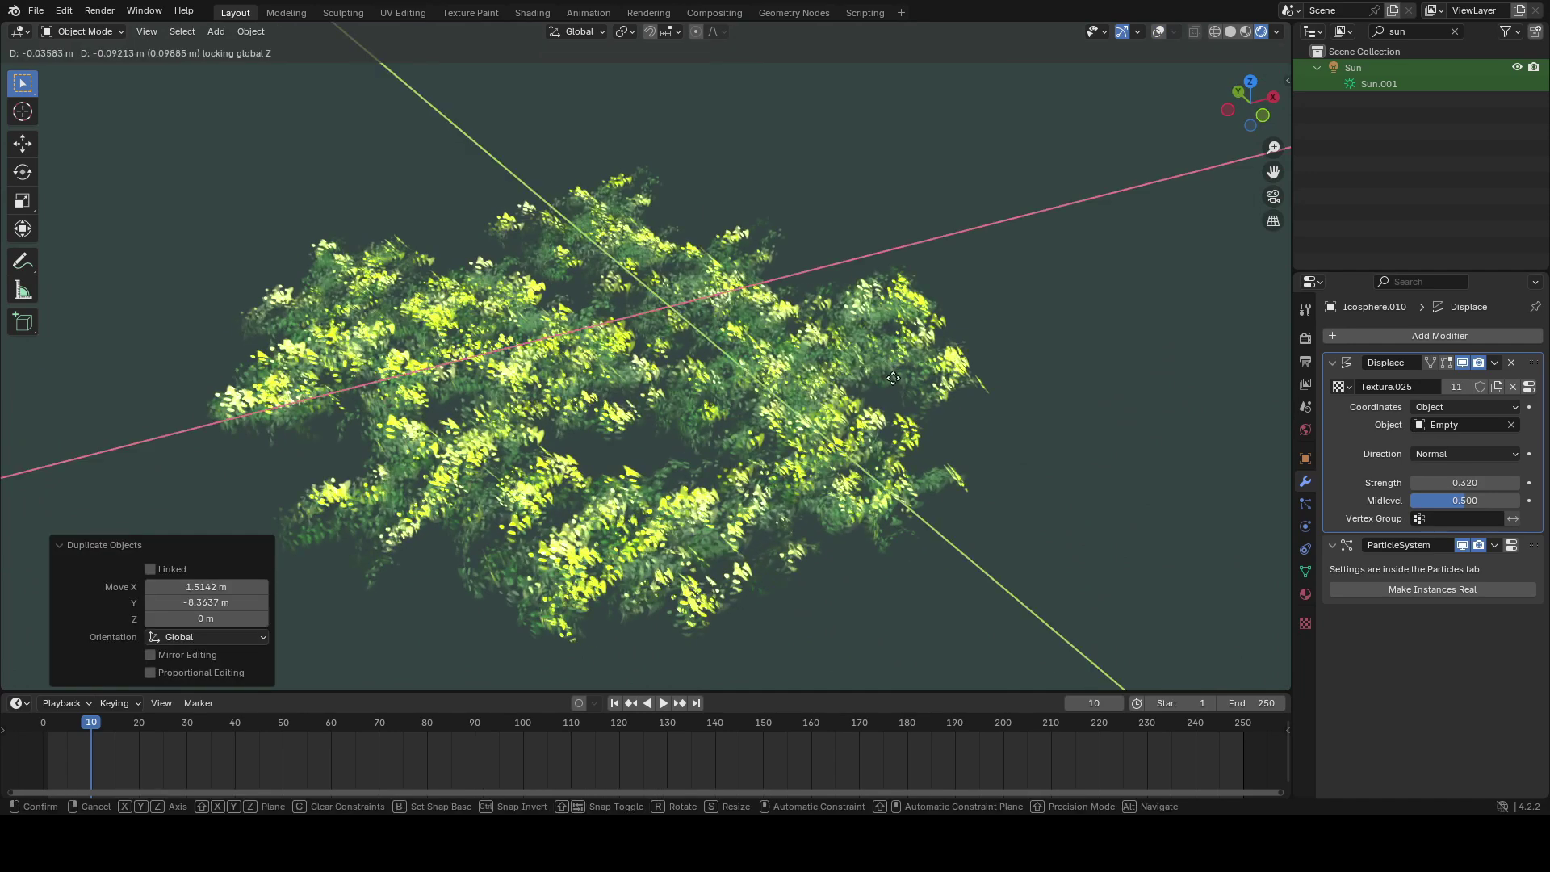
click(710, 303)
- Duplicate a bush near the centre of the cluster to fill the gap in the middle of the group
click(726, 430)
key(shift+d)
click(868, 434)
middle_drag(702, 405, 698, 423)
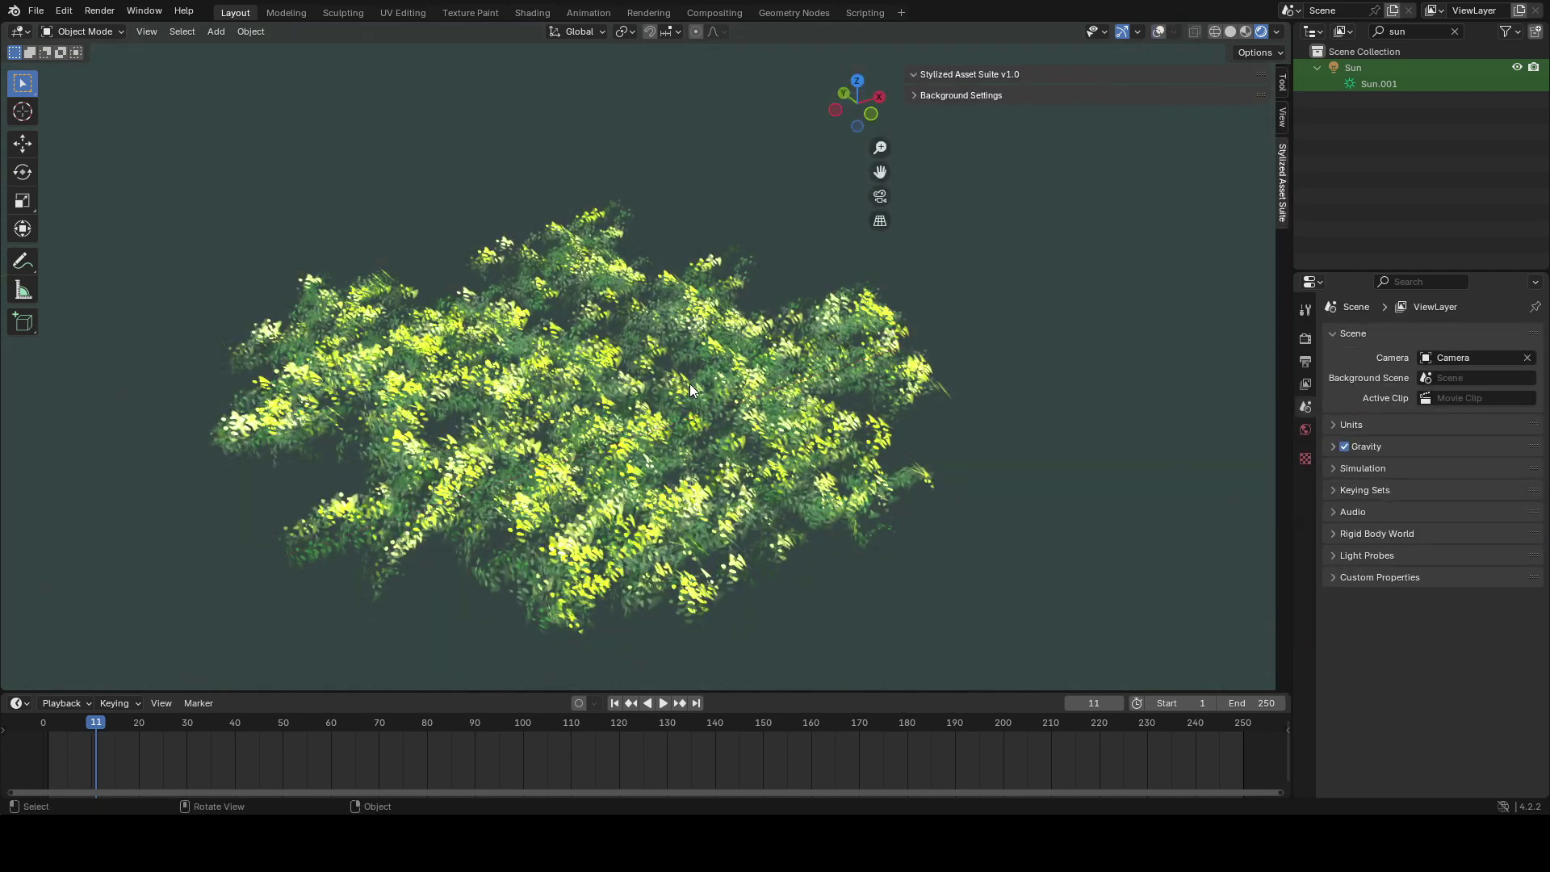
- Add a Turbulence force field and move it about -4.09 m in X, 3.82 m in Y and 2.04 m in Z
key(shift+a)
mouse_move(689, 385)
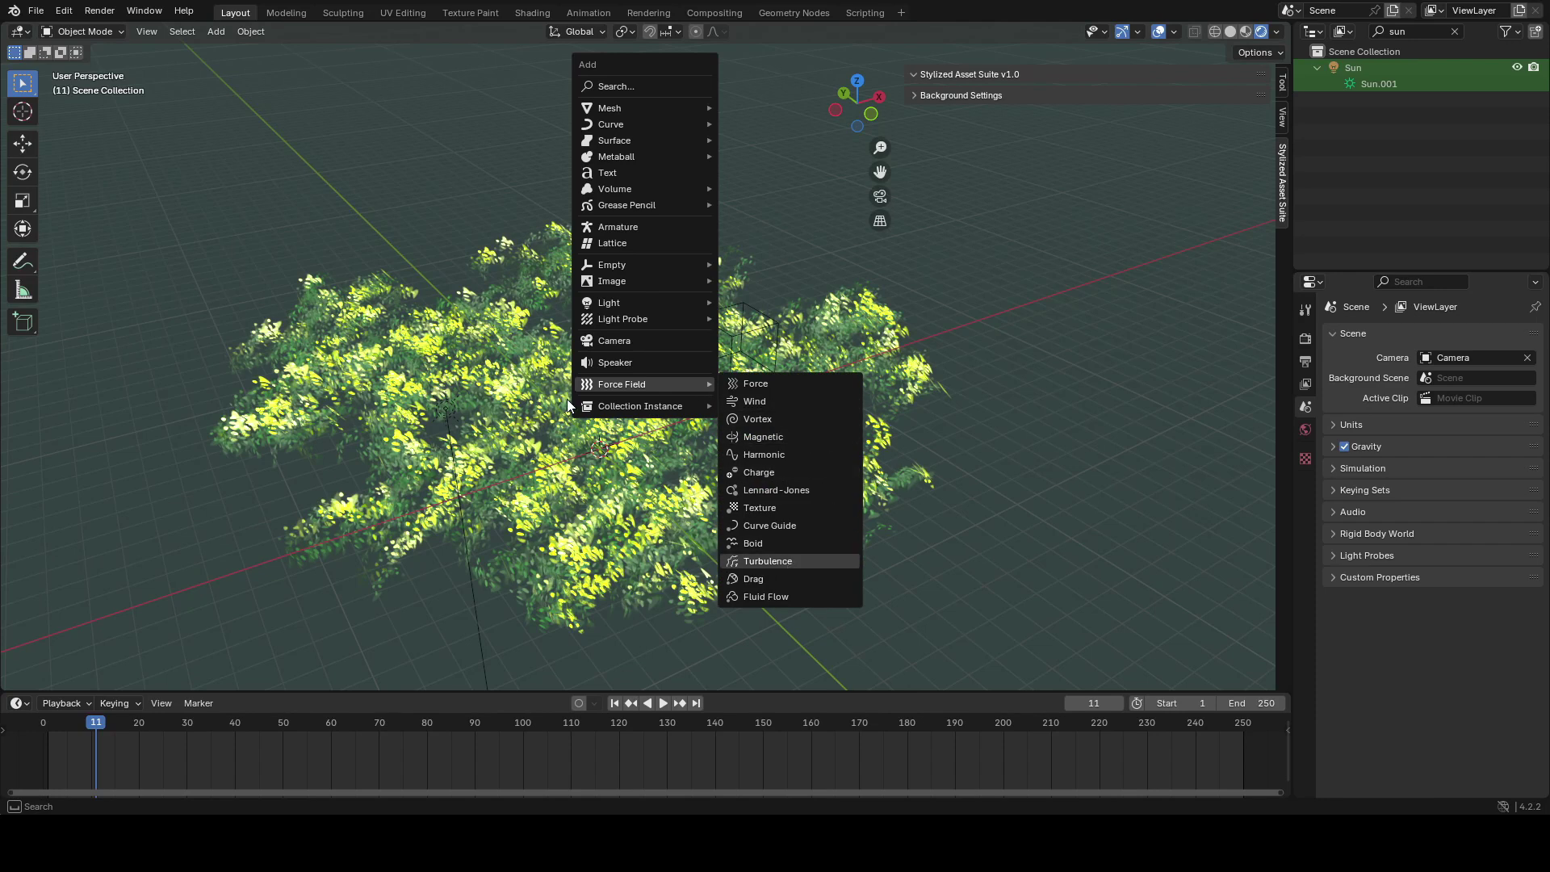
key(shift+alt+z)
key(g)
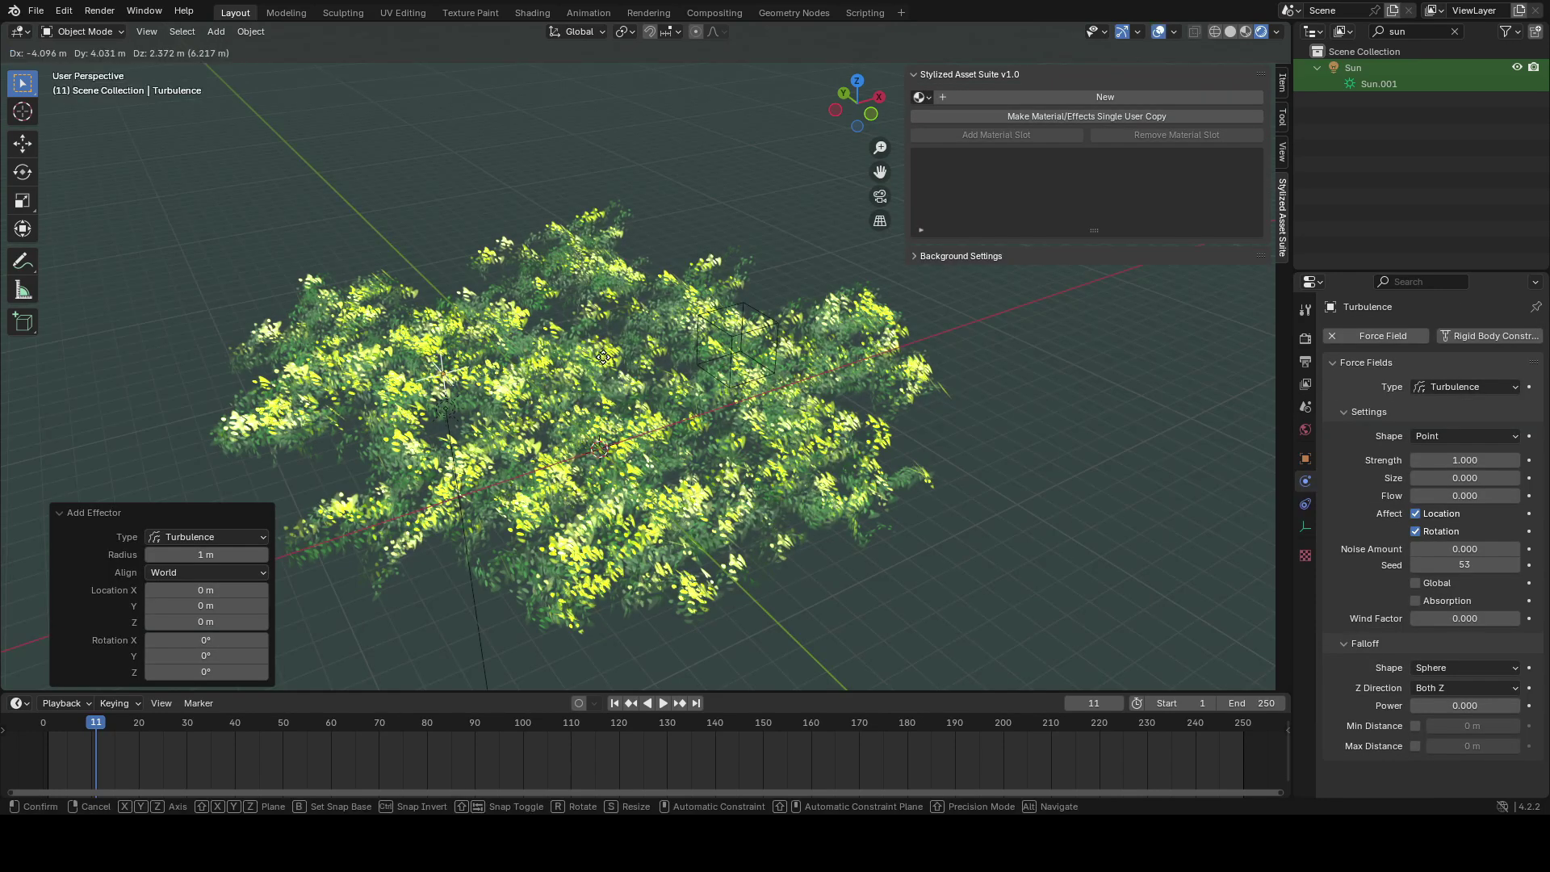
click(601, 359)
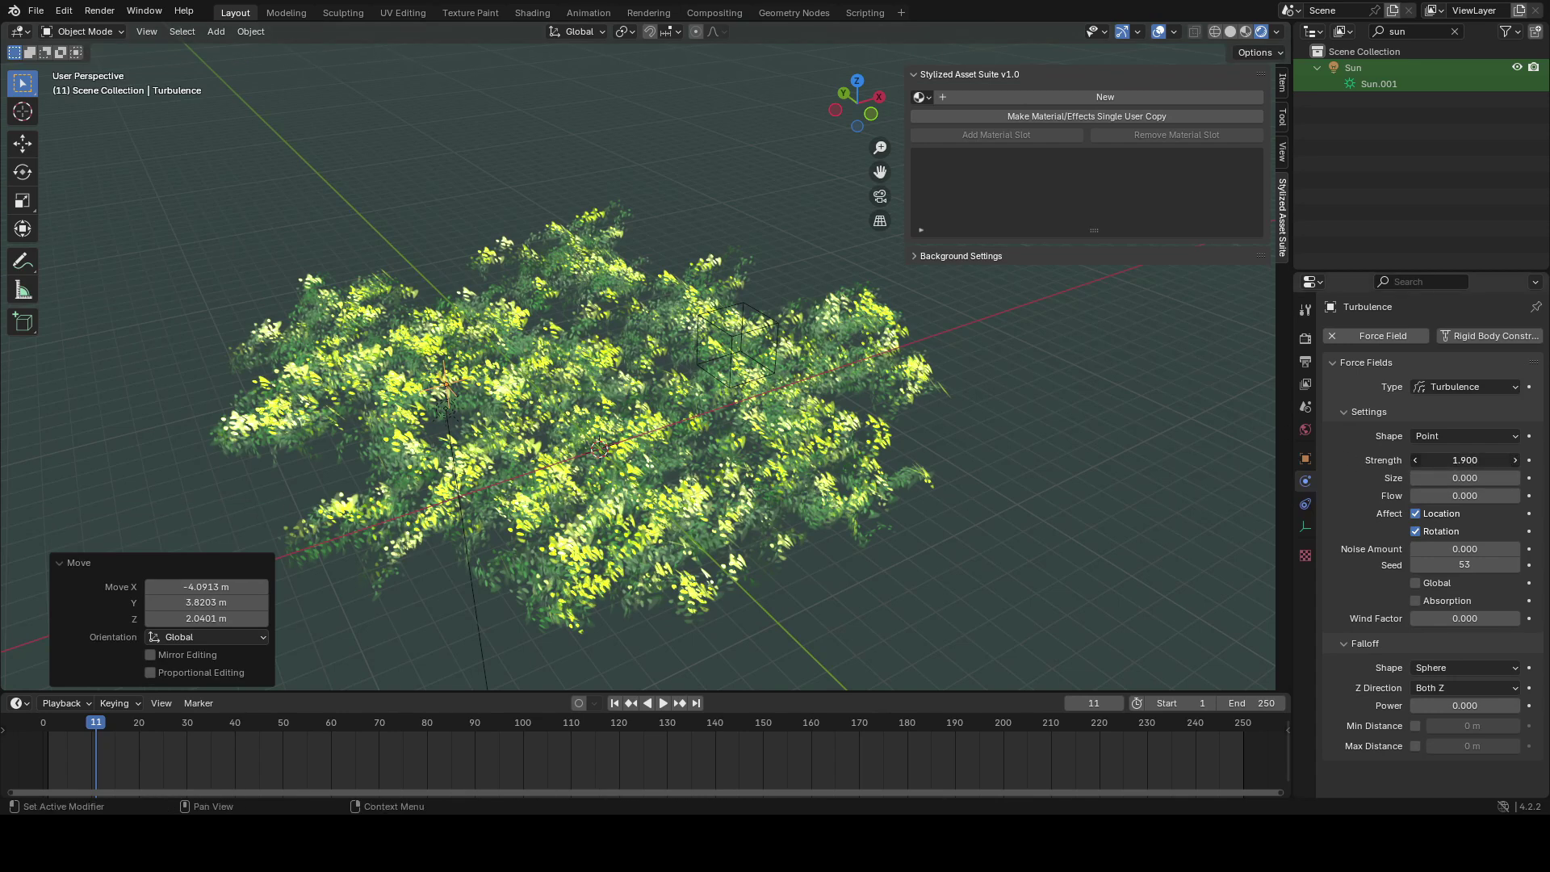
- Set the Turbulence strength to 19.2 and size to 3.1, and shift the field about 3.40 m in X and 20.21 m in Y
drag(1463, 459, 1453, 461)
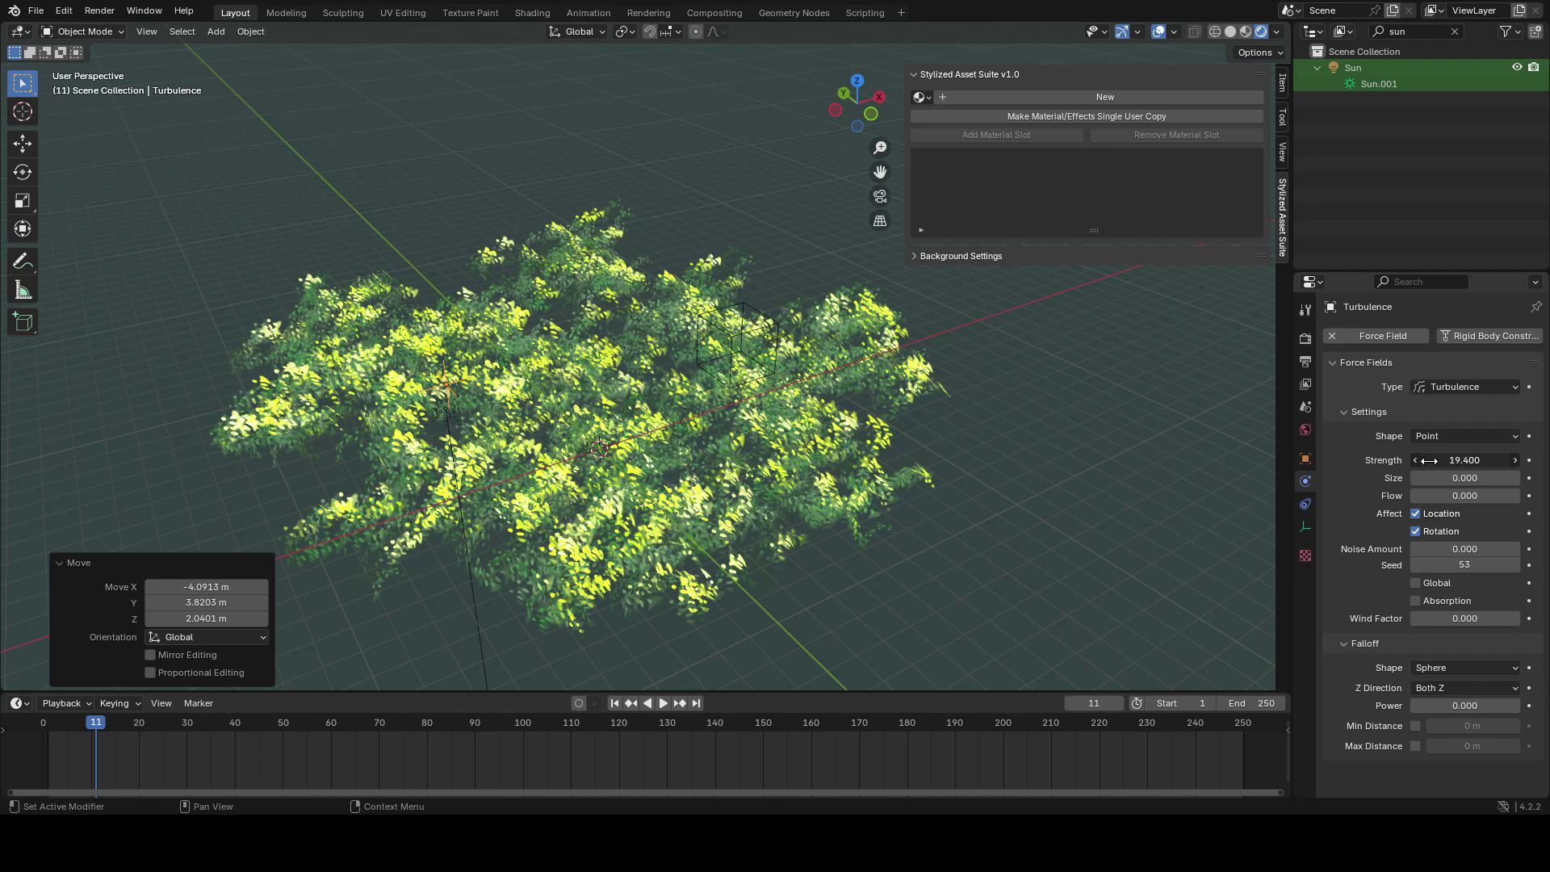
key(shift+z)
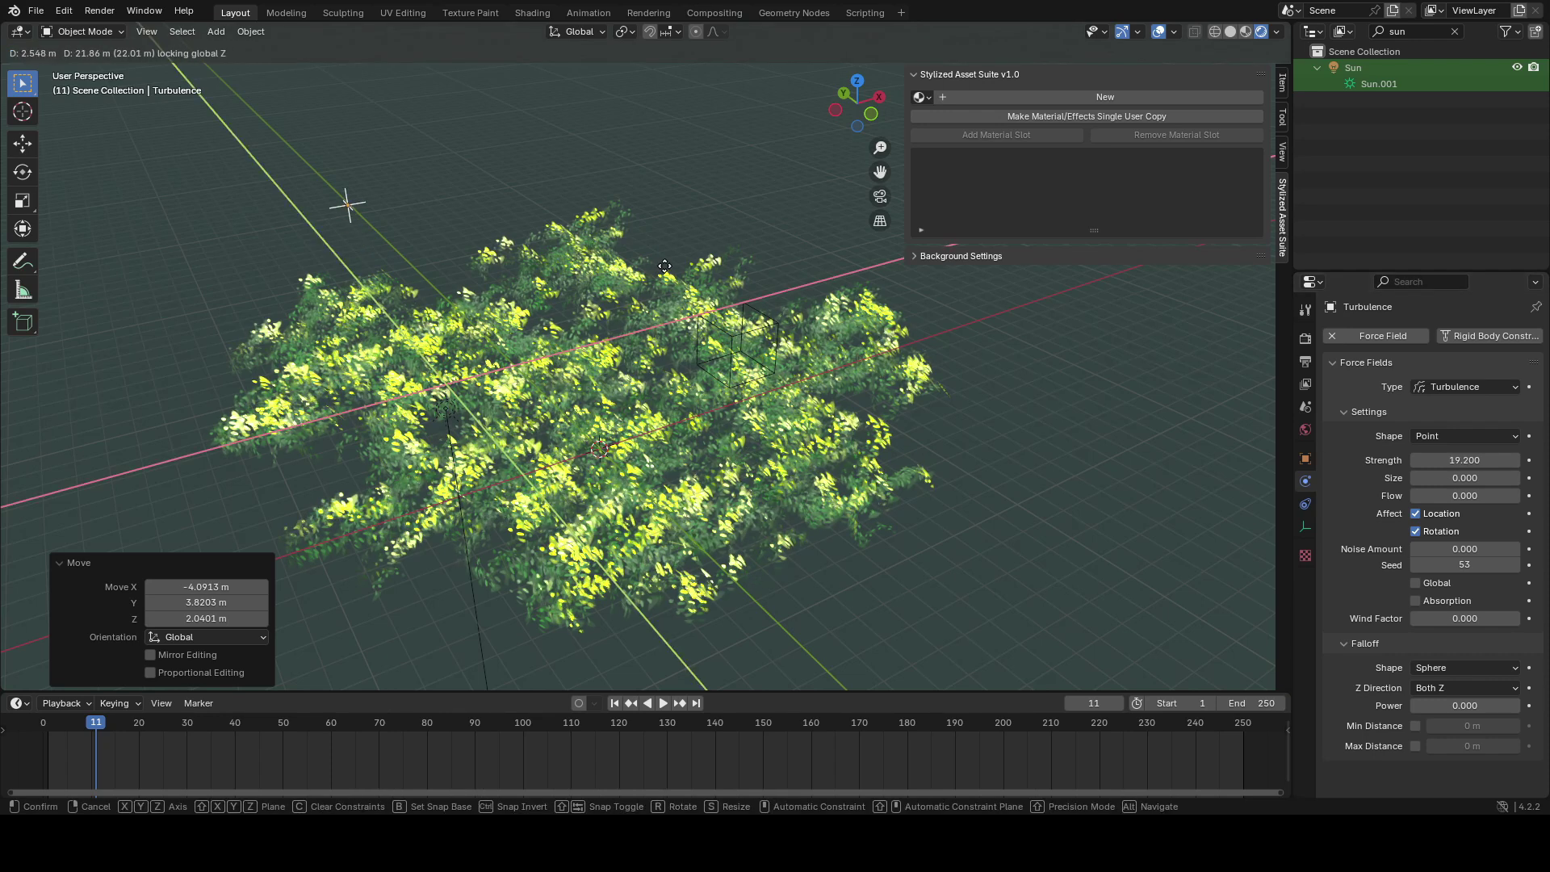
click(677, 289)
key(g)
key(shift+z)
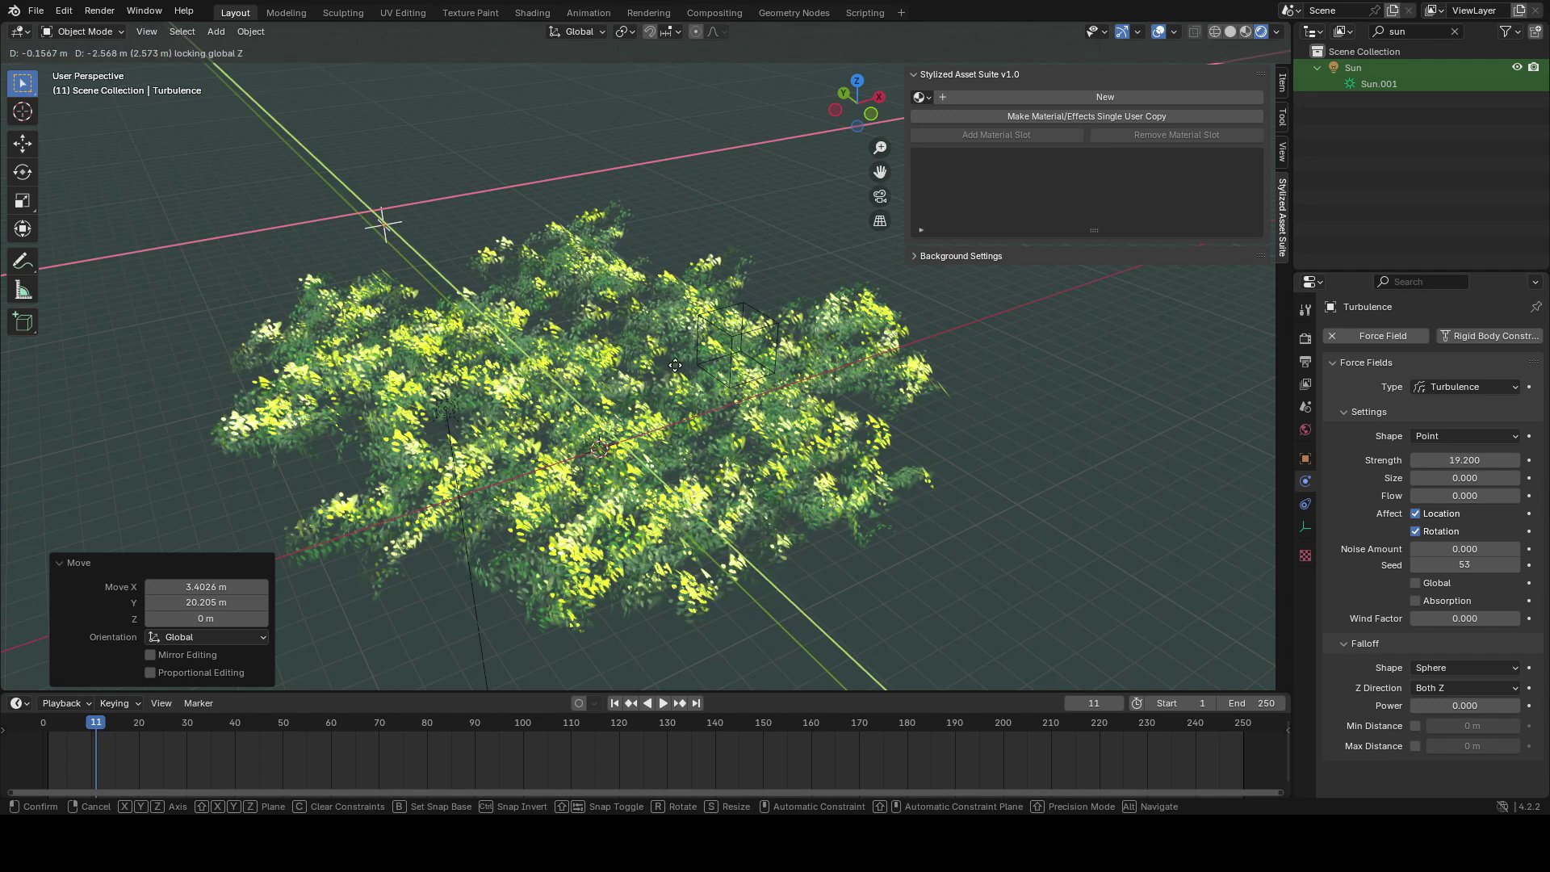
right_click(831, 510)
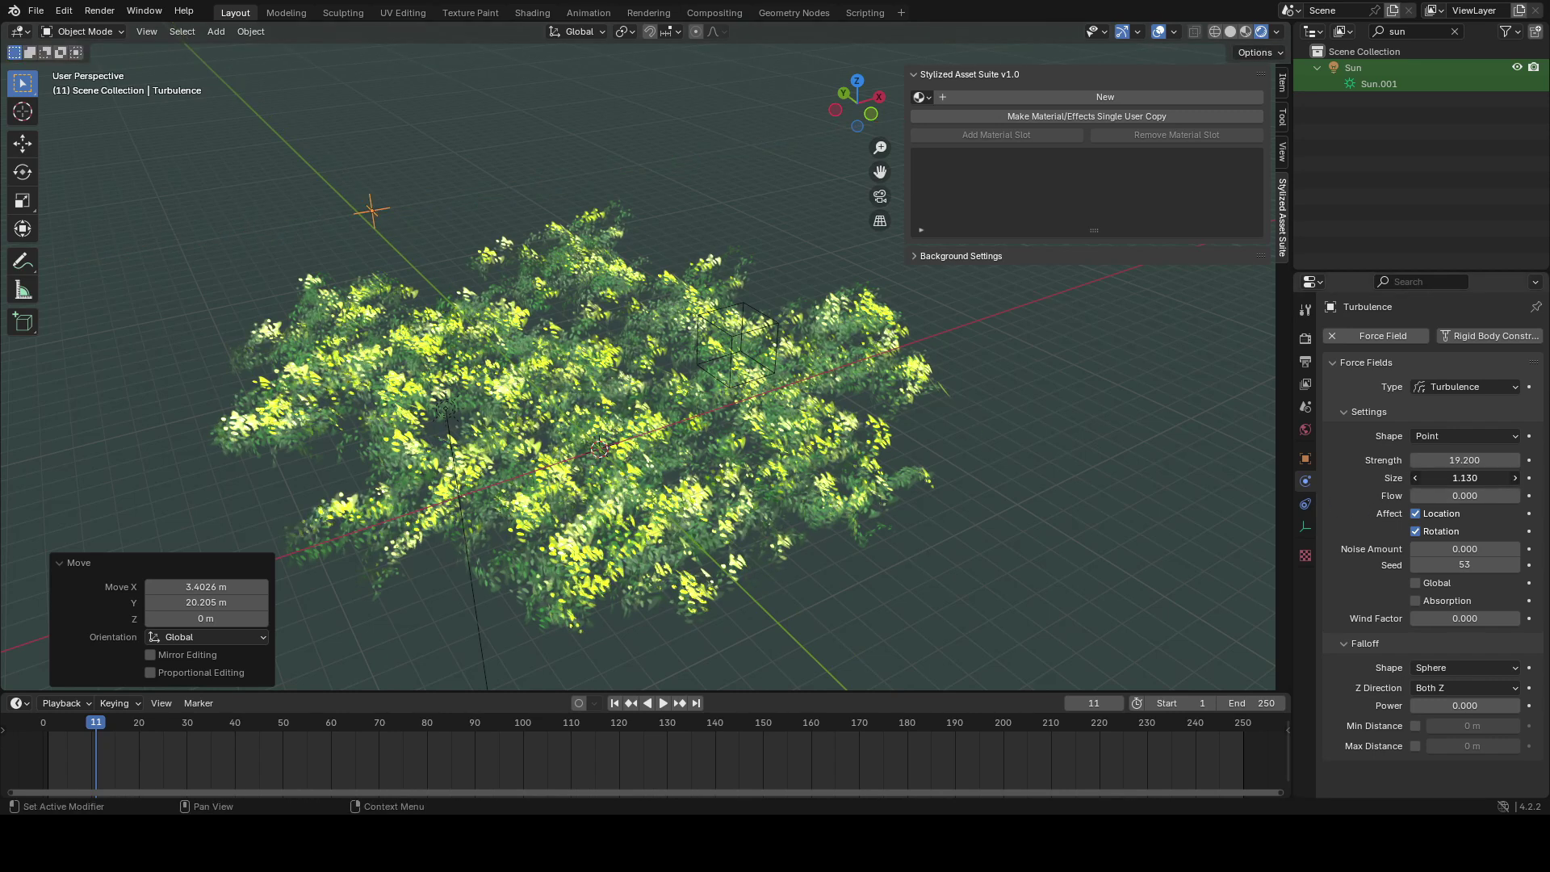
drag(1464, 478, 1480, 478)
- Move the Turbulence field about 0.29 m in X and -36.29 m in Y, in front of the bushes, and keyframe it at frame 0
key(g)
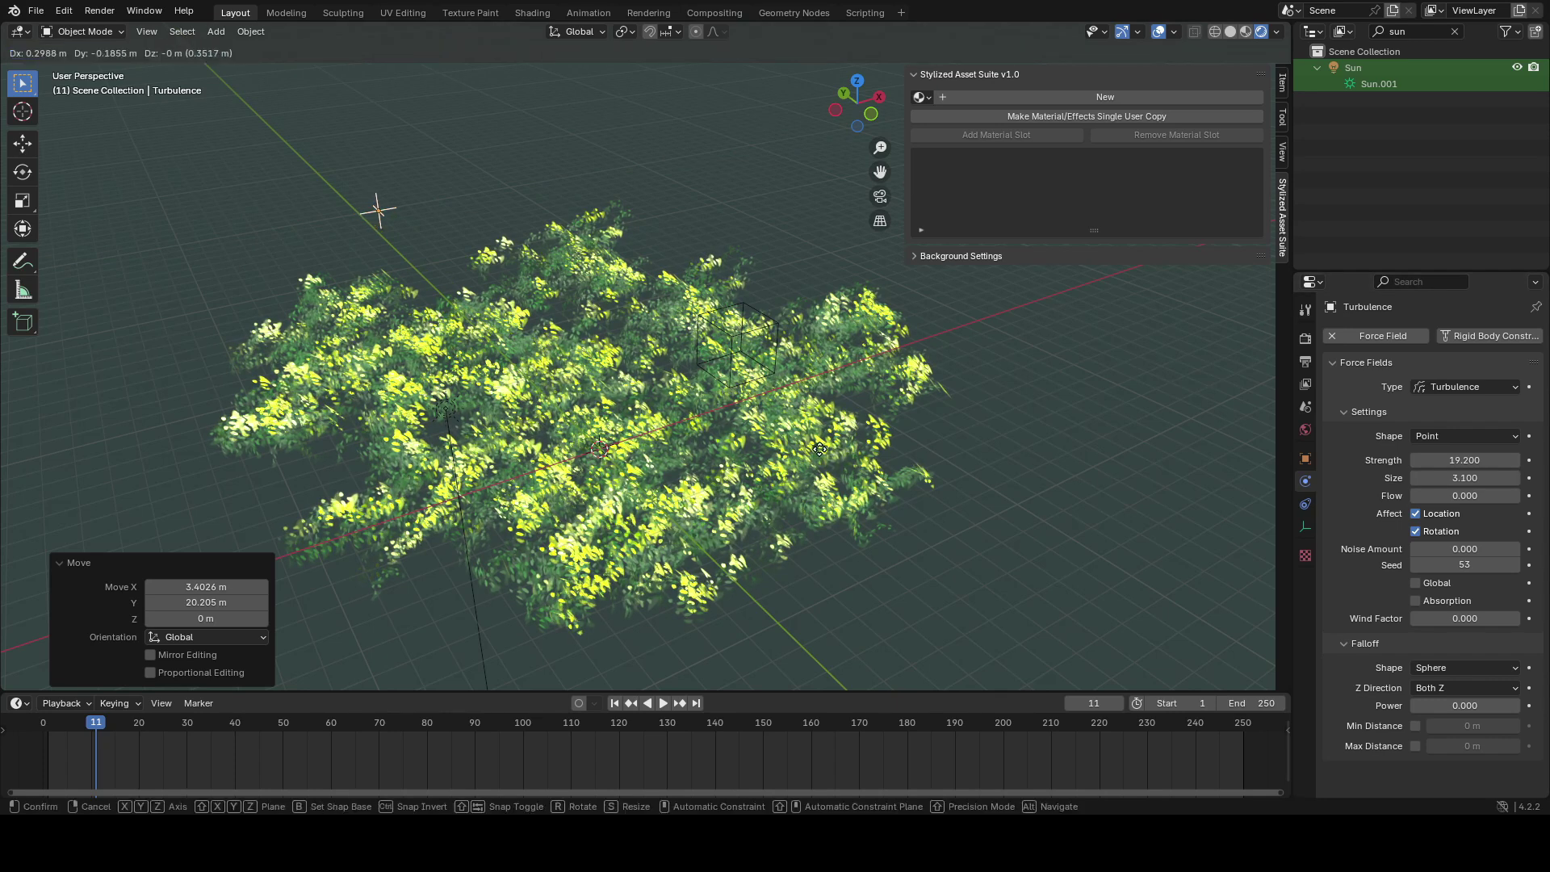
key(shift+z)
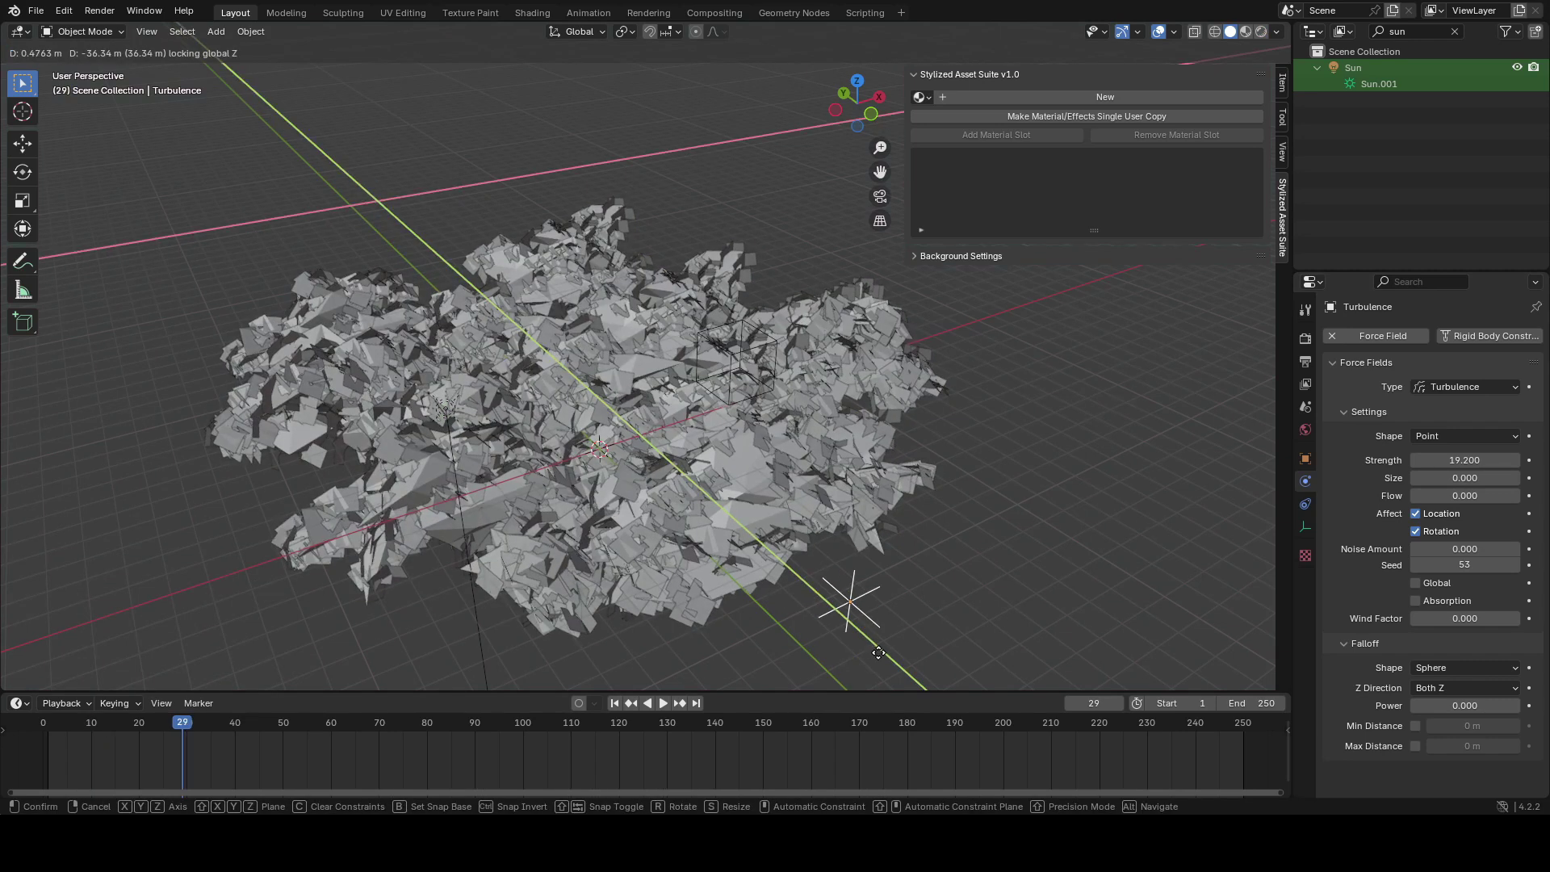
click(887, 603)
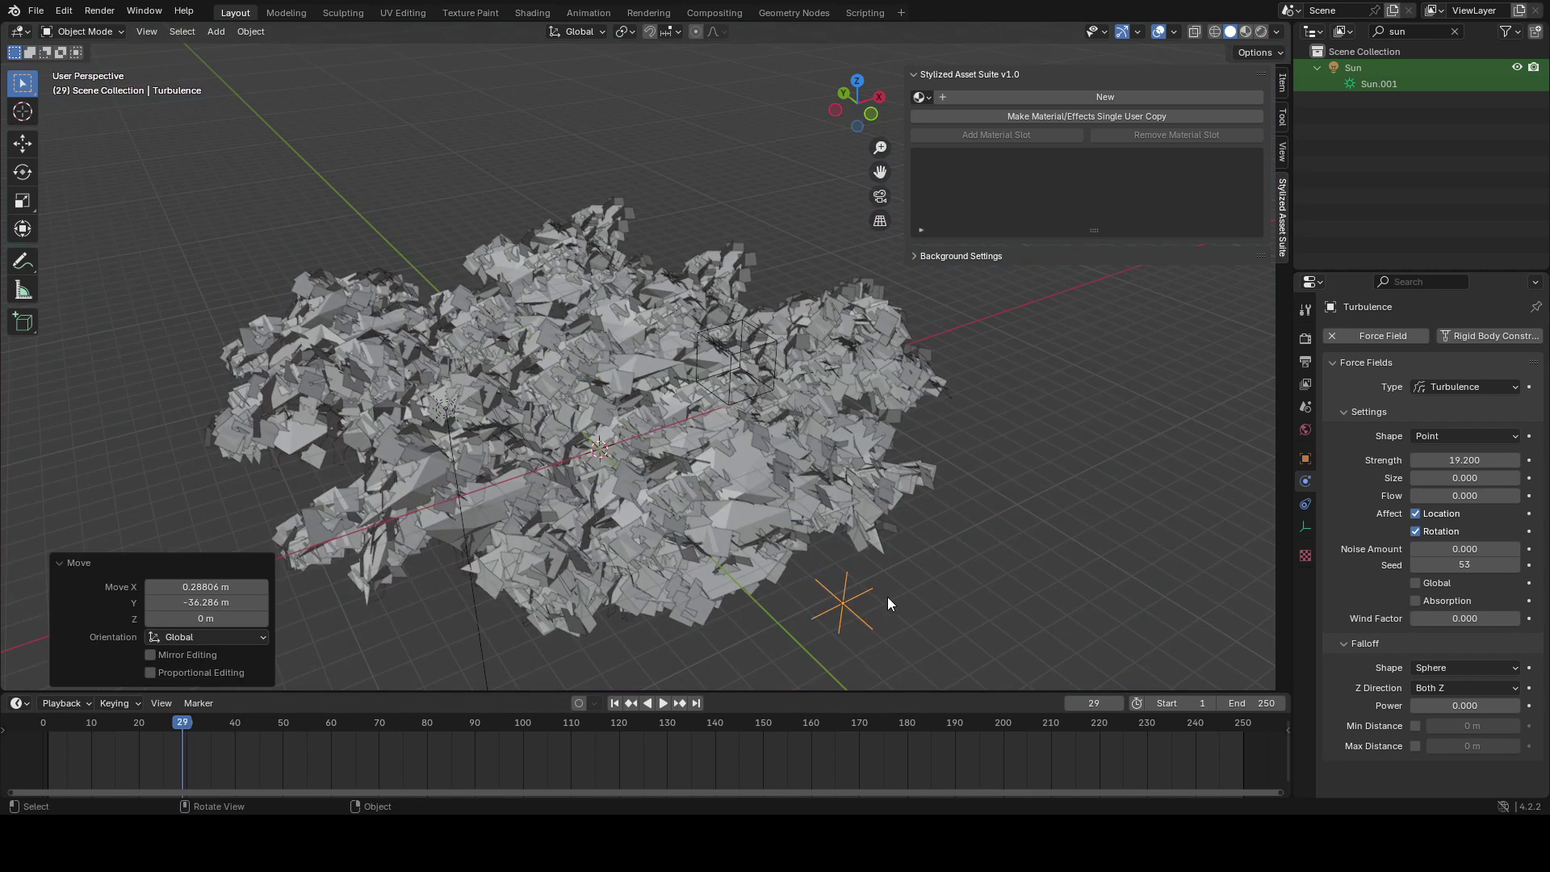
click(29, 723)
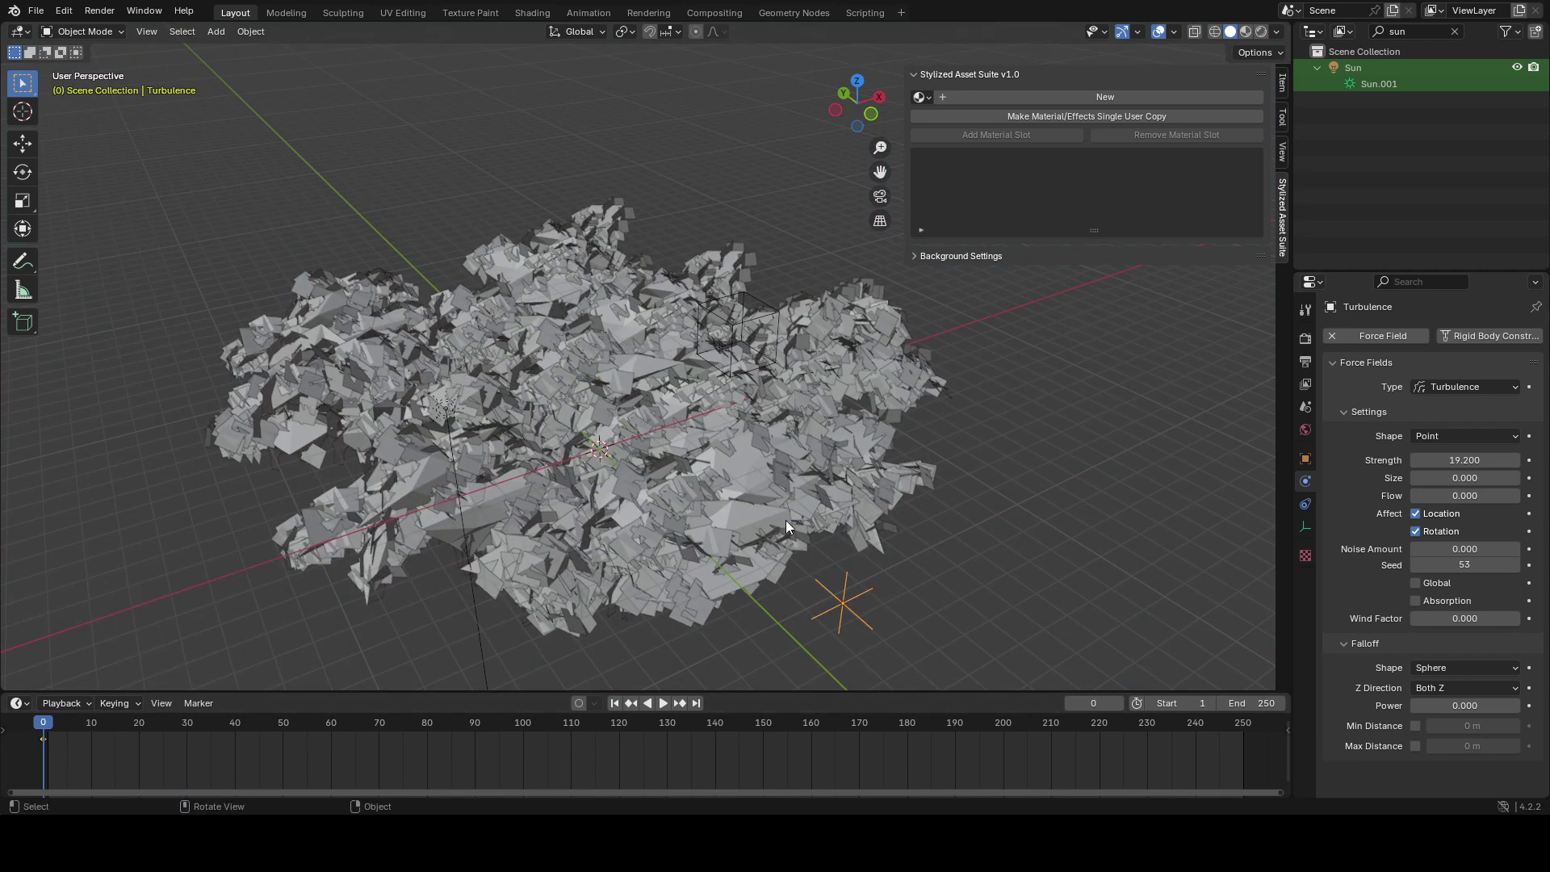
key(i)
- At frame 30, move the Turbulence field about 0.56 m in X and 37.8 m in Y, behind the bushes, and keyframe it
click(187, 723)
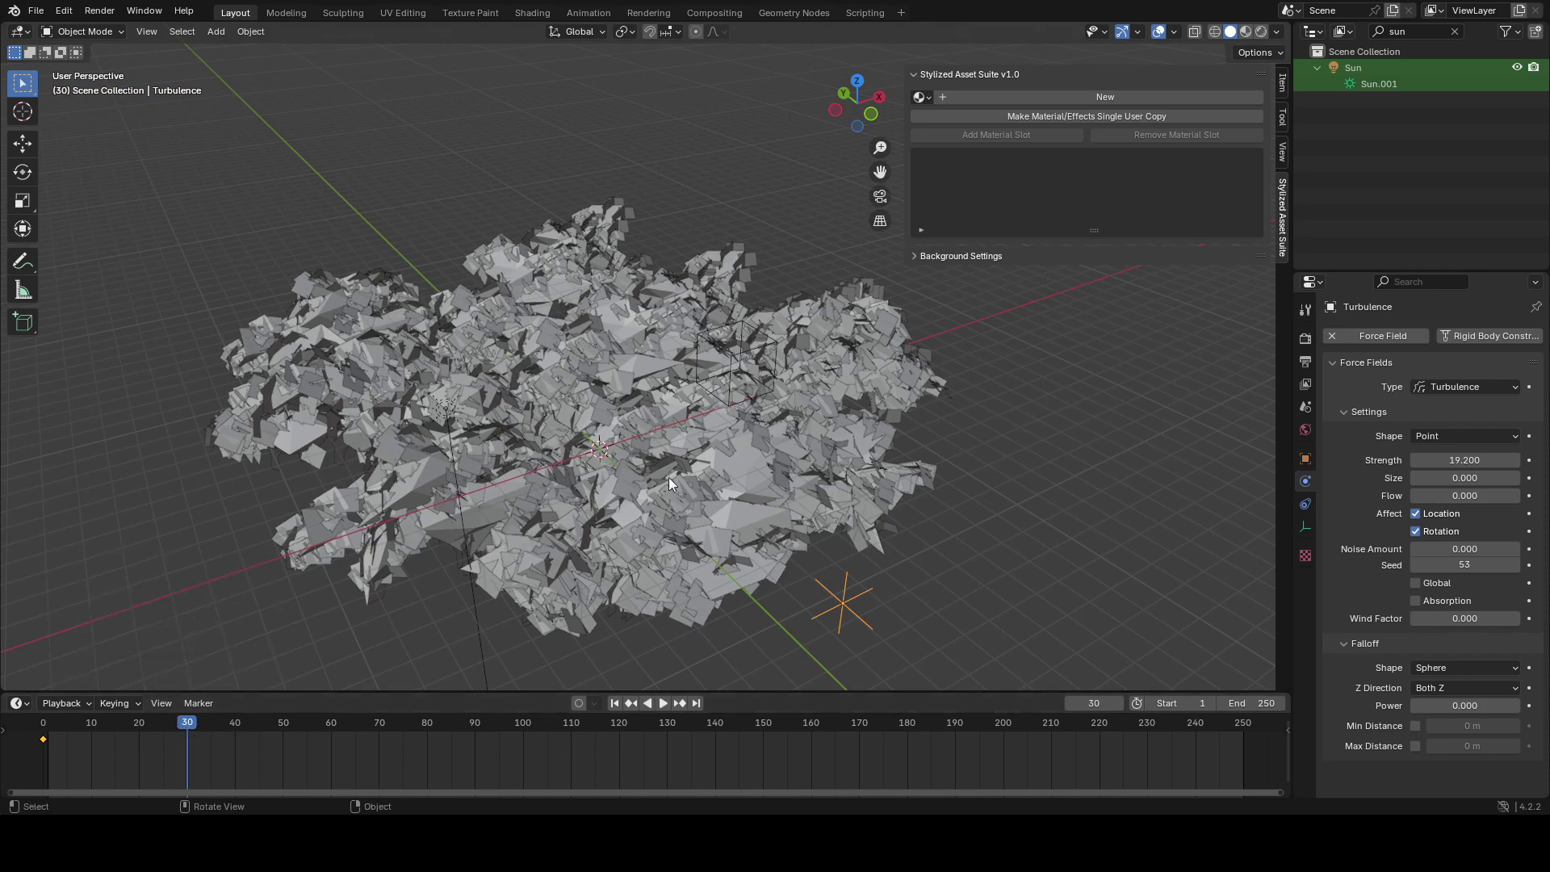
key(g)
key(shift+z)
click(537, 303)
key(g)
key(shift+z)
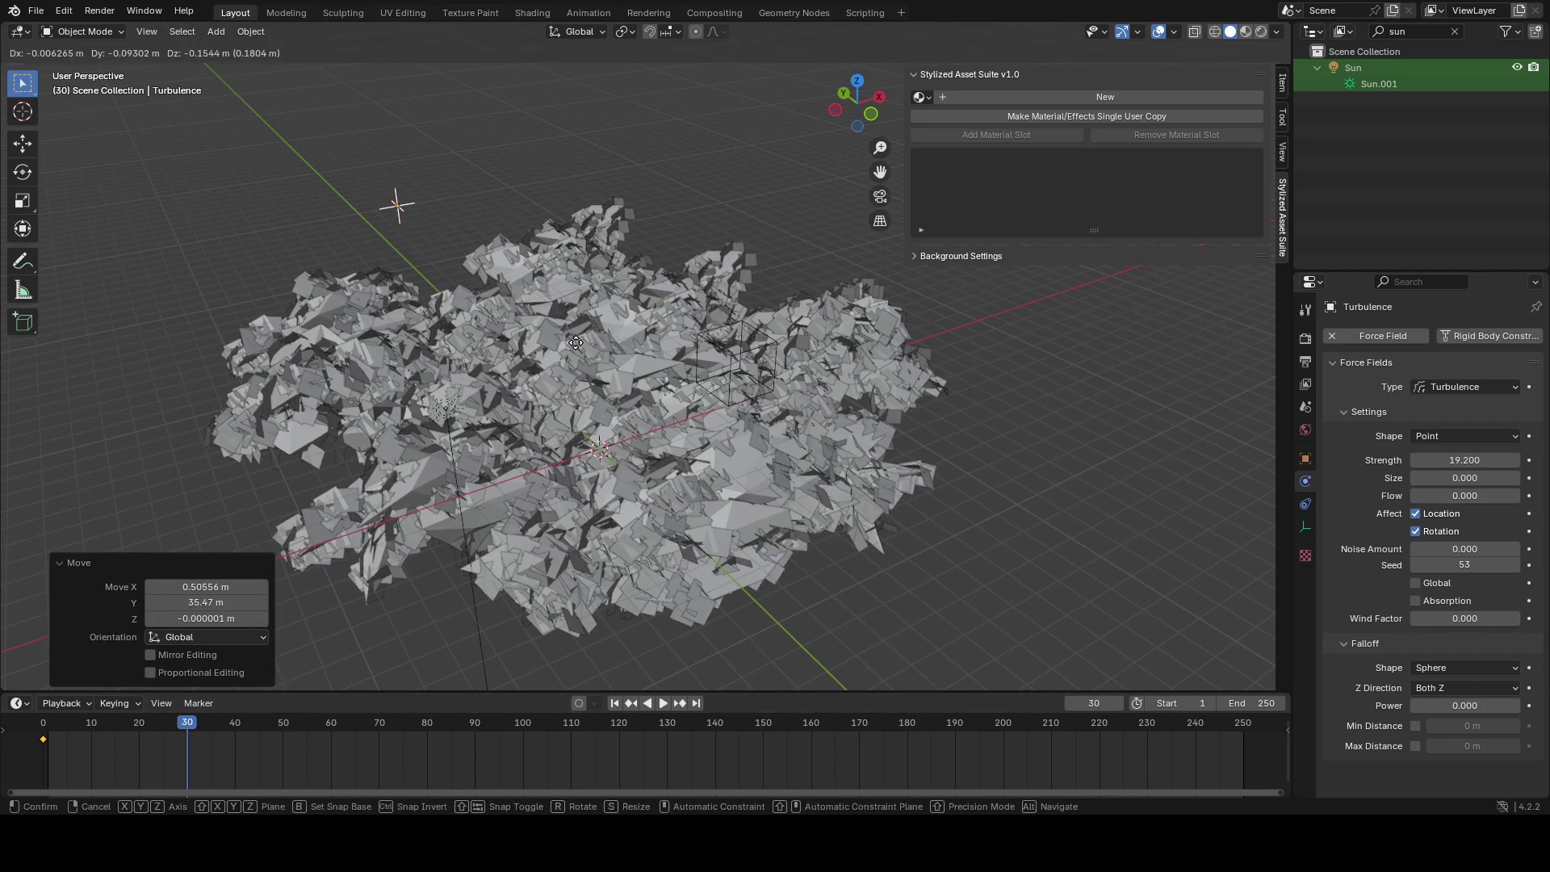
click(561, 327)
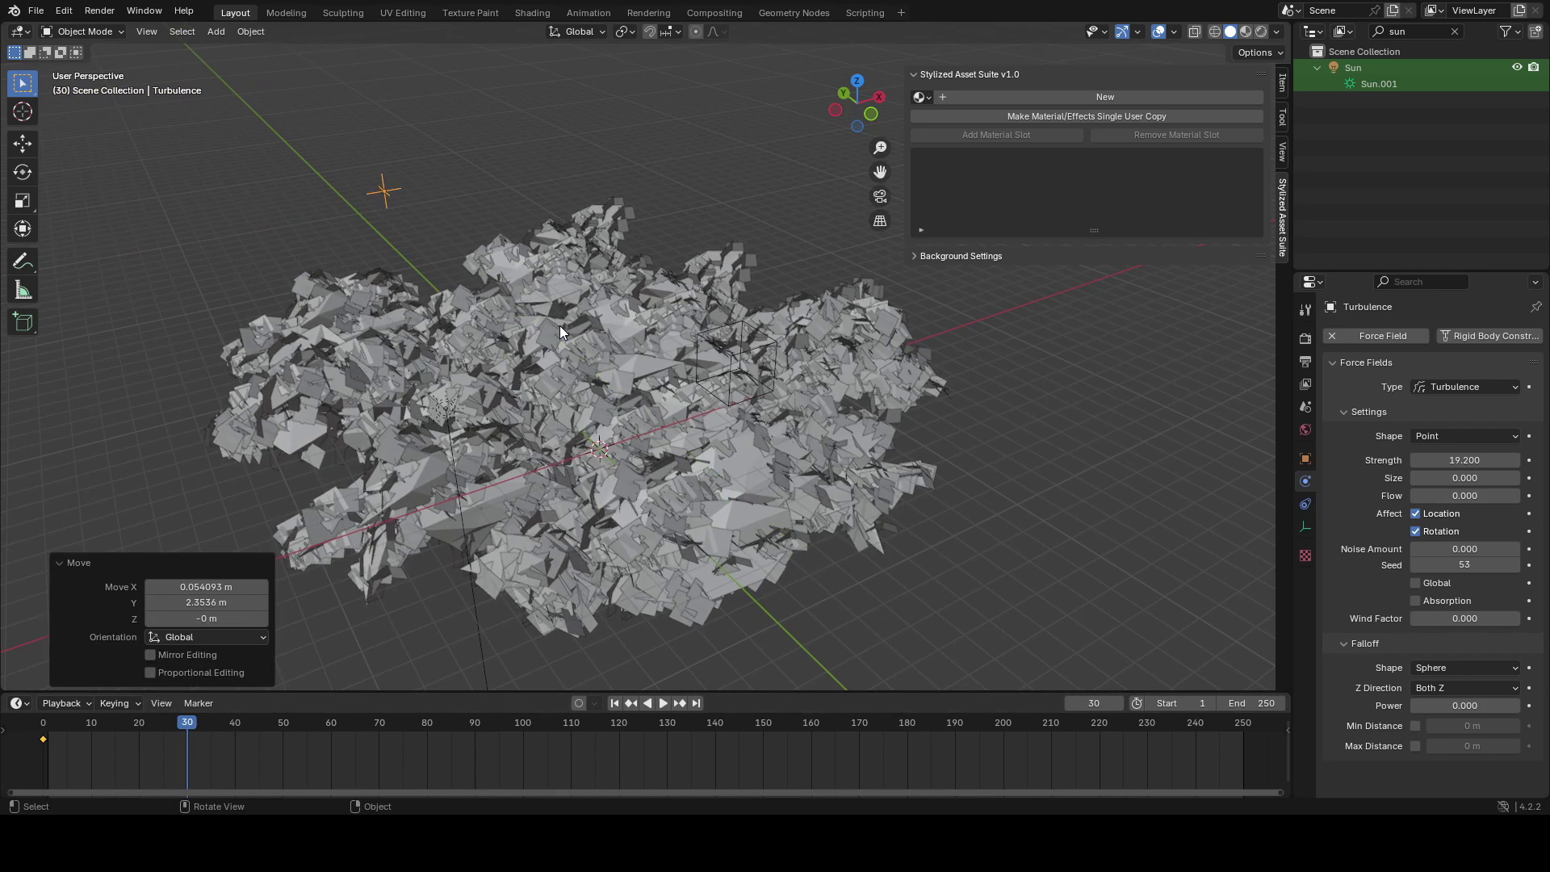
key(i)
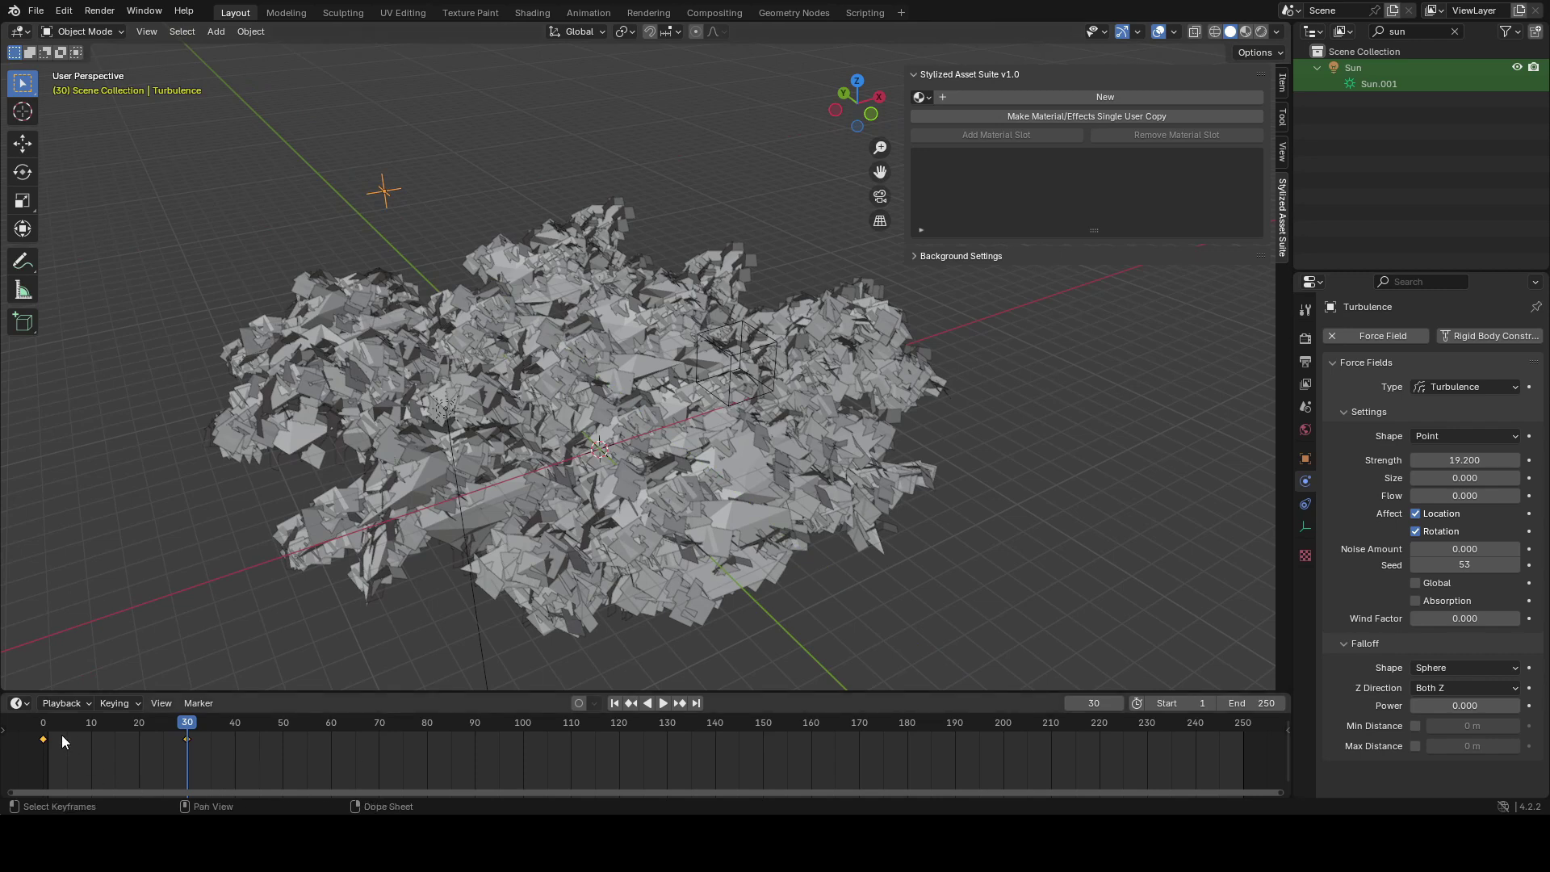
- Set the Turbulence keyframes to Linear interpolation and play the animation from the start before and after the change
click(37, 726)
key(space)
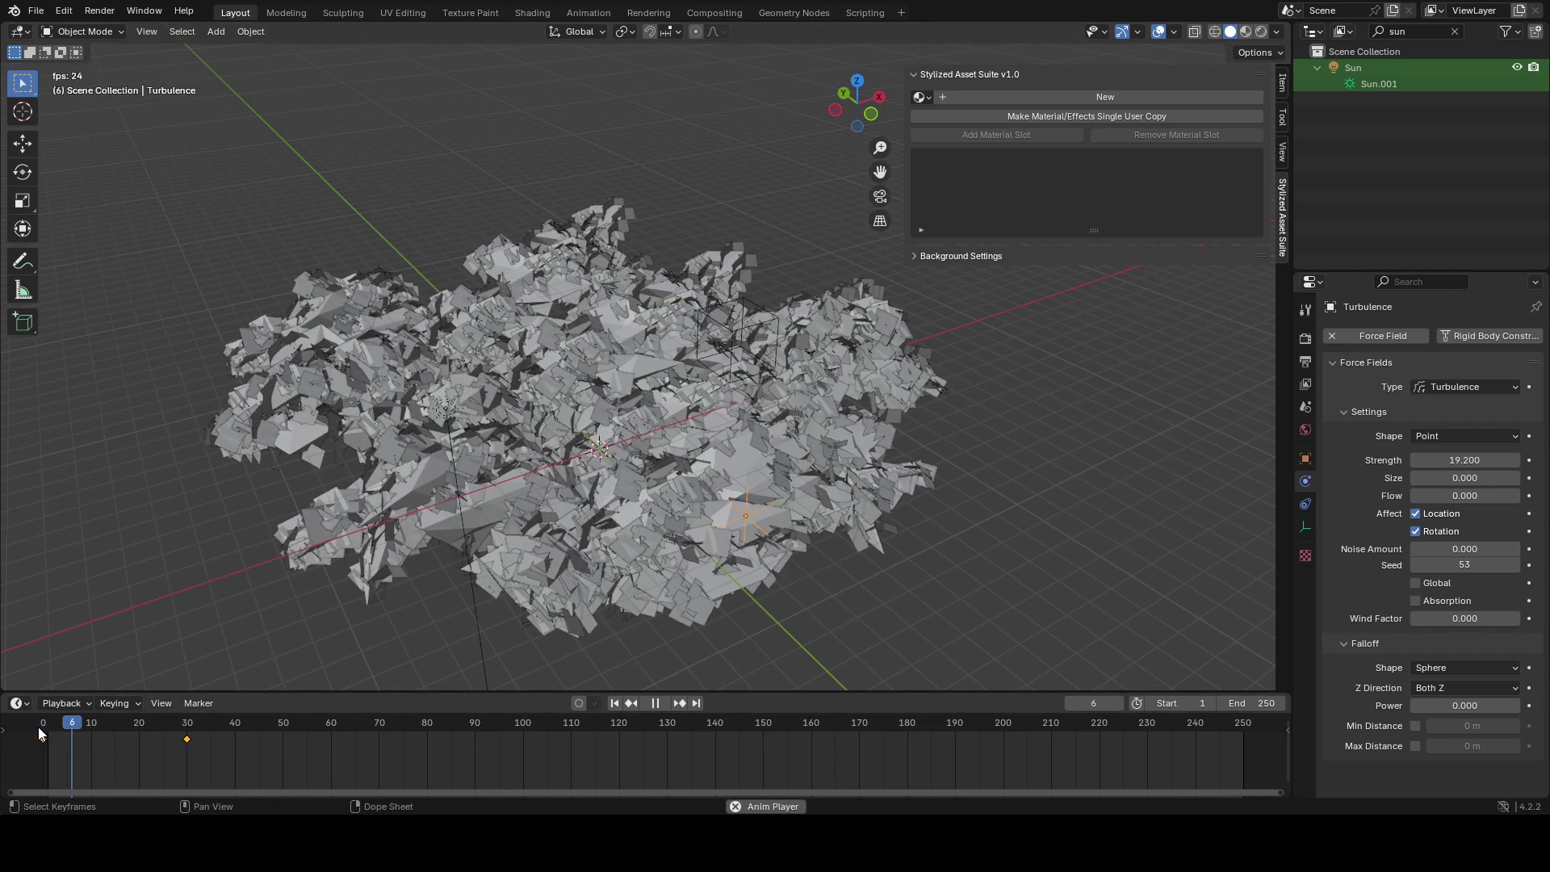
key(space)
key(t)
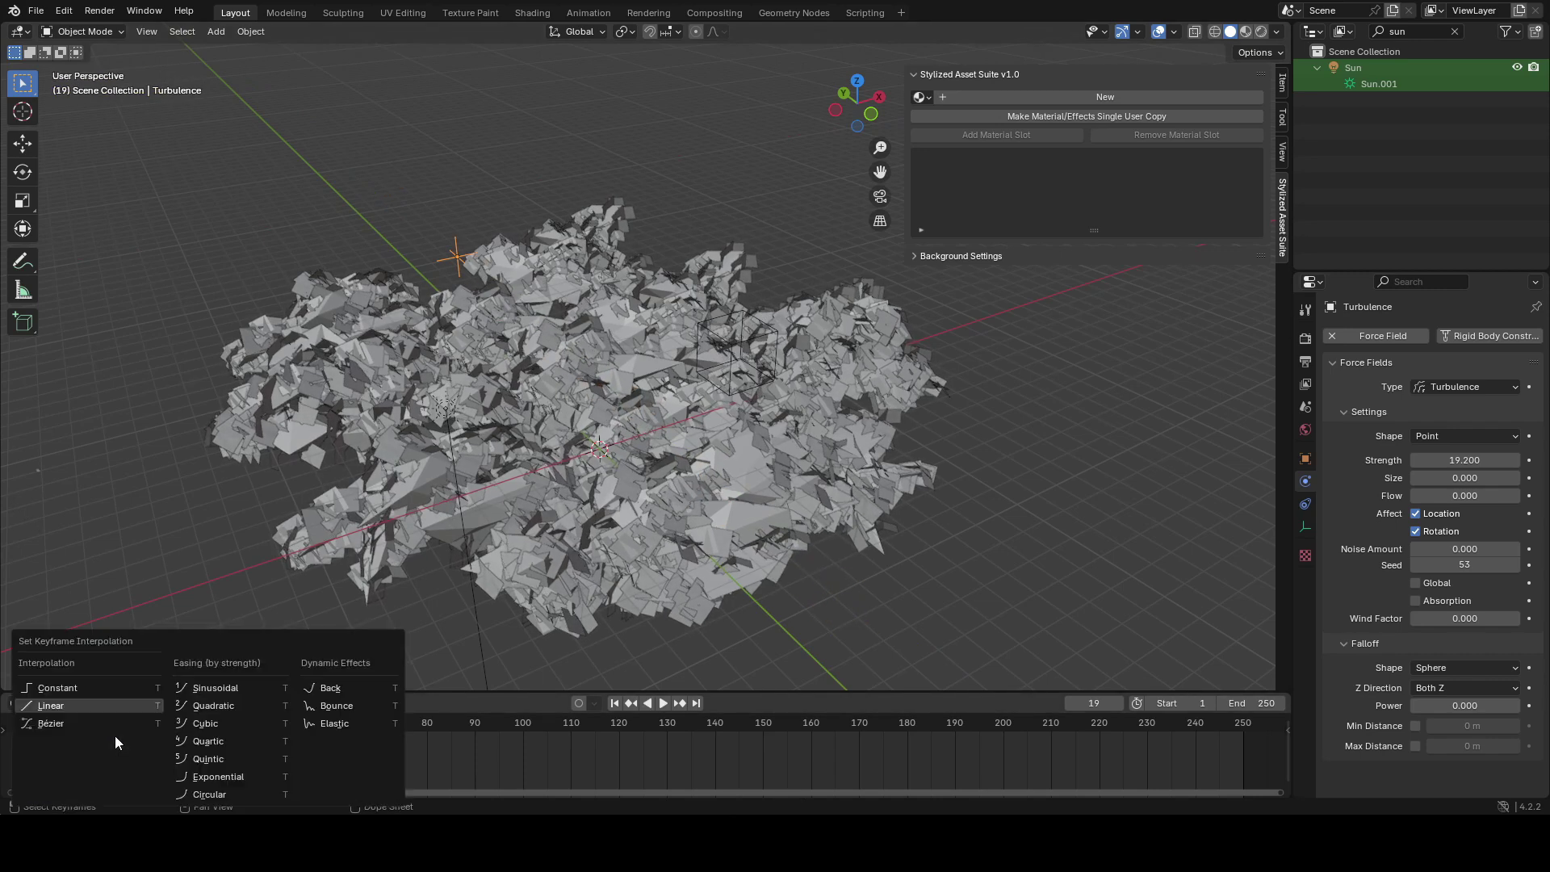
click(74, 702)
key(space)
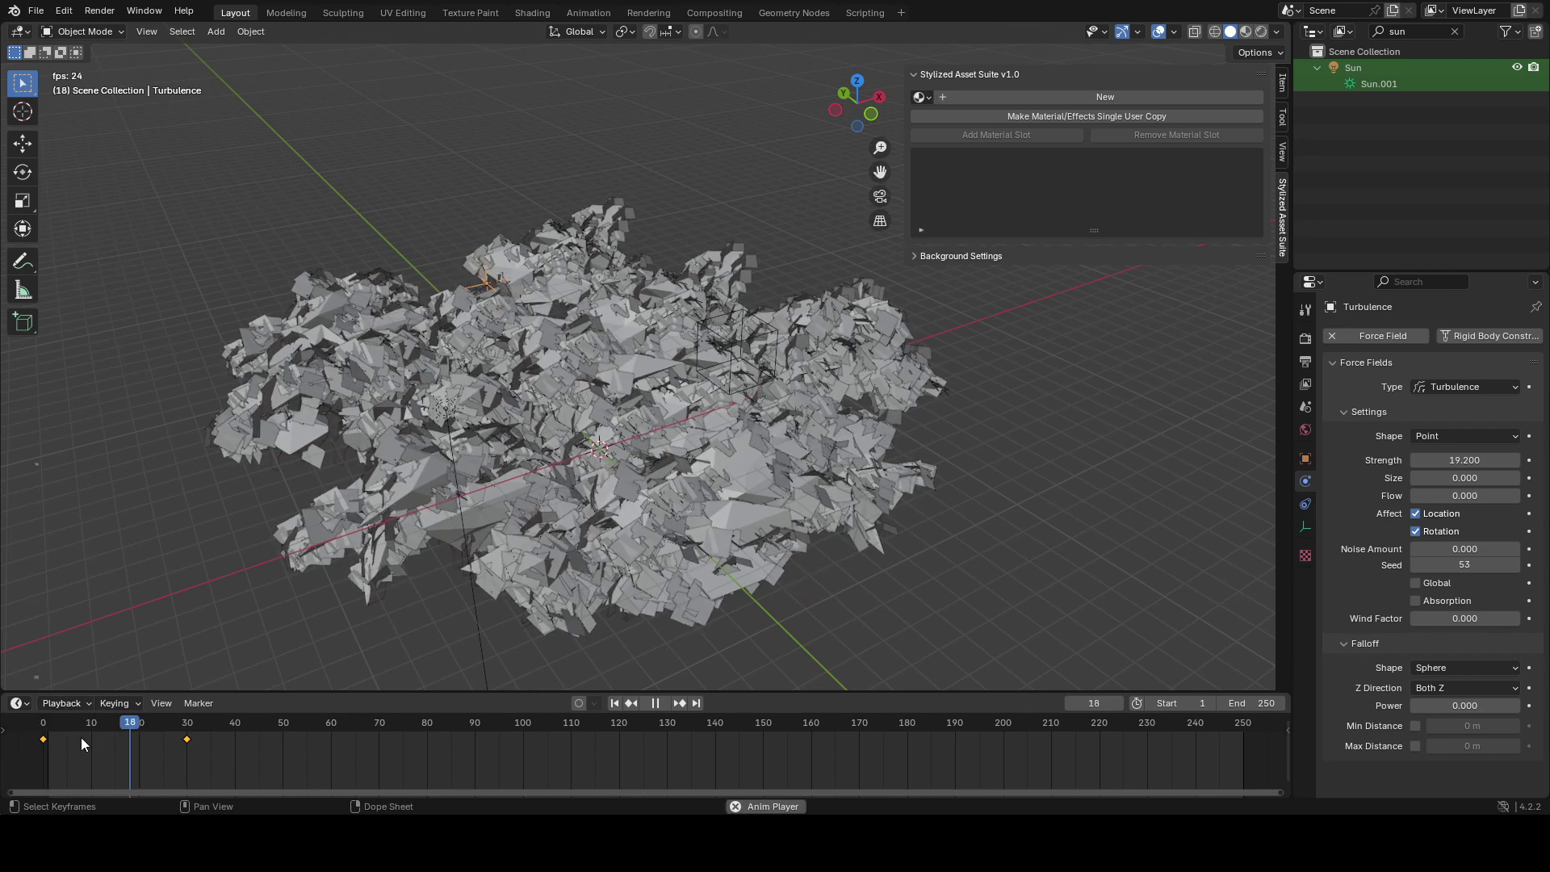
key(space)
- Set the F-Curve extrapolation of the Turbulence keyframes and play back the motion
key(shift+e)
click(99, 749)
key(space)
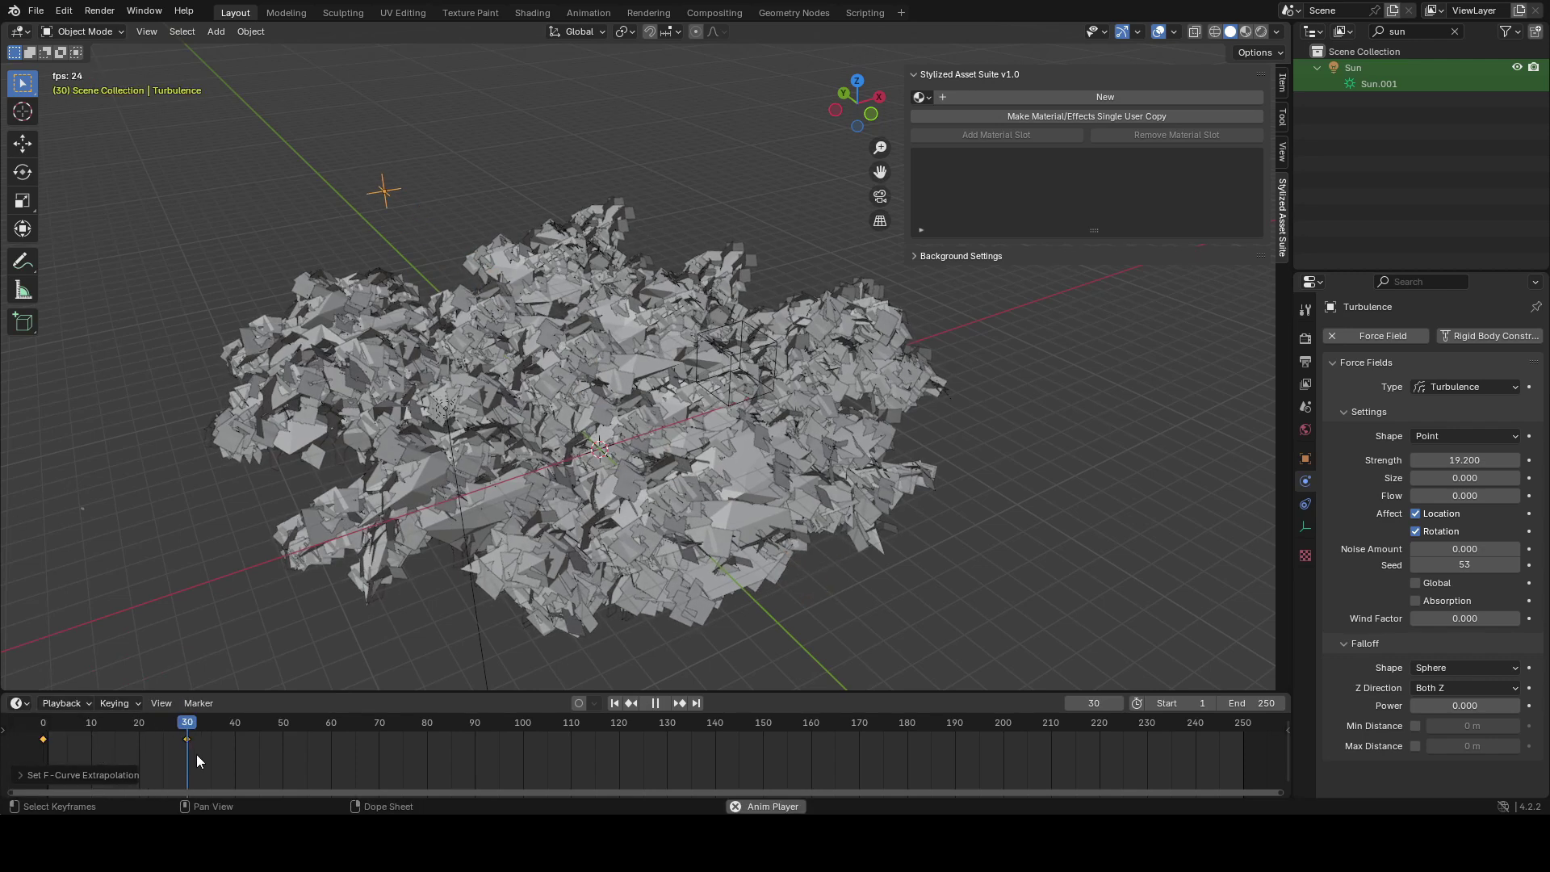
key(space)
- Move the Turbulence field's second keyframe out to about frame 250 to slow the sweep across the bushes
drag(193, 739, 756, 768)
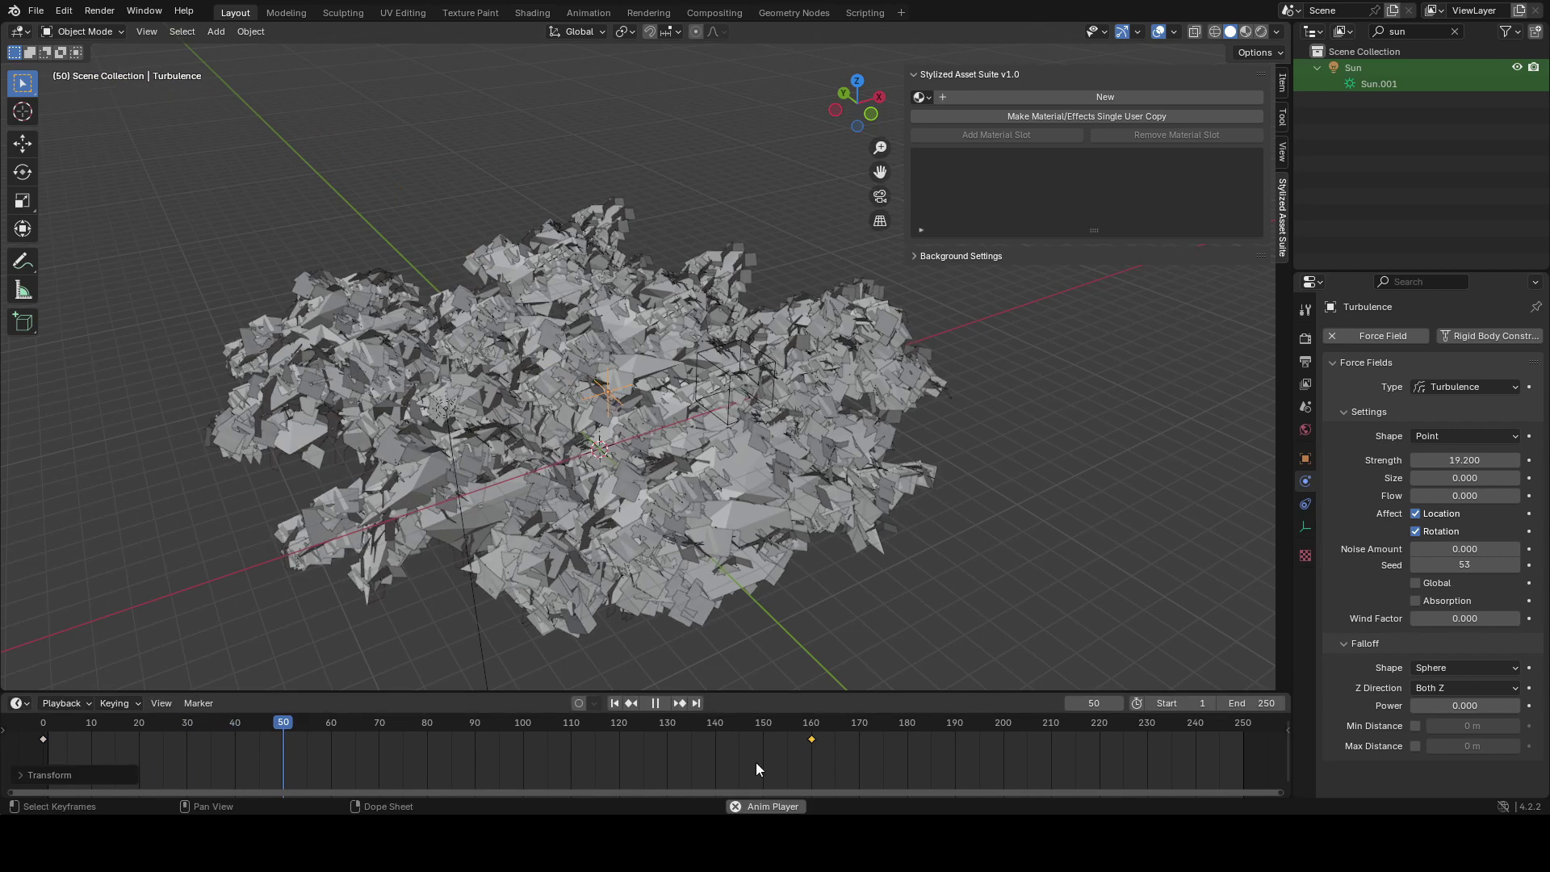
key(g)
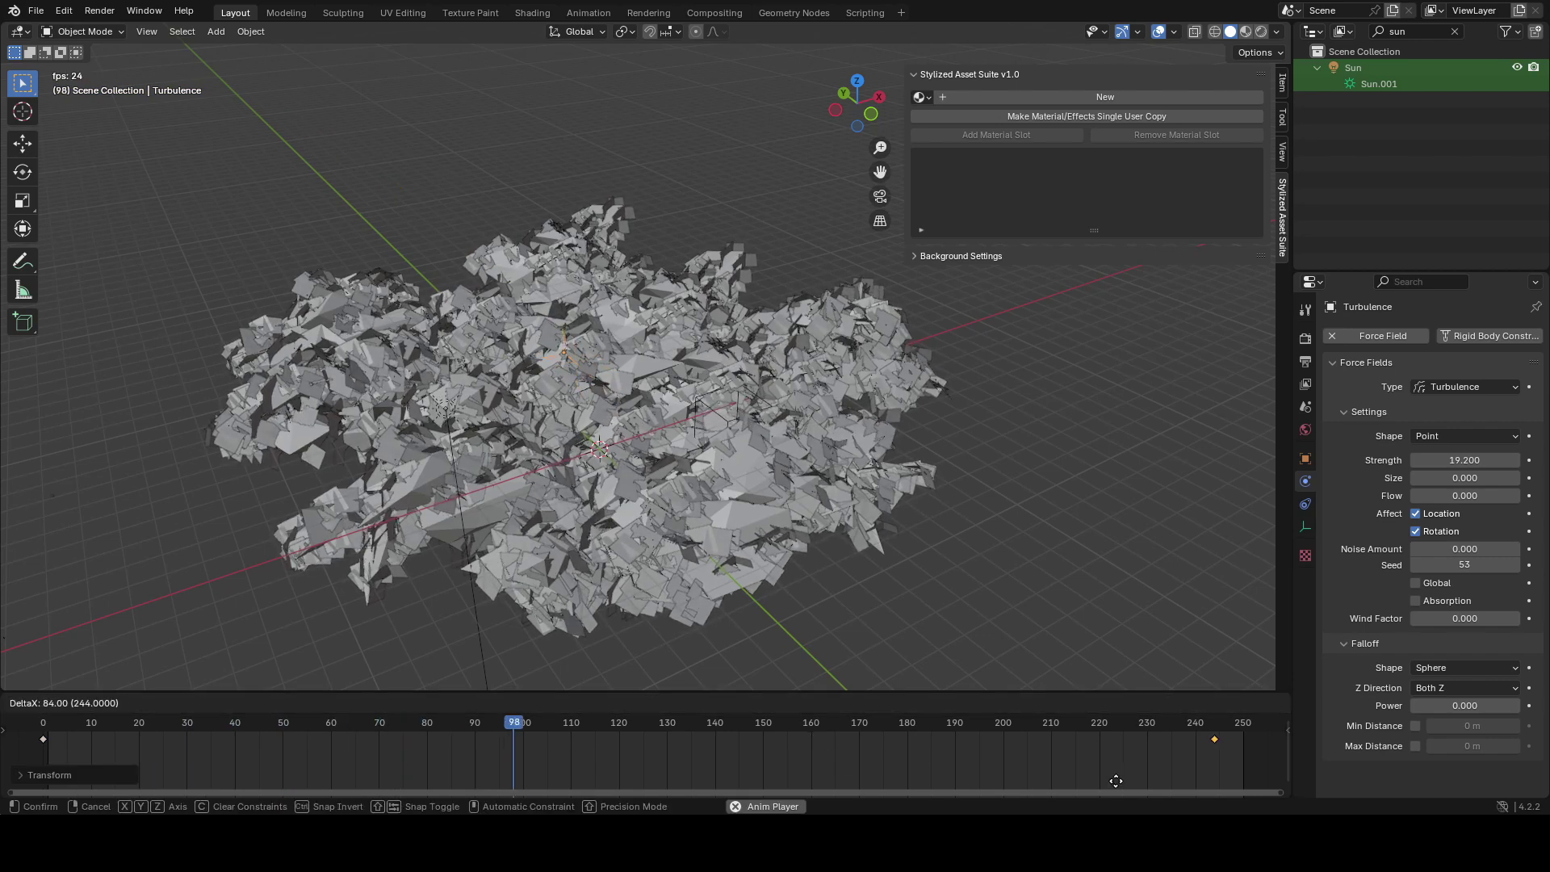
click(1117, 781)
key(space)
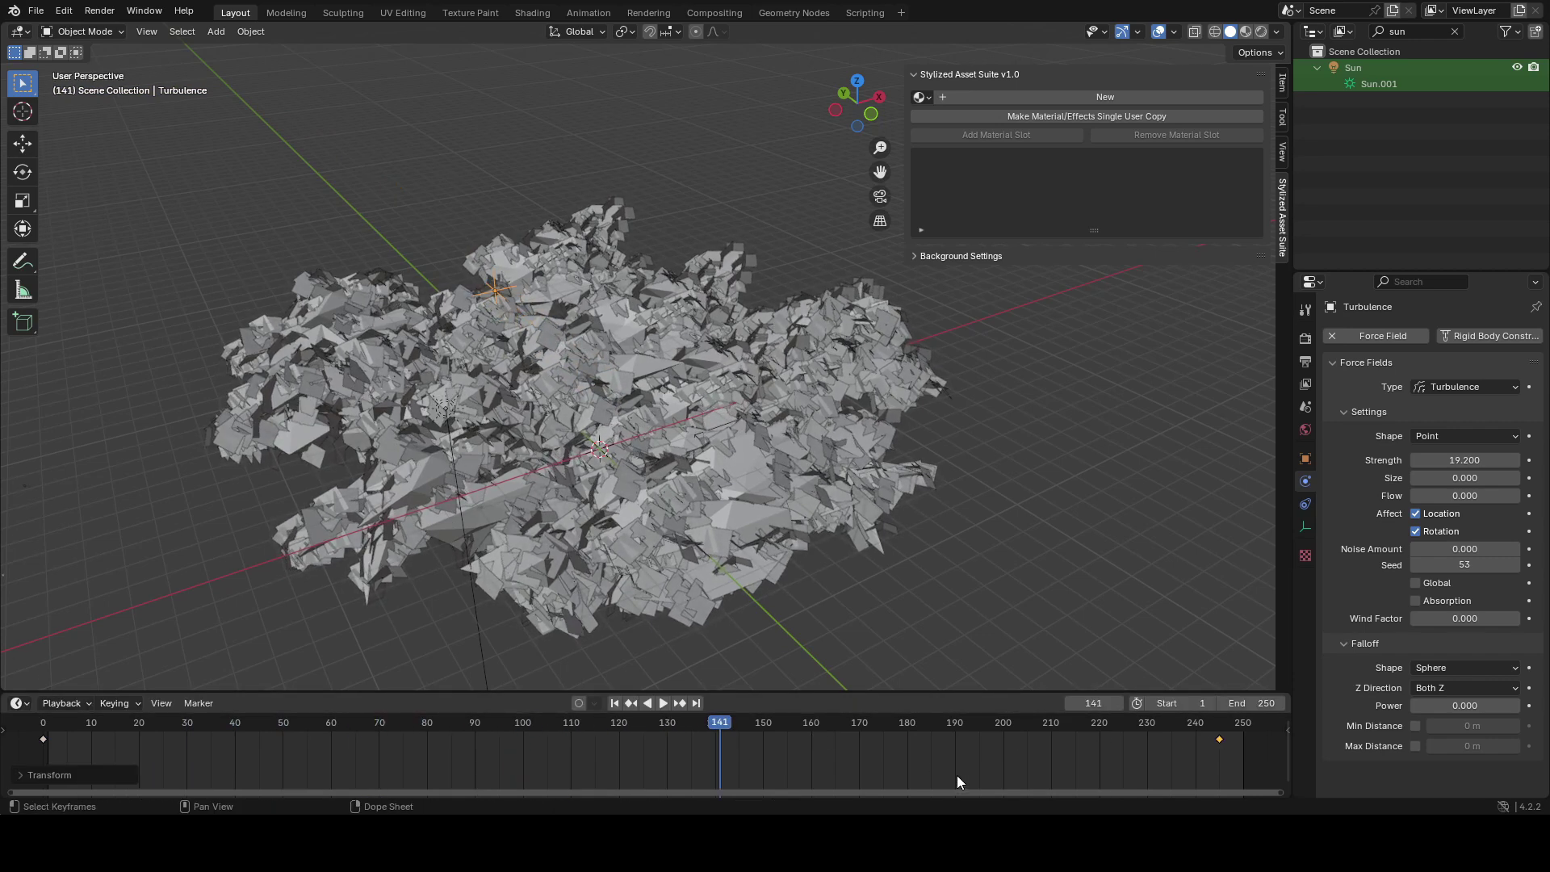
scroll(956, 775, down, 2)
key(g)
click(939, 764)
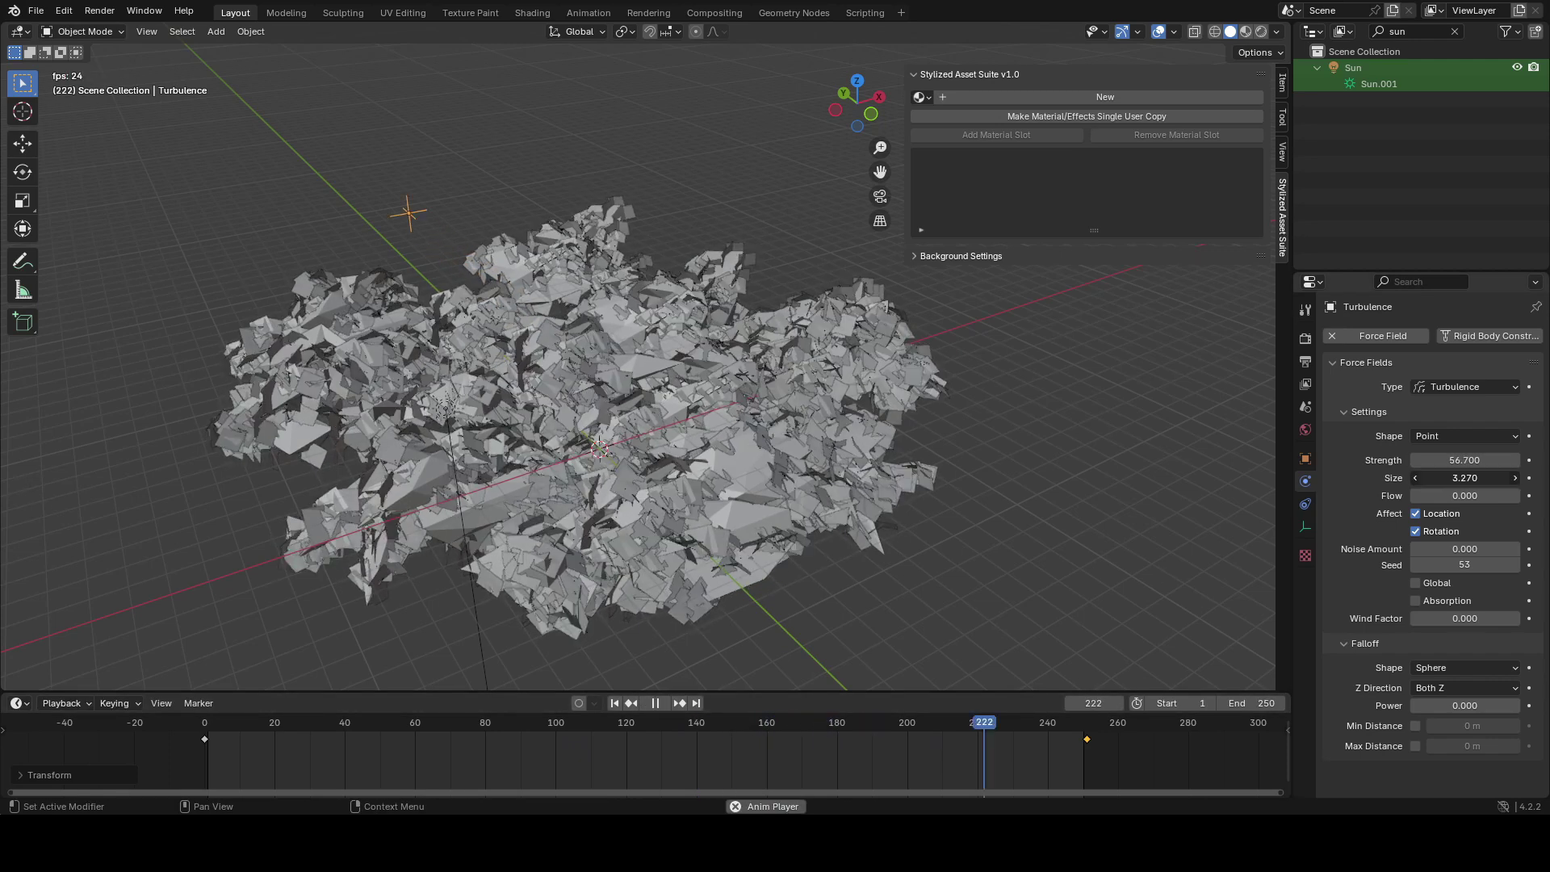
- Raise the Turbulence strength to 56.7 and increase the field's size
drag(1464, 478, 1490, 478)
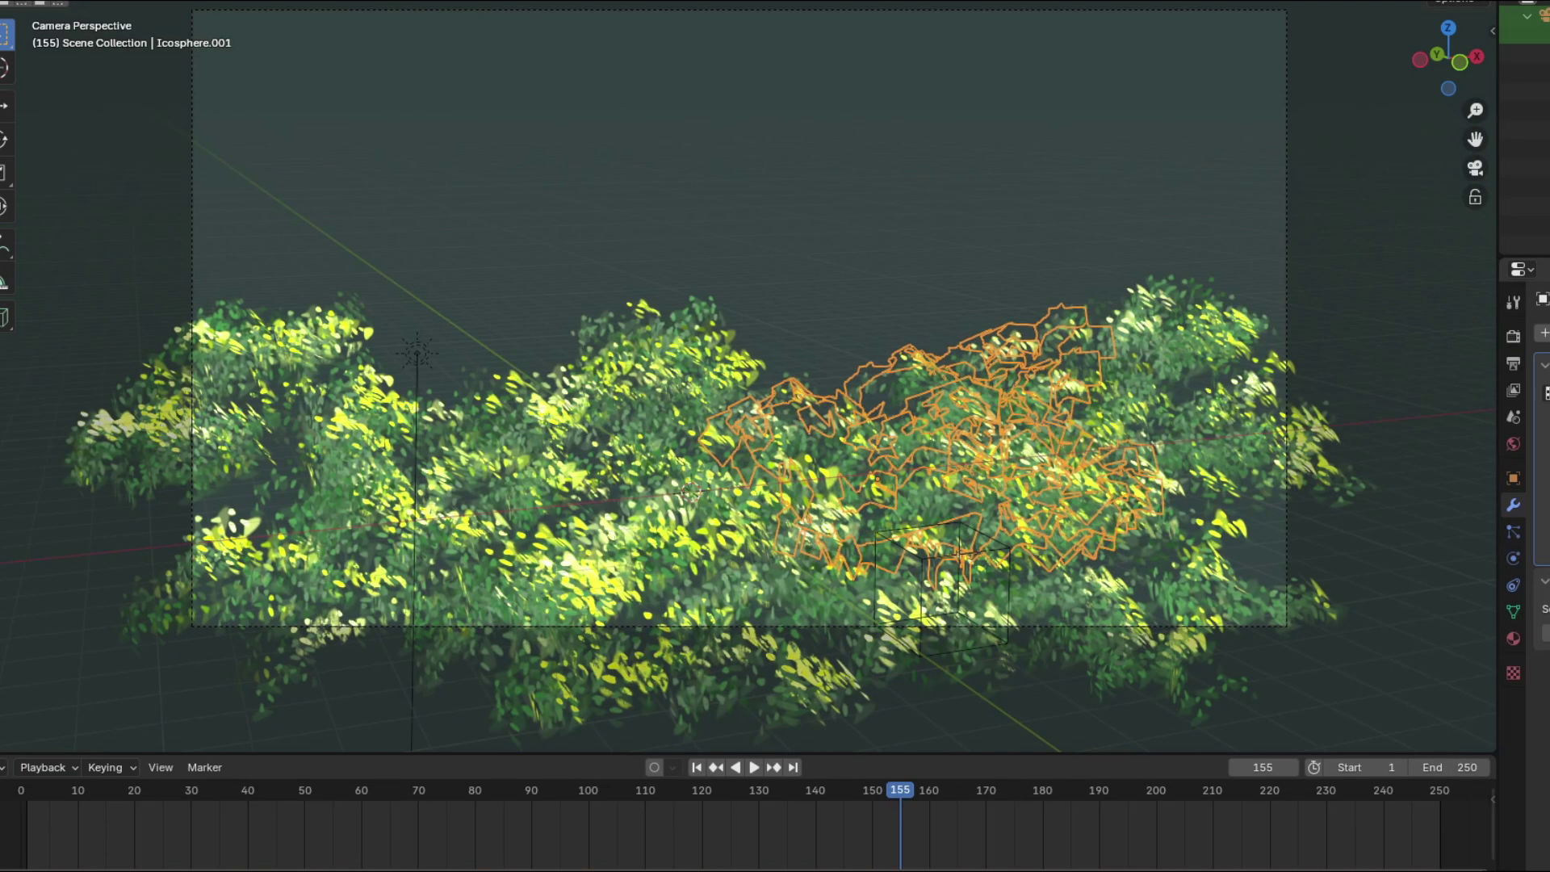
scroll(1073, 342, up, 1)
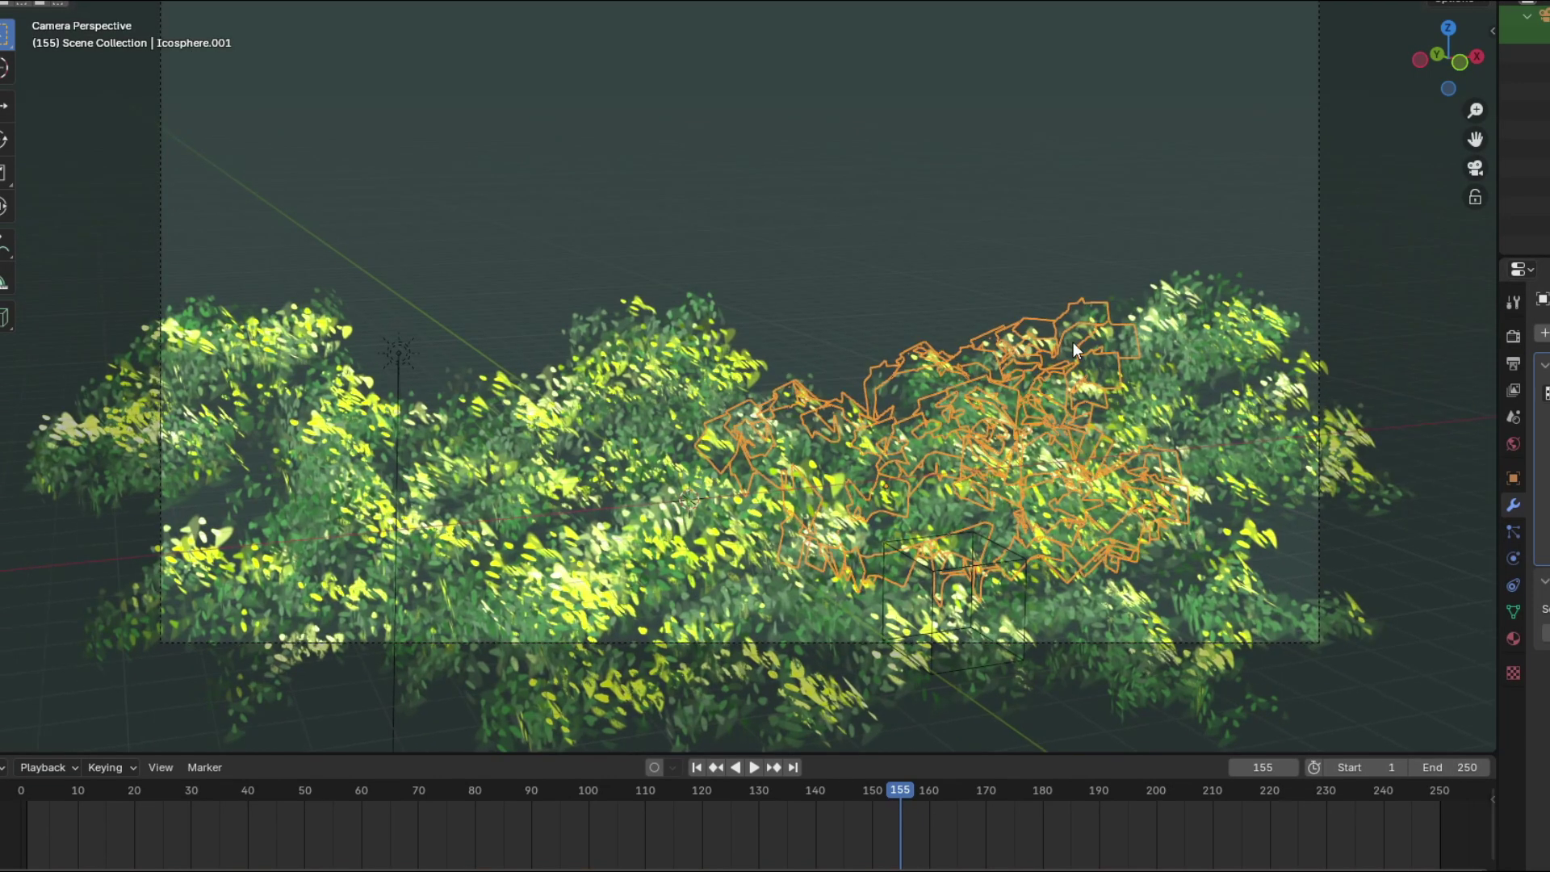